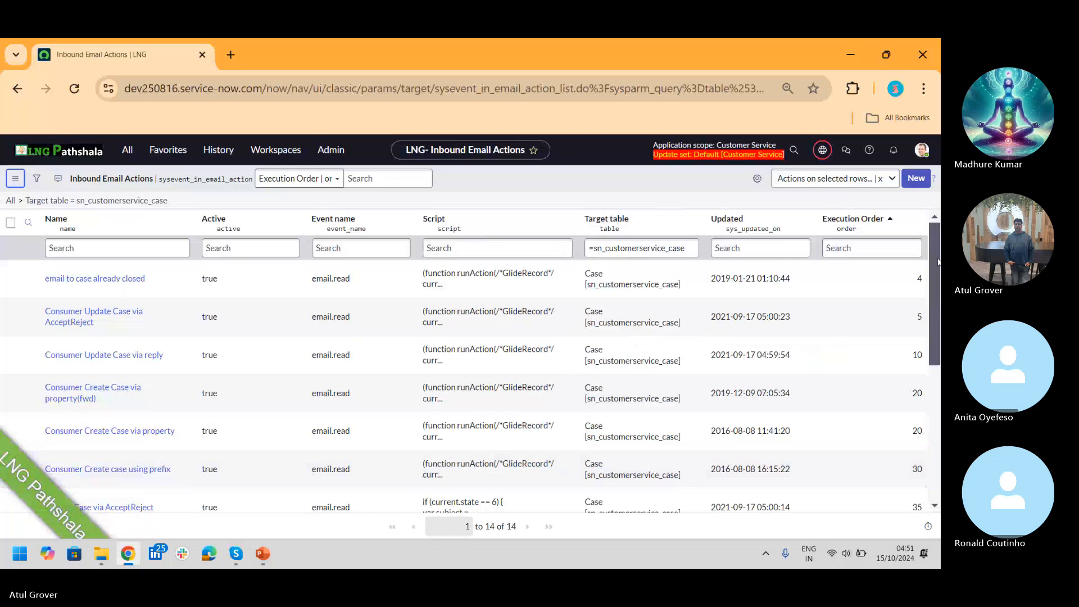
Step: Scroll through the sn_customerservice_case inbound email actions, then switch to the Skype call window
drag(936, 258, 936, 292)
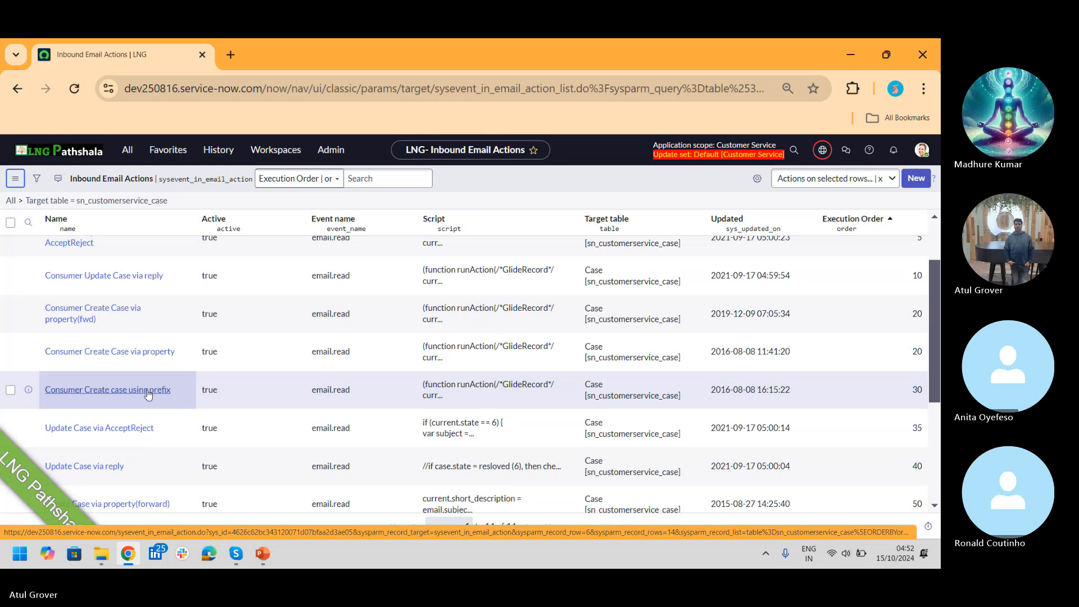
key(alt+Tab)
key(alt+Tab)
key(alt+Tab)
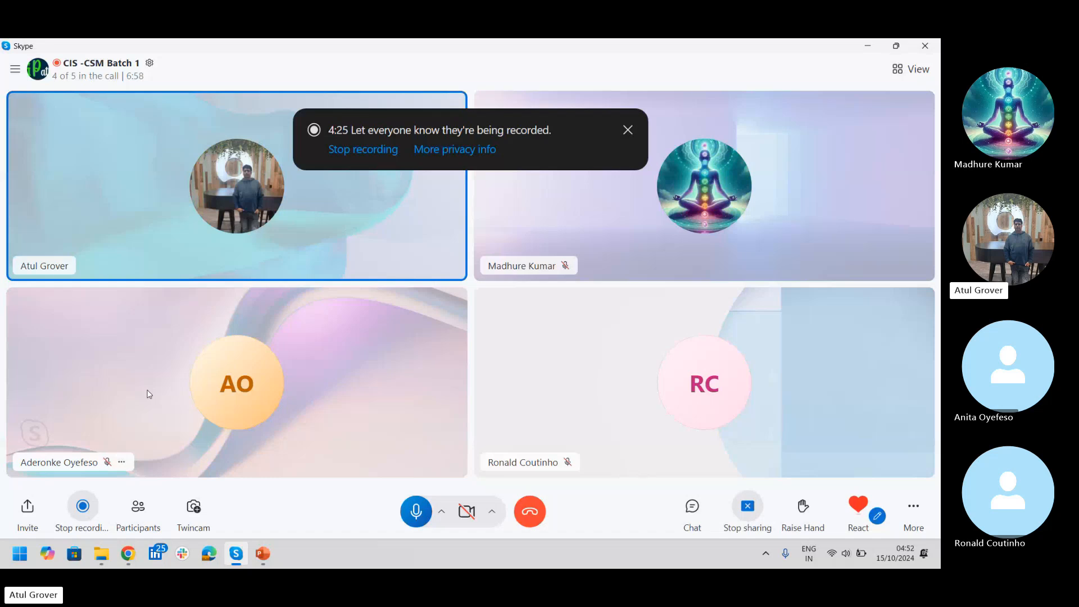
Step: Return from Skype to the case-targeted Inbound Email Actions list with 14 records
key(alt+Tab)
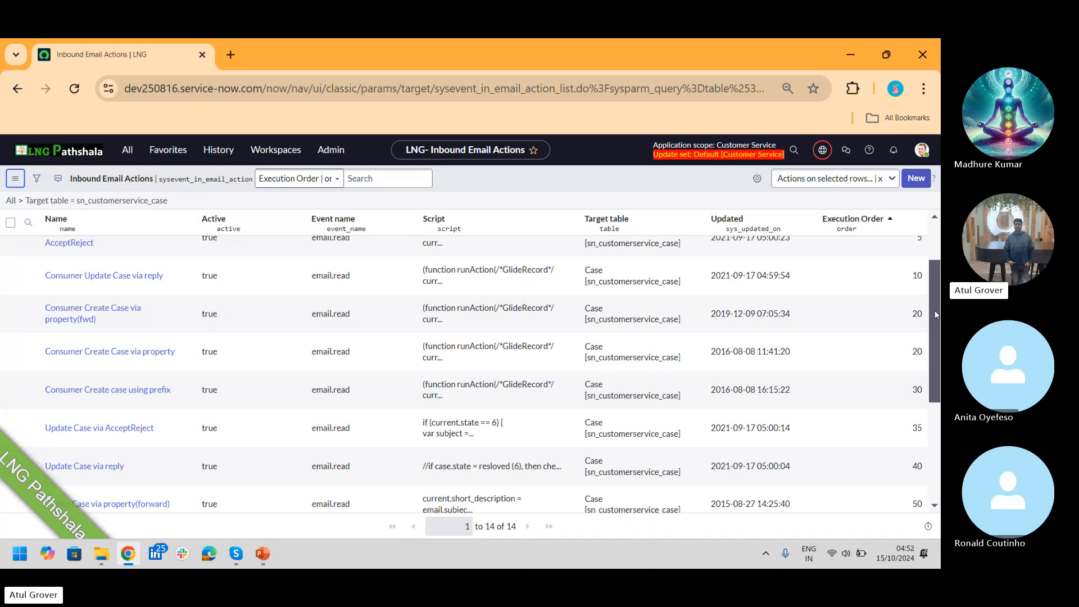
drag(937, 314, 940, 413)
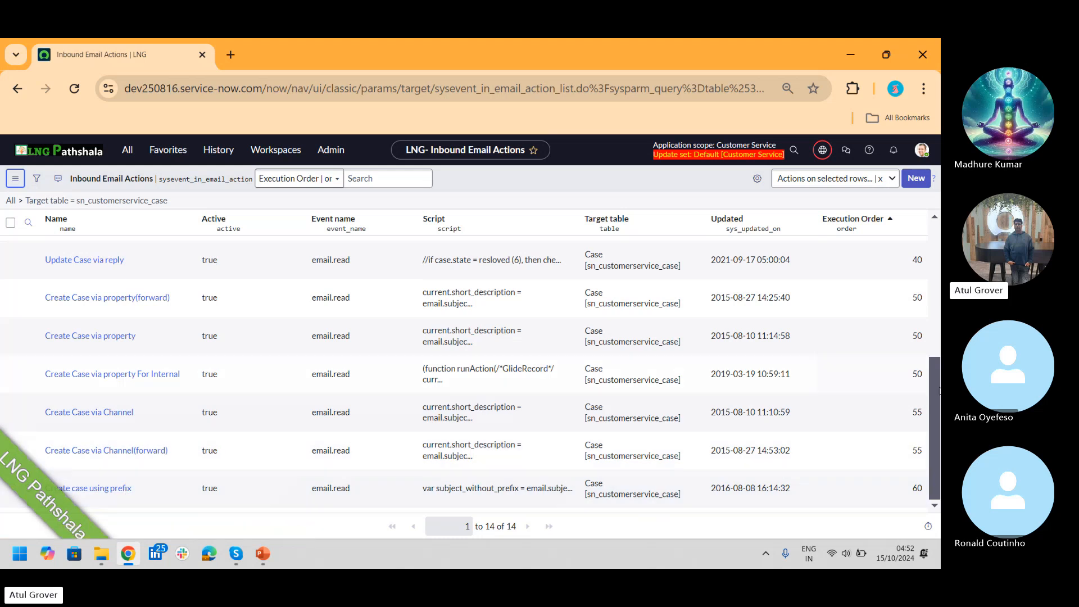
drag(935, 396, 936, 374)
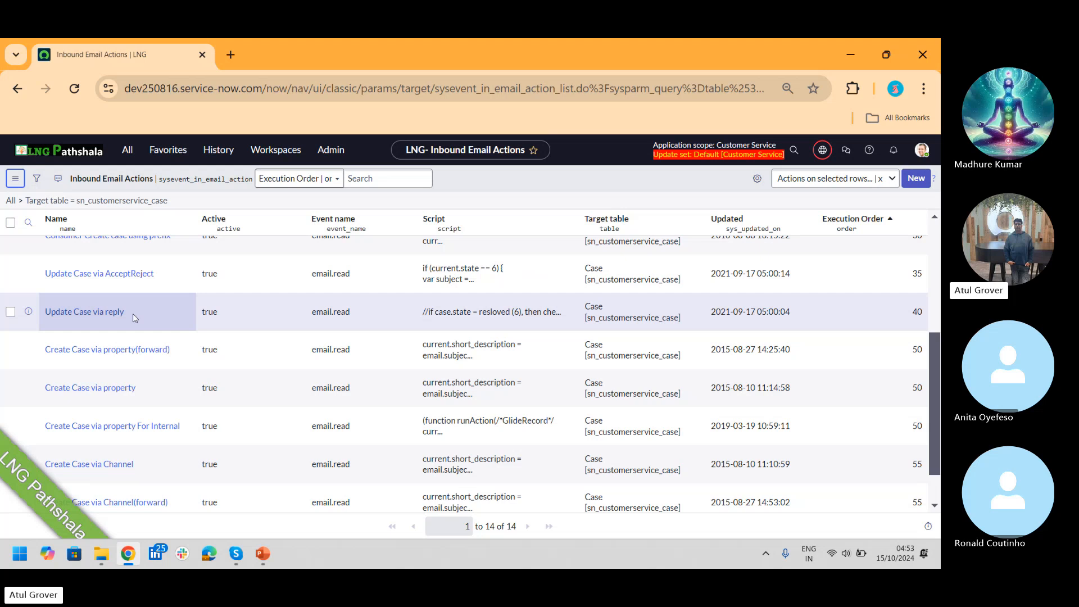
Step: Filter the navigator on 'inbound e' and open Flow Administration's Inbound Email Flows list
click(129, 150)
text(i)
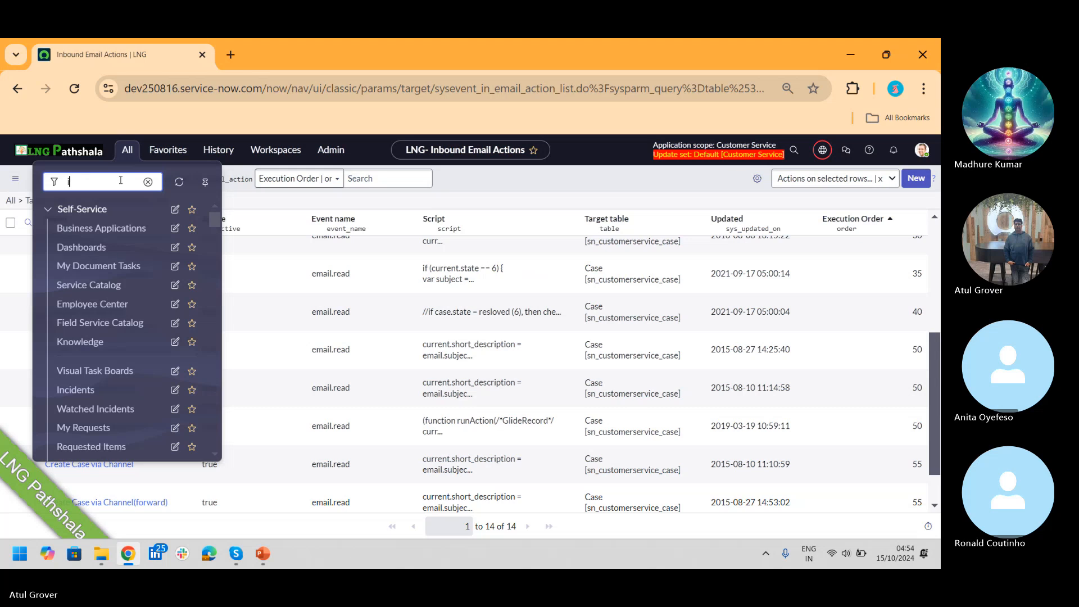
text(nbound me)
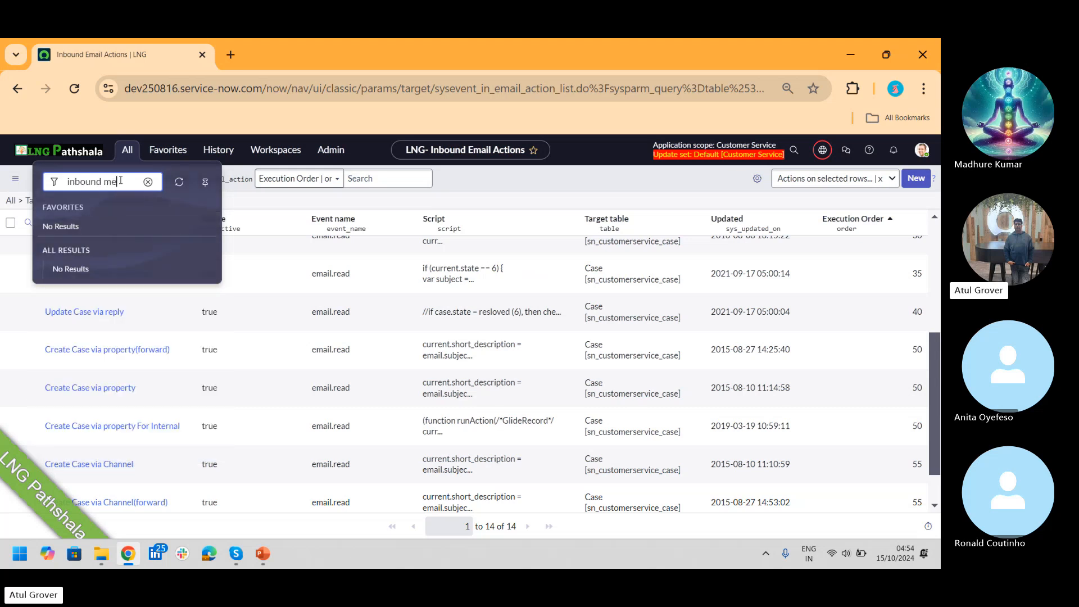
key(BackSpace)
key(BackSpace)
text(e)
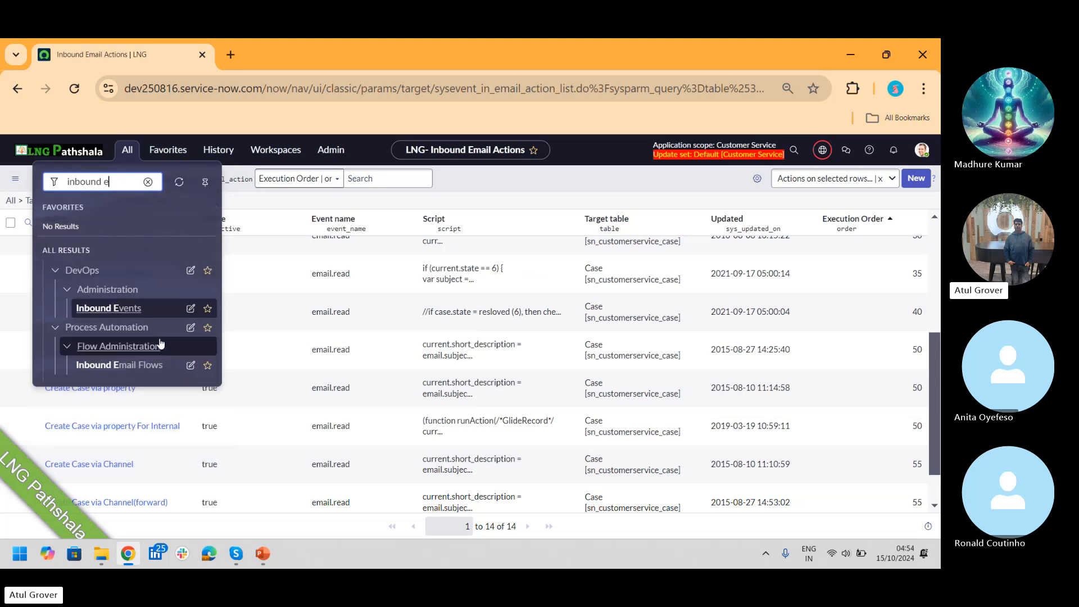
click(134, 367)
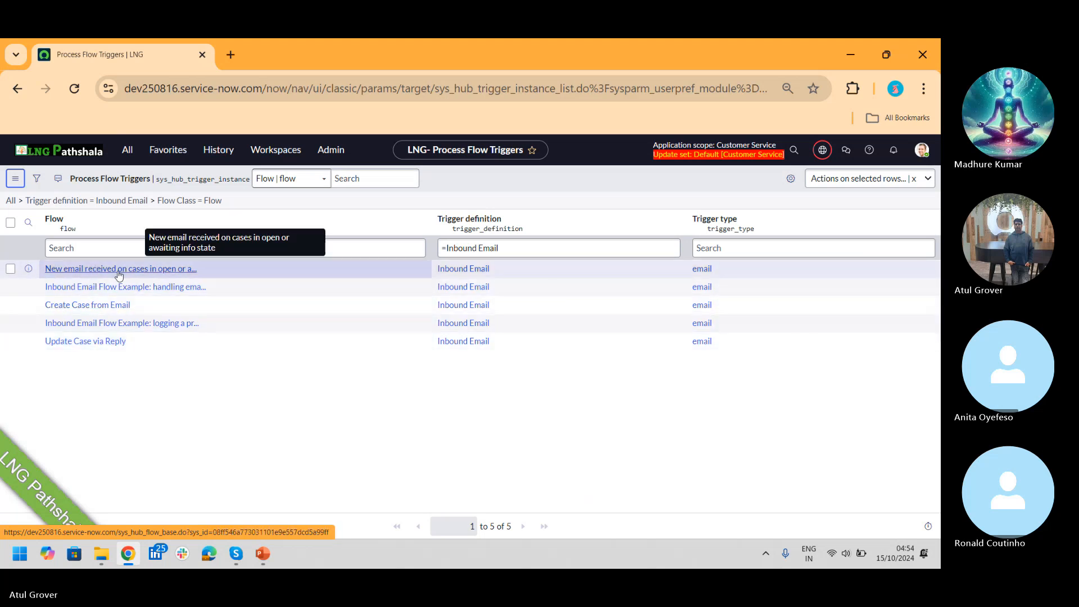
Step: Open the Create Case from Email flow in Workflow Studio to view its trigger and subflow
click(87, 309)
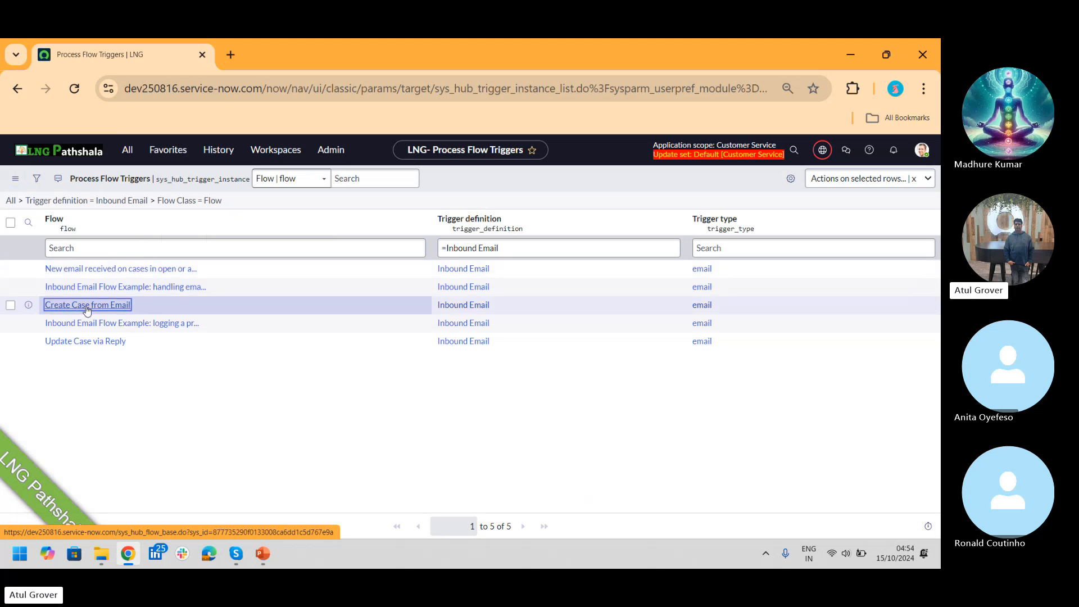
click(88, 307)
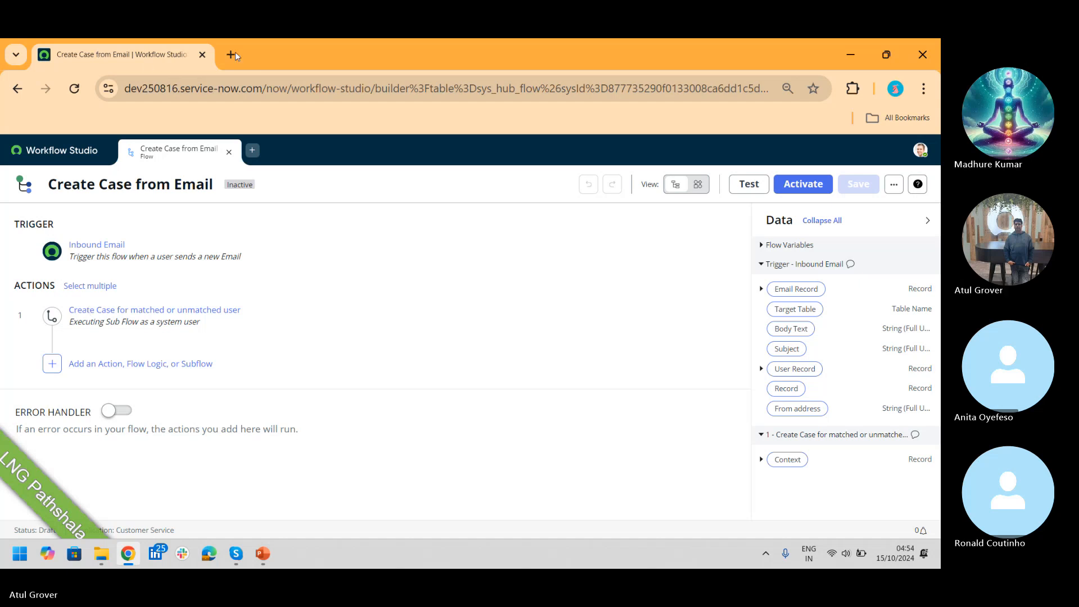
Step: Load dev250816 in a new tab, open the empty Customer Service Channels list, then show PowerPoint
click(235, 51)
text(dev)
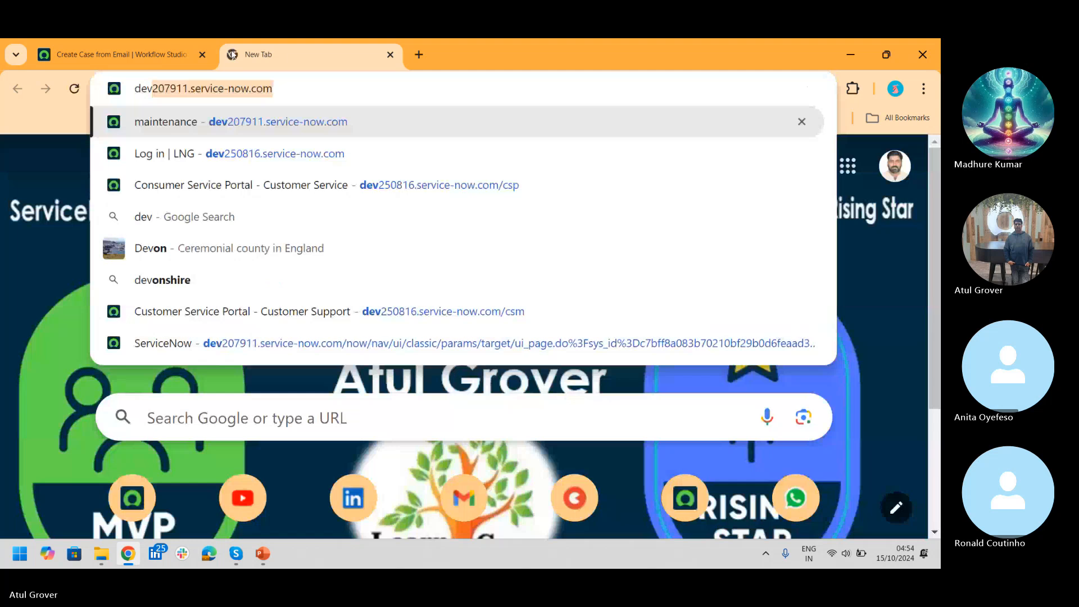
text(250)
key(Return)
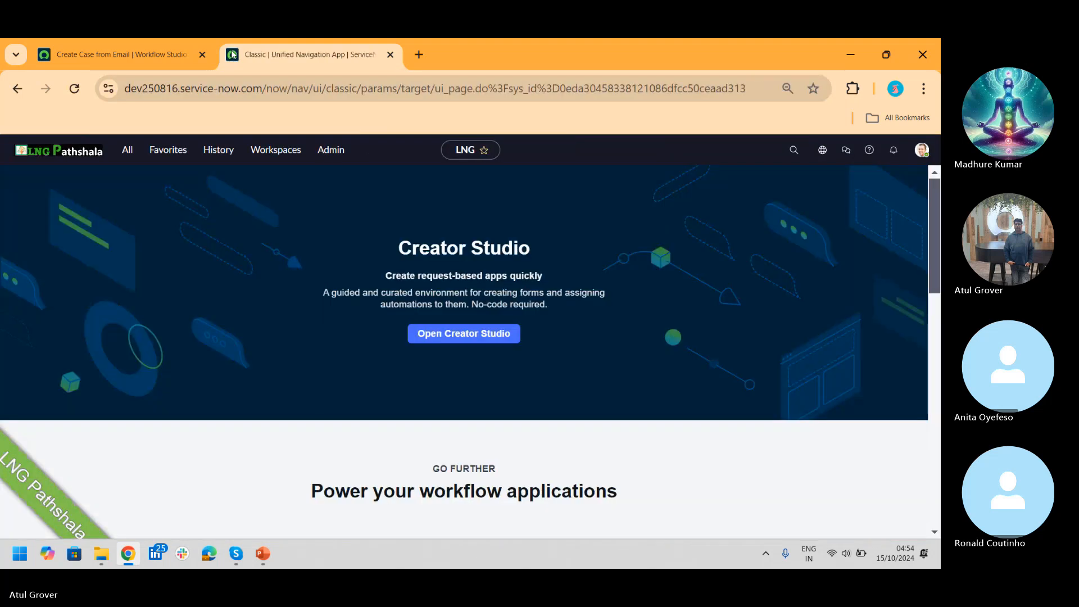
click(127, 151)
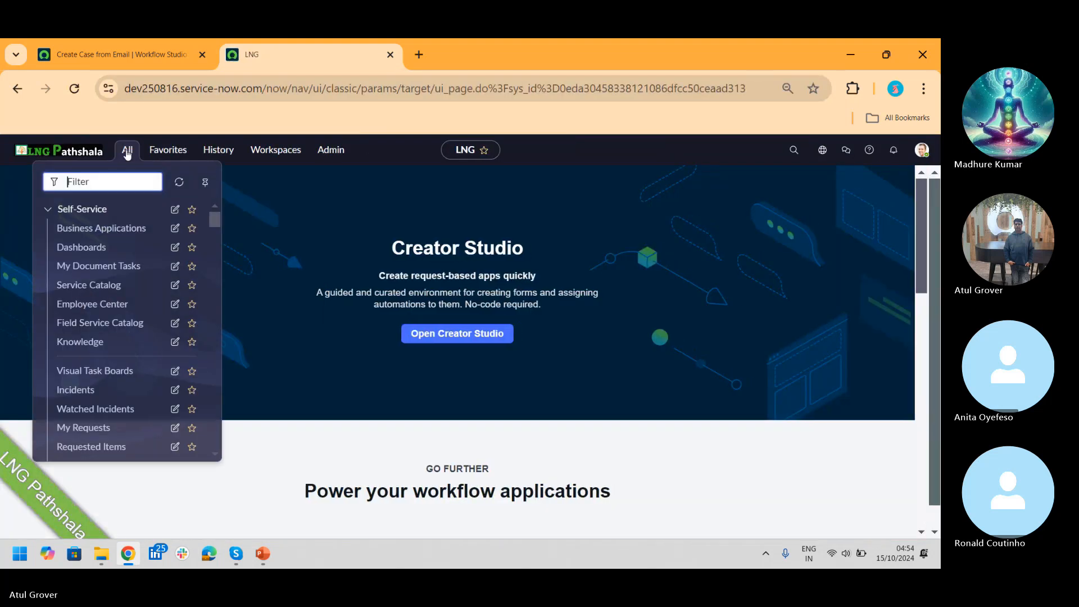
text(chann)
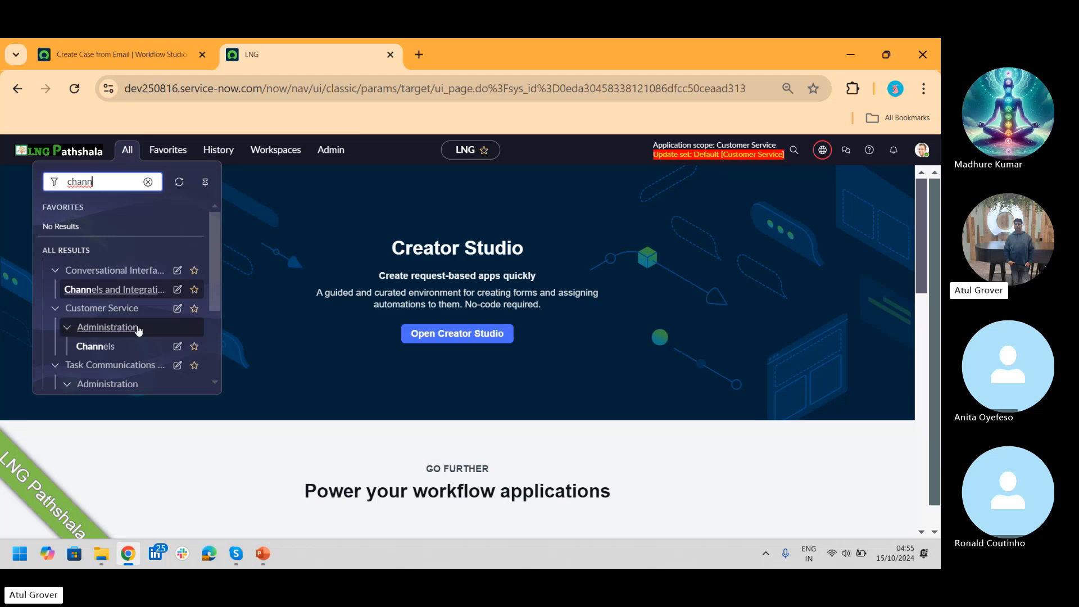
click(101, 349)
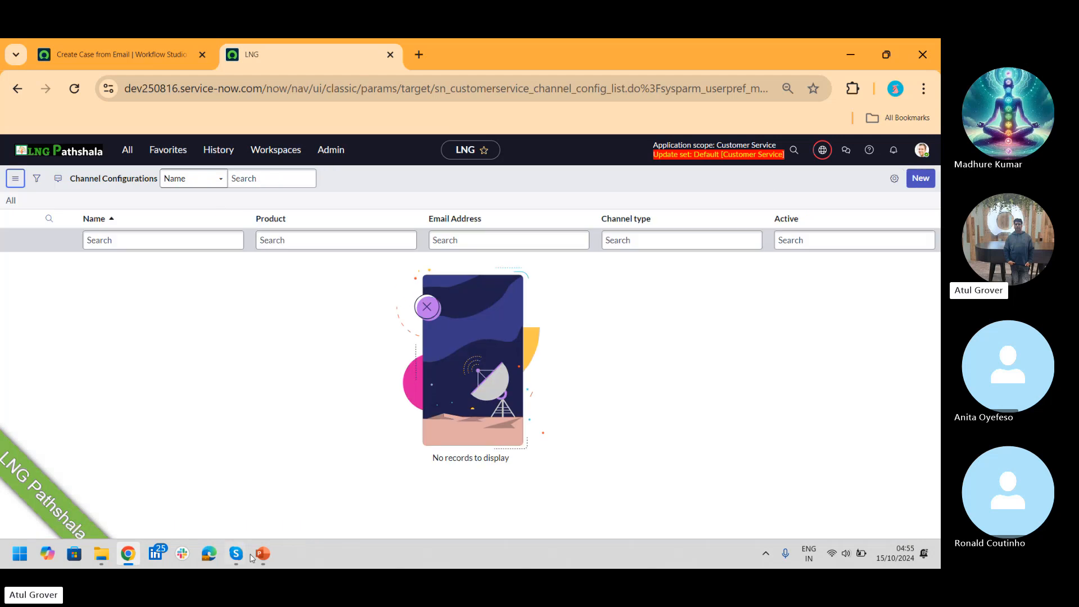
click(263, 554)
Step: Page back to the CSM and ITSM diagram slide, then return to Channel Configurations
key(Page_Up)
key(Page_Up)
key(Page_Up)
key(Page_Up)
key(Page_Up)
key(Page_Up)
key(Page_Up)
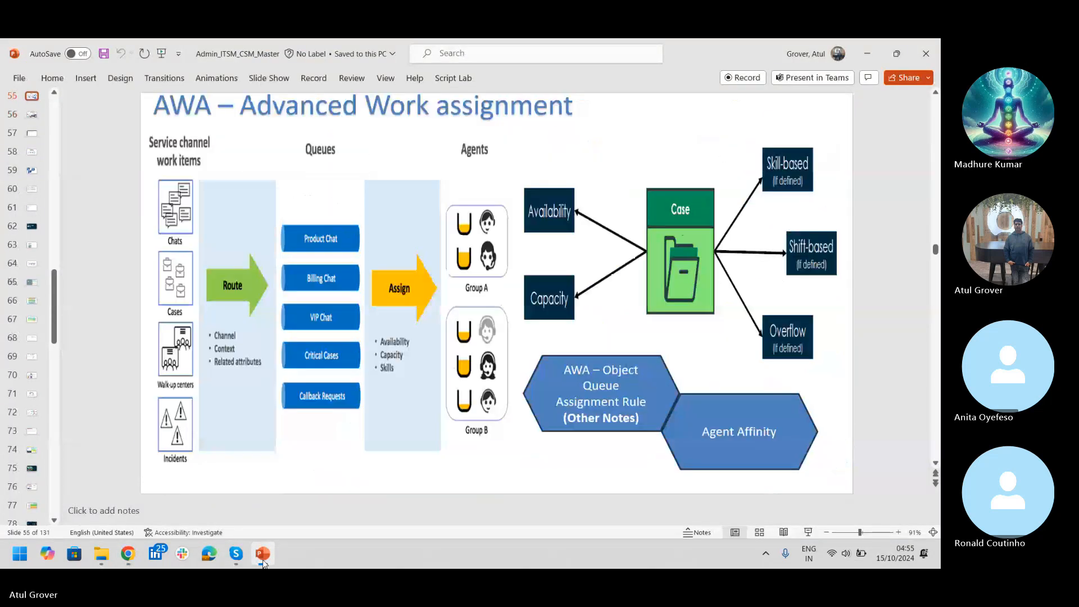
key(Page_Up)
key(Page_Up)
key(Page_Up)
key(Page_Up)
key(Page_Up)
key(Page_Up)
key(Page_Up)
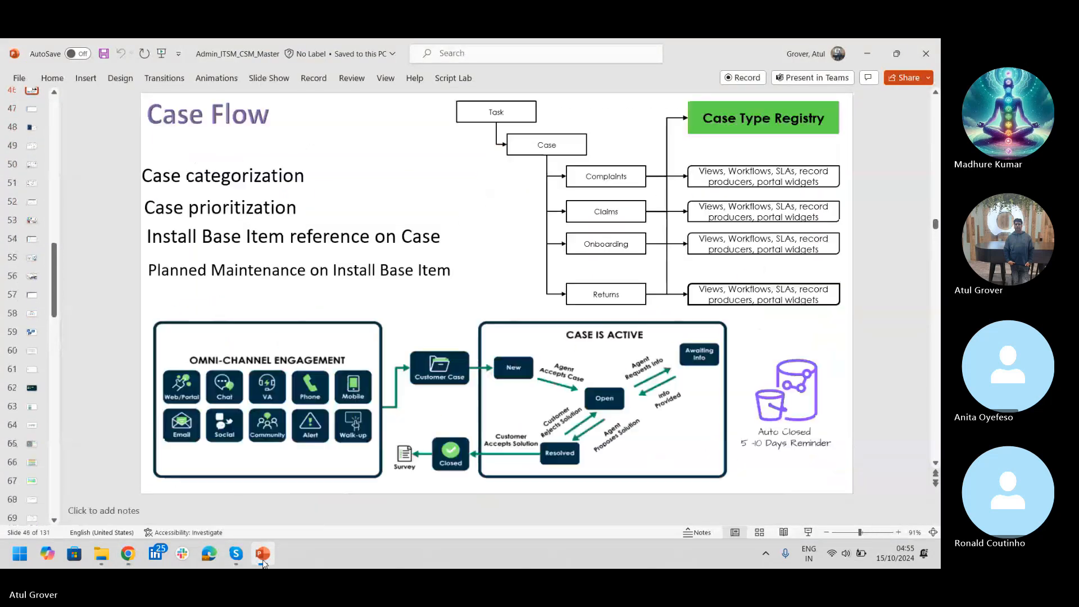
key(Page_Up)
key(Page_Up)
key(Page_Up)
key(Page_Up)
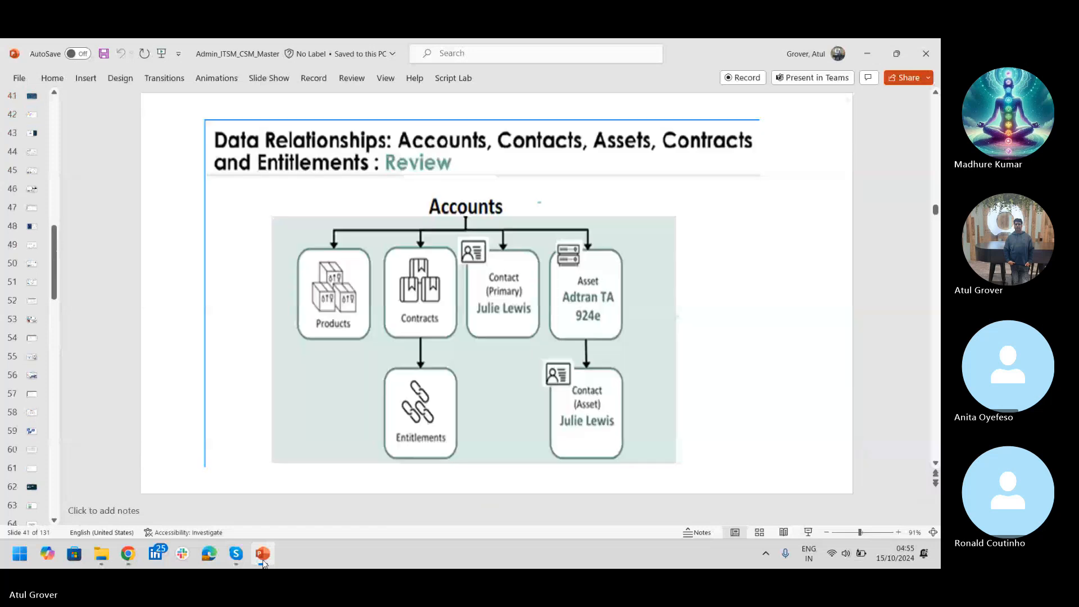
key(Up)
key(Up)
key(Up)
key(Up)
key(Up)
key(Up)
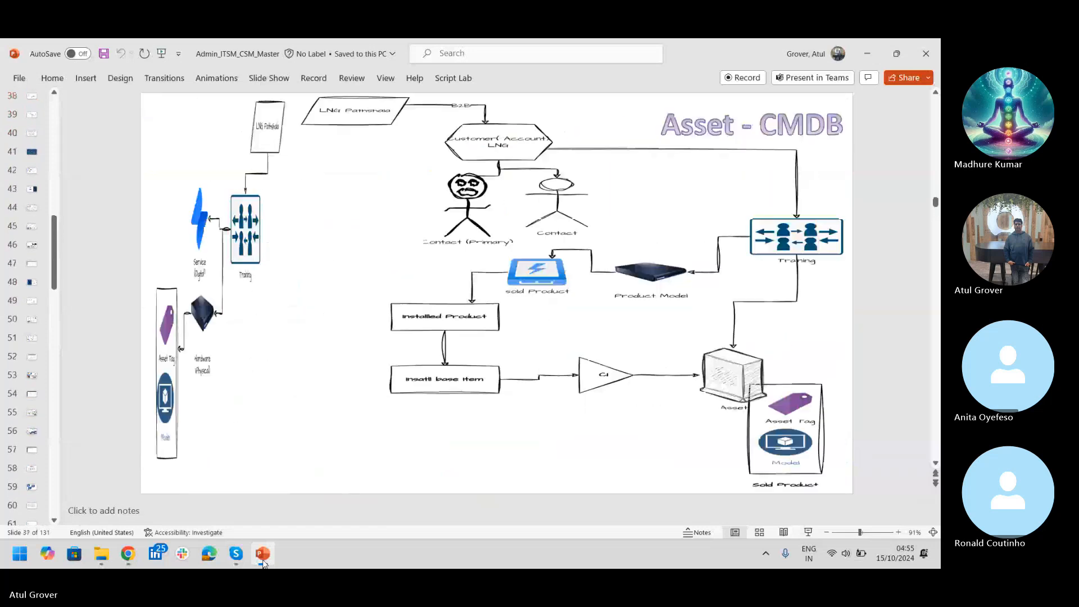
key(Up)
key(Up)
key(Up)
key(Up)
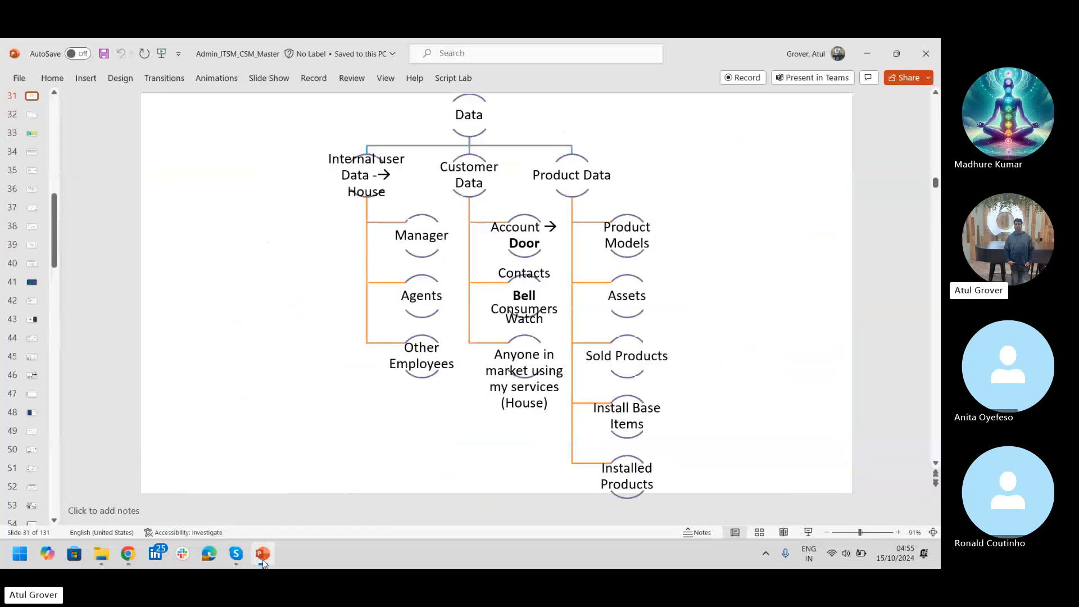
key(Up)
key(Up)
key(Up)
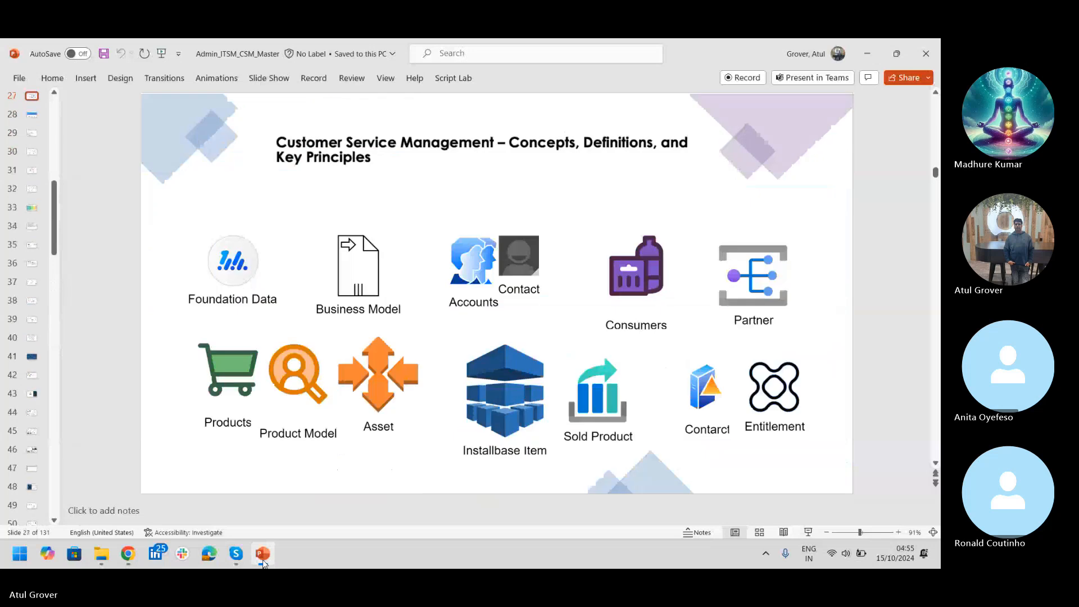
key(Up)
key(Up)
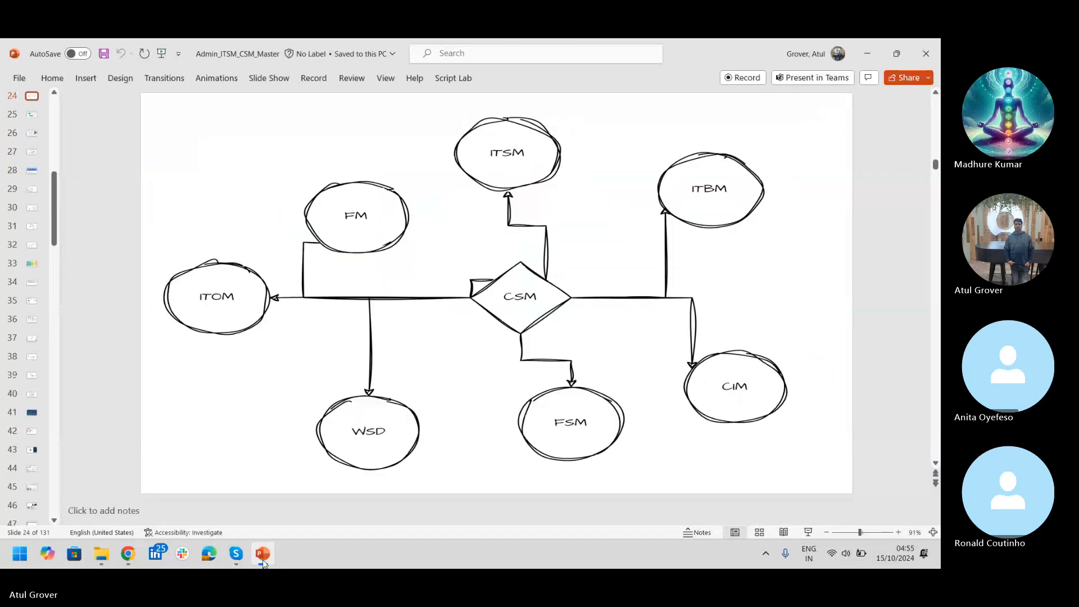
key(Down)
key(Down)
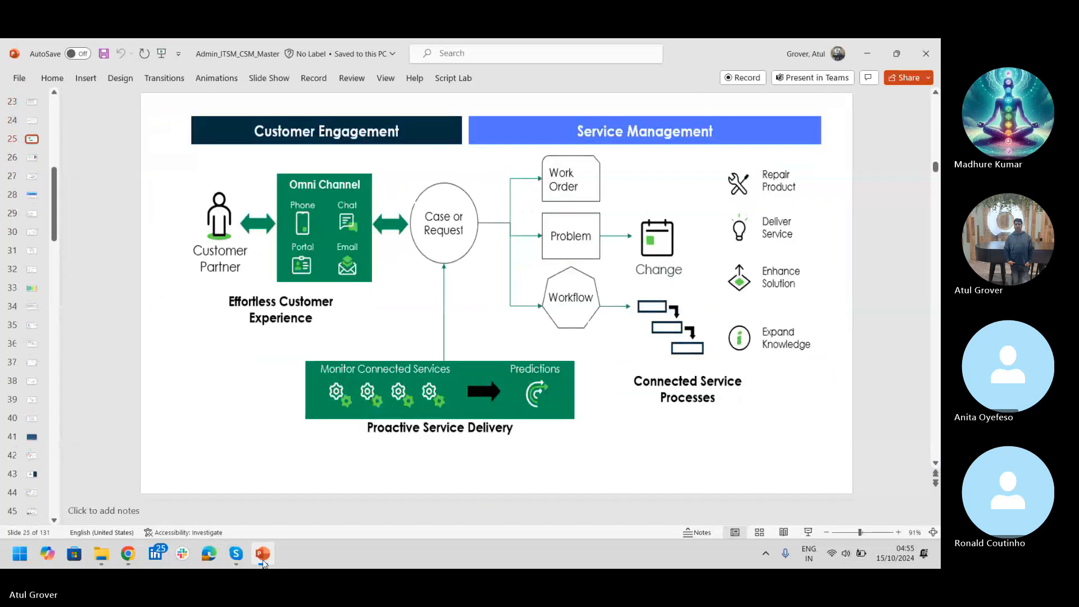
key(Down)
key(Down)
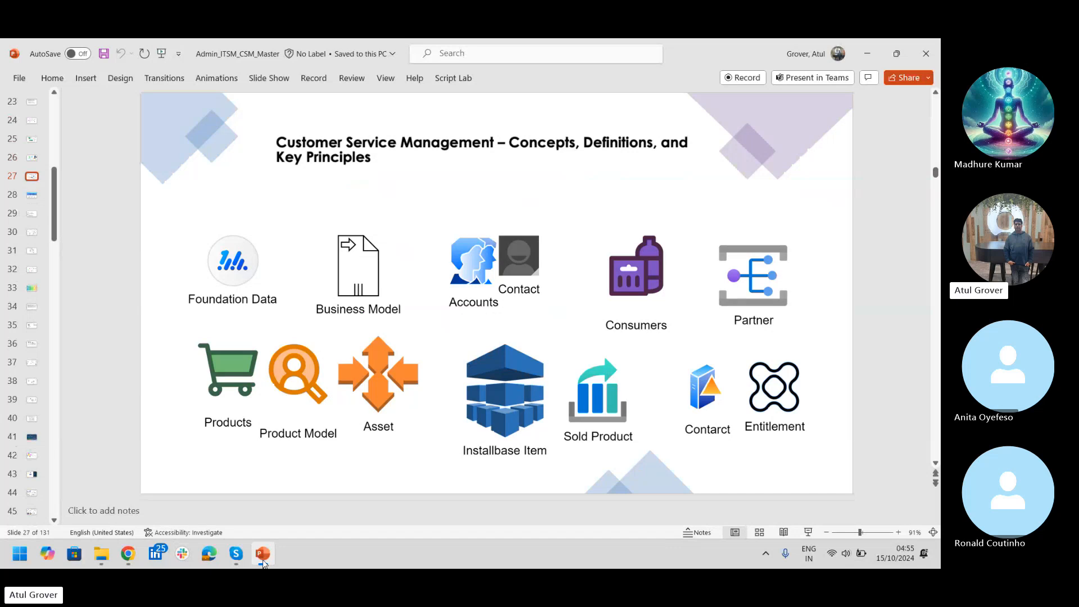
key(Up)
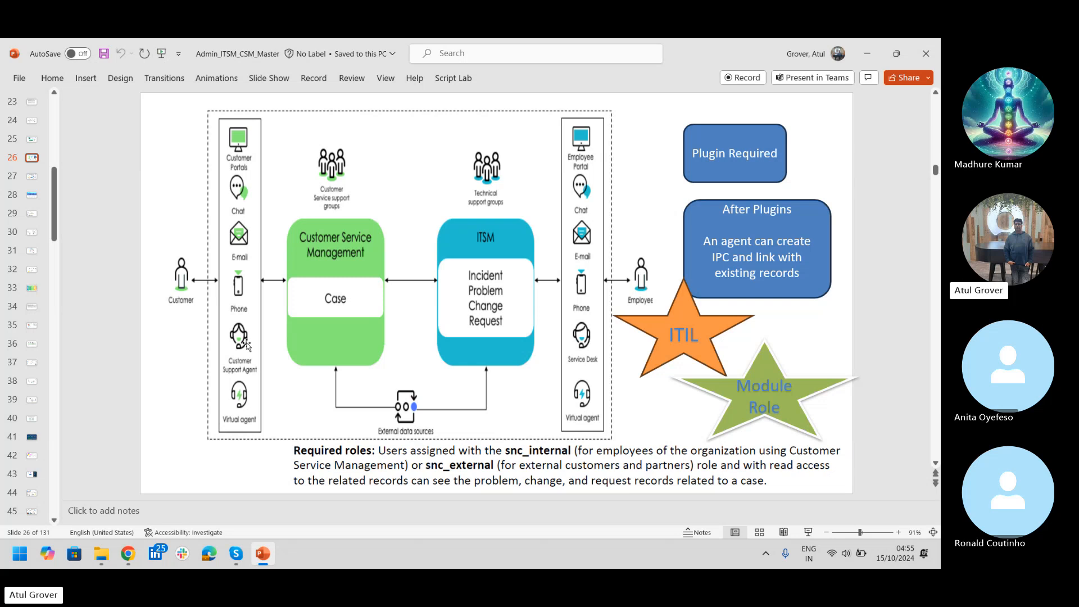
key(alt+Tab)
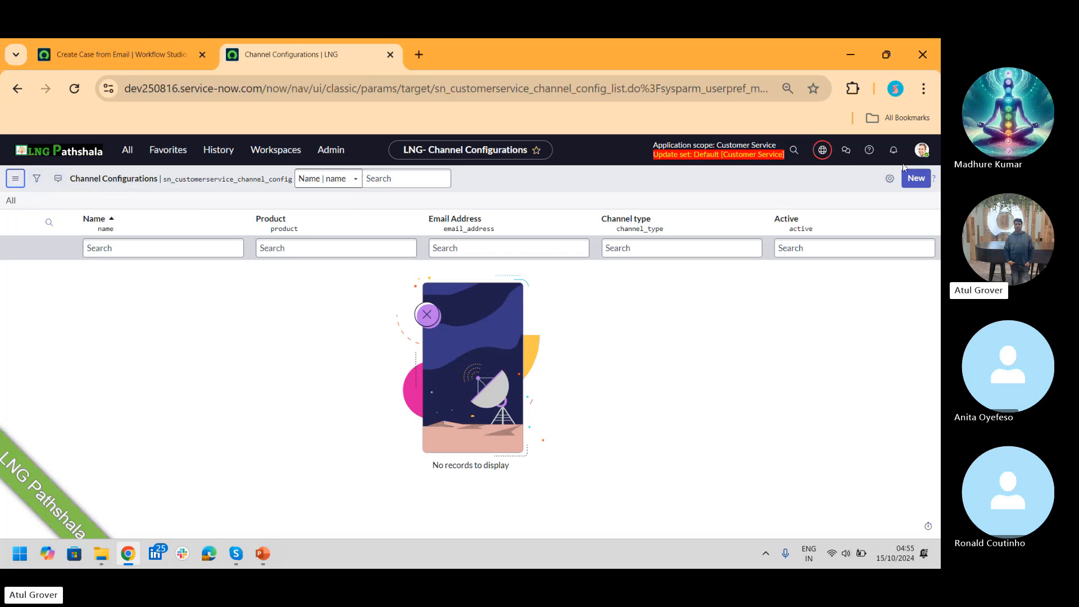
Step: Start a new Email channel configuration named 'LNG Channel'
click(911, 180)
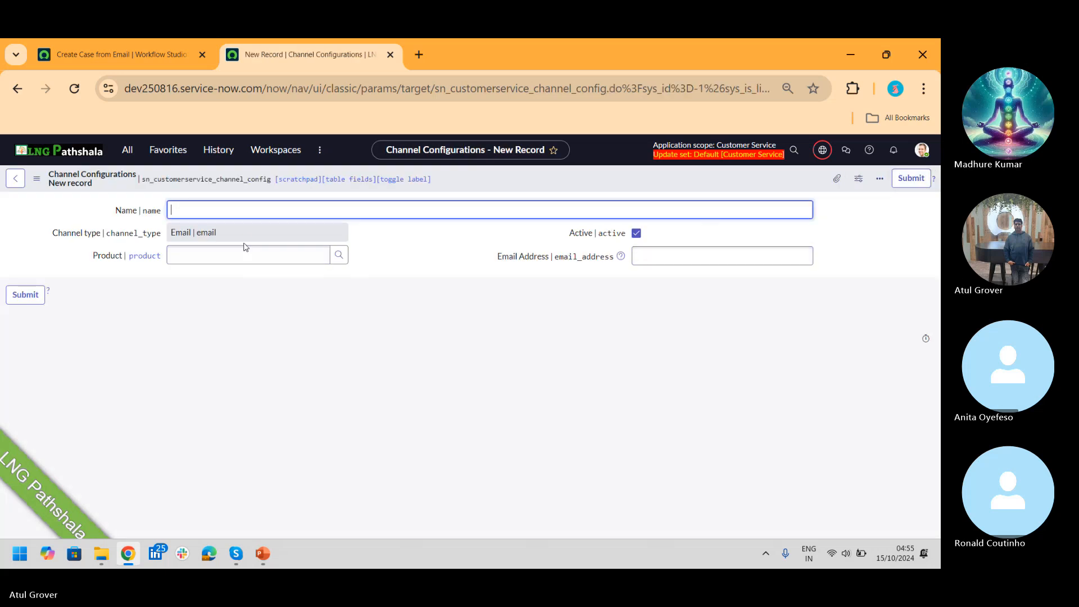
click(243, 233)
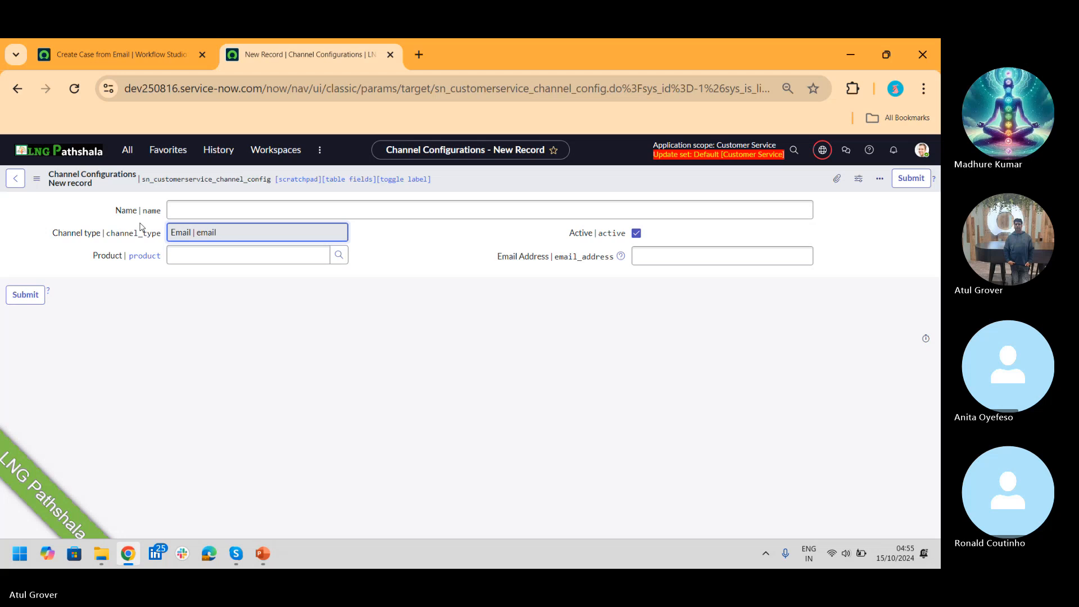
click(175, 212)
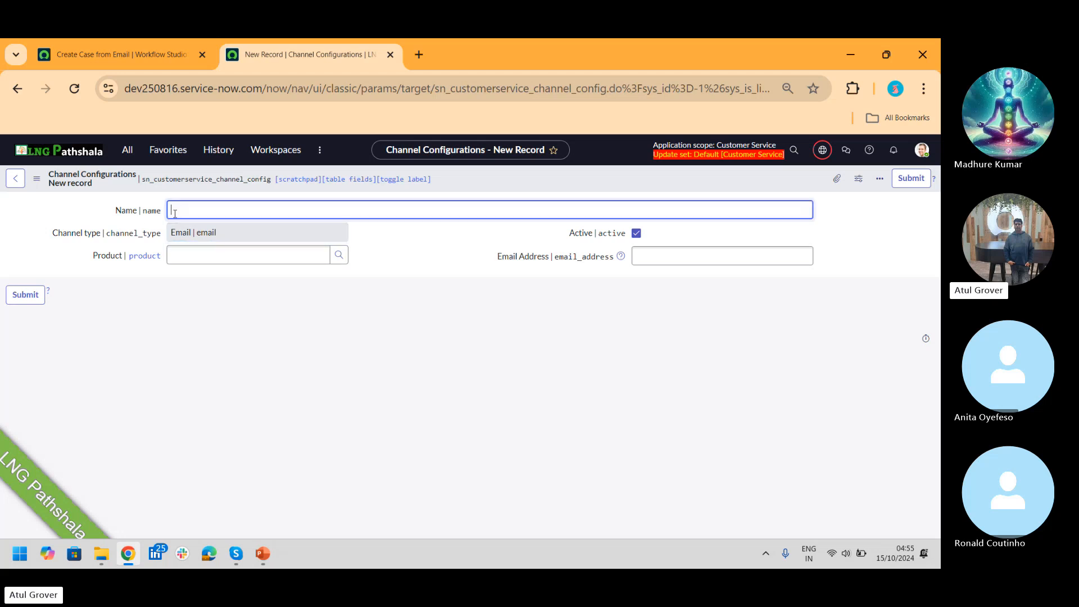
text(LNG Channe;)
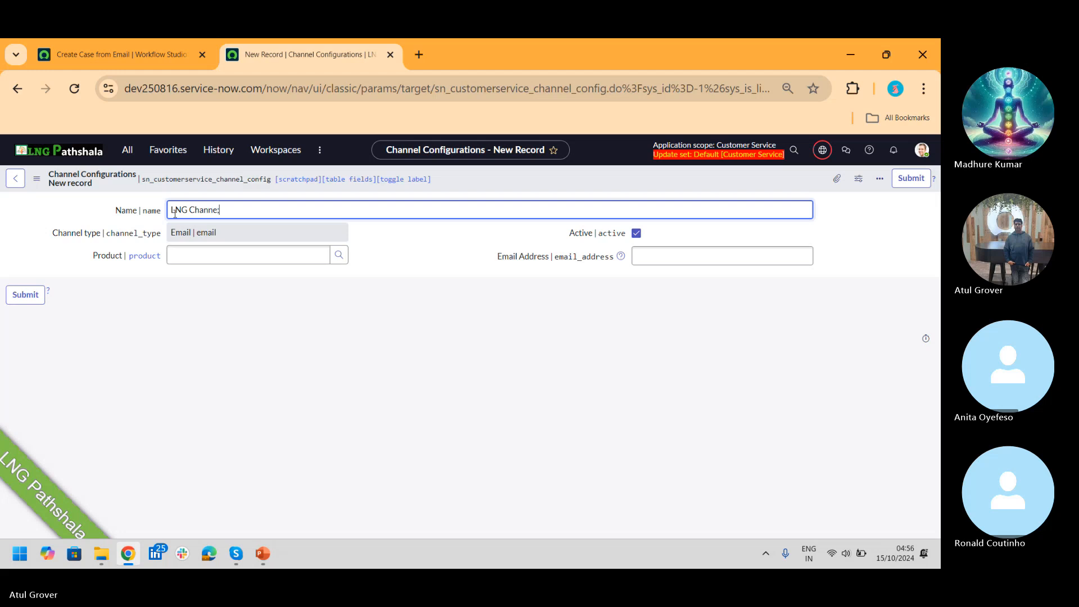
key(BackSpace)
text(l)
Step: Set the channel's product to Acer Notebook Battery via an 'ACER' search
click(231, 261)
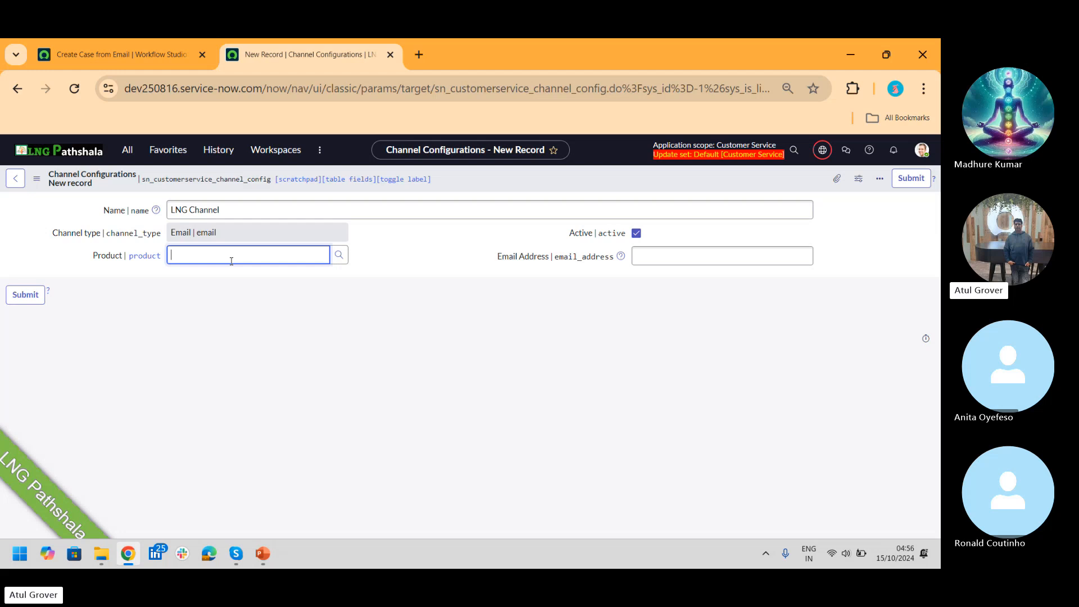
text(**)
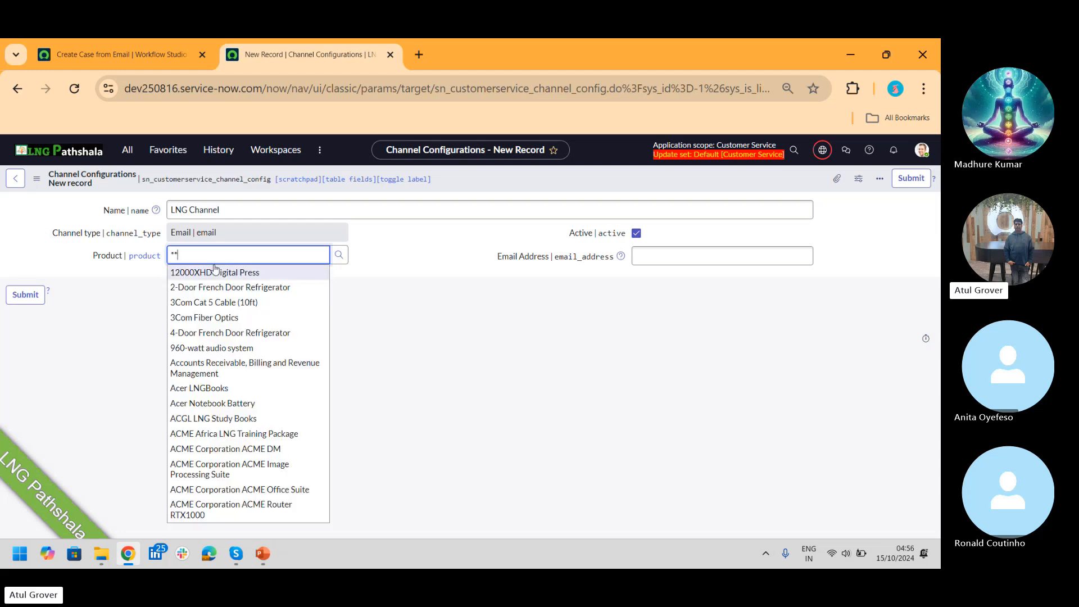
key(BackSpace)
key(BackSpace)
text(ACER)
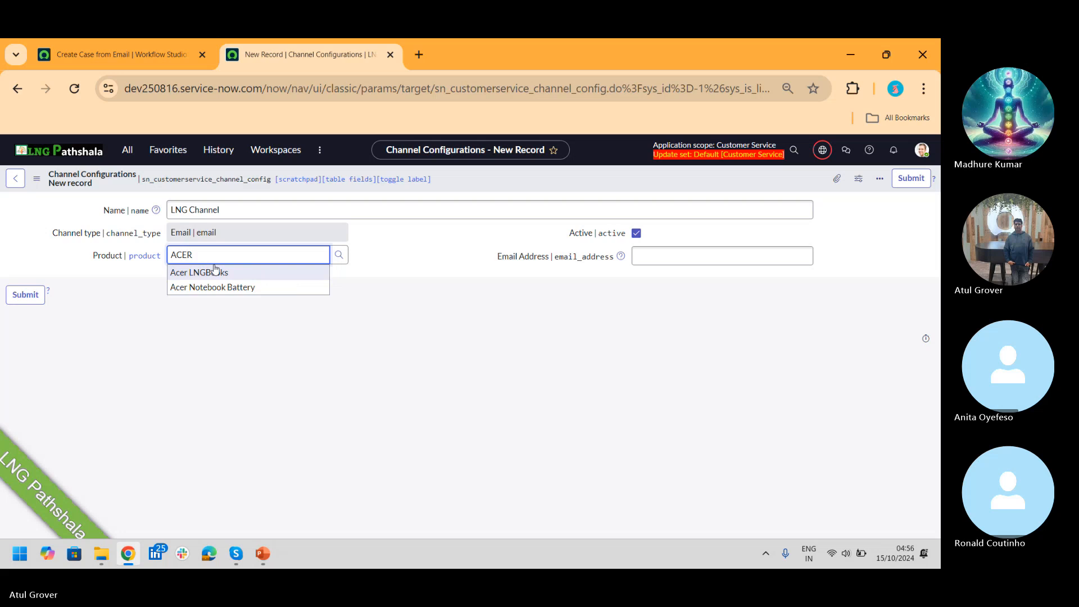
click(215, 287)
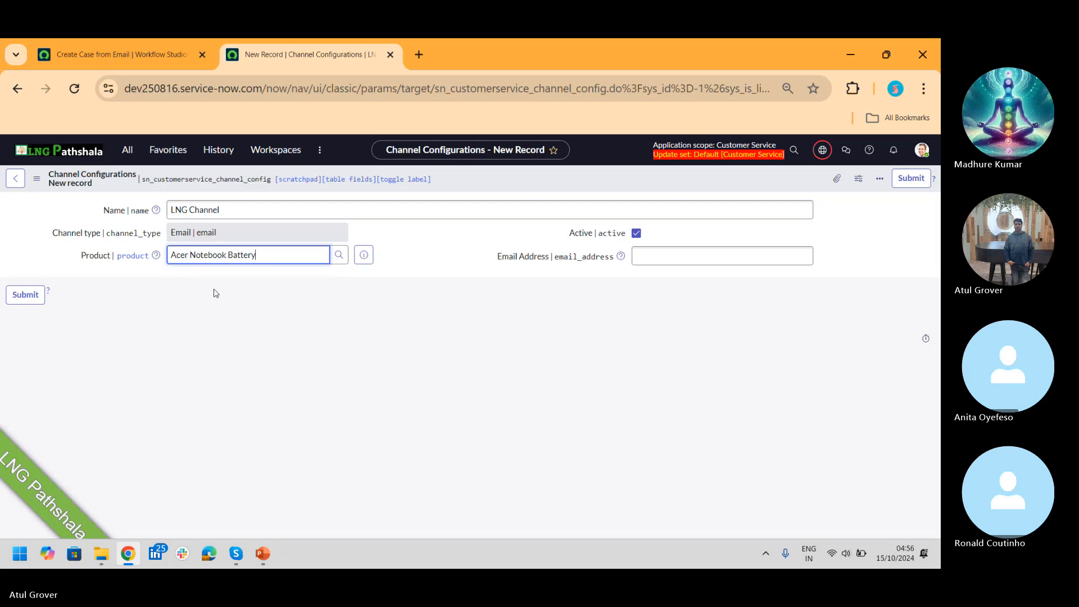
Step: Enter the channel's lng.com email address and select the product value
click(680, 260)
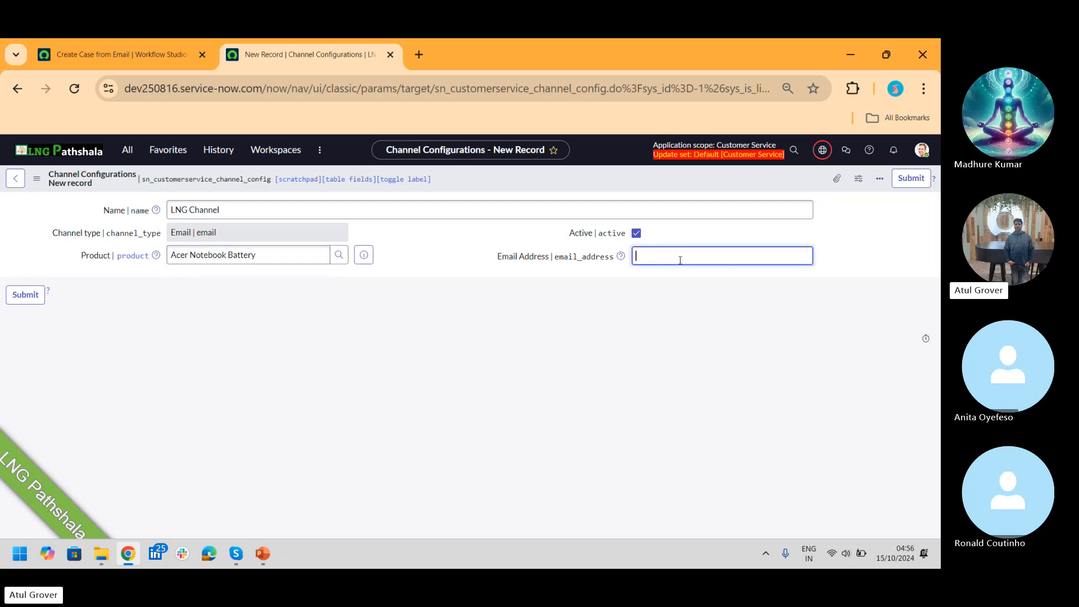
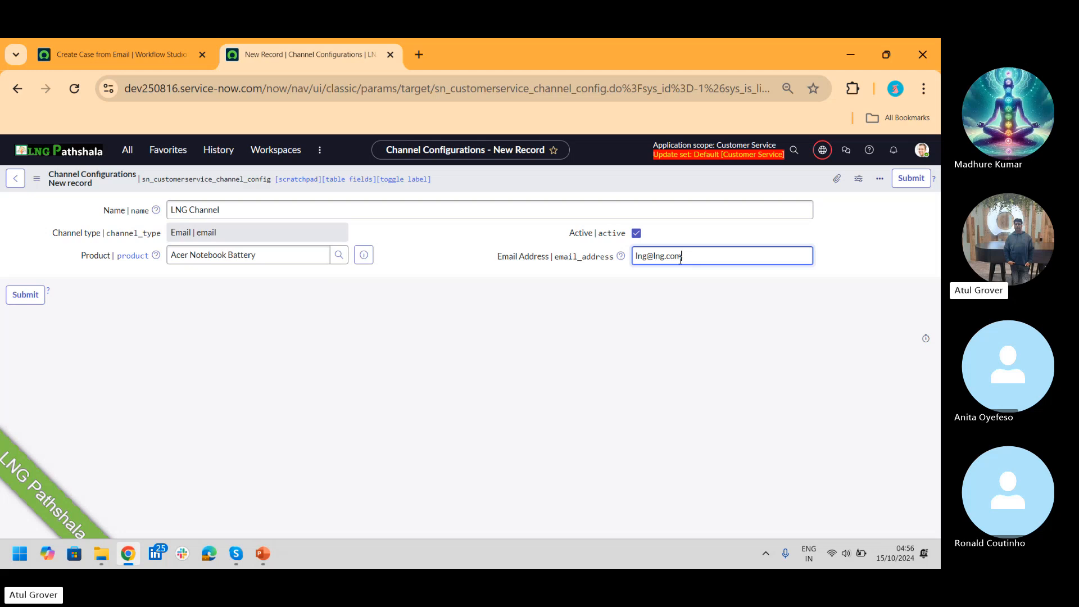
drag(300, 259, 88, 272)
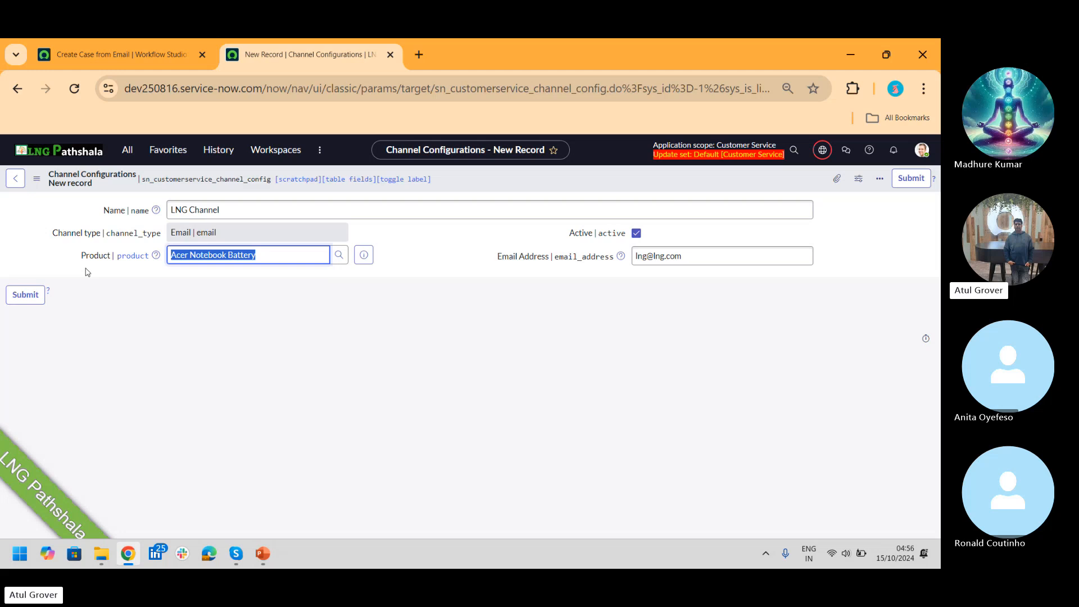
key(alt+Tab)
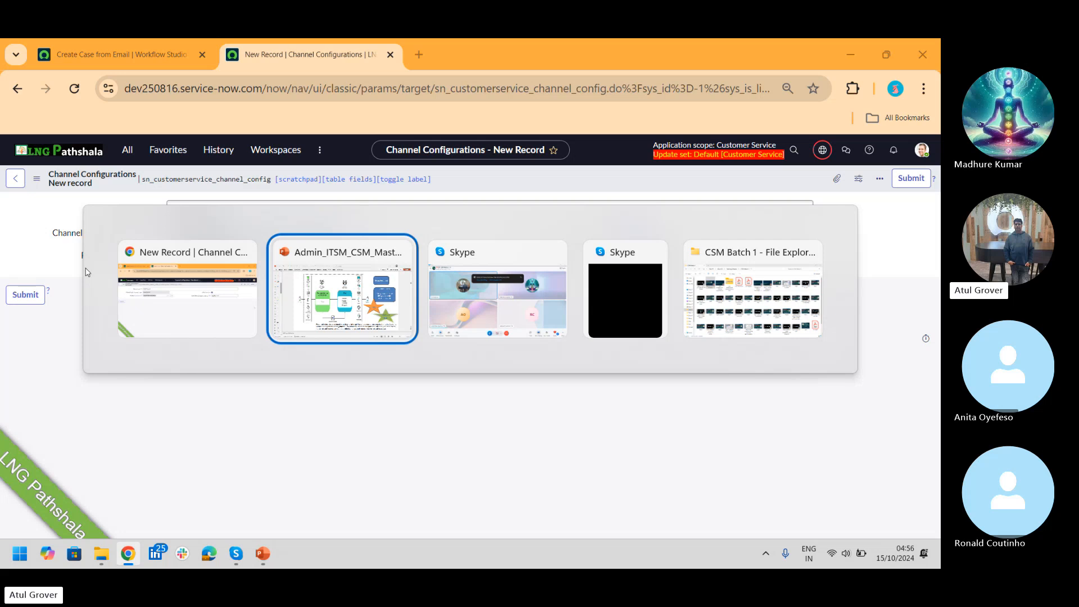
key(alt+Tab)
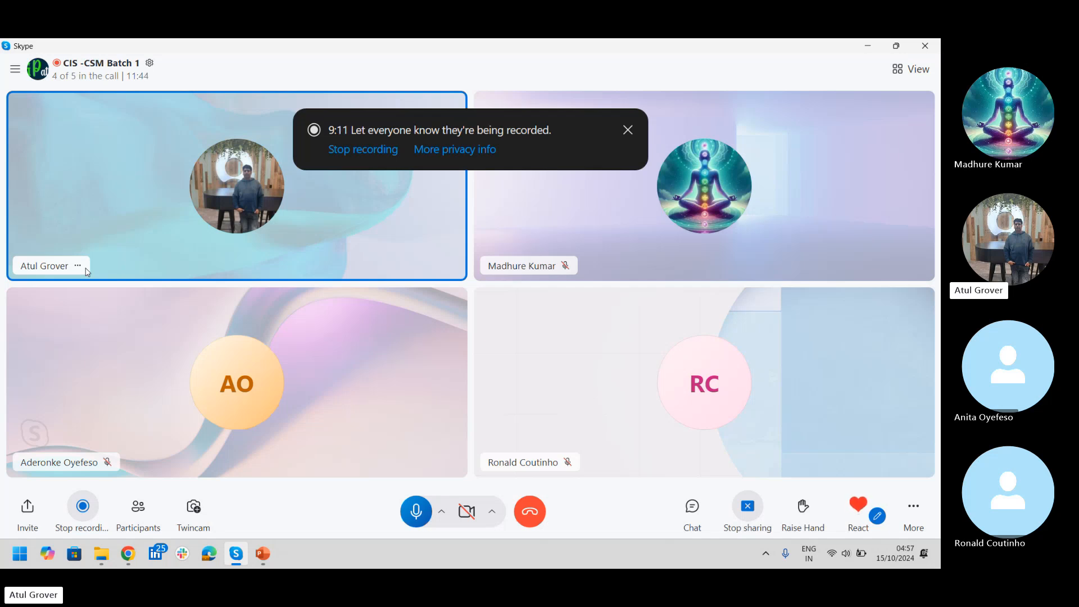
key(alt+Tab)
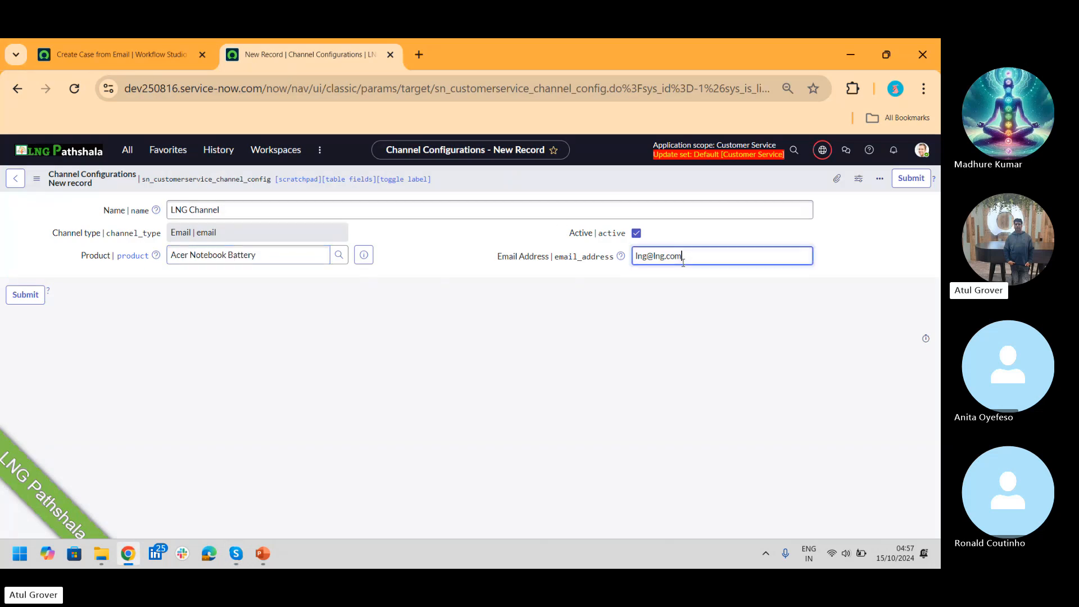
Step: Clear the LNG Channel email address field, then select the Acer Notebook Battery product value
drag(688, 255, 574, 262)
key(BackSpace)
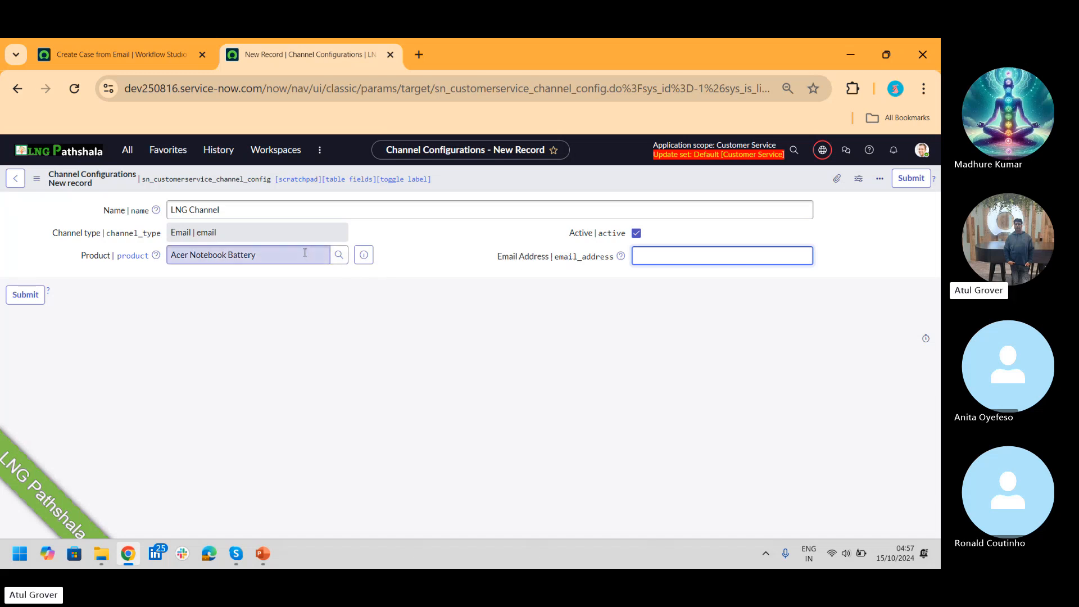
drag(305, 253, 115, 257)
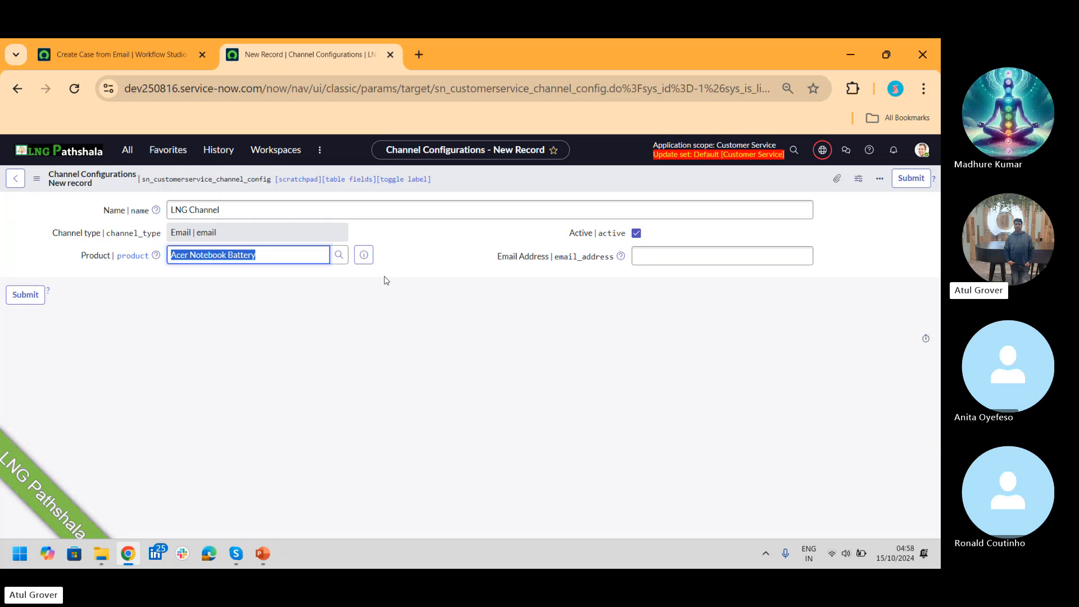
Step: View the Create Case from Email flow tab, then open the navigator from the channel form
click(126, 54)
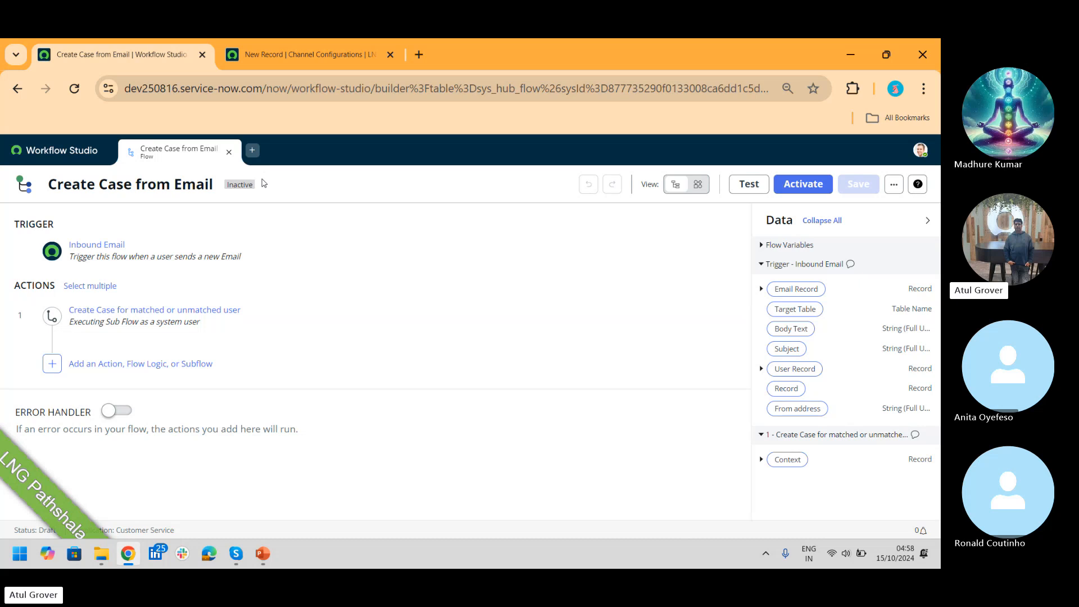
click(282, 60)
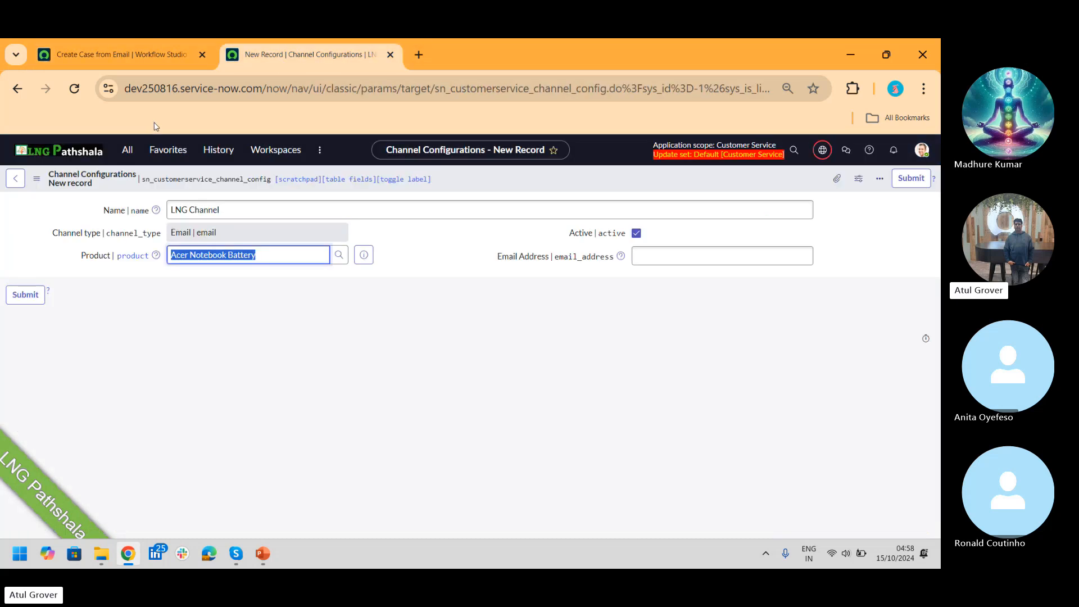
click(135, 151)
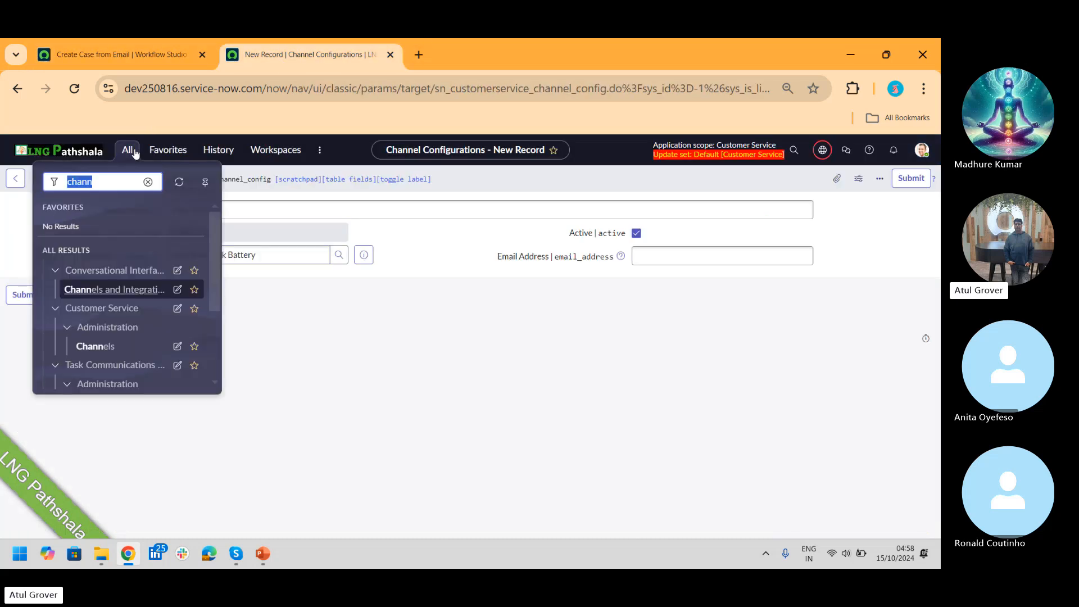
Step: Open the Inbound Actions list via 'inbound a', leaving the unsaved channel form
text(inbound a)
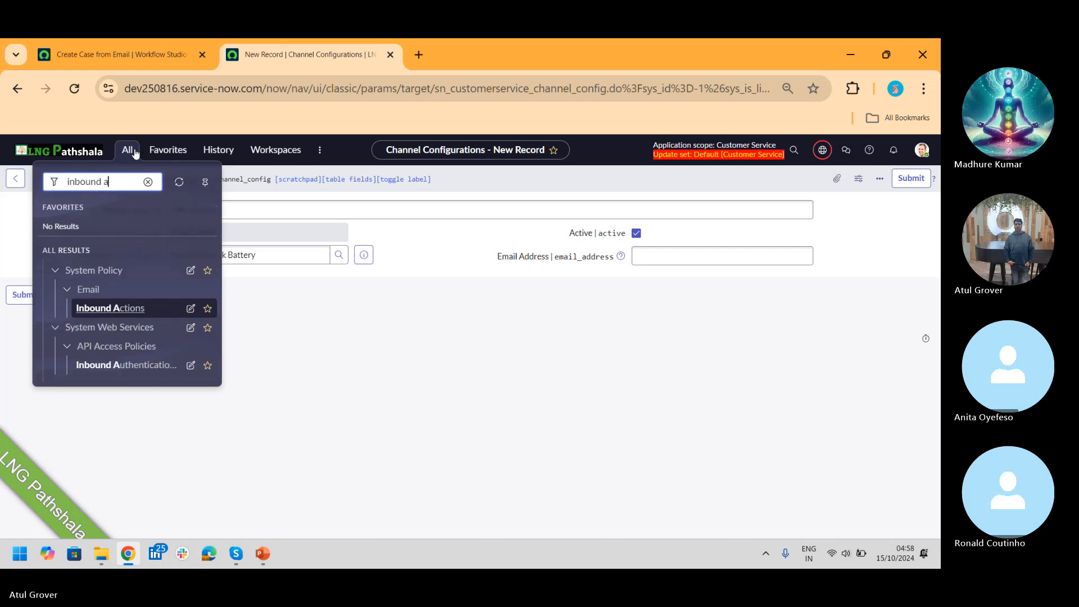
click(112, 308)
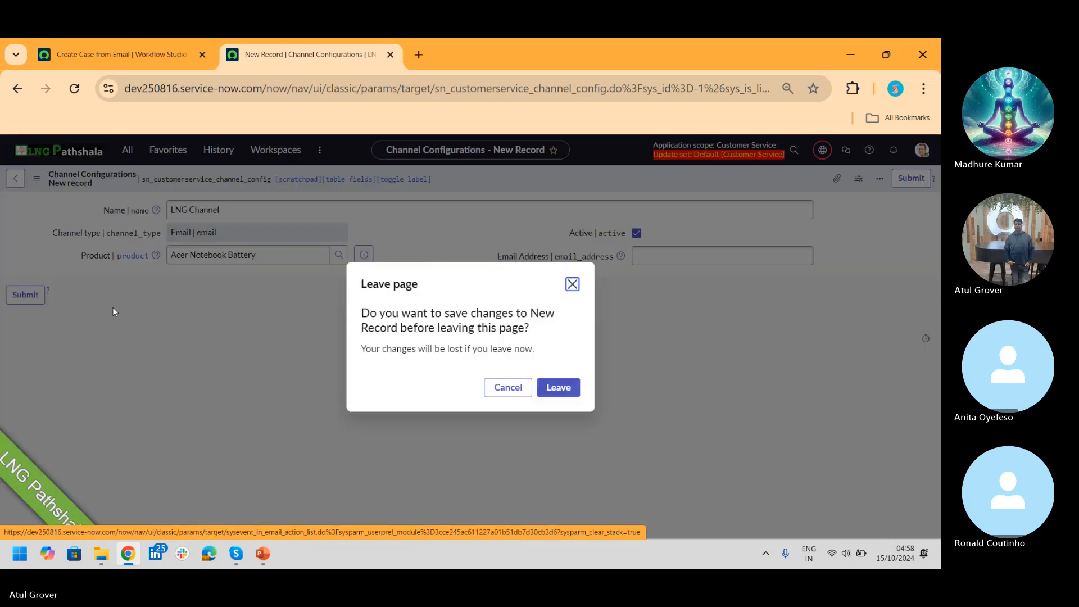
click(572, 388)
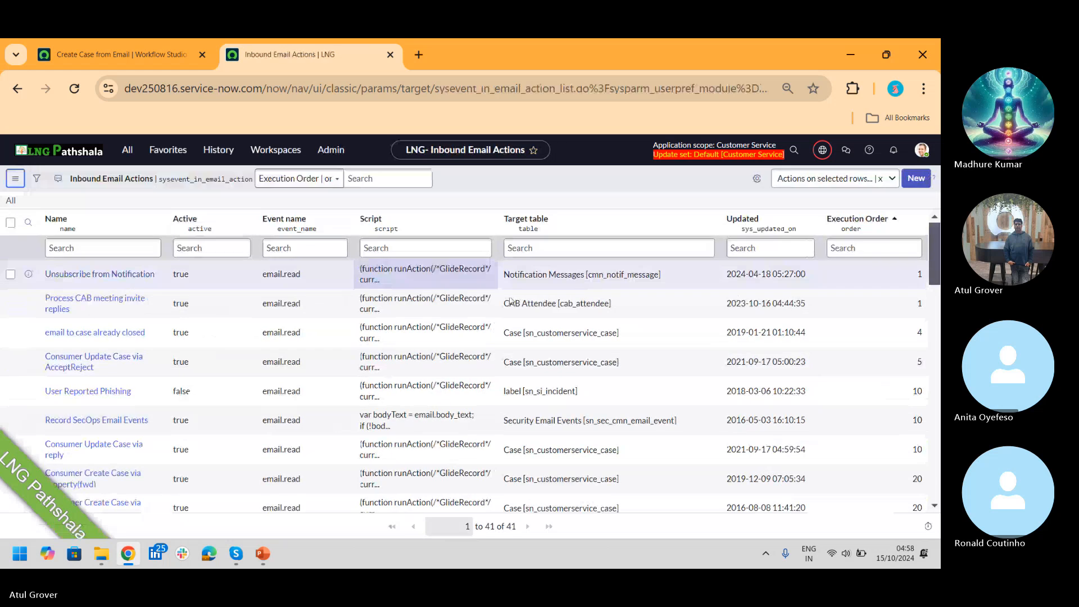
Step: Filter inbound actions to the Case target table and open Create Case via Channel
right_click(538, 460)
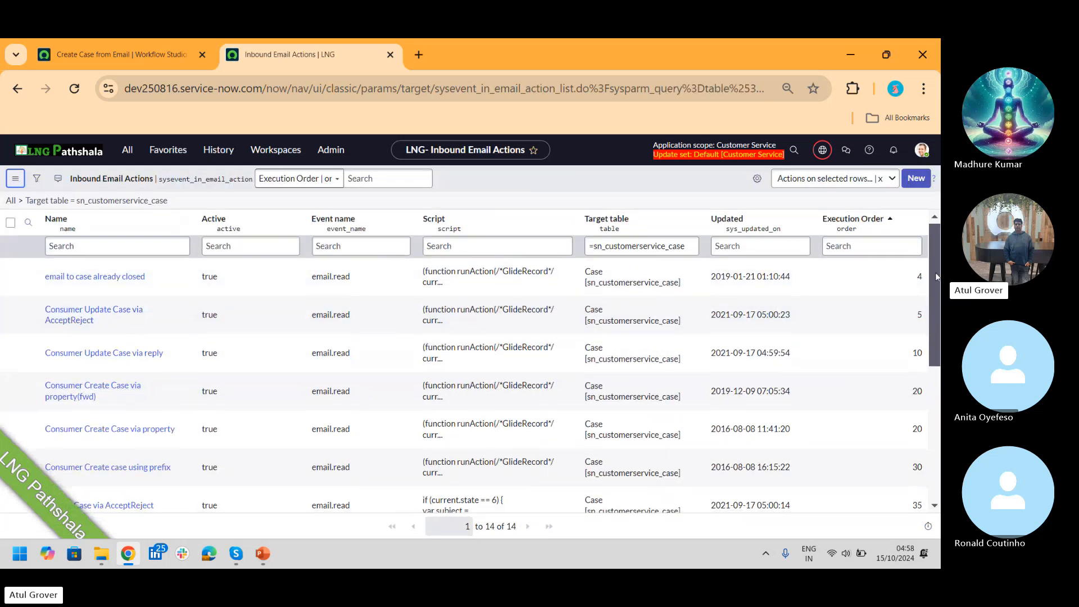
drag(937, 275, 939, 427)
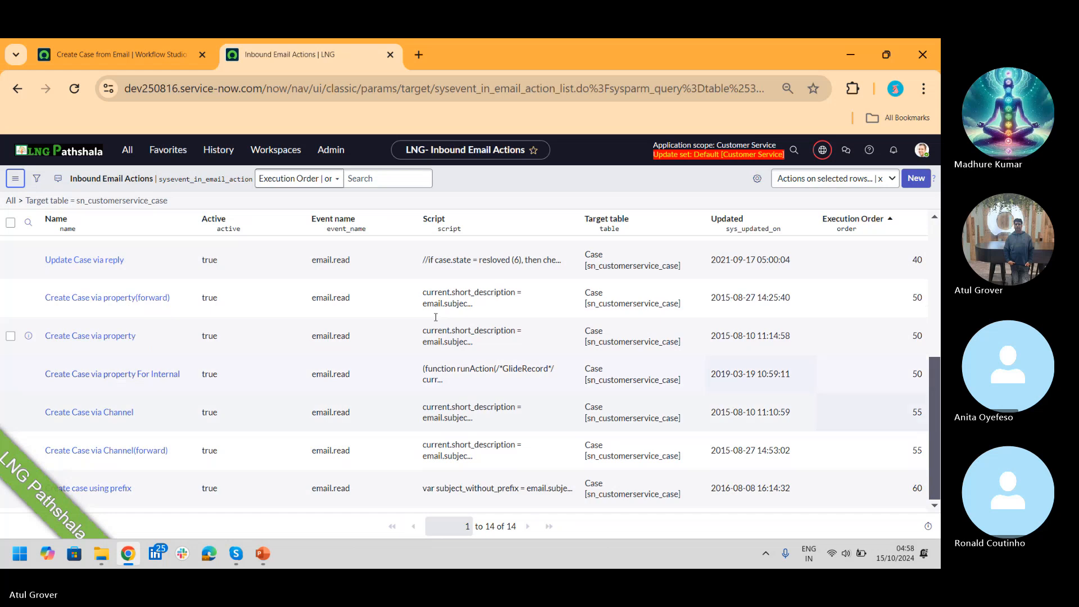
click(110, 414)
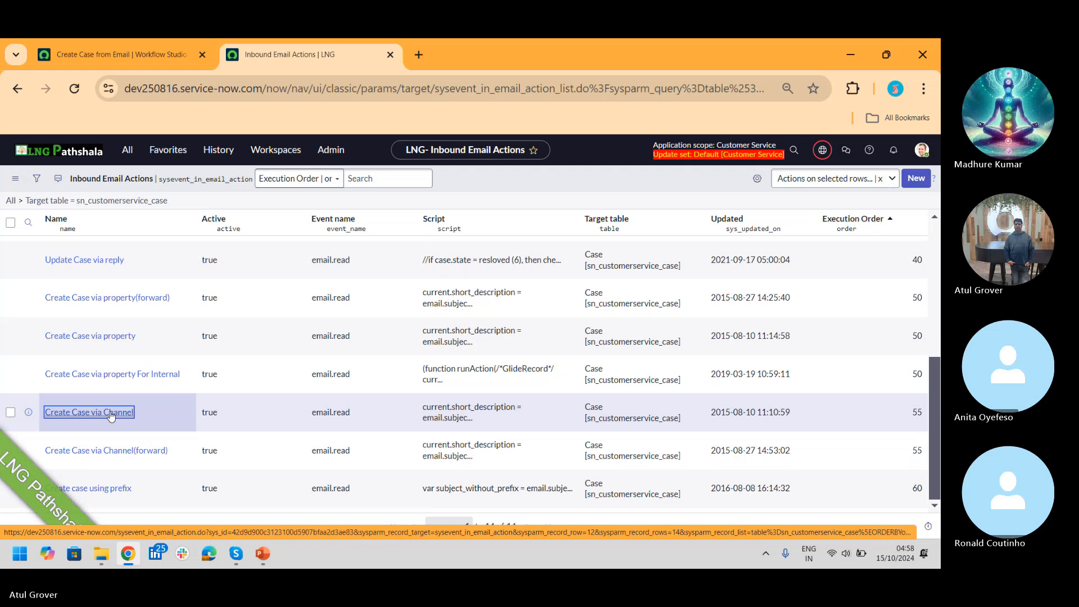
click(112, 416)
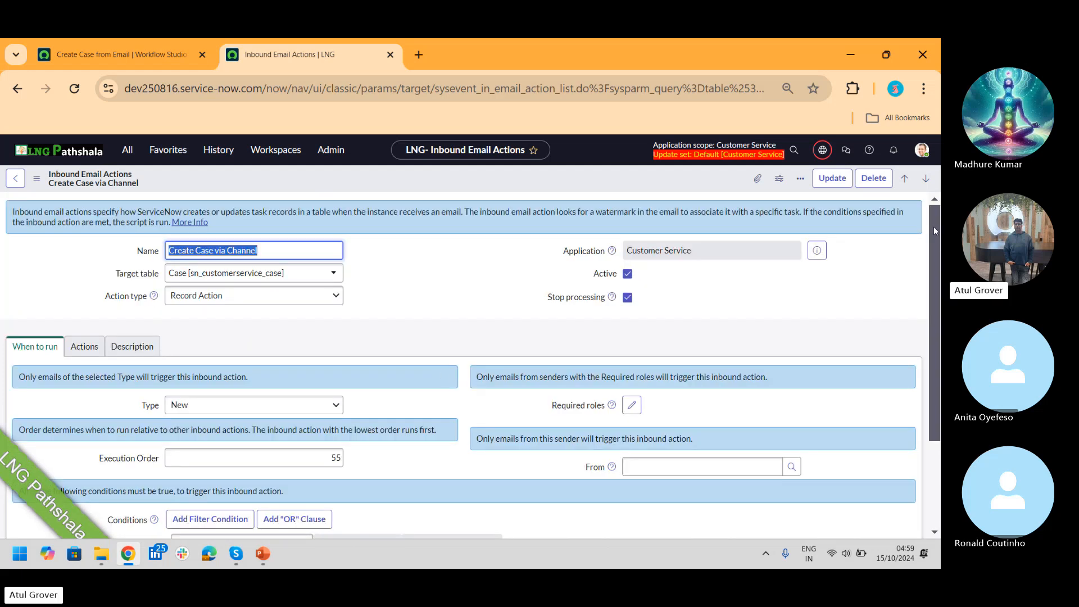
Step: Review the condition script's checkCaseChannel recipient check and isUserExist sender check
drag(934, 227, 936, 338)
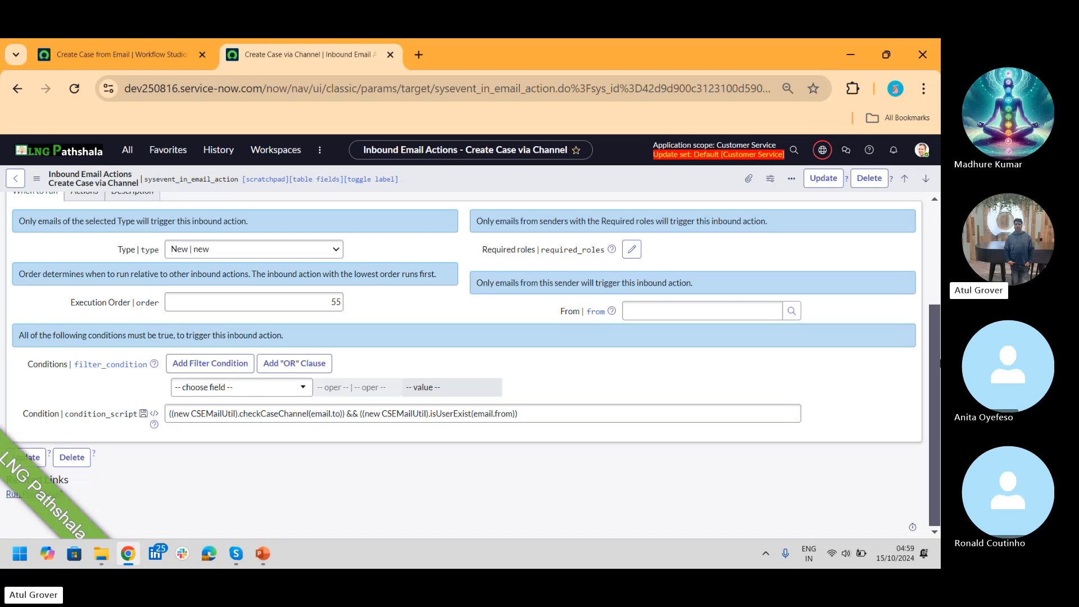
click(246, 415)
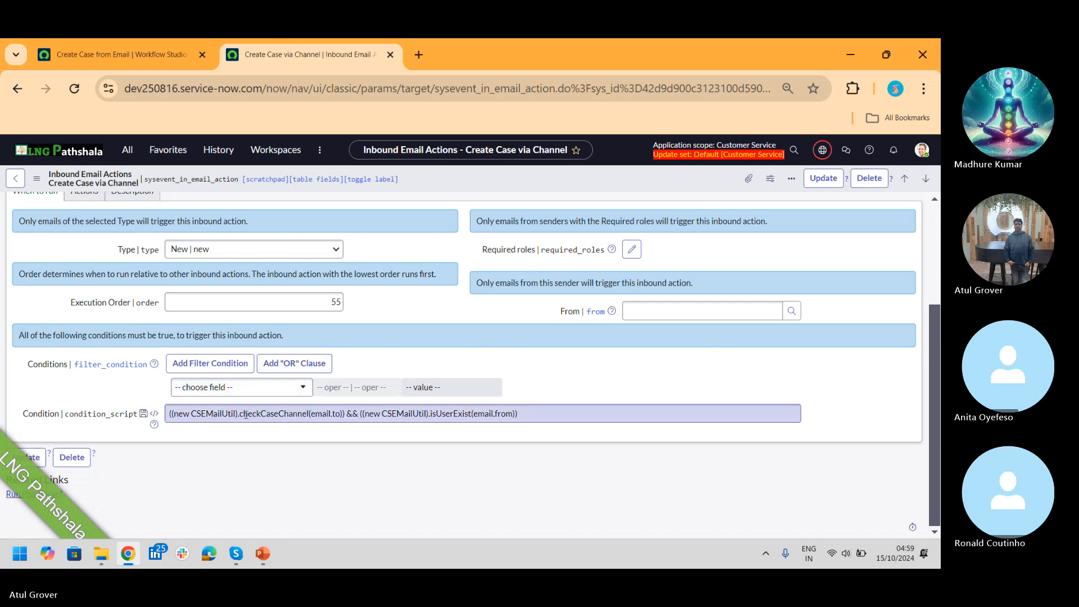
drag(245, 415, 343, 415)
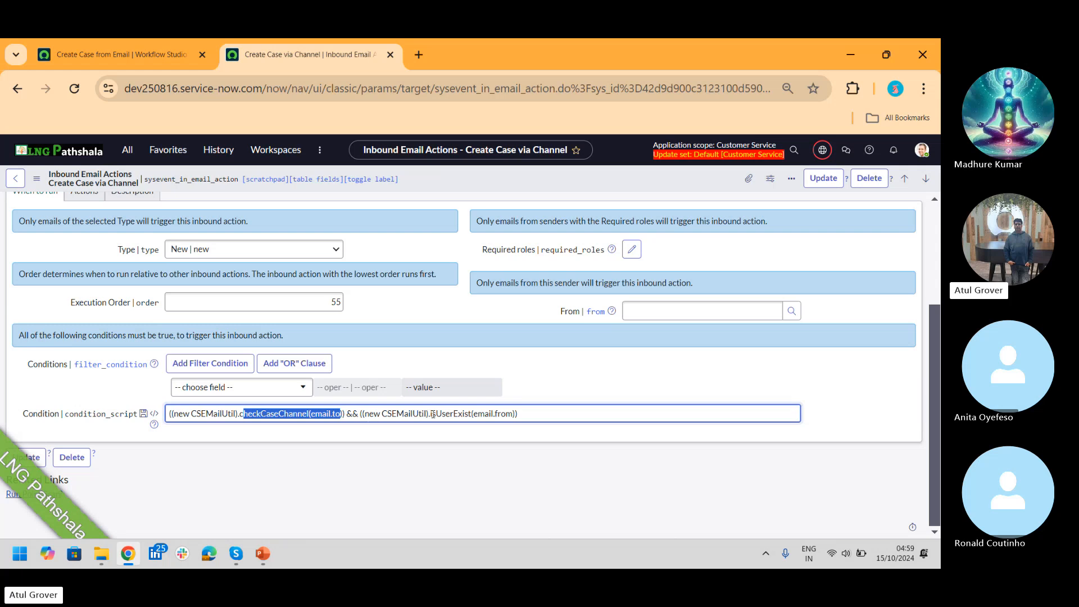
drag(433, 414, 526, 413)
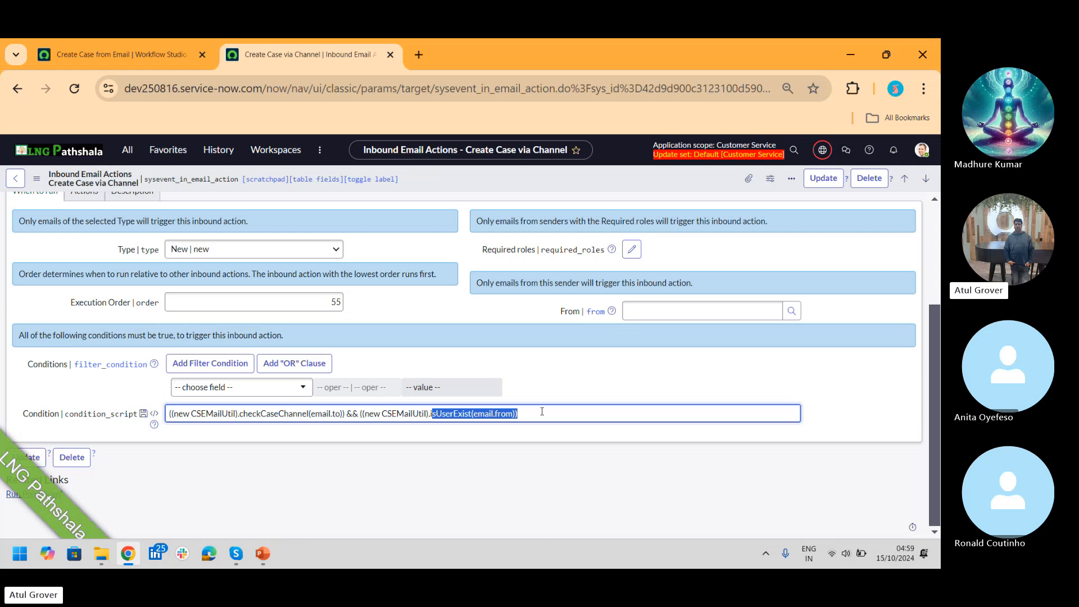
click(542, 412)
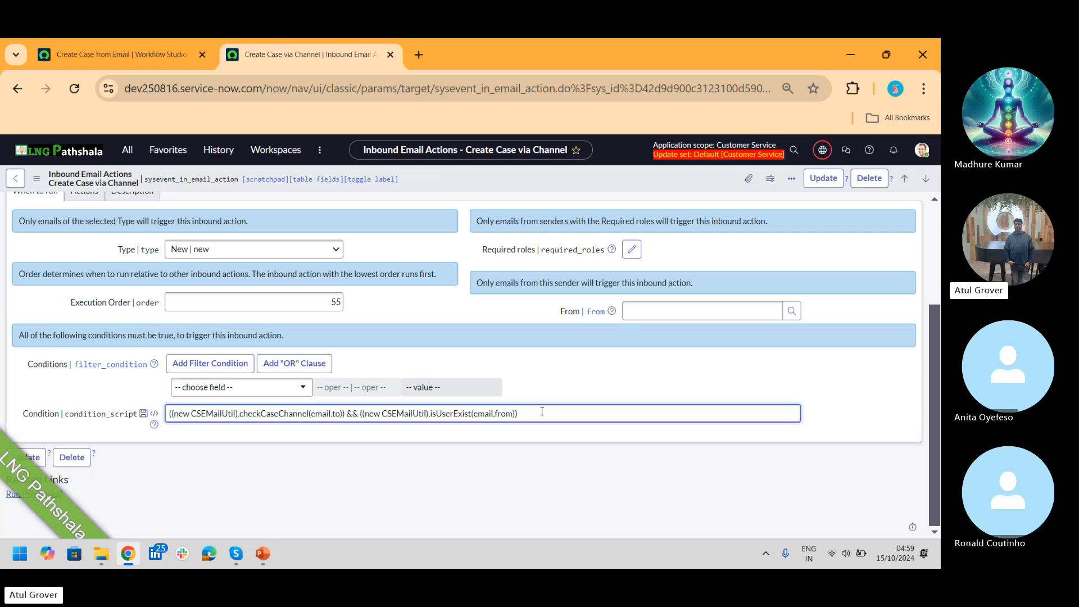
drag(542, 412, 145, 427)
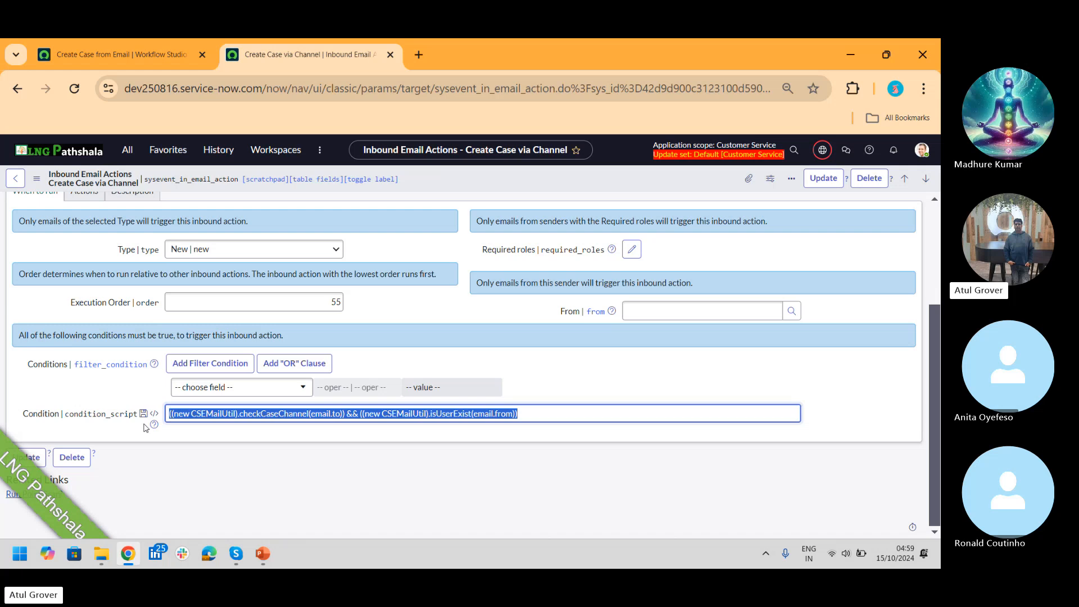
Step: Go back to the Create Case via Channel action and view its Target table, Action type and When to run
click(118, 55)
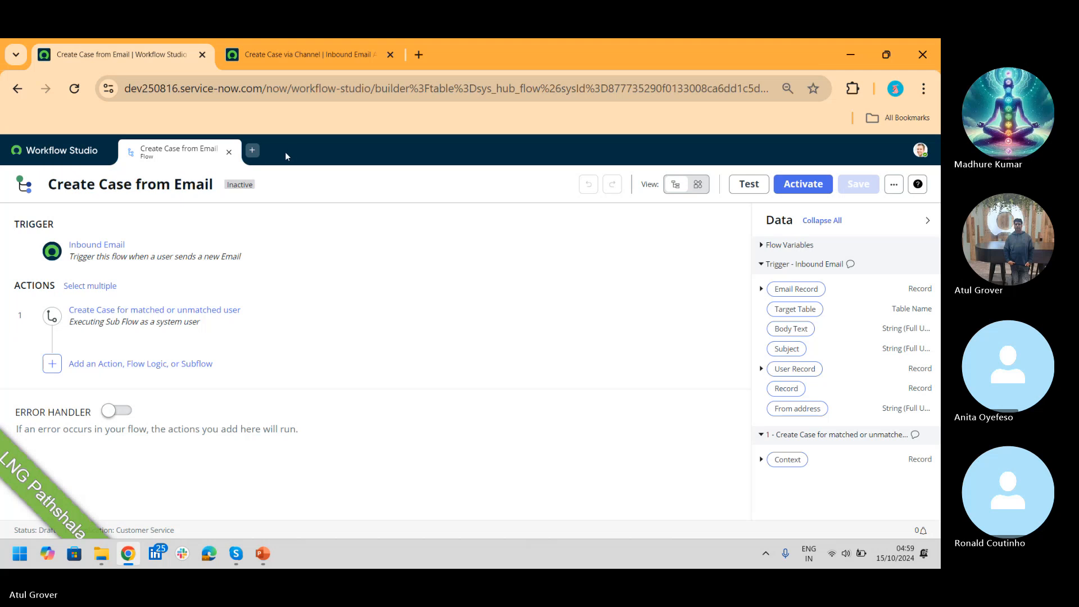
click(316, 59)
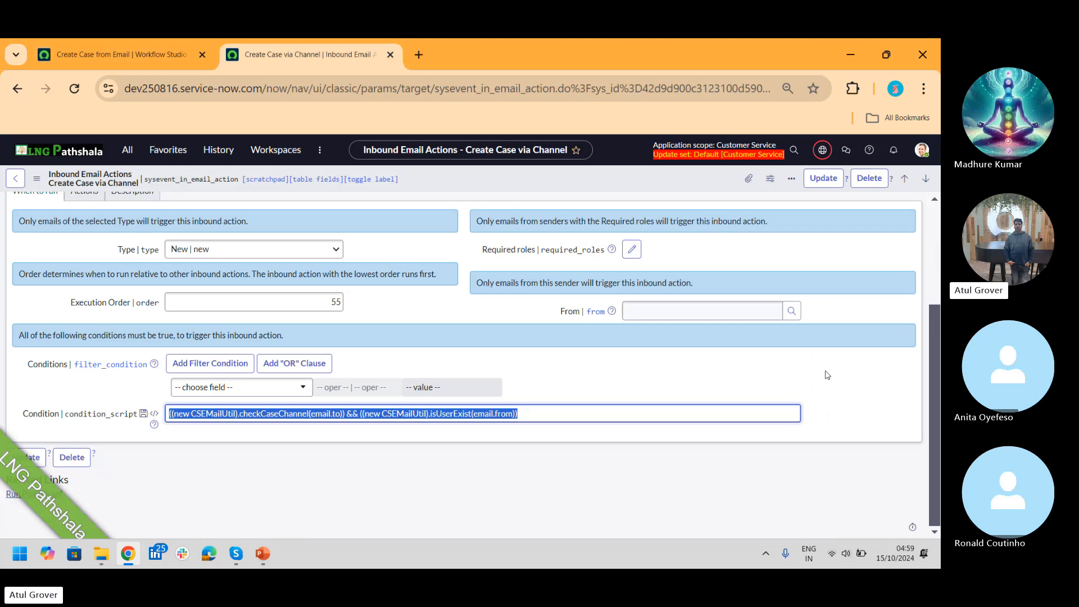
scroll(933, 388, up, 1)
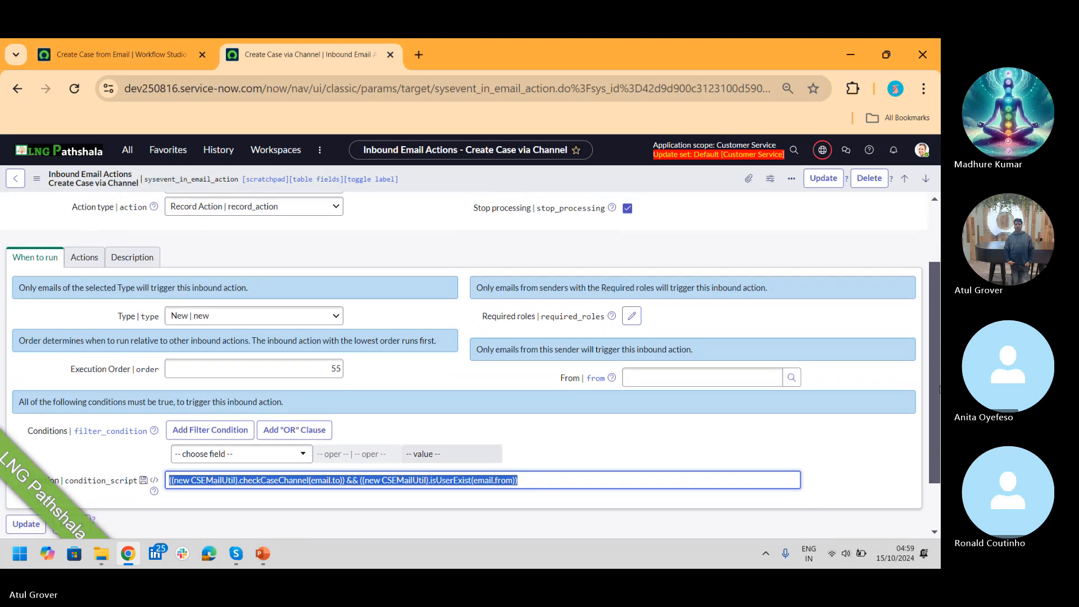
scroll(472, 359, up, 1)
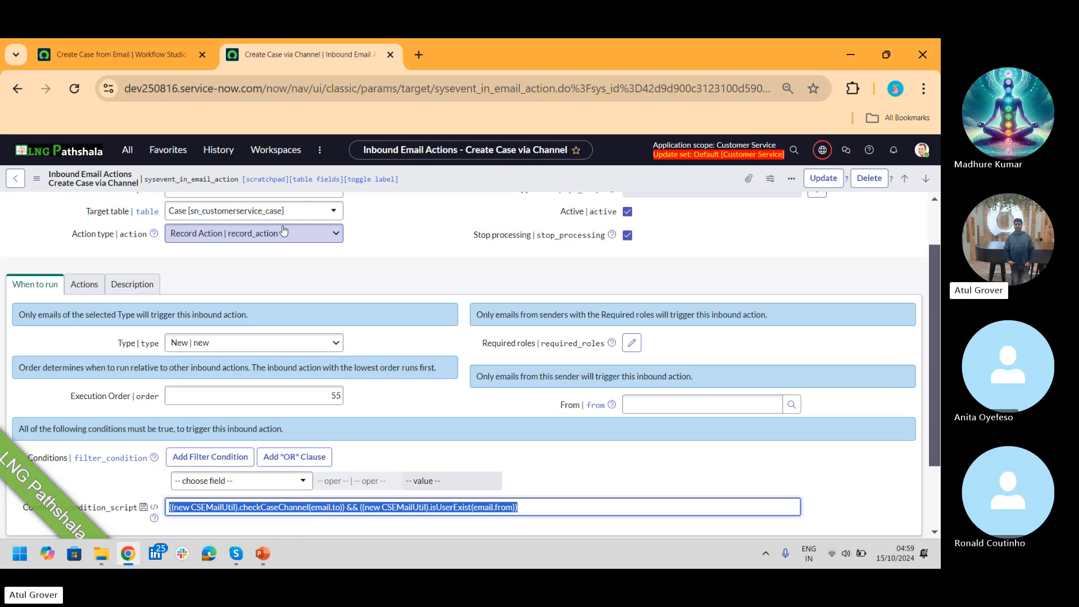
Step: Review the script's nested contact and account checks, then return to the Create Case from Email flow
click(84, 291)
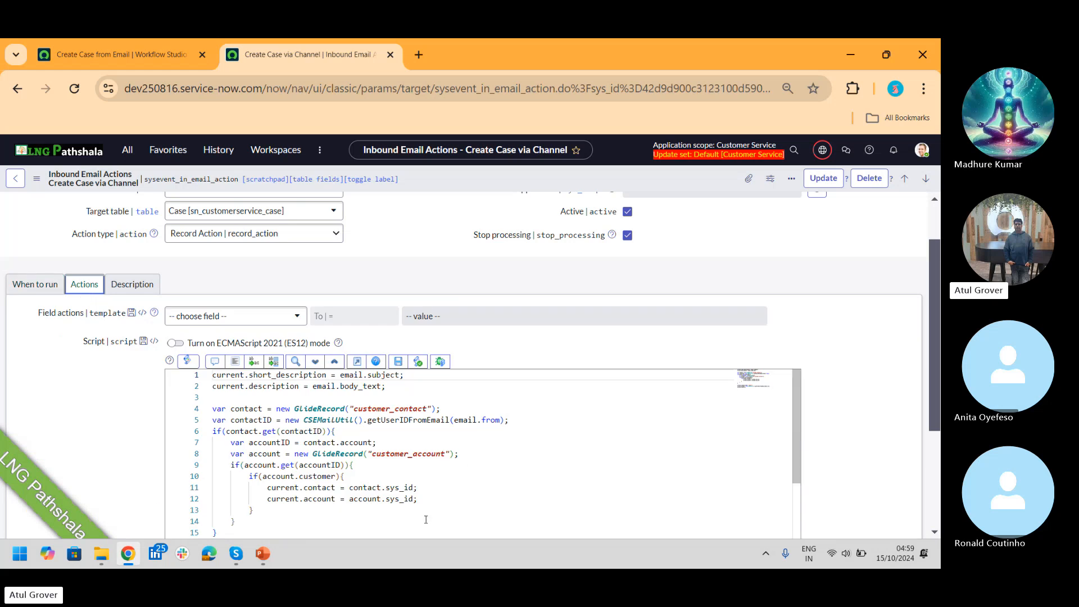
drag(419, 499, 213, 432)
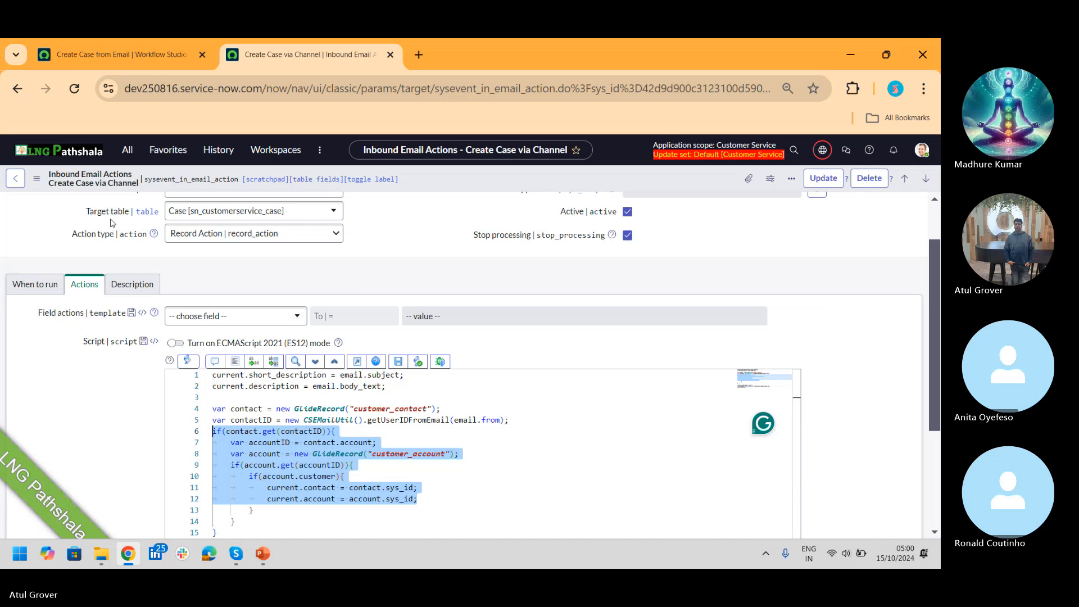
click(117, 54)
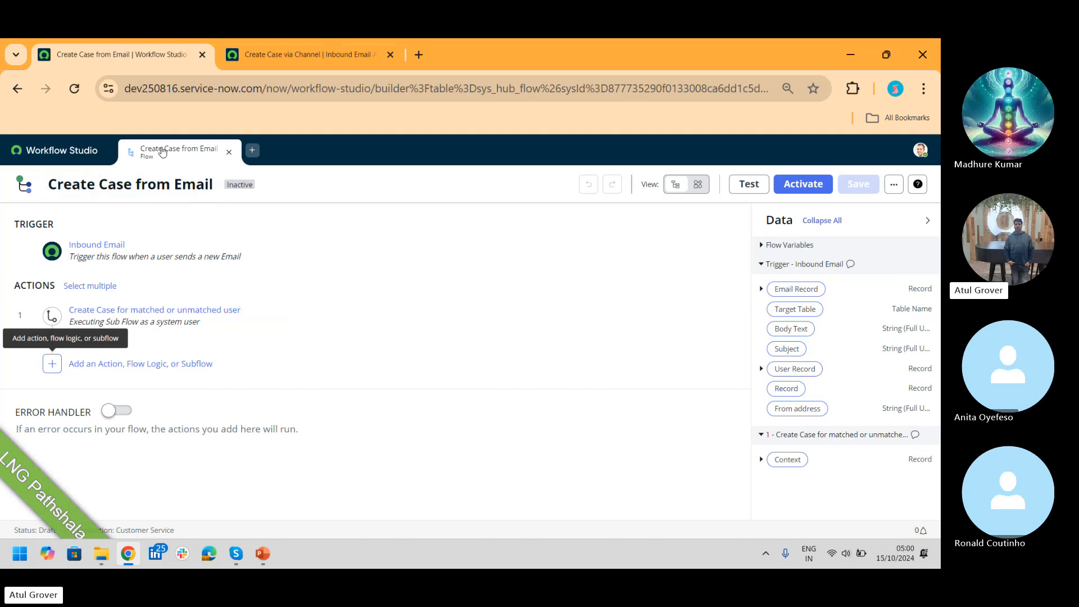
Step: Expand the Inbound Email trigger, browse the other trigger types, and keep Inbound Email
mouse_move(149, 158)
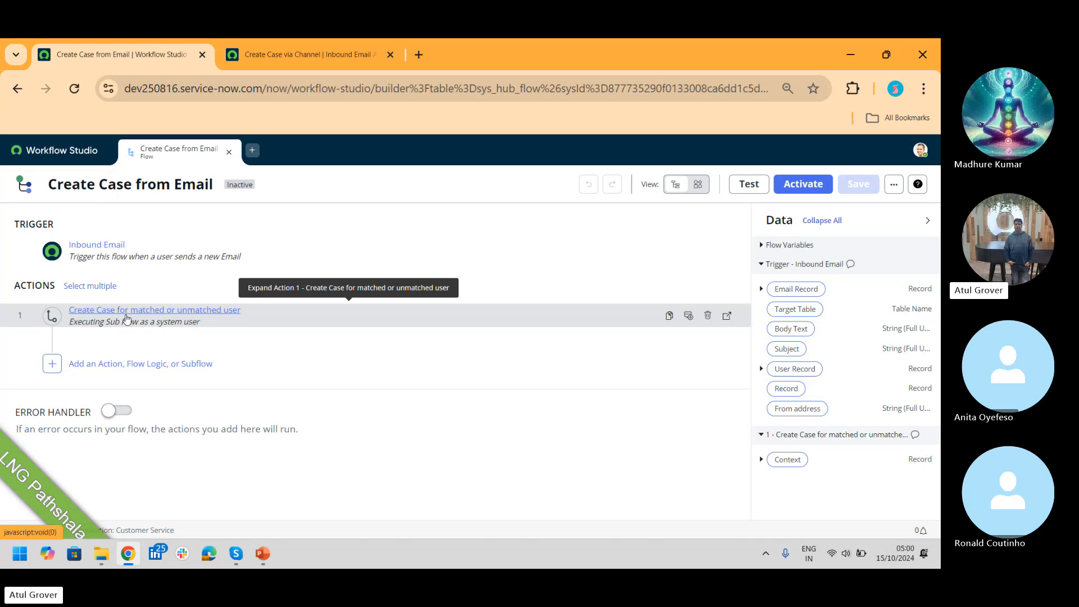
click(121, 252)
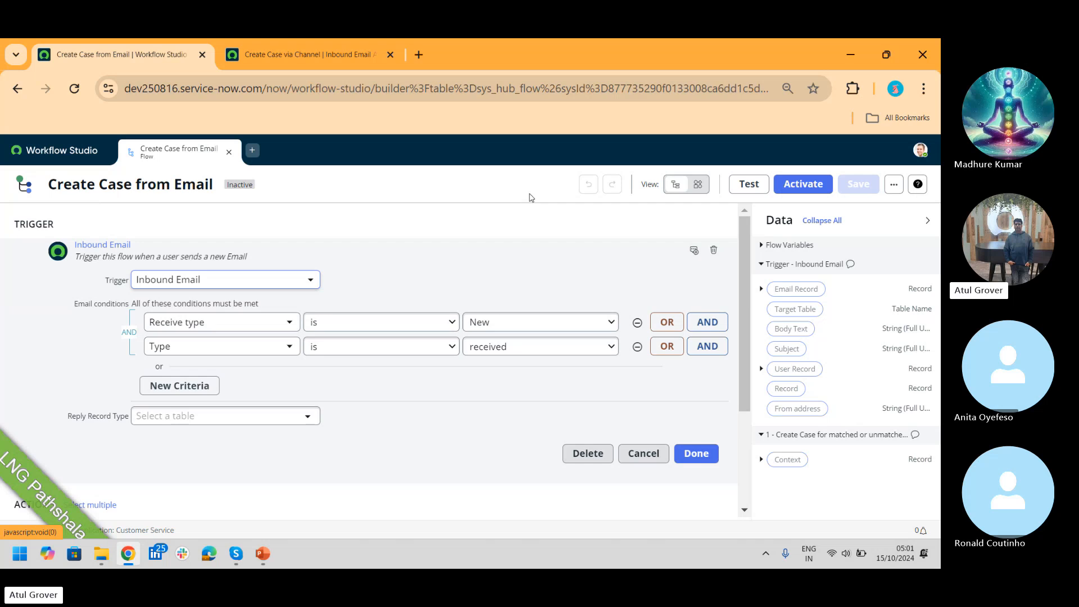
click(300, 287)
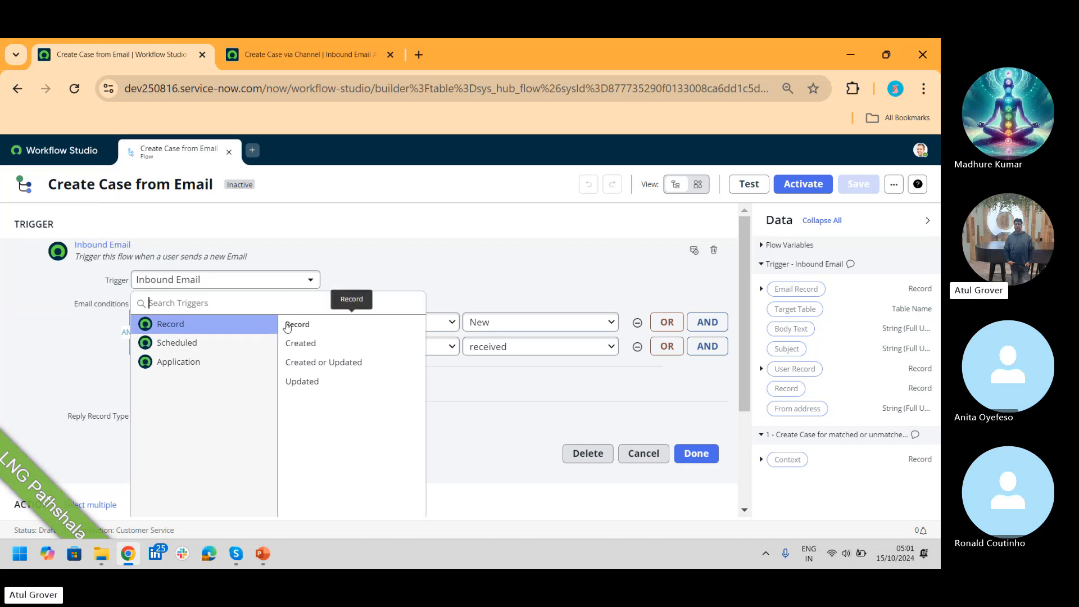
mouse_move(193, 341)
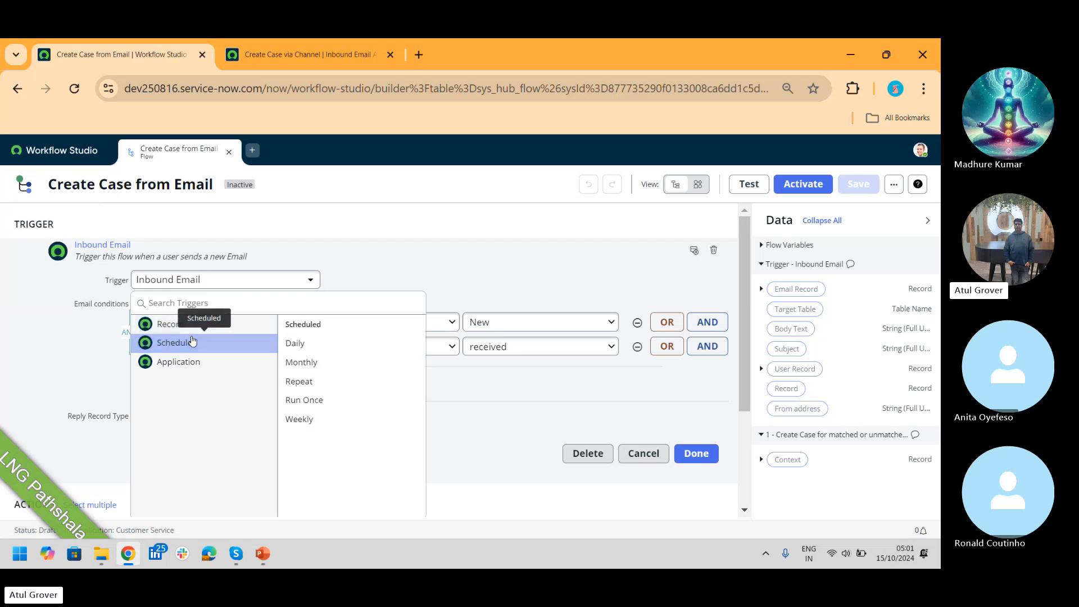
mouse_move(192, 366)
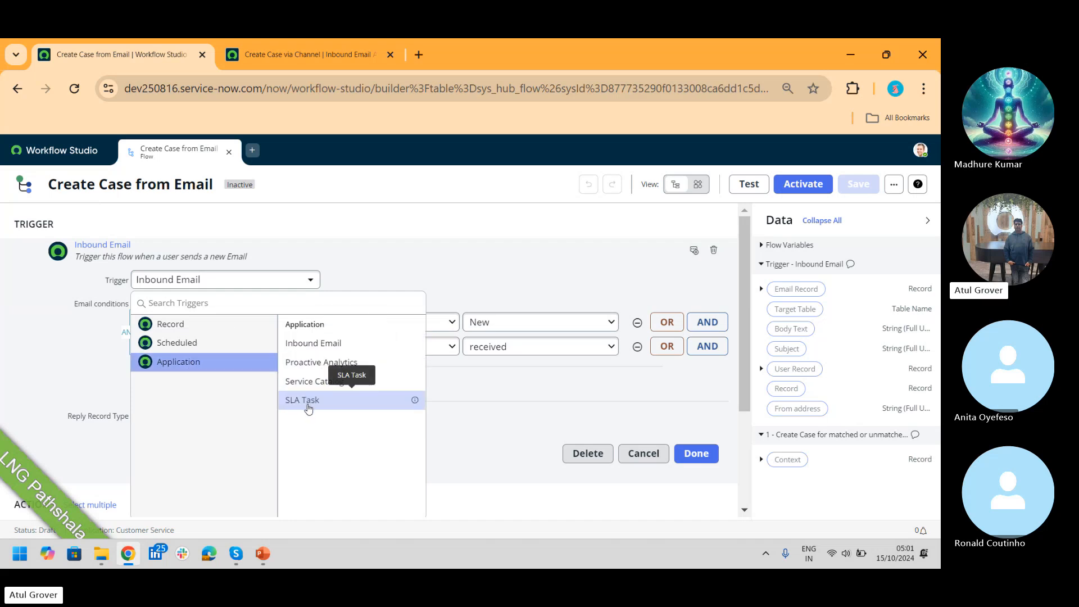
click(314, 344)
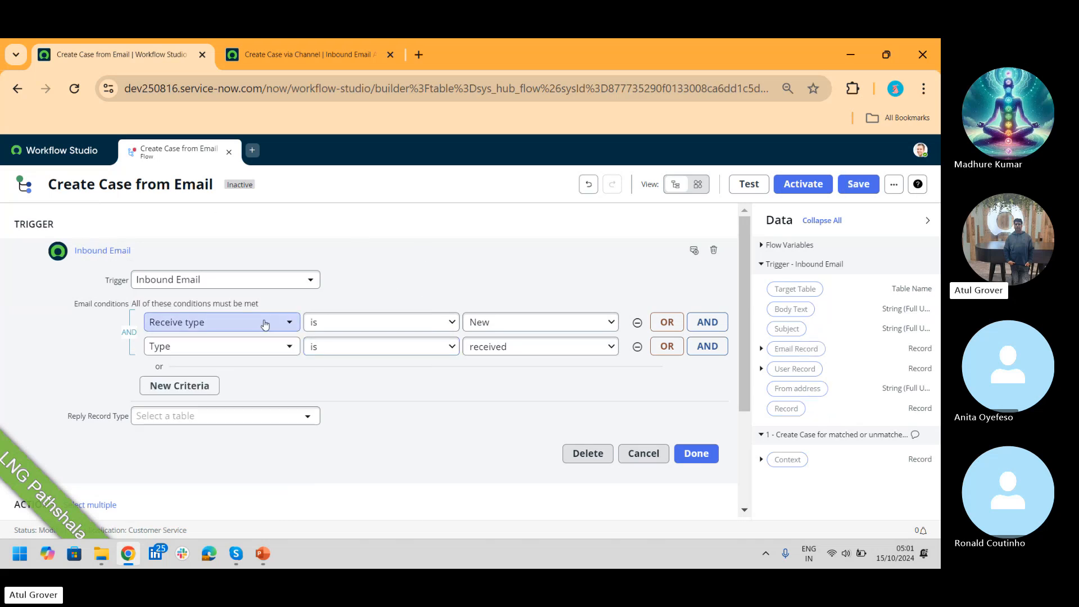
Step: Compare the trigger with the inbound action's When to run conditions, then return to the flow
click(304, 55)
click(36, 284)
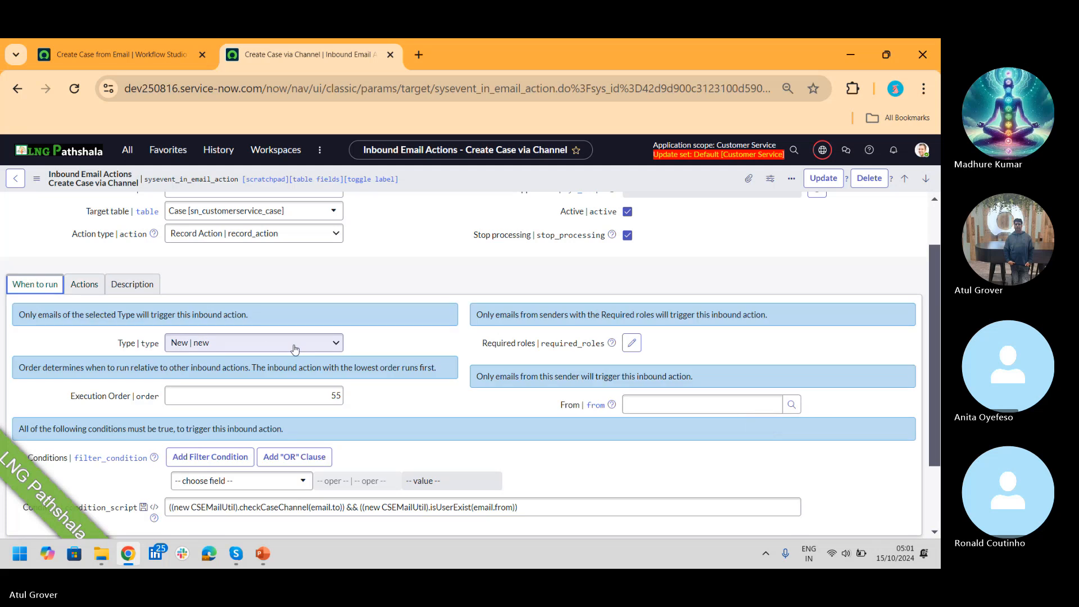
click(133, 59)
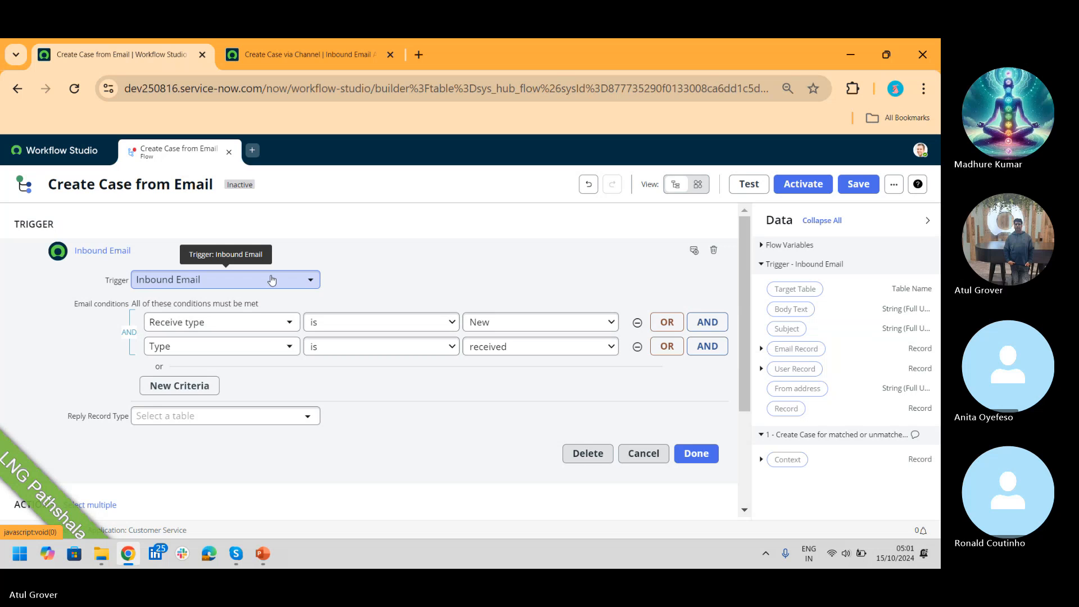
Step: Search 'emails' in the navigator and open System Logs > Emails in a new tab
click(349, 57)
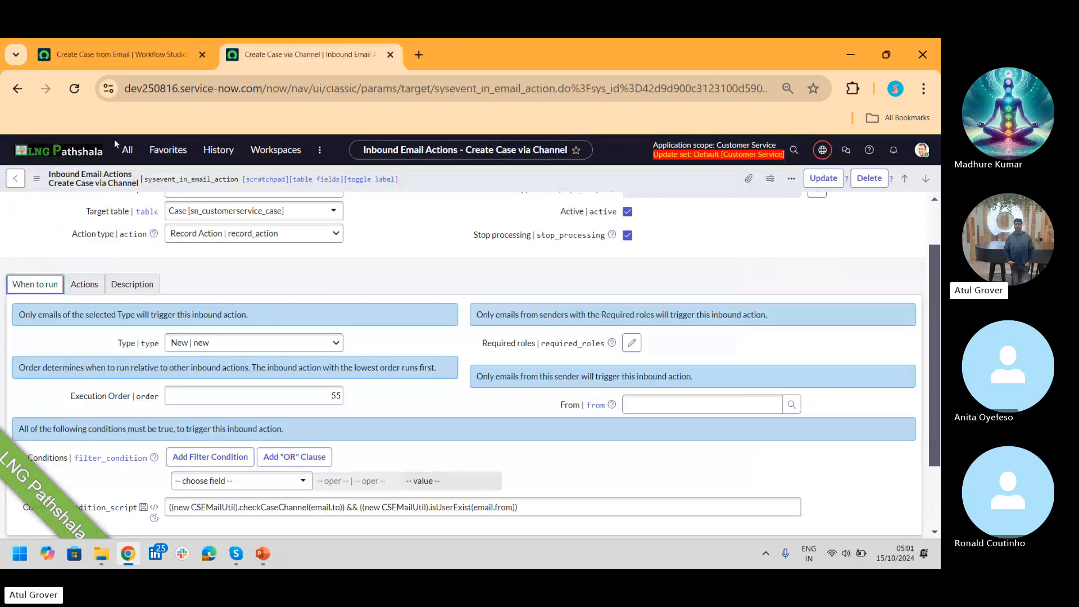
click(127, 150)
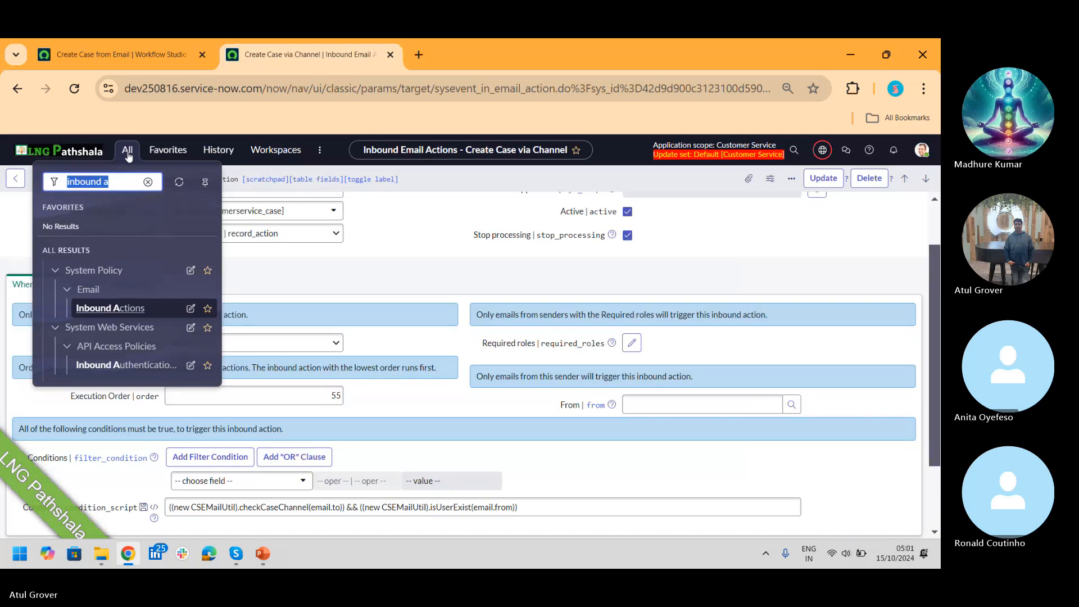
text(emi)
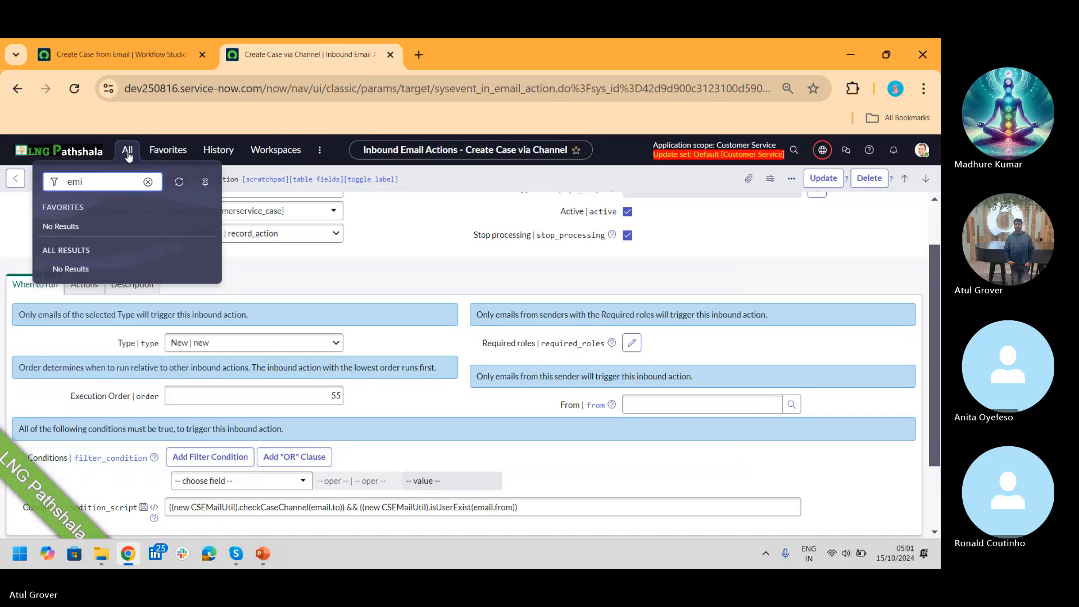
text(alails)
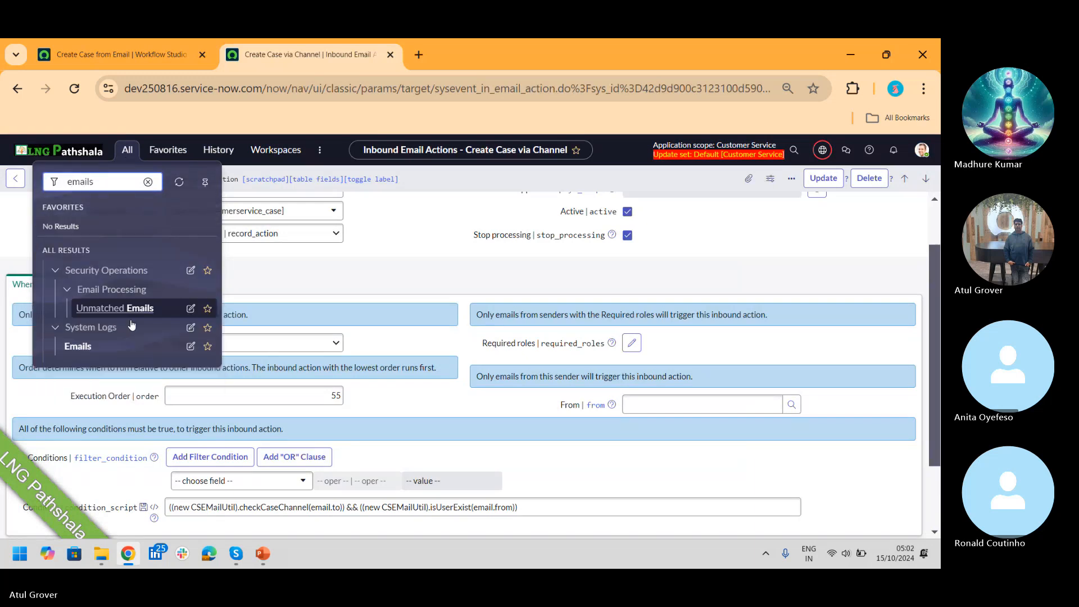
middle_click(73, 347)
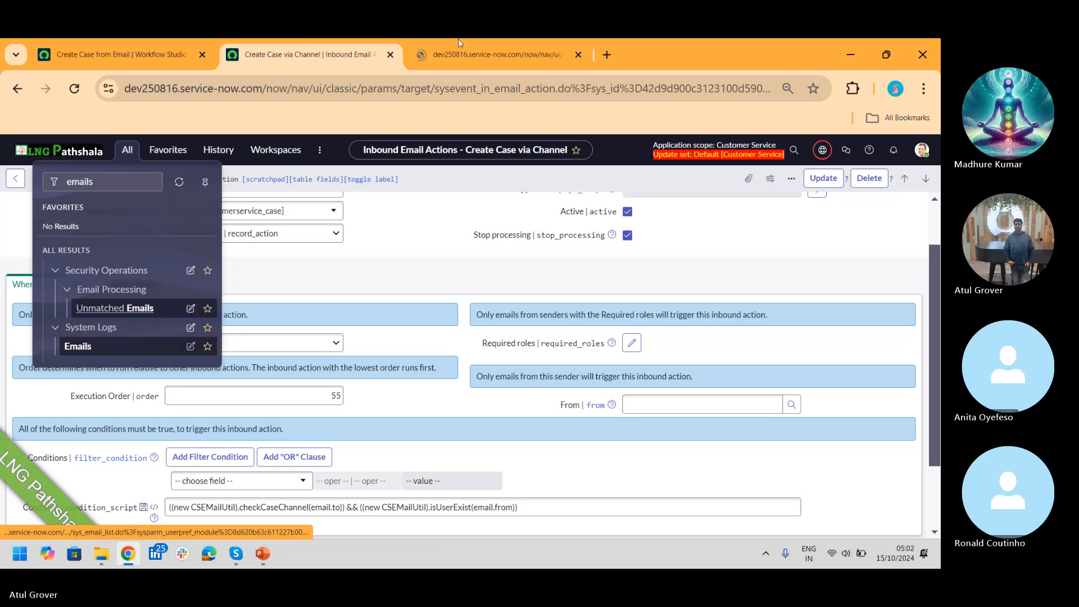
click(497, 55)
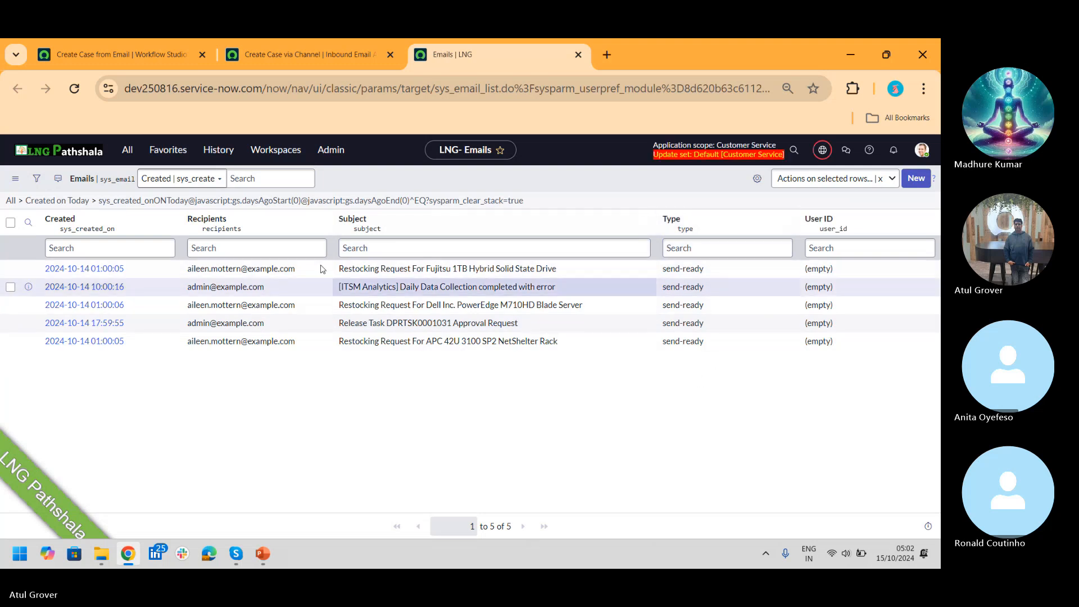
Step: Remove the today-only filter and group all 325 emails by Type
click(9, 201)
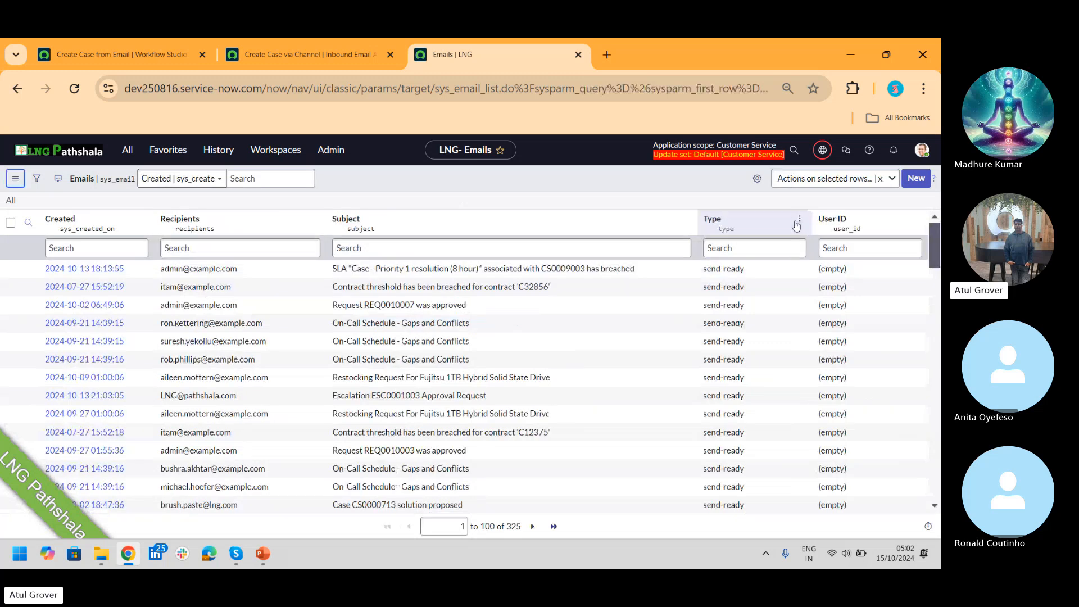
click(800, 219)
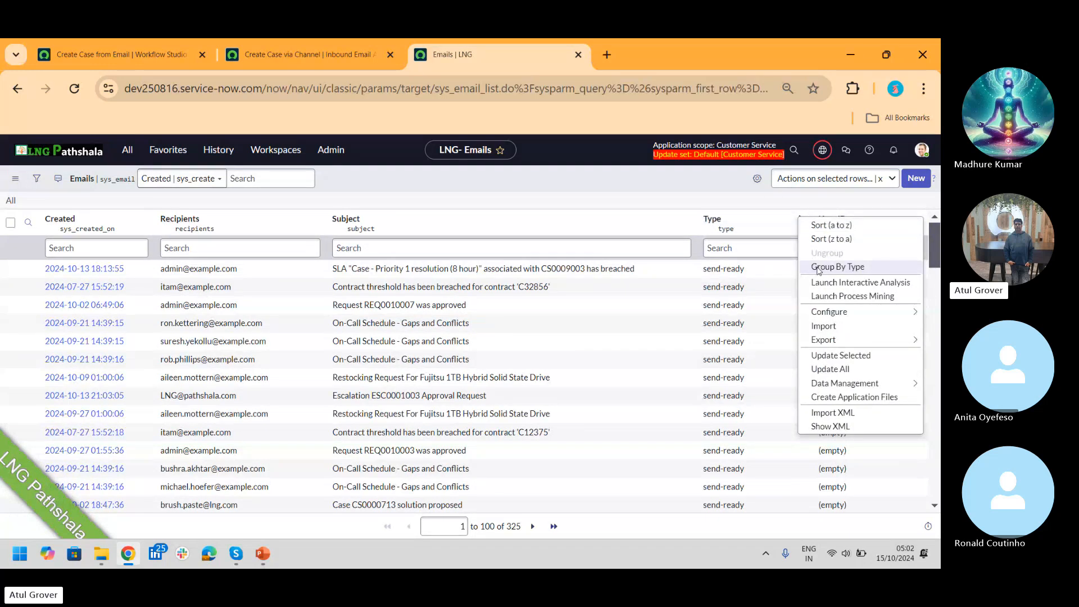
key(Escape)
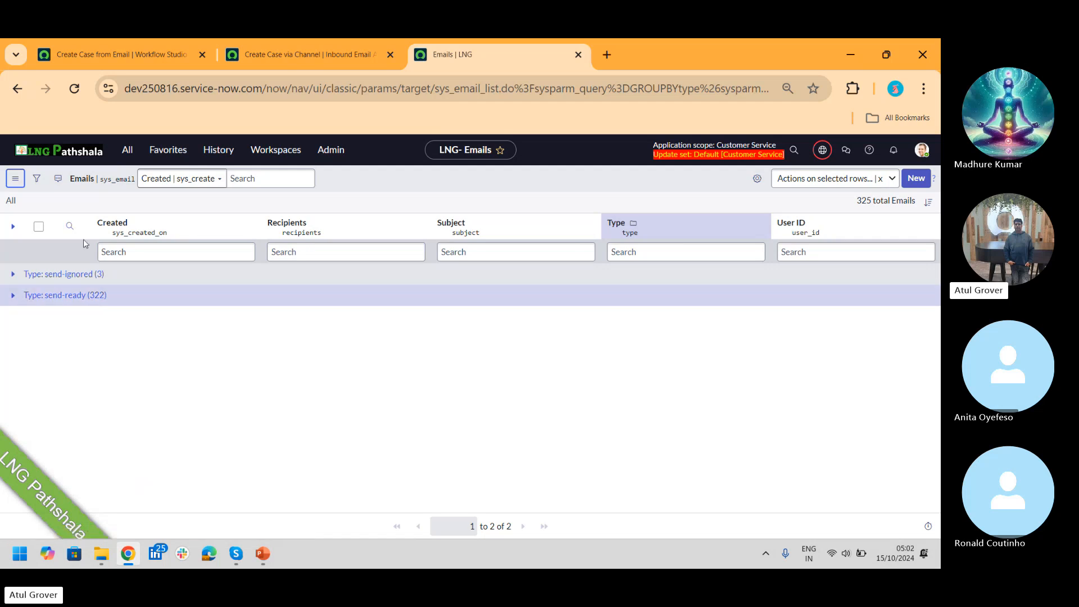
click(136, 56)
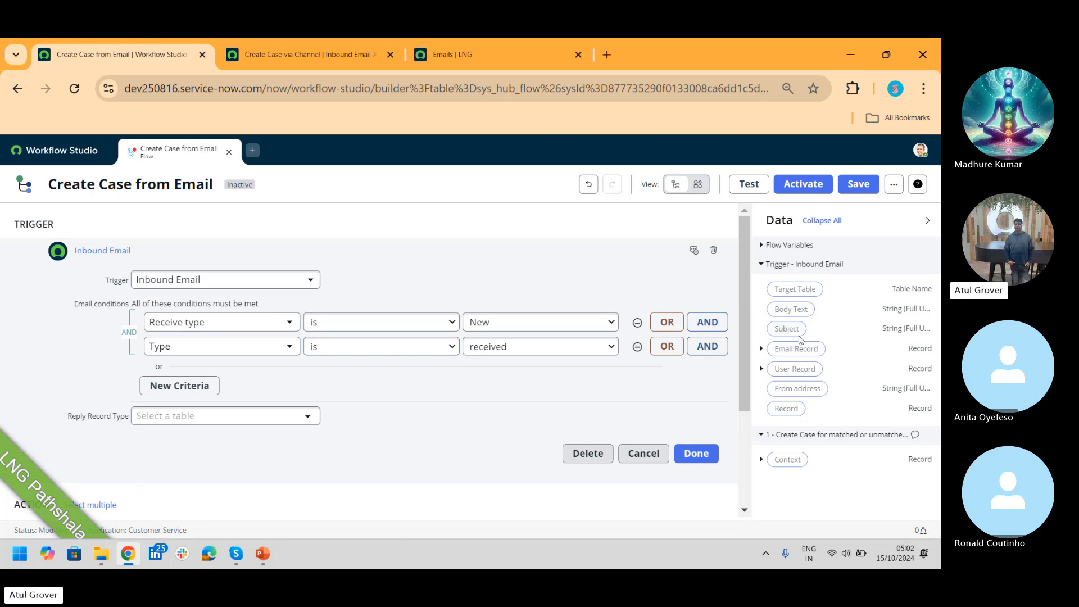
Step: Close the trigger editor, review Action 1's subflow inputs, and list all 374 subflows
drag(742, 277, 731, 360)
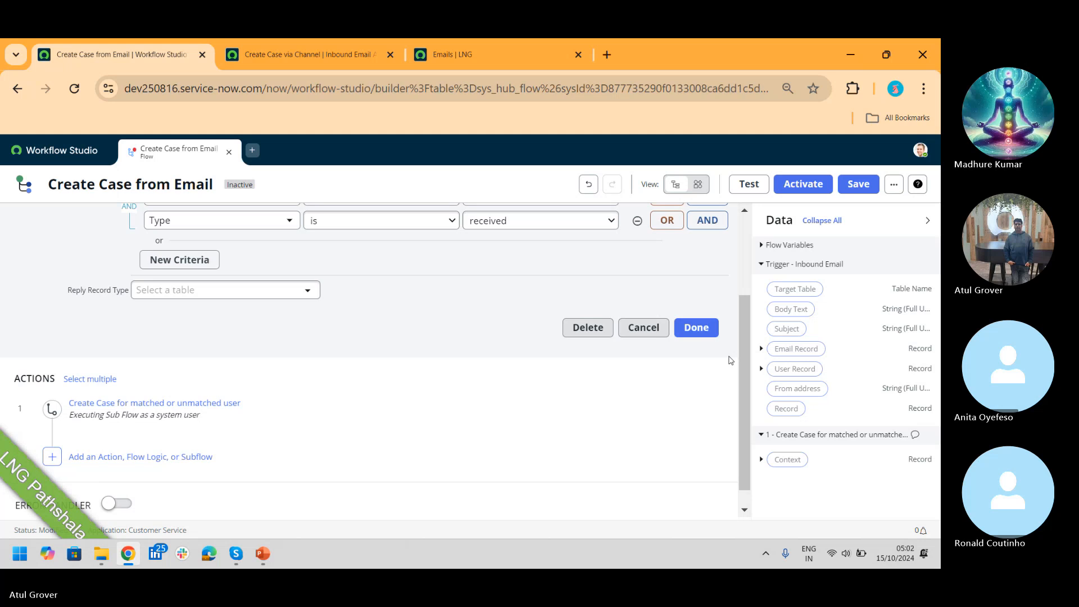
click(701, 329)
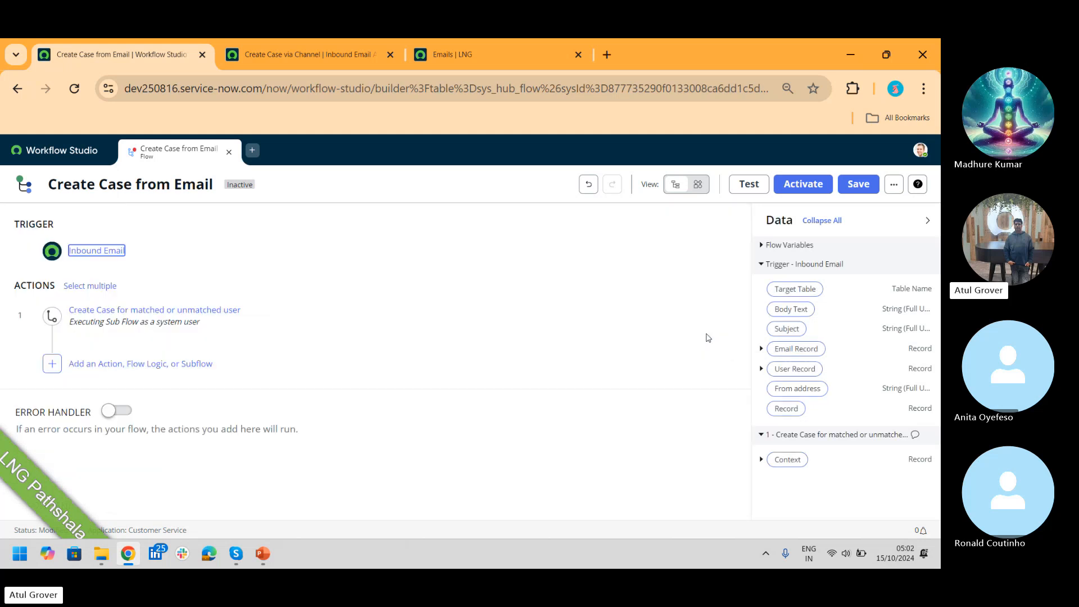
click(119, 311)
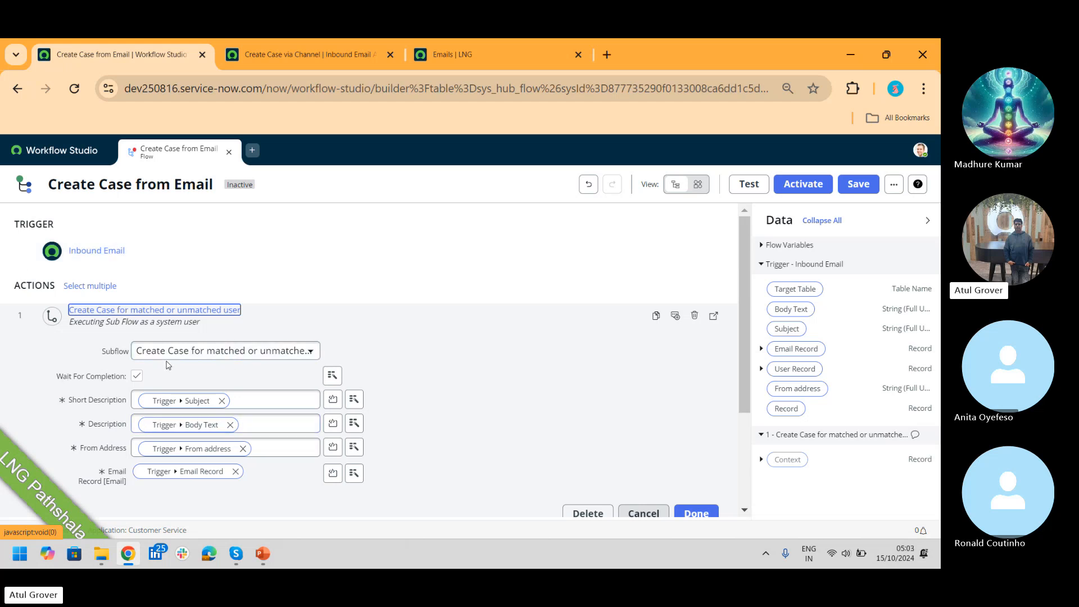
click(72, 157)
click(174, 224)
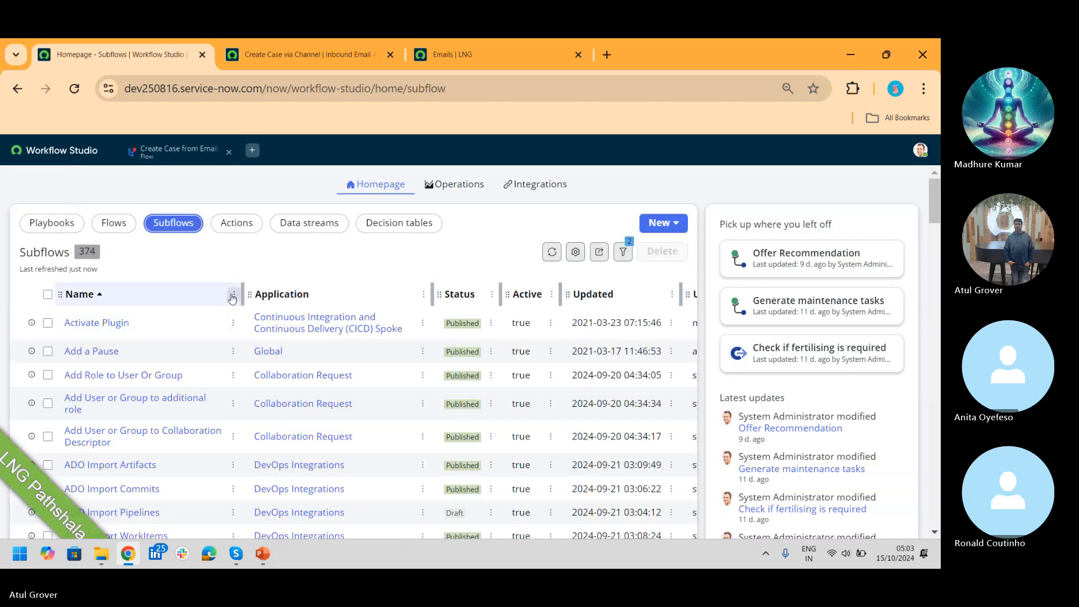
Step: Filter subflows by name 'matc' and open Create Case for matched or unmatched user
click(234, 295)
click(164, 416)
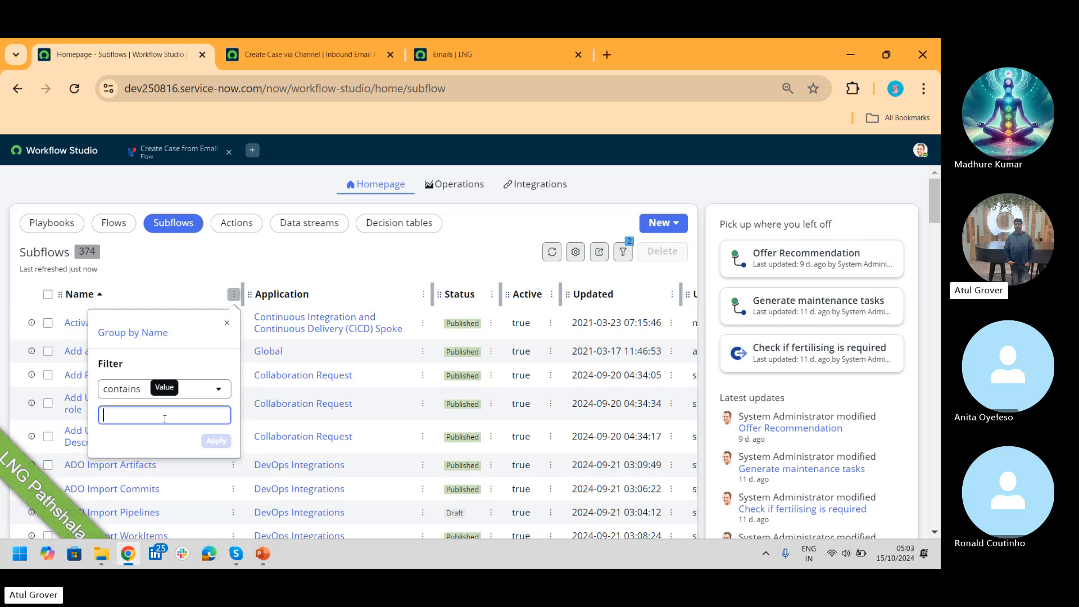
text(match)
key(Return)
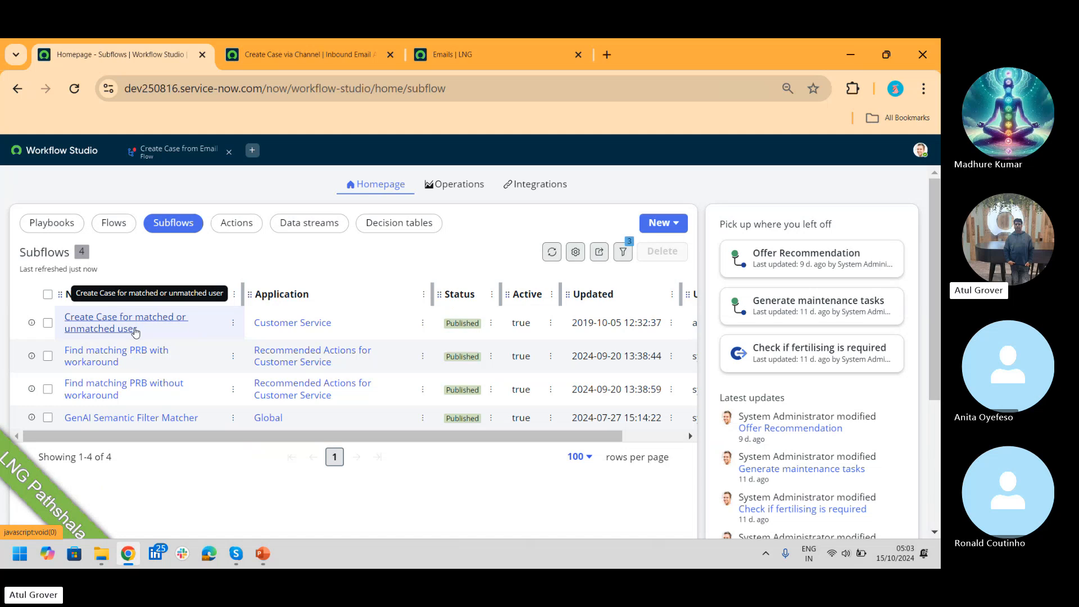
click(117, 331)
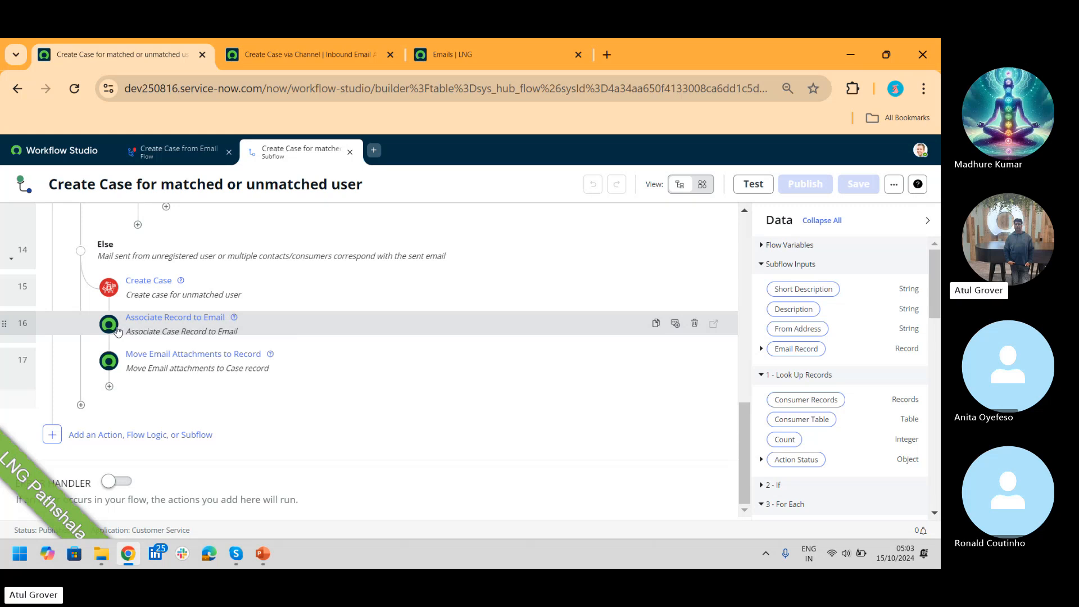
click(179, 161)
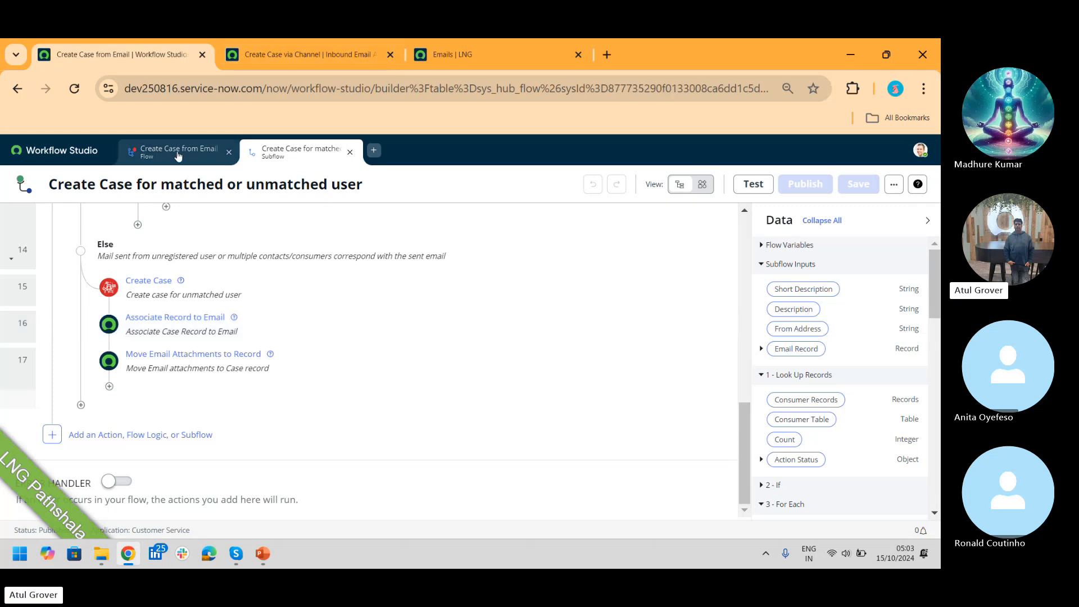
Step: Scroll up and expand the Inbound Email trigger's settings
drag(744, 385, 747, 266)
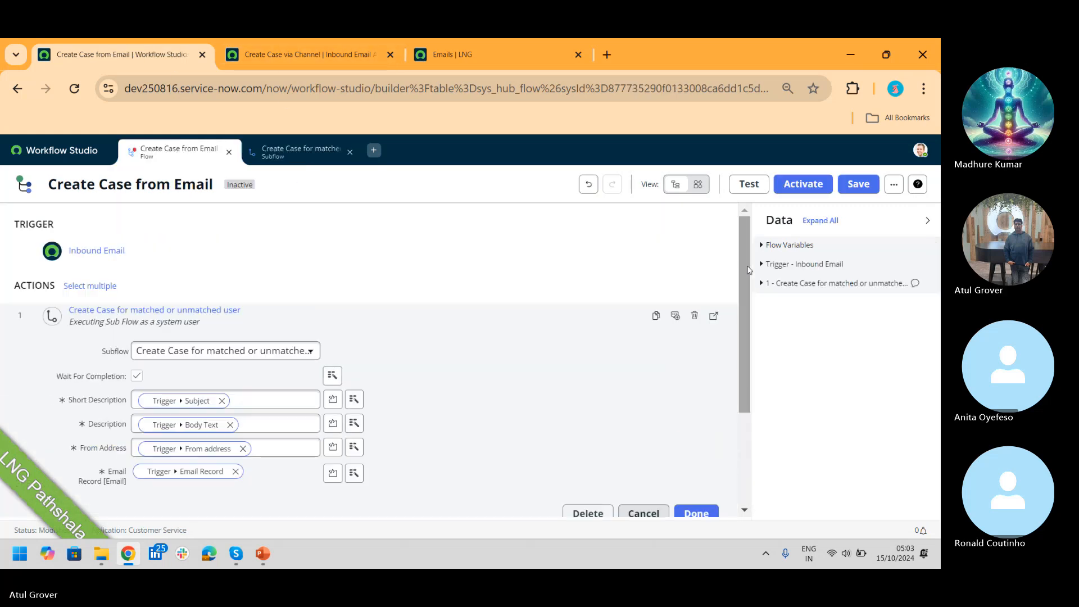
click(97, 250)
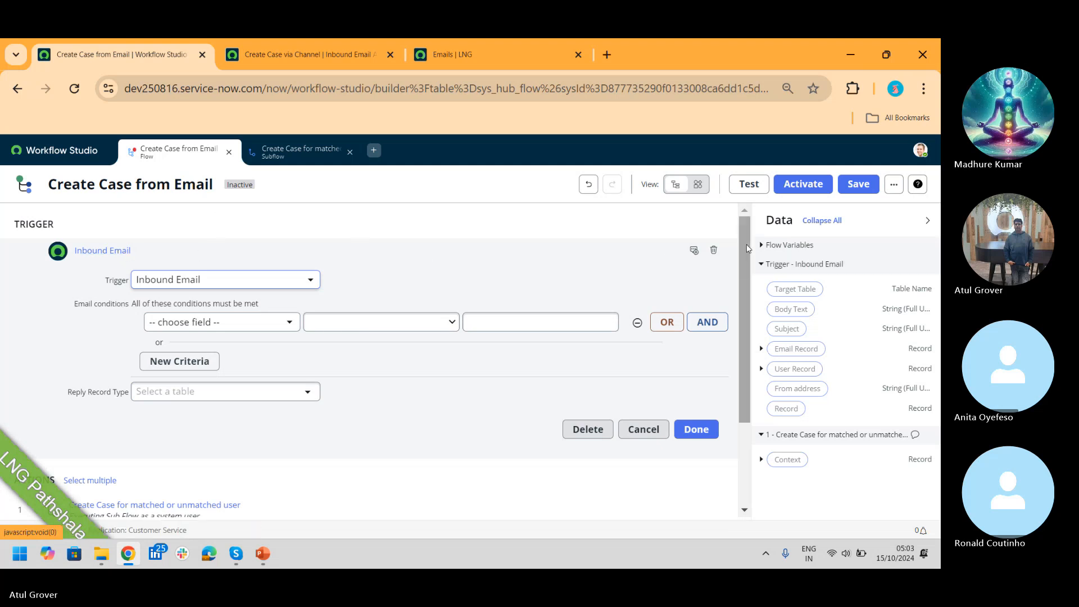
scroll(743, 299, down, 1)
scroll(736, 252, up, 1)
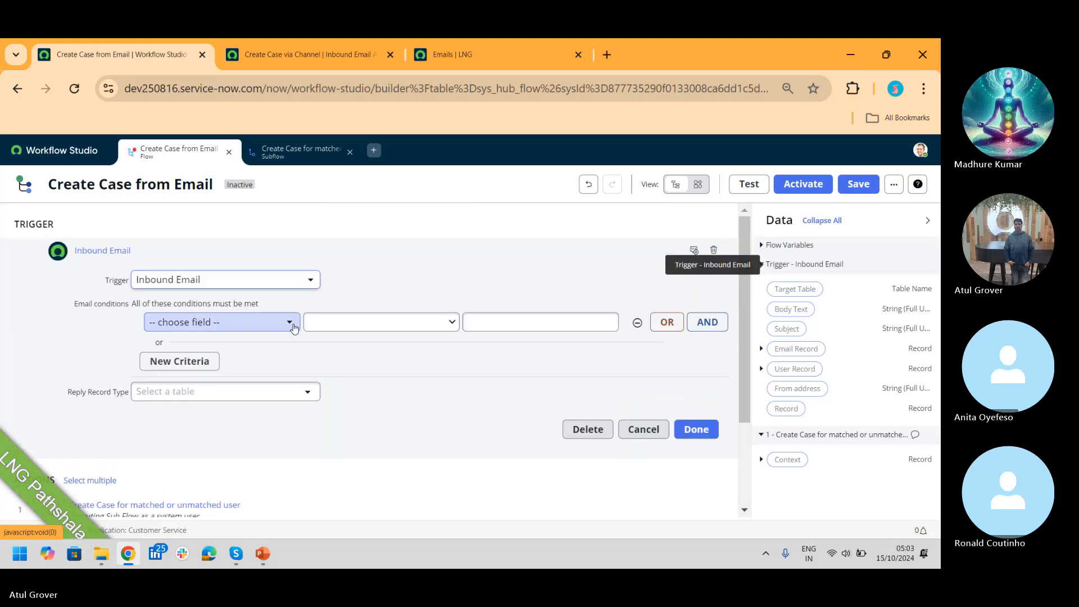
click(104, 252)
click(104, 252)
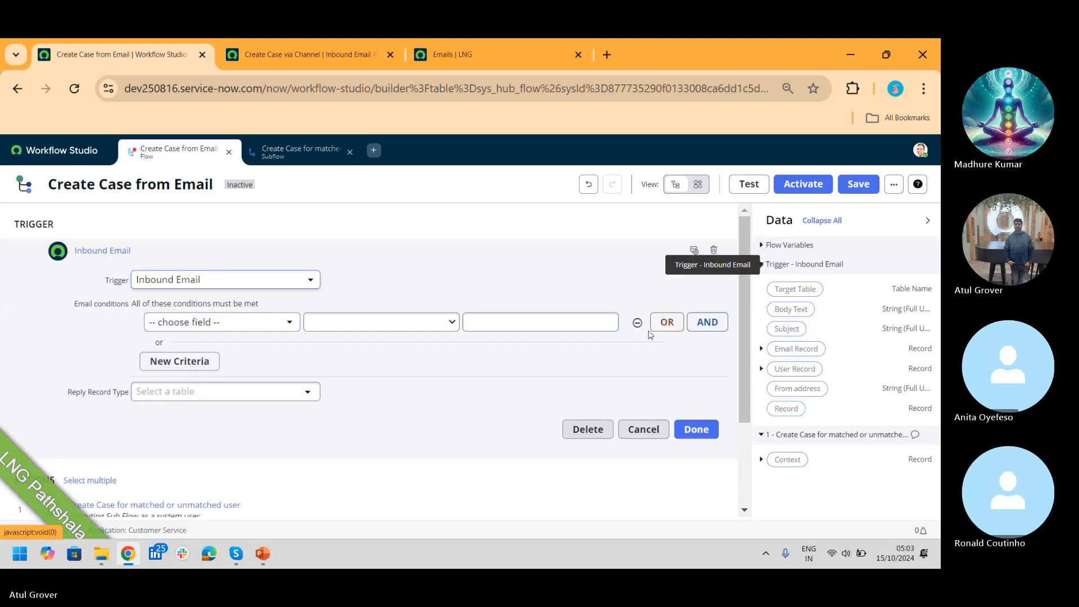
Step: Draft a Recipients 'is' condition on the trigger, then cancel it
click(258, 326)
text(rec)
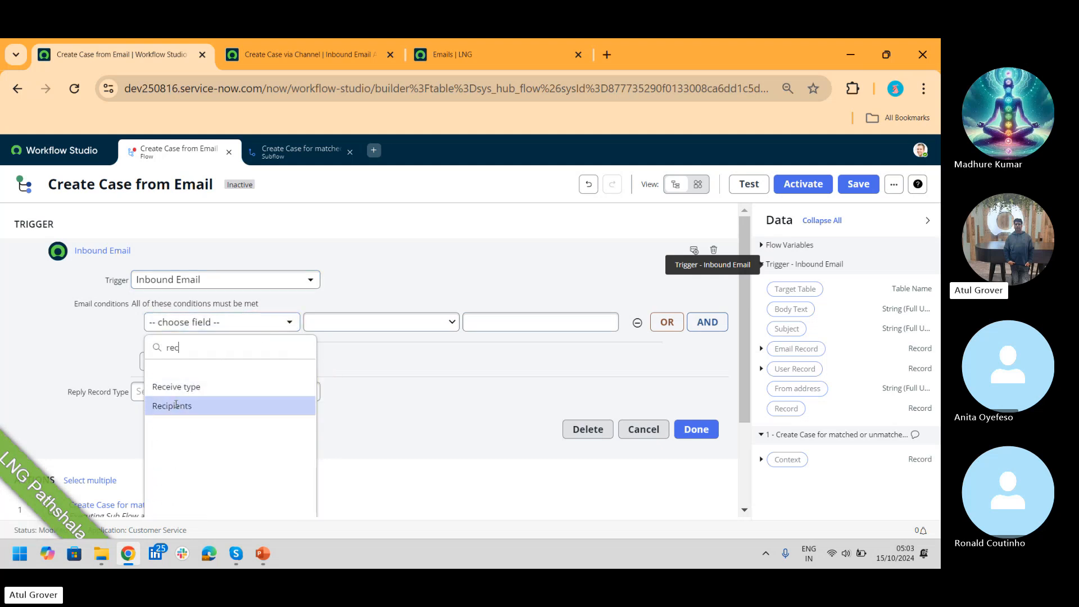
click(176, 405)
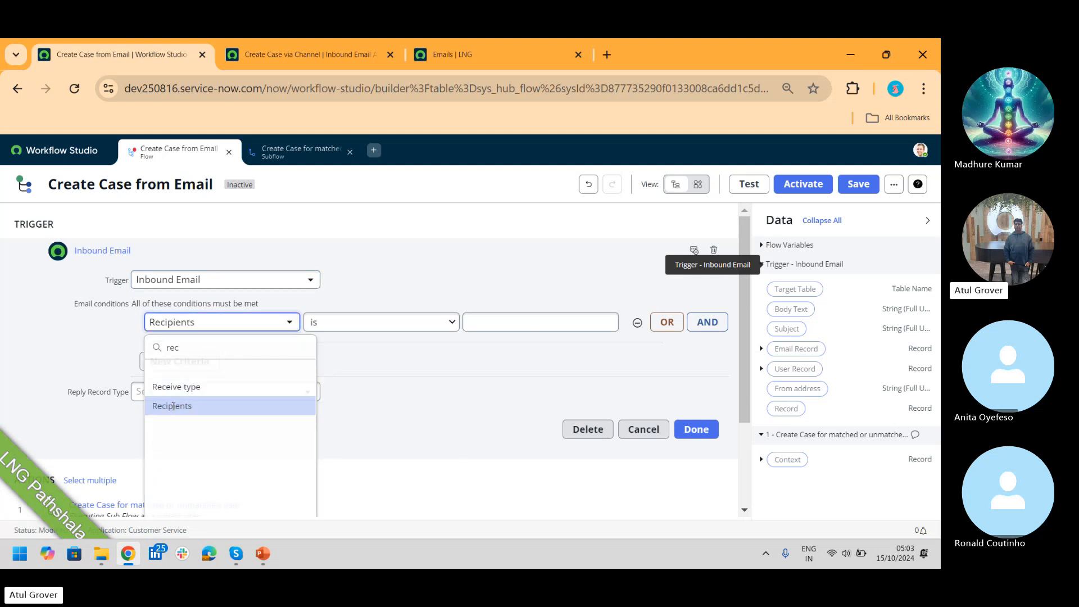
click(529, 322)
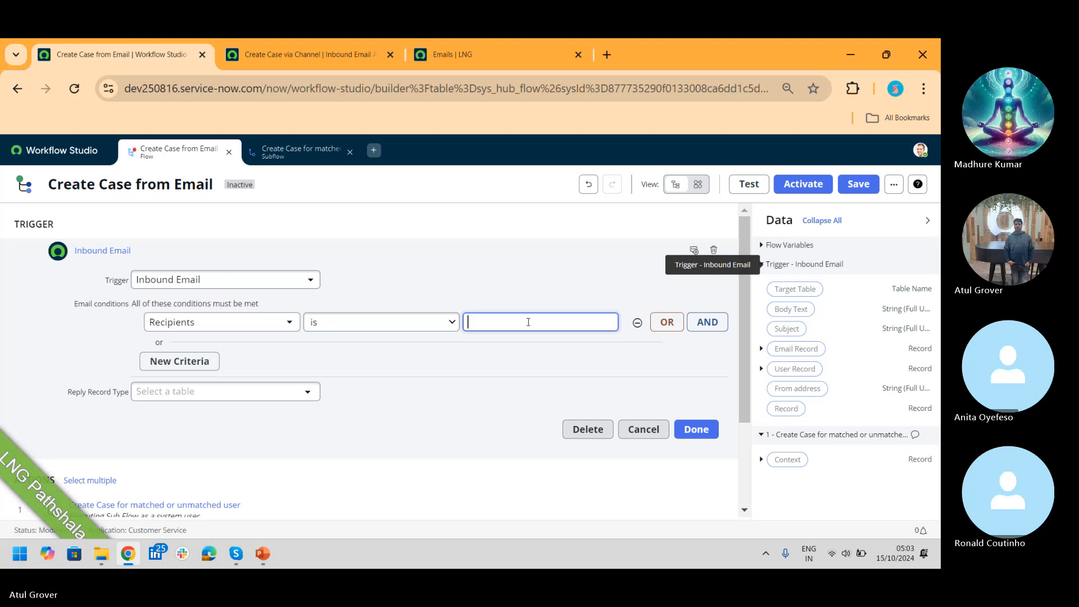
click(162, 323)
text(pr)
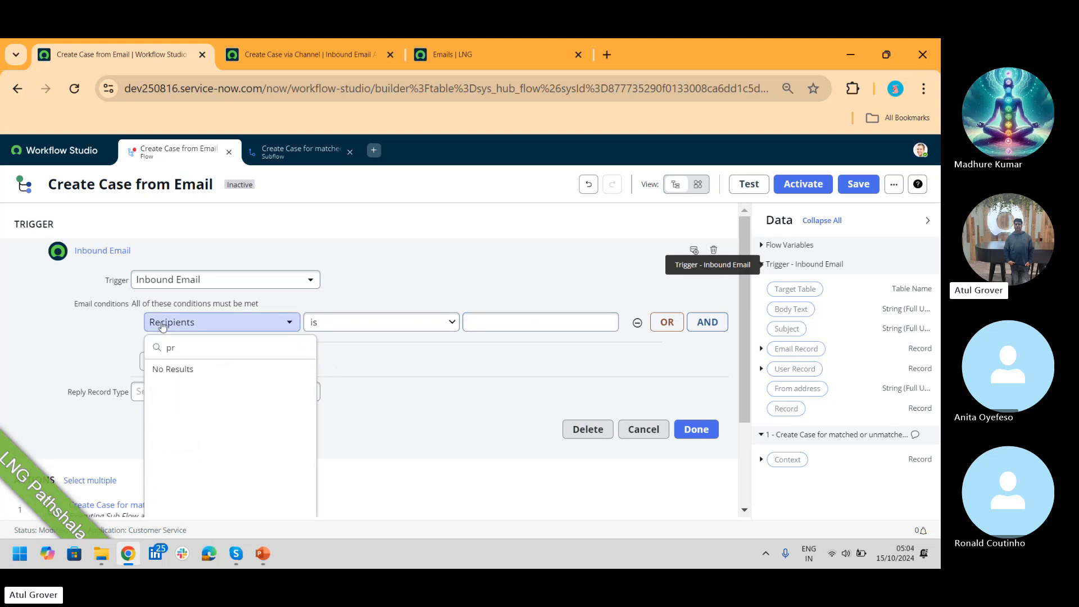
key(BackSpace)
key(BackSpace)
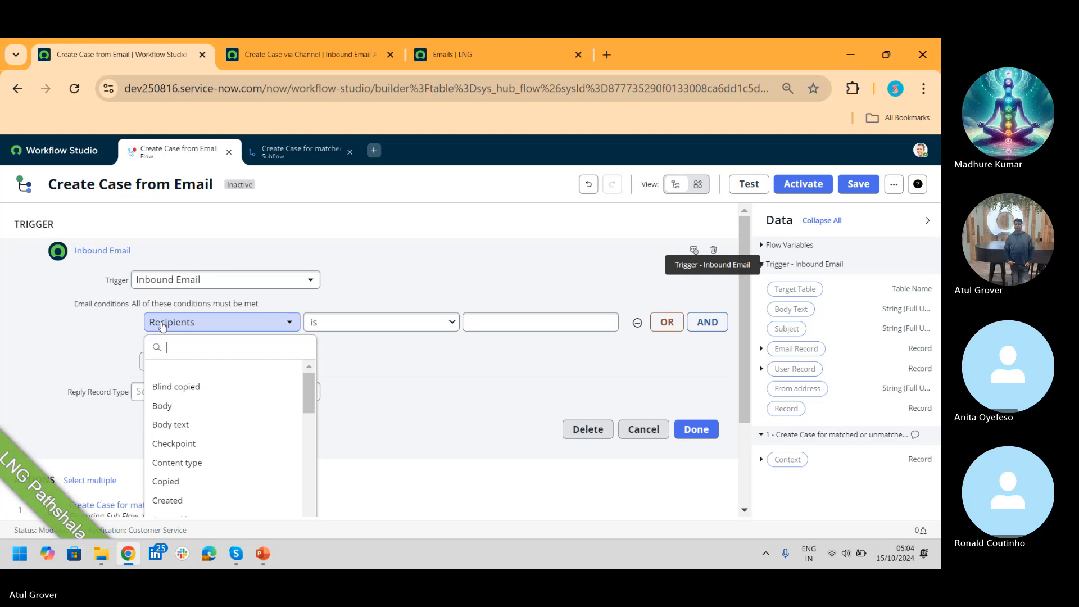
text(re)
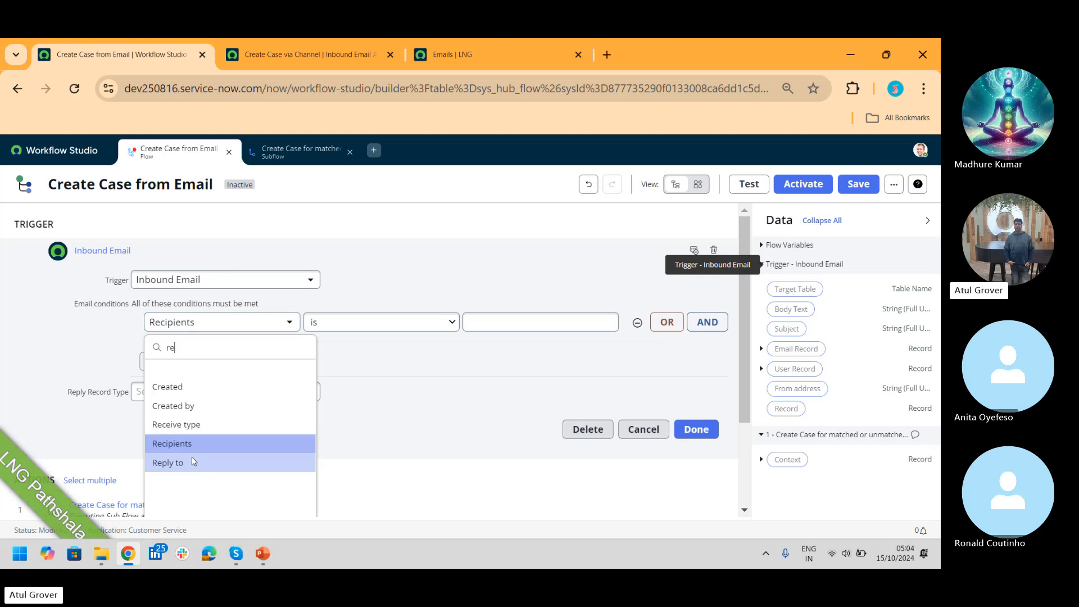
click(578, 321)
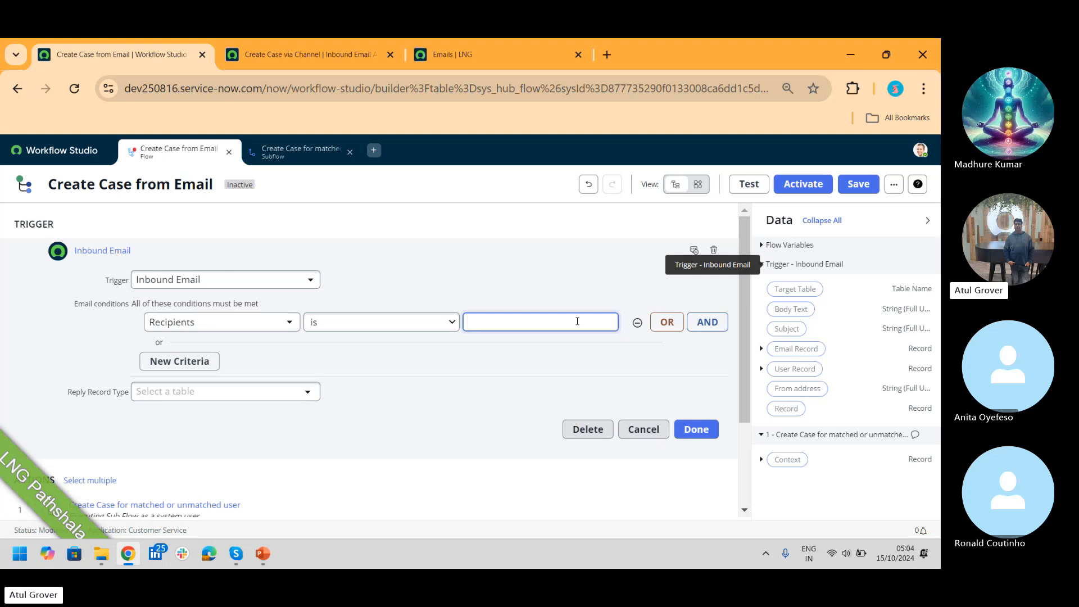
click(645, 430)
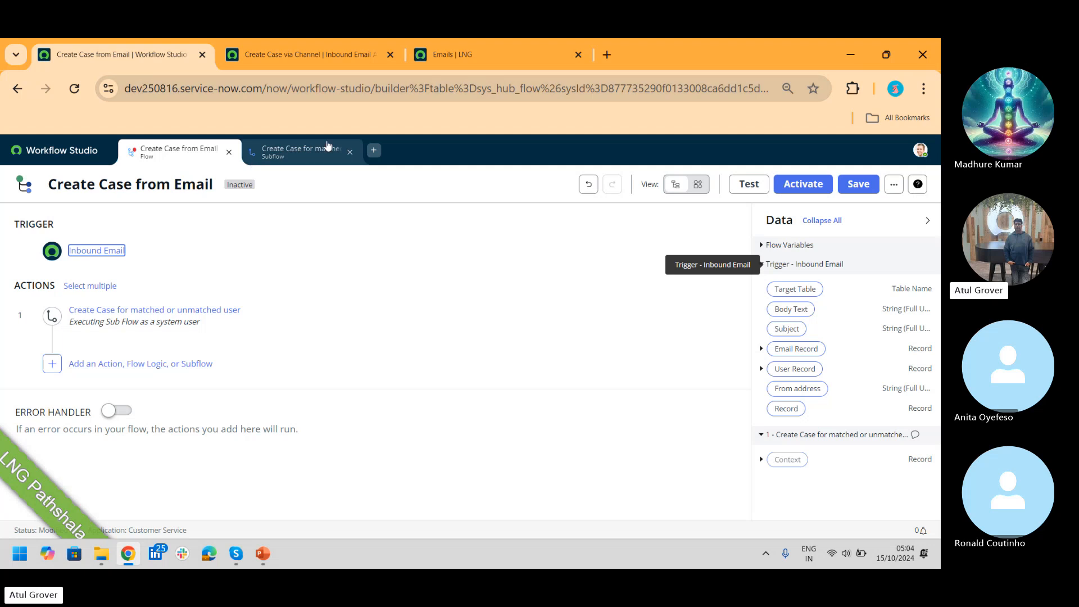
Step: On the matched-or-unmatched-user subflow, expand Subflow Inputs & Outputs to see its four mandatory inputs
click(288, 159)
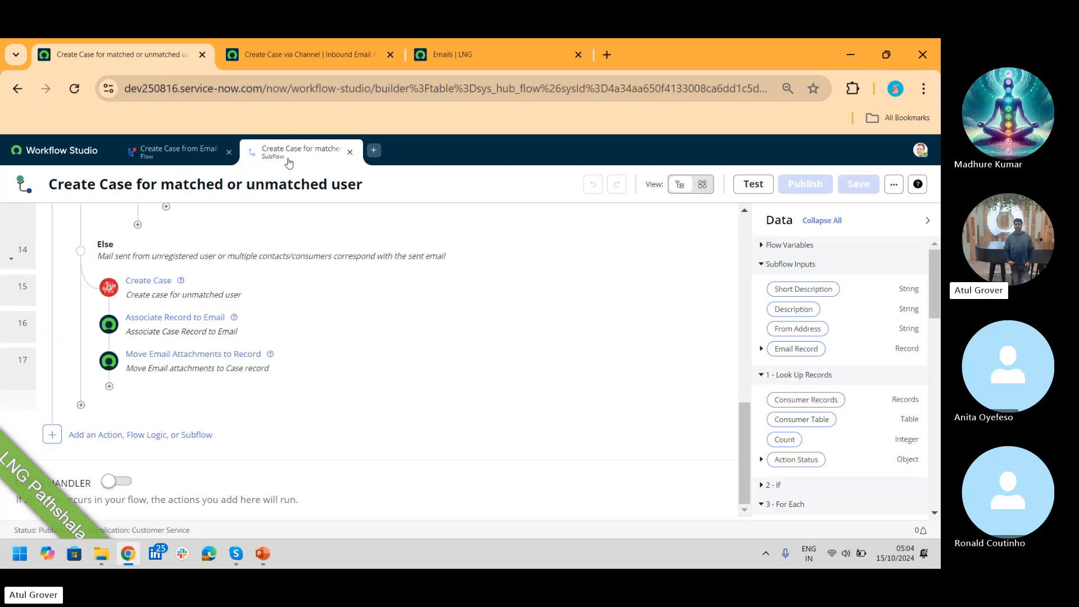
drag(745, 468, 767, 231)
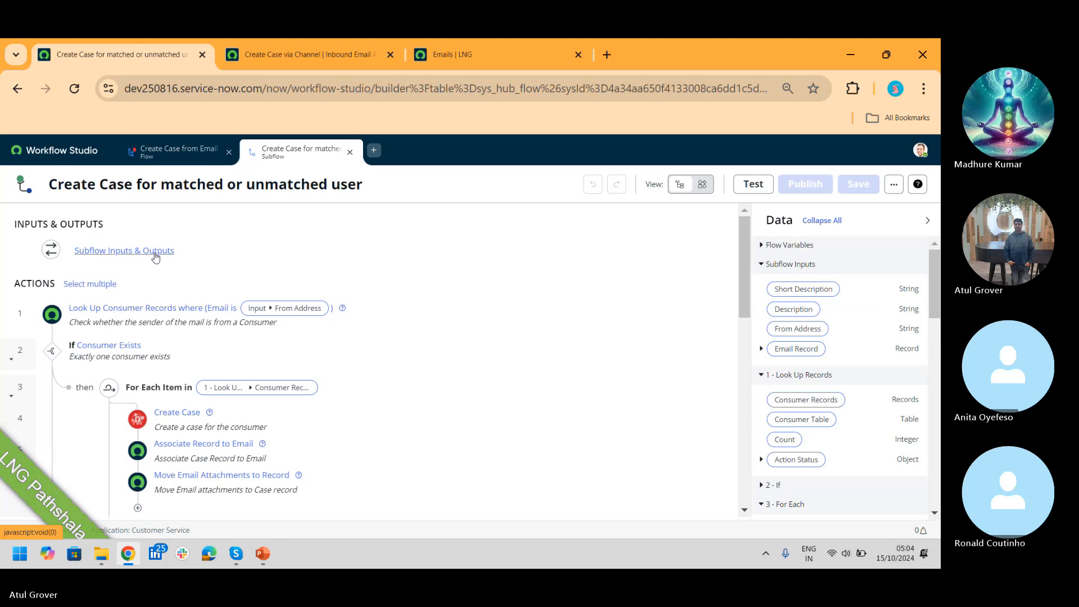
click(177, 151)
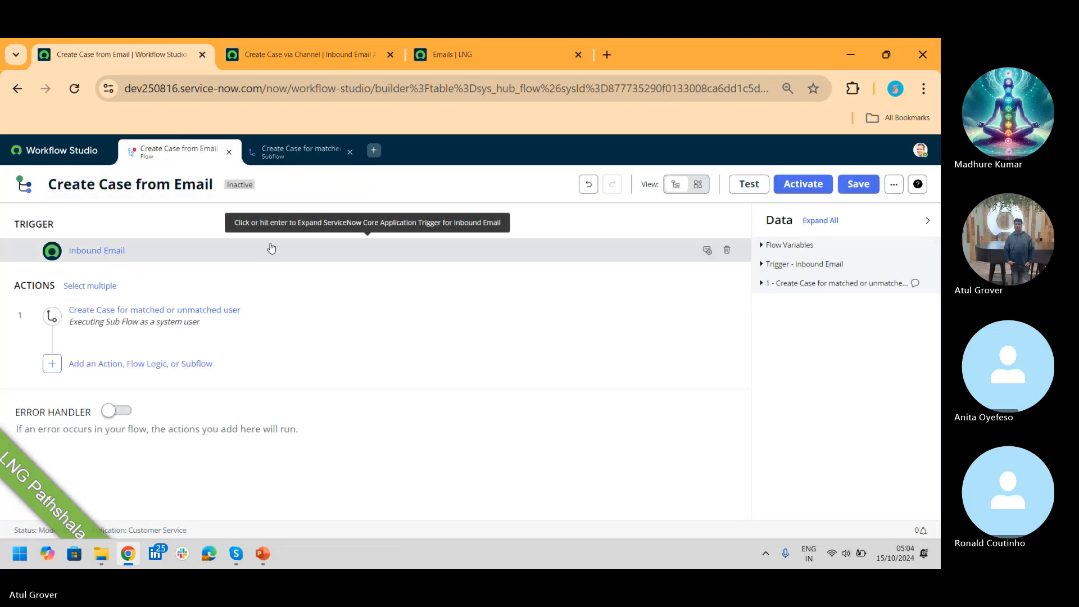
click(311, 157)
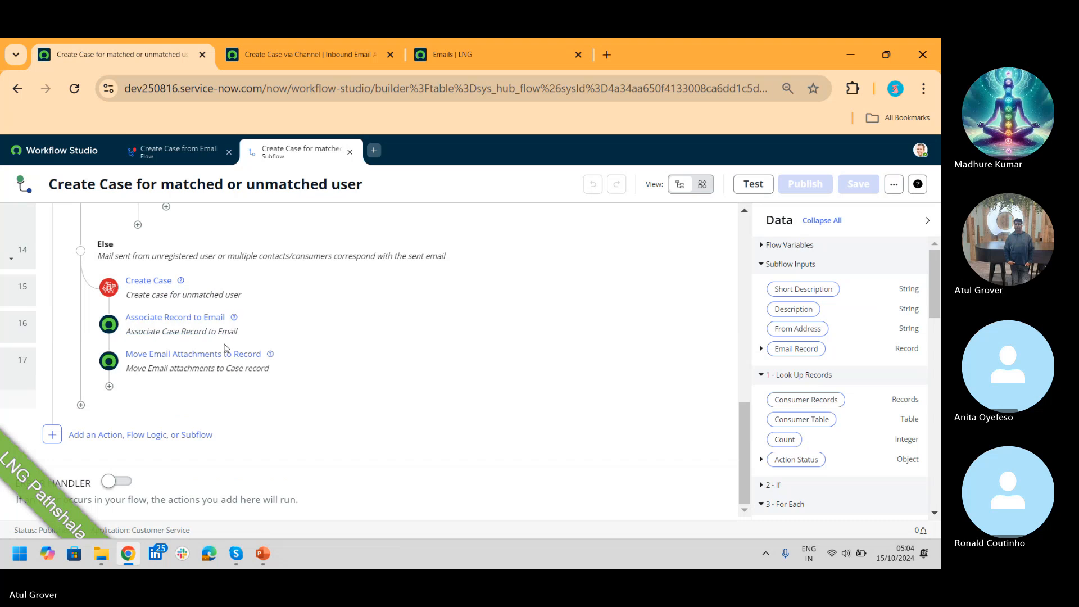
mouse_move(226, 348)
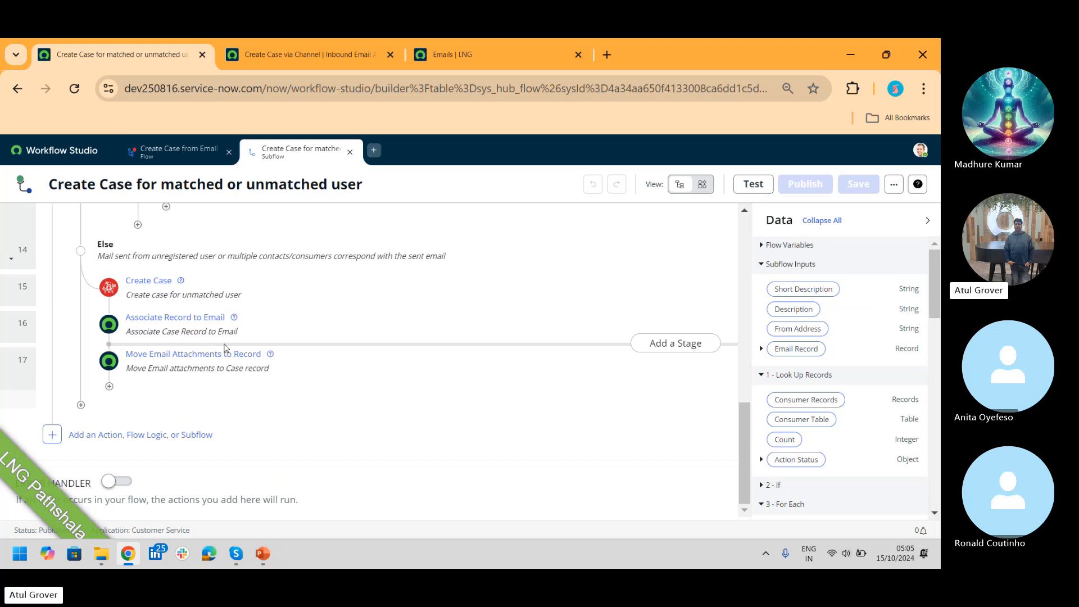
drag(744, 471, 743, 284)
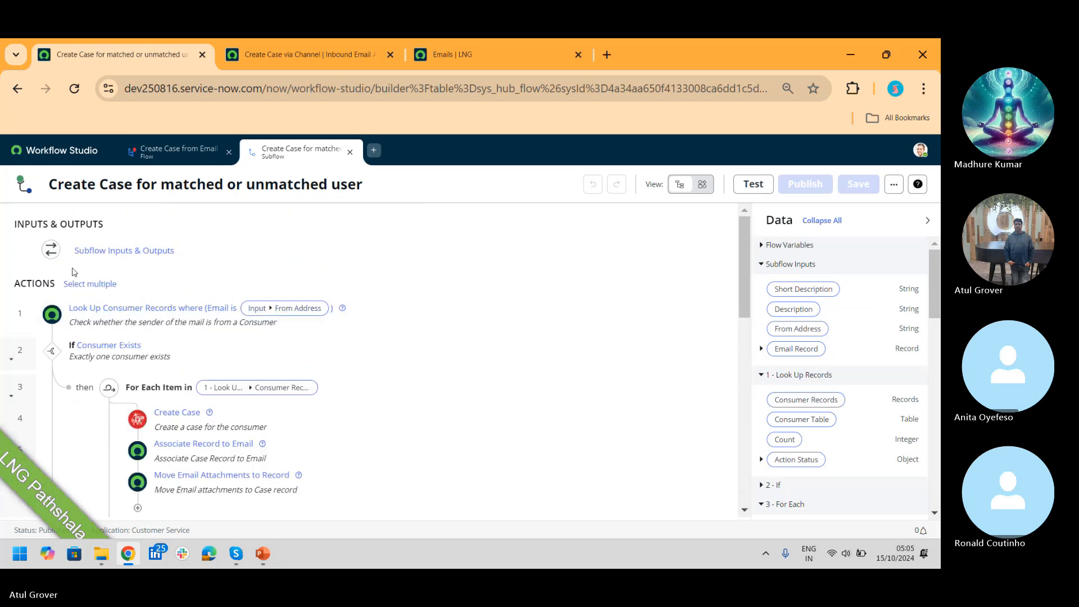
click(110, 257)
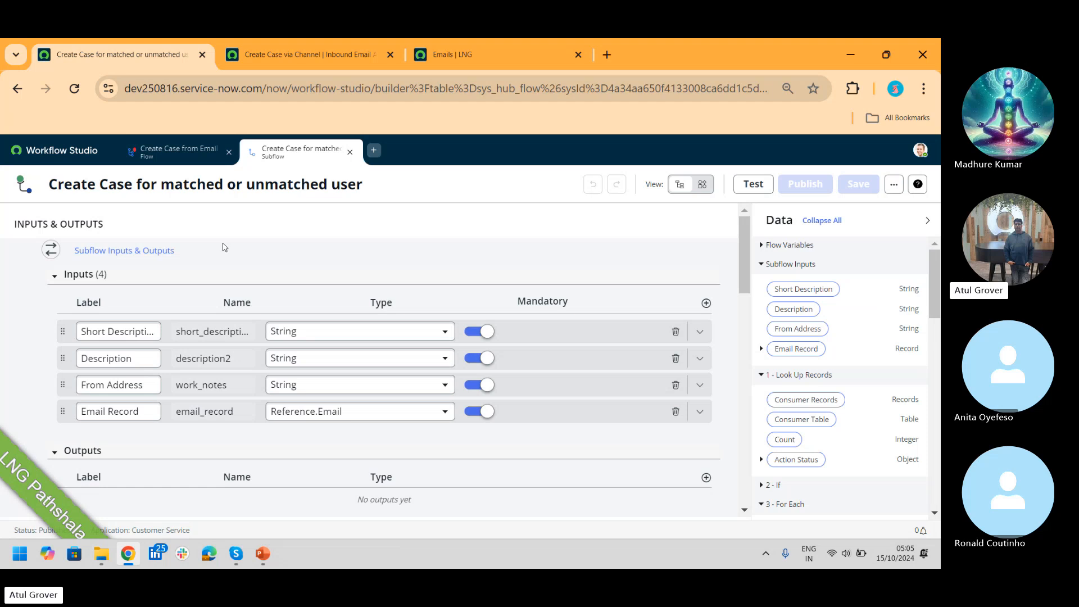
Step: Check the Short Description input, then compare with the flow's Inbound Email trigger settings
click(131, 330)
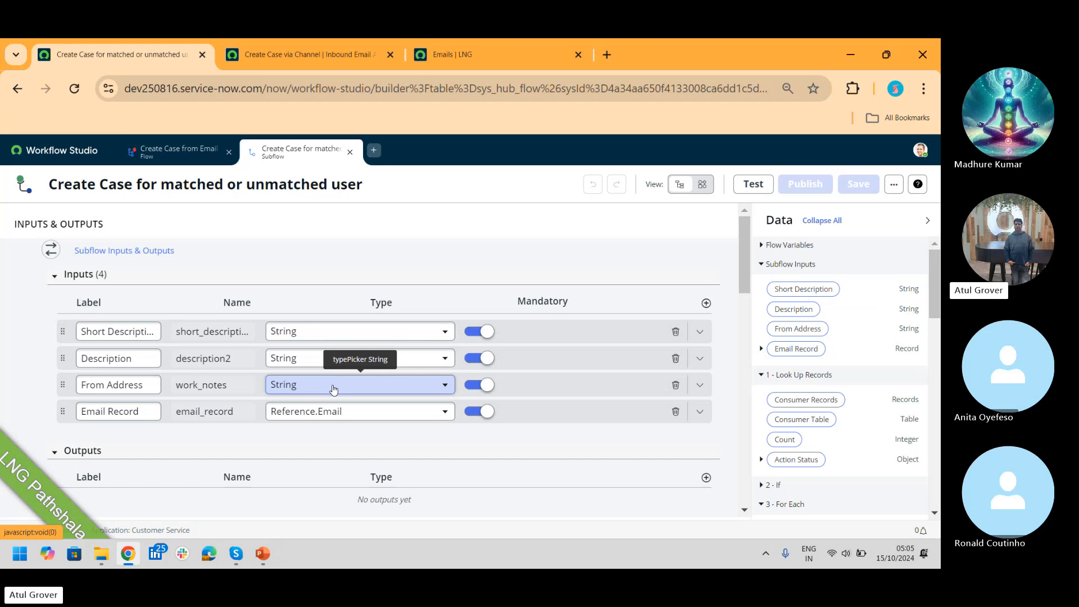
click(181, 150)
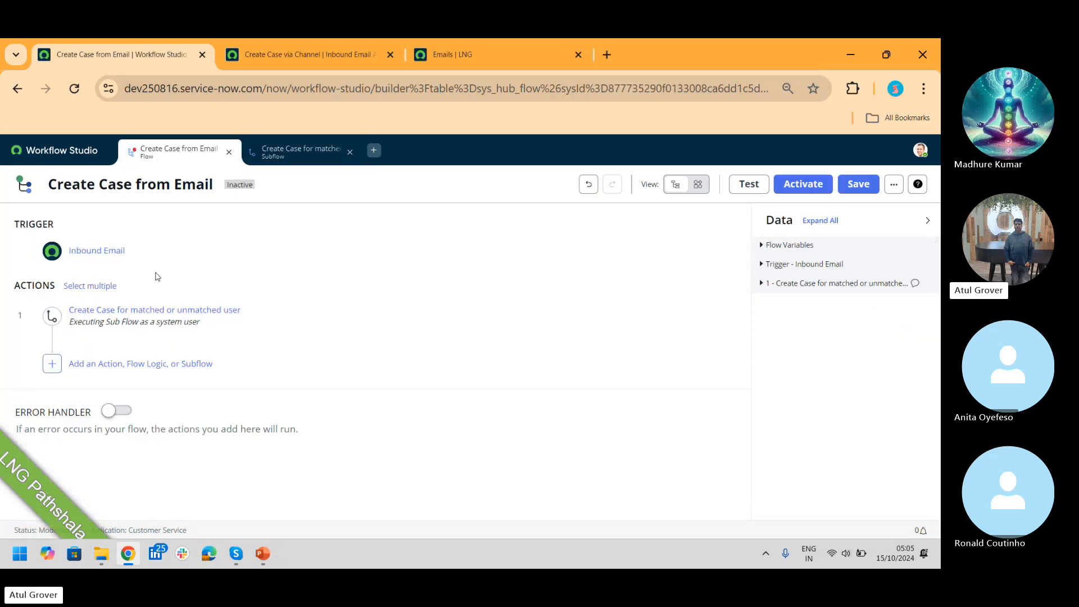
click(107, 254)
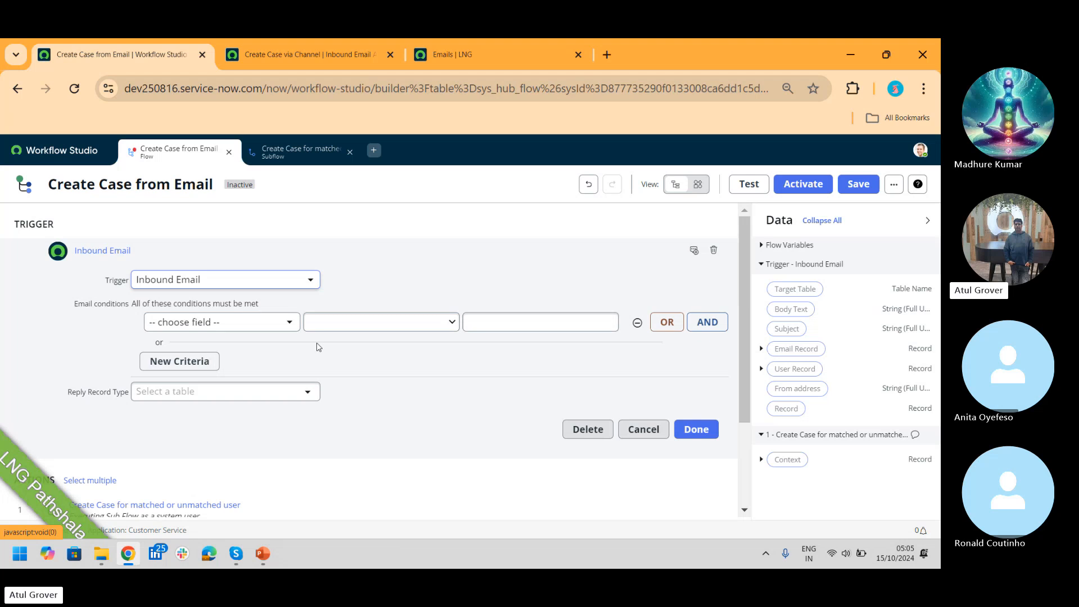
click(311, 156)
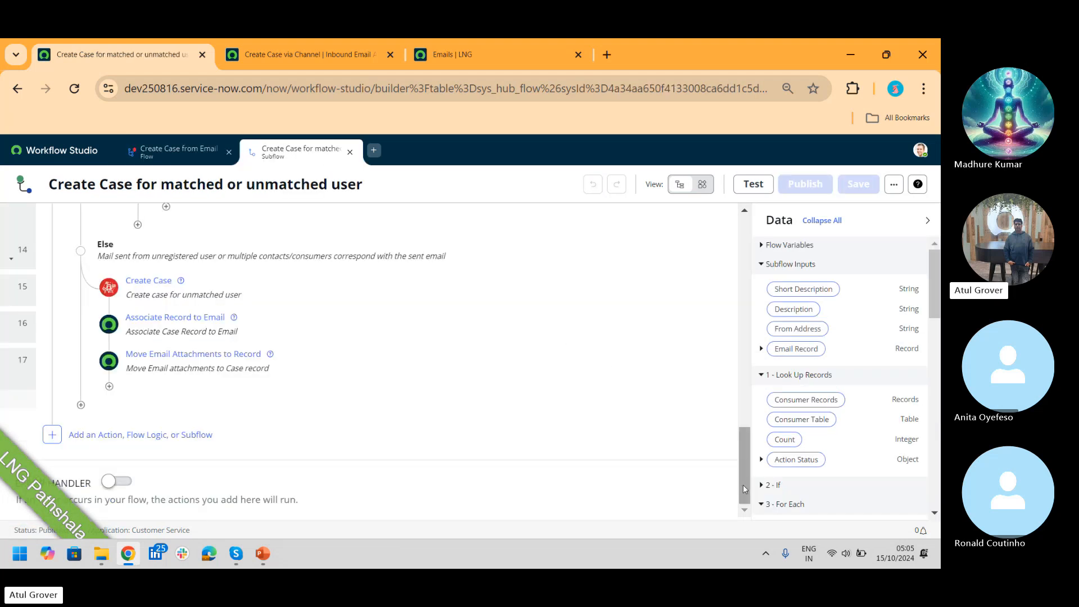
Step: Show flow variables, collapse the inputs, and open the Look Up Consumer Records step
drag(745, 489, 753, 264)
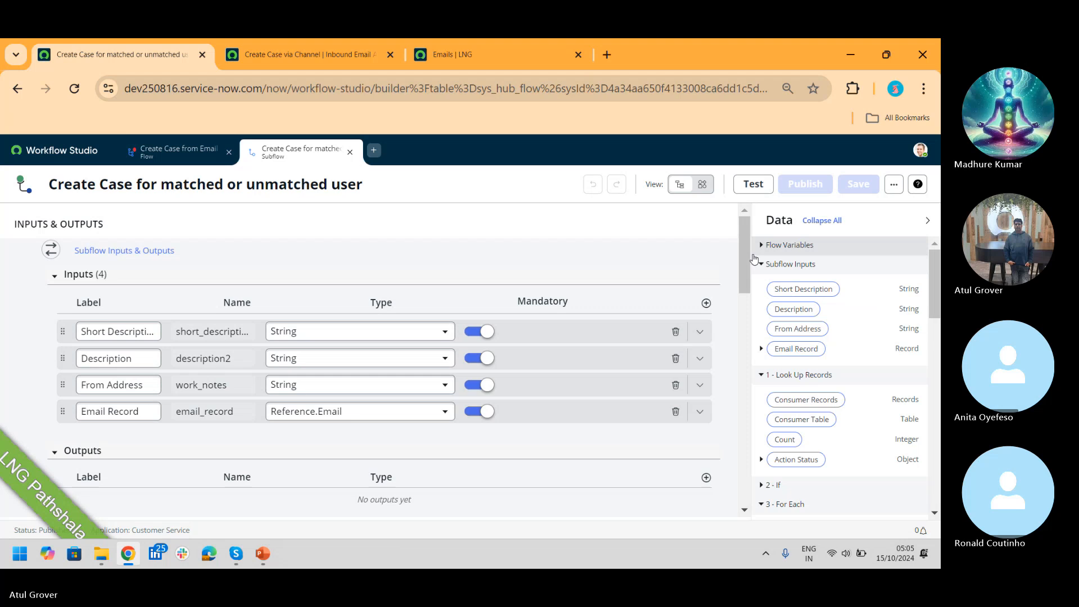
click(755, 254)
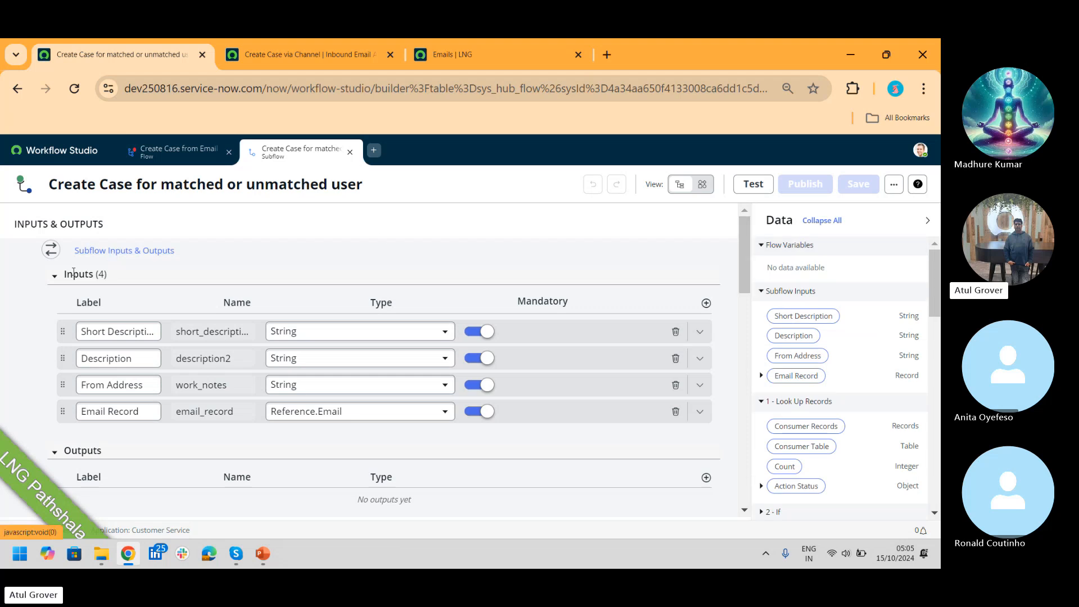
click(54, 276)
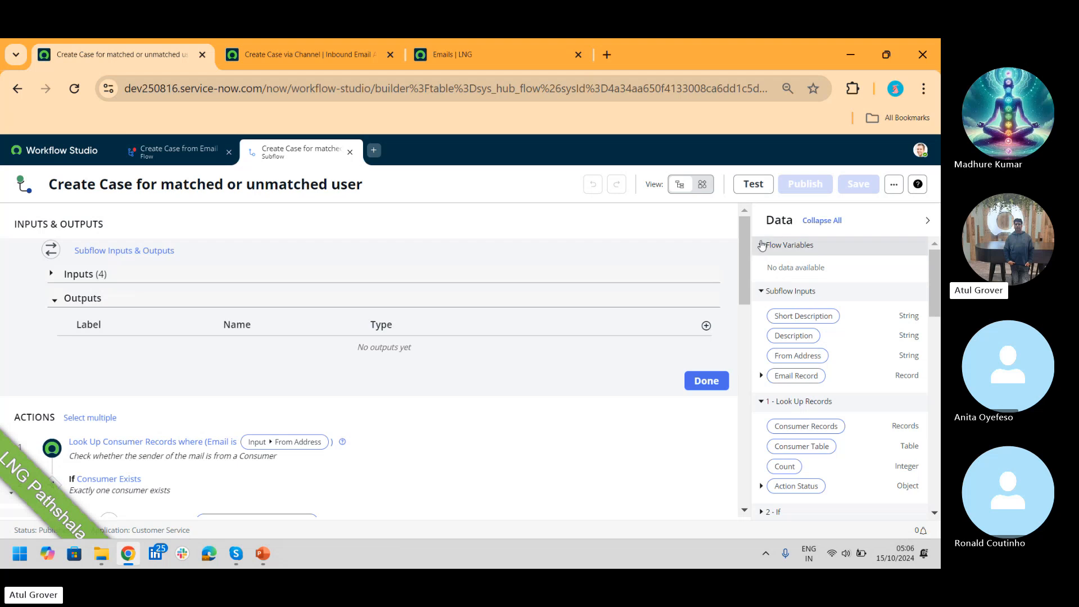
drag(744, 242, 744, 289)
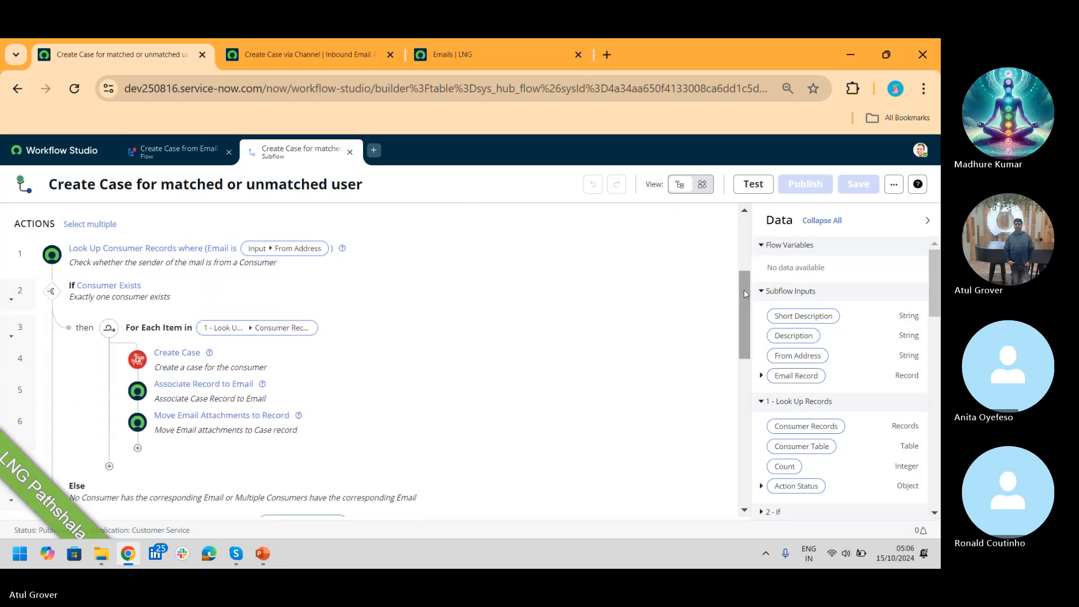
click(141, 256)
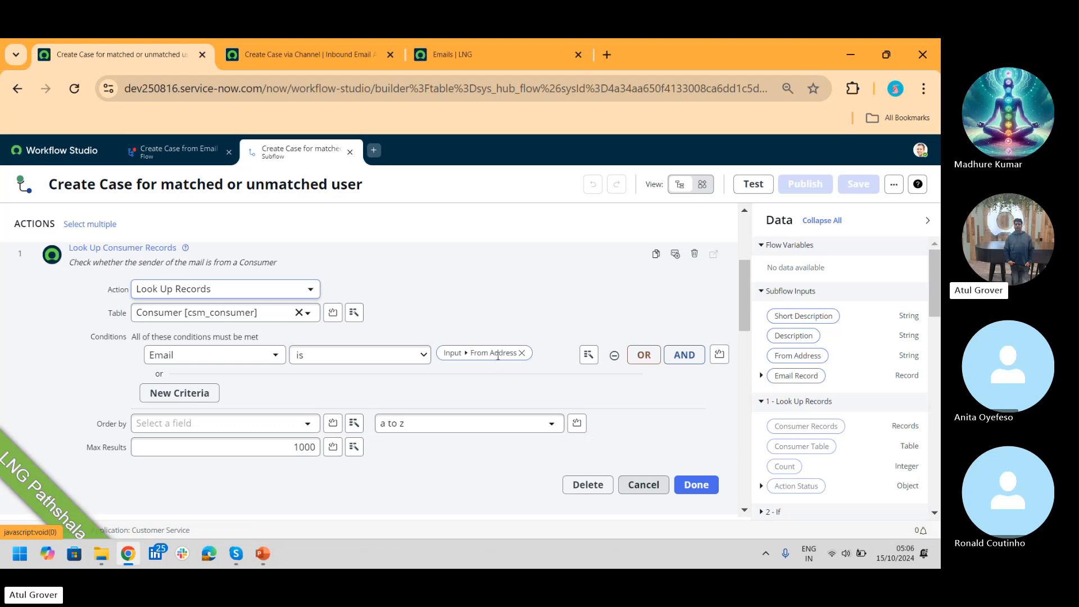
Step: Check the Create Case via Channel action's script and When to run conditions, then return to the subflow
click(314, 55)
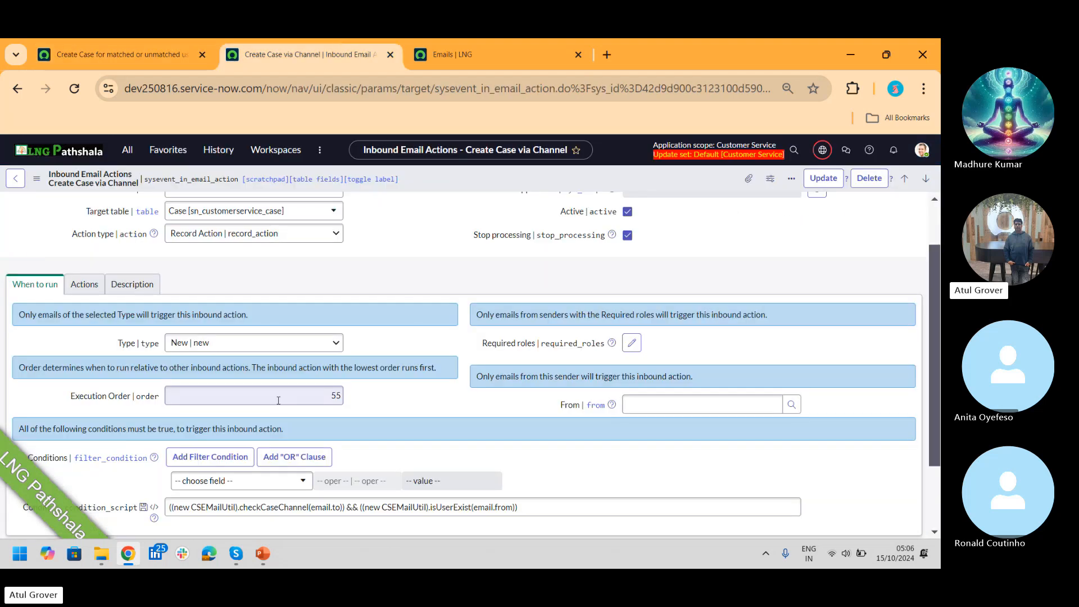
click(84, 283)
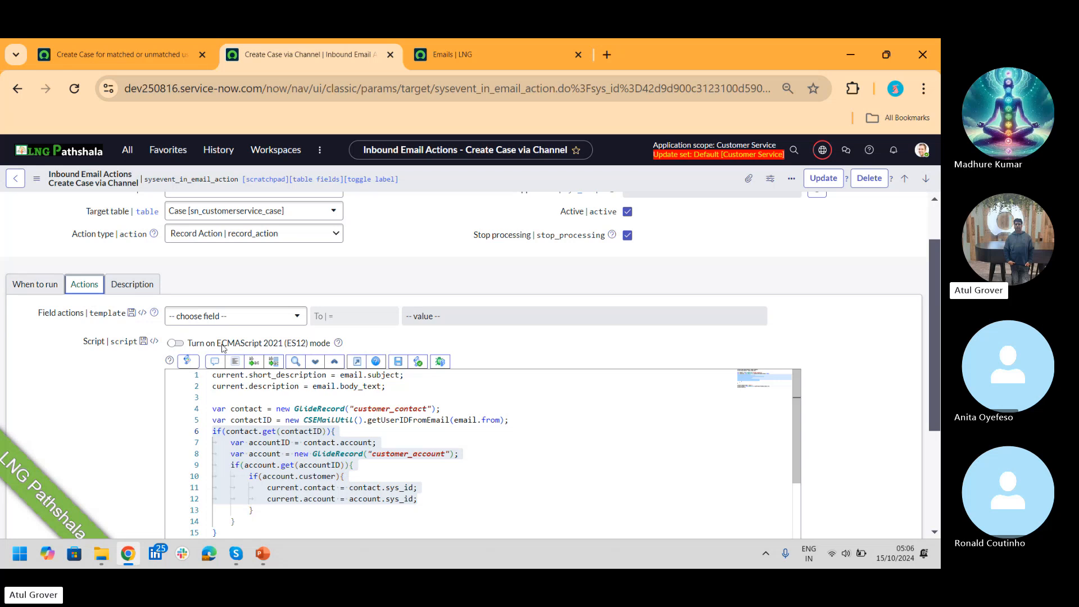
click(14, 285)
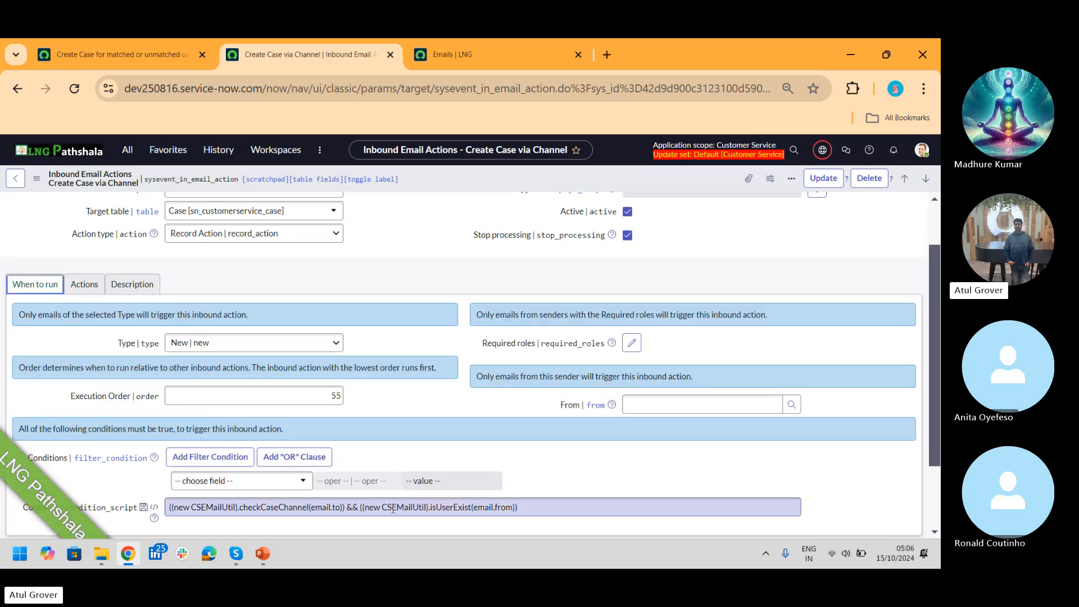
click(117, 52)
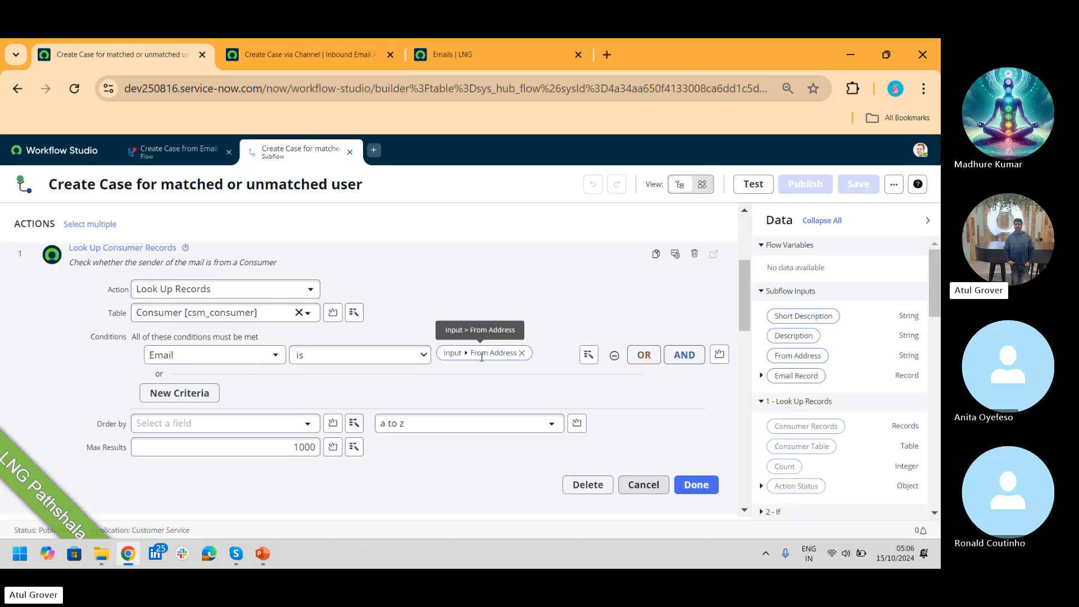
click(466, 354)
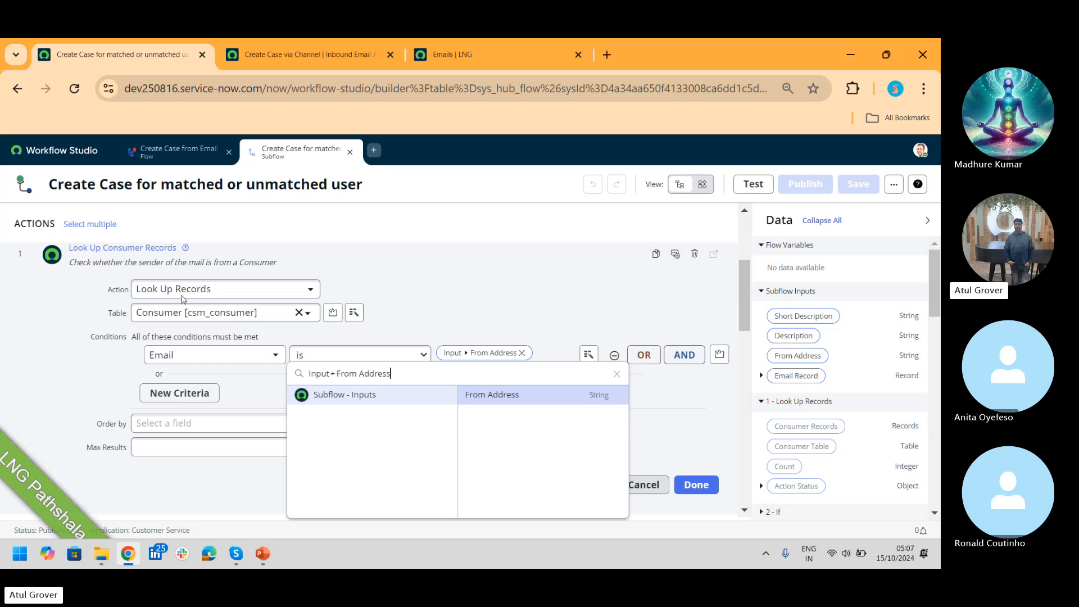
click(415, 293)
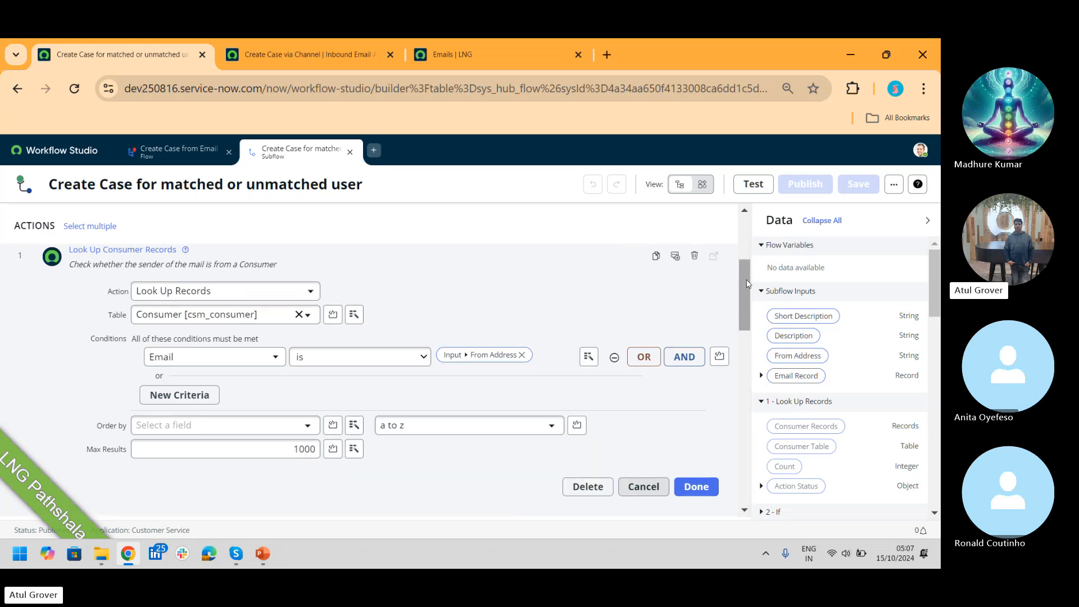
drag(746, 282, 747, 284)
scroll(255, 364, down, 3)
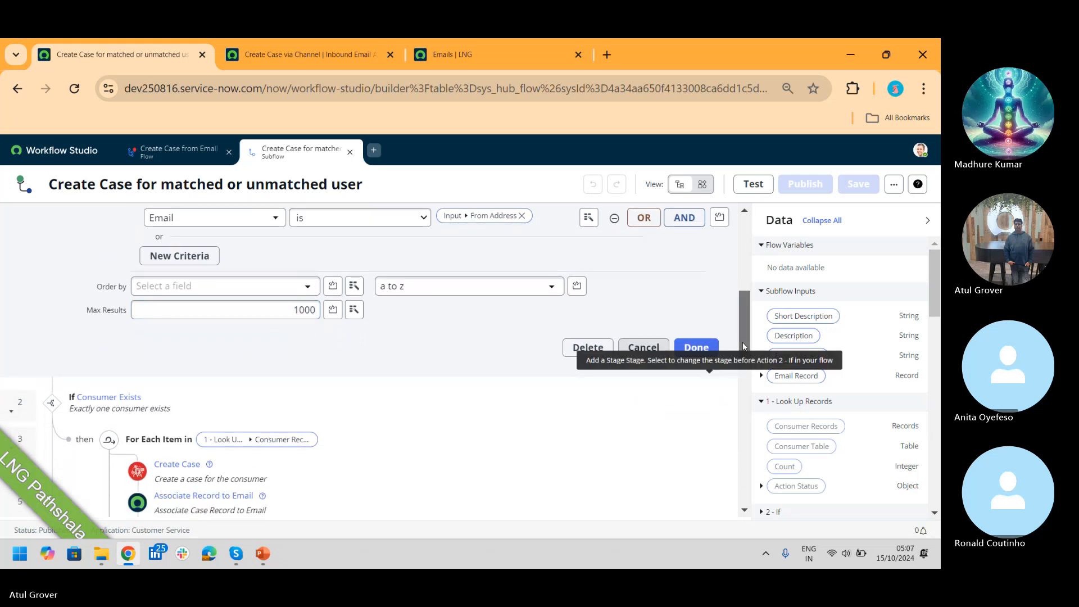
scroll(743, 342, up, 3)
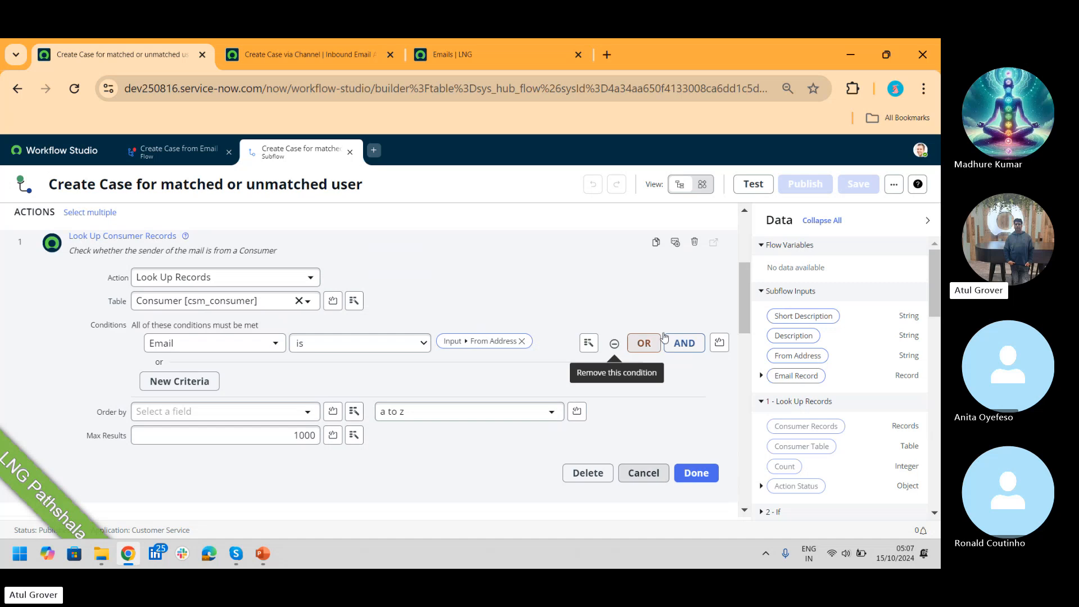
drag(746, 289, 758, 350)
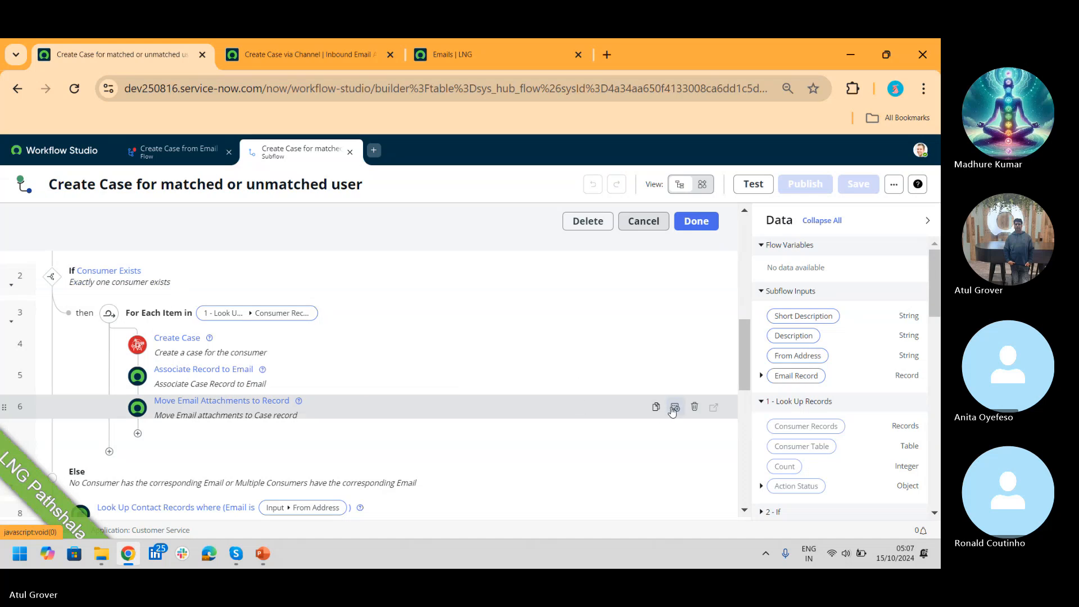
scroll(748, 376, up, 4)
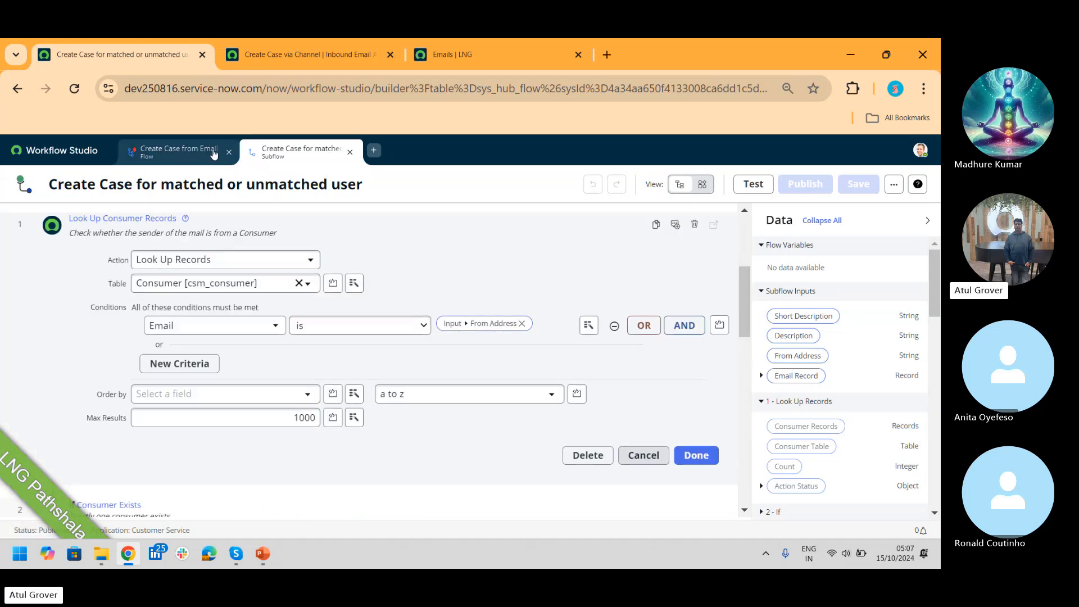
Step: Expand and review the four inputs of the matched-or-unmatched-user subflow
click(174, 151)
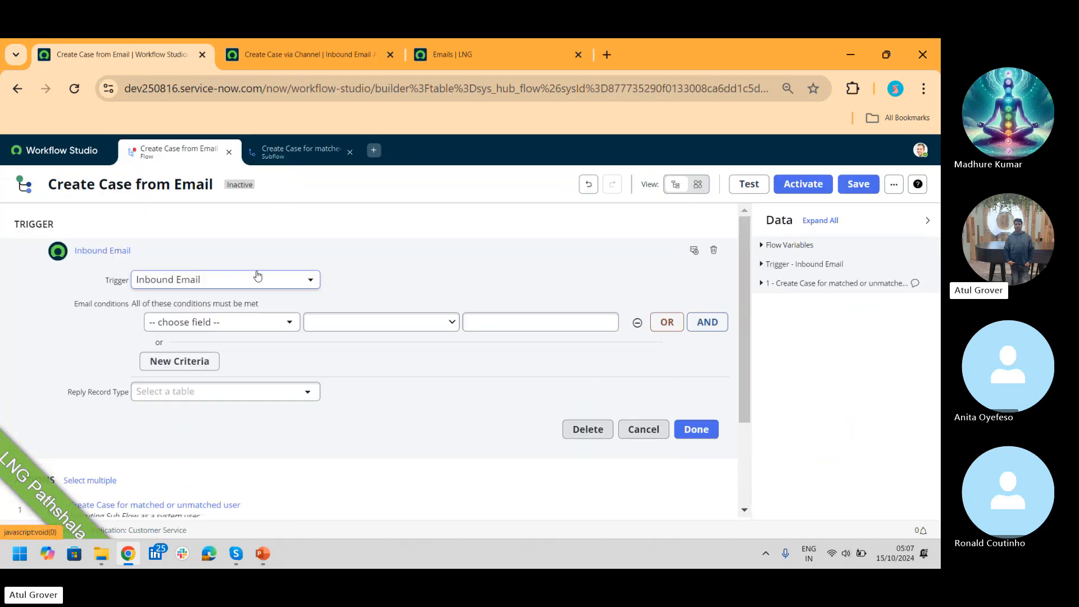
click(292, 150)
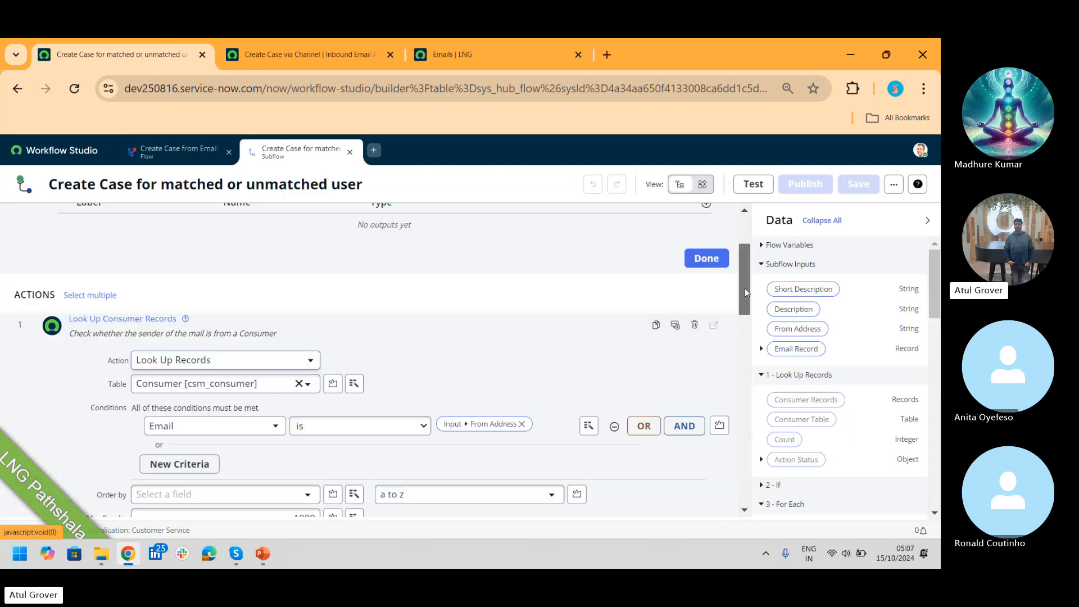
drag(744, 288, 744, 228)
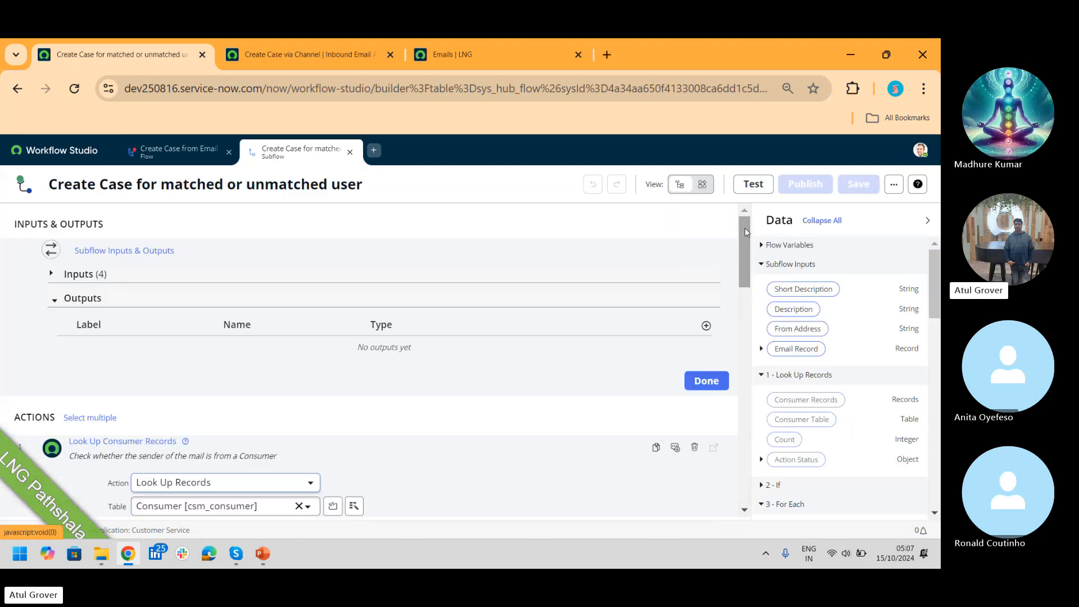
click(52, 274)
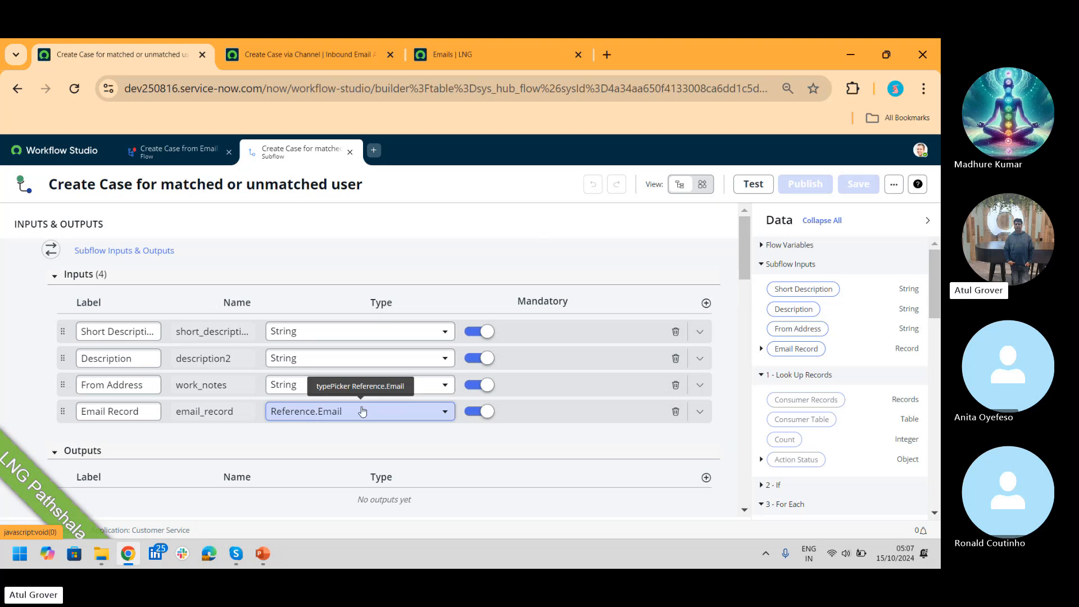
drag(744, 250, 758, 331)
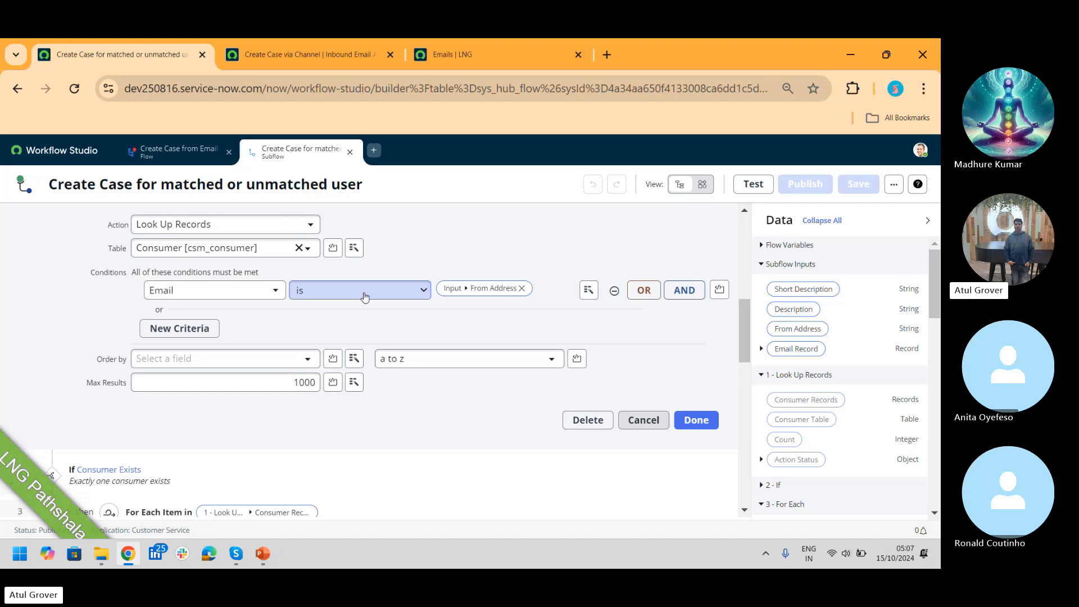
drag(745, 304, 756, 353)
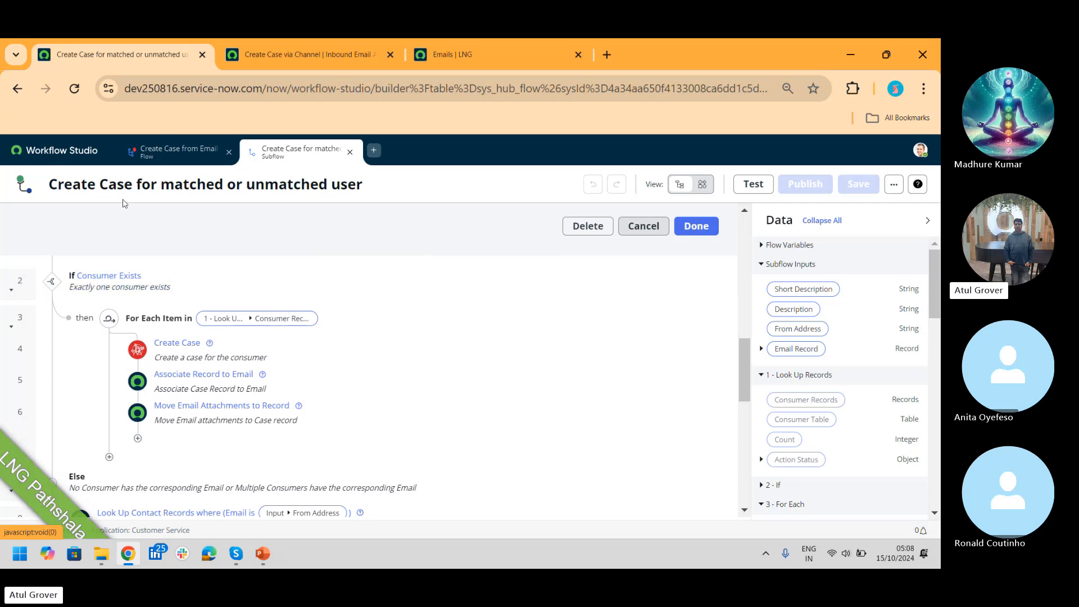
Step: In the Create Case from Email flow, start a new Flow Logic step after the subflow call
click(176, 154)
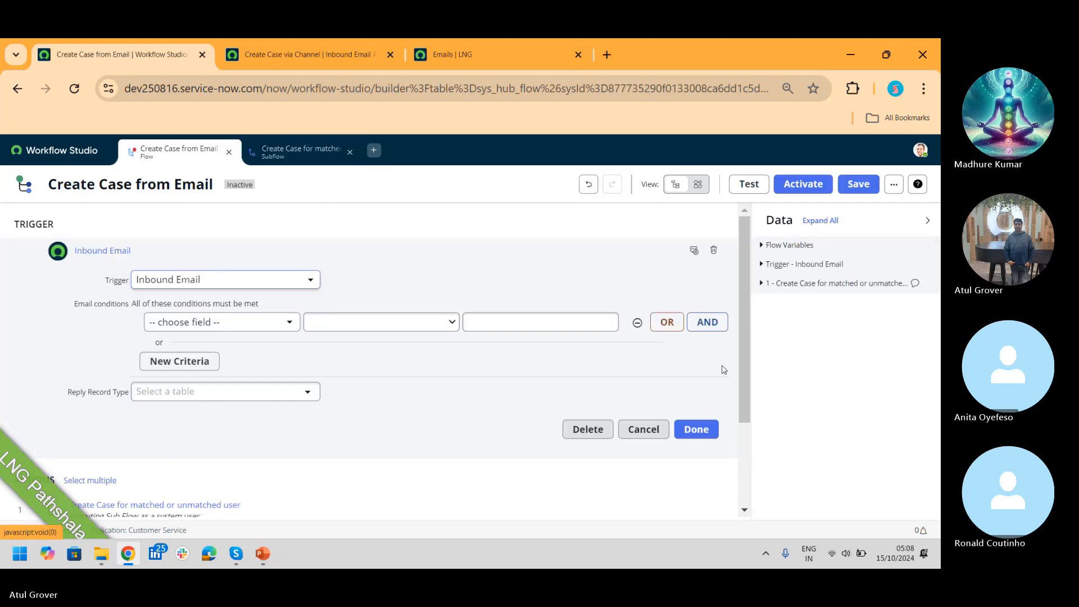
scroll(748, 281, down, 2)
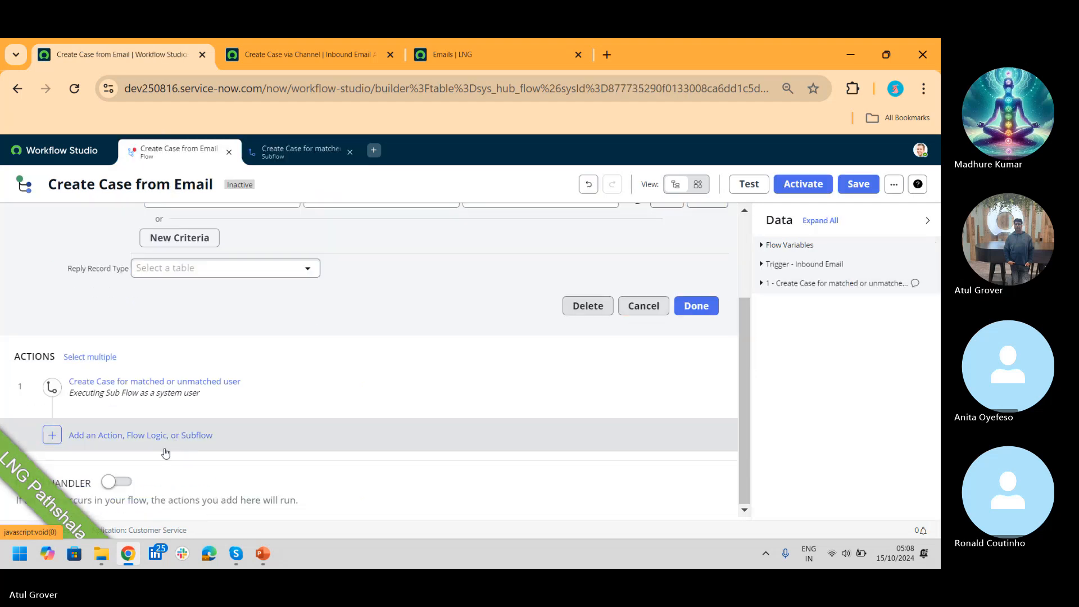
click(124, 435)
click(174, 435)
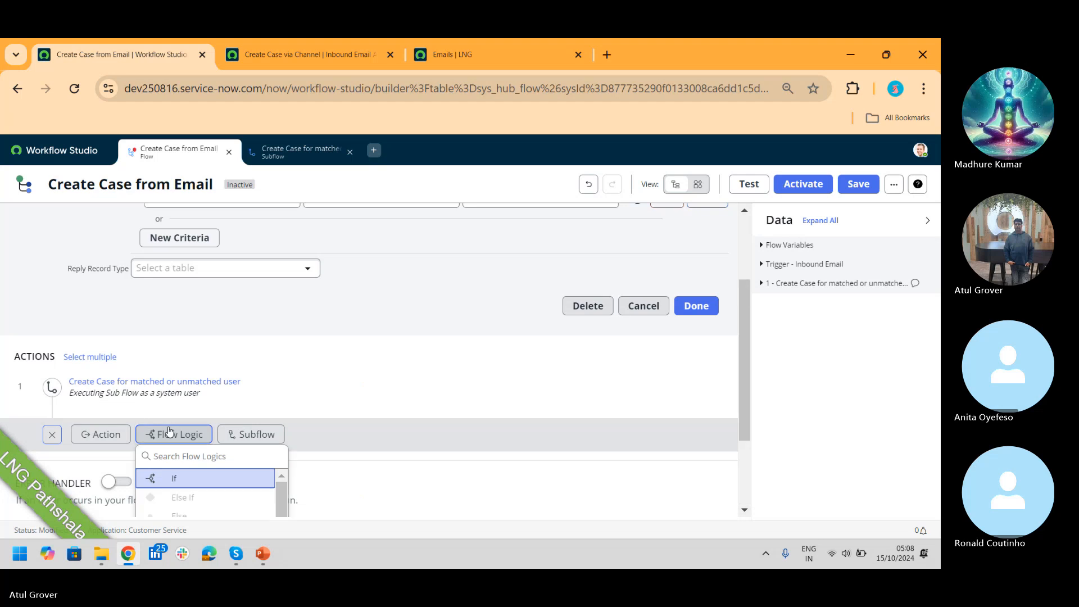
Step: Search the flow's actions for 'lo' to list Look Up Records actions, then return to the subflow
drag(741, 291, 748, 375)
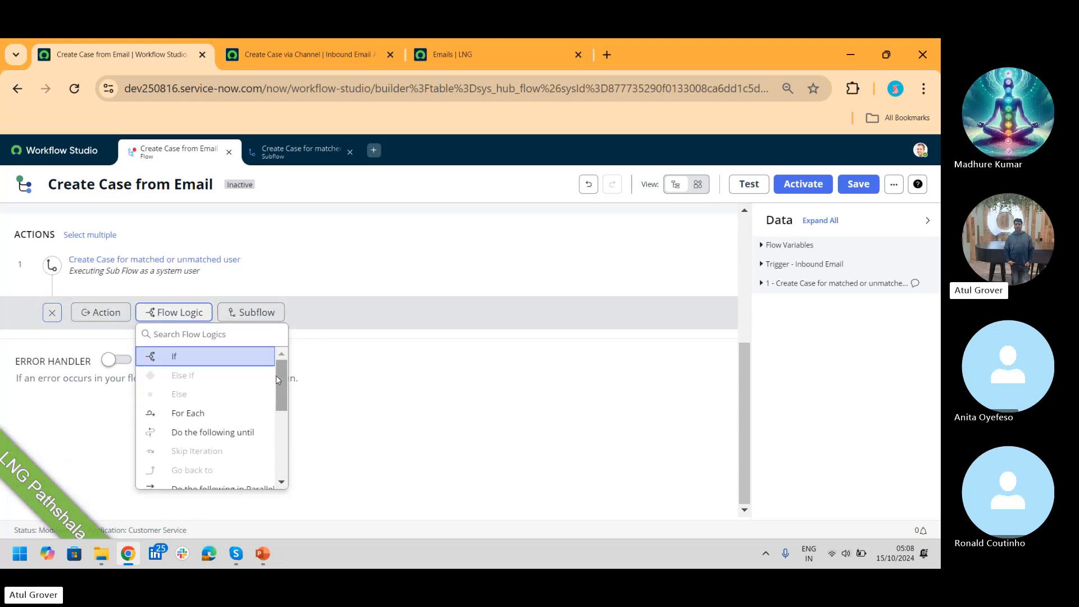
drag(279, 378, 290, 455)
click(102, 313)
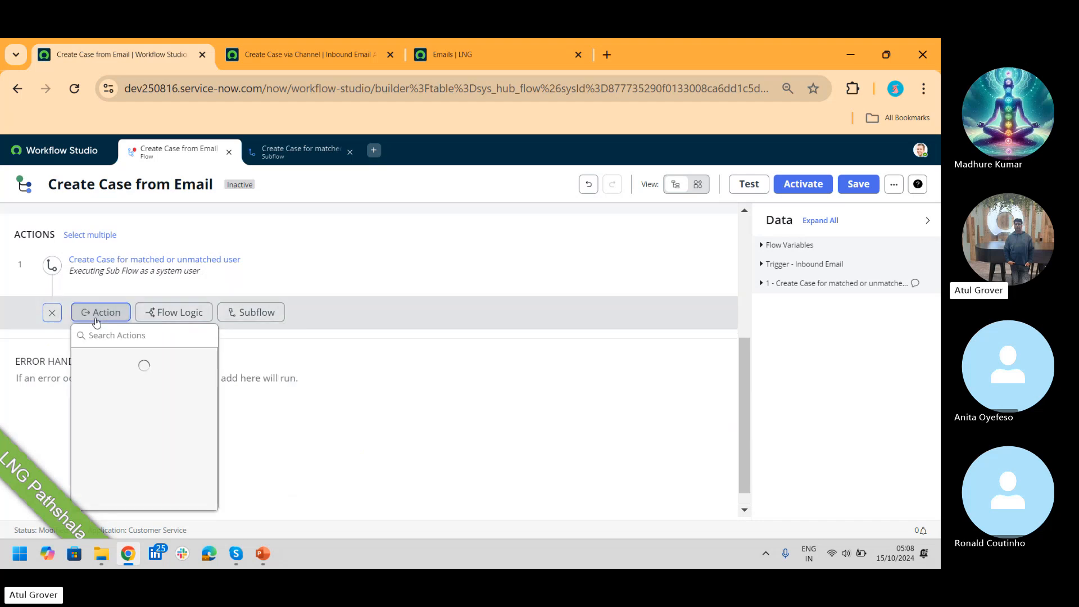
click(112, 343)
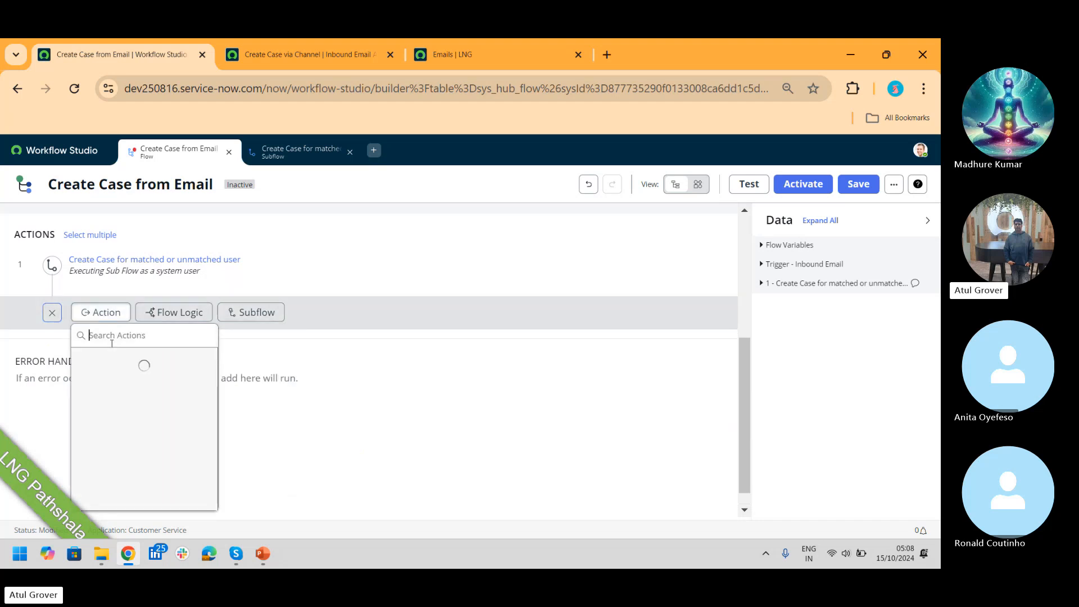
text(look)
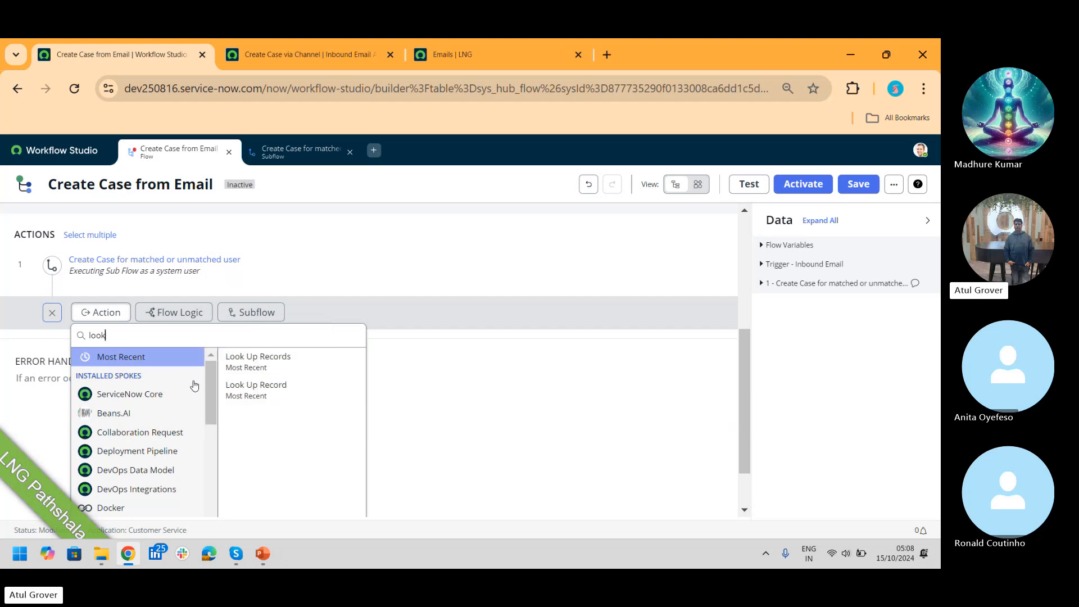
drag(208, 380, 219, 458)
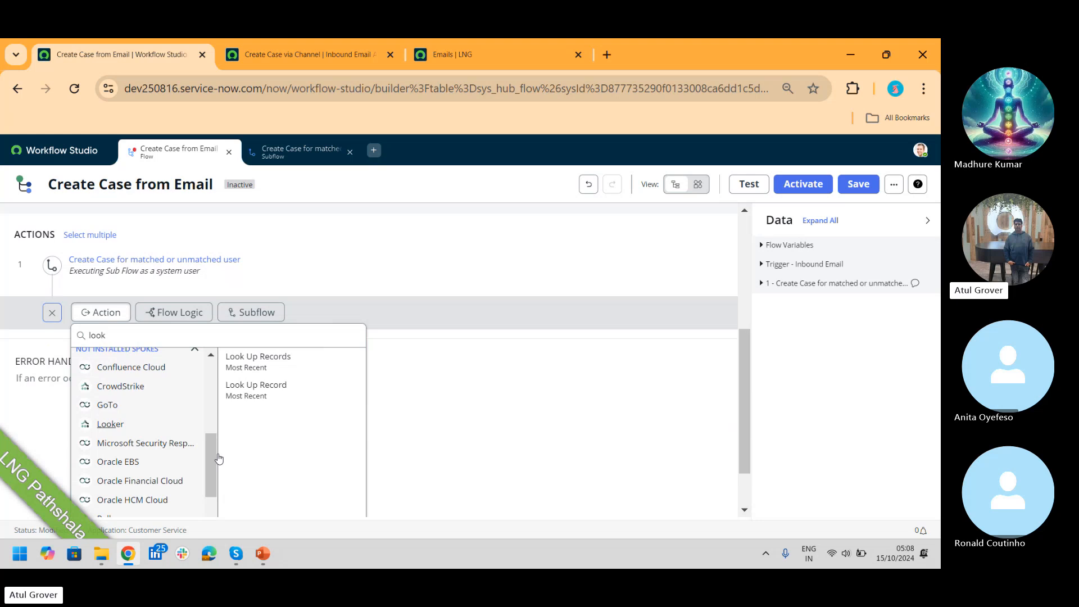
click(283, 149)
Step: Inspect, then close, the Look Up Consumer Records step's settings on Consumer [csm_consumer]
scroll(424, 259, up, 15)
click(154, 237)
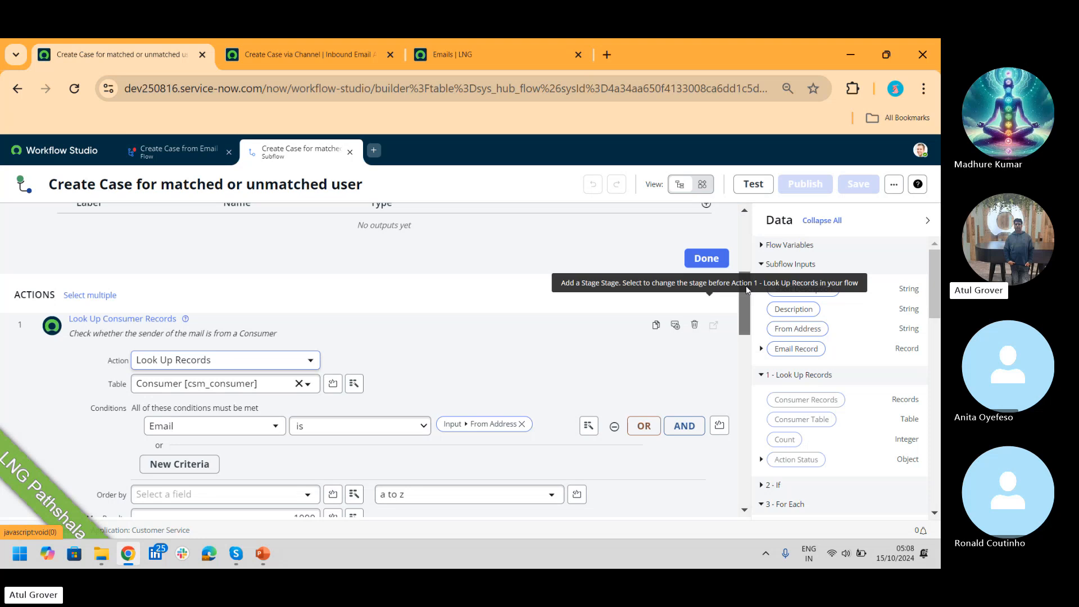
drag(746, 286, 742, 336)
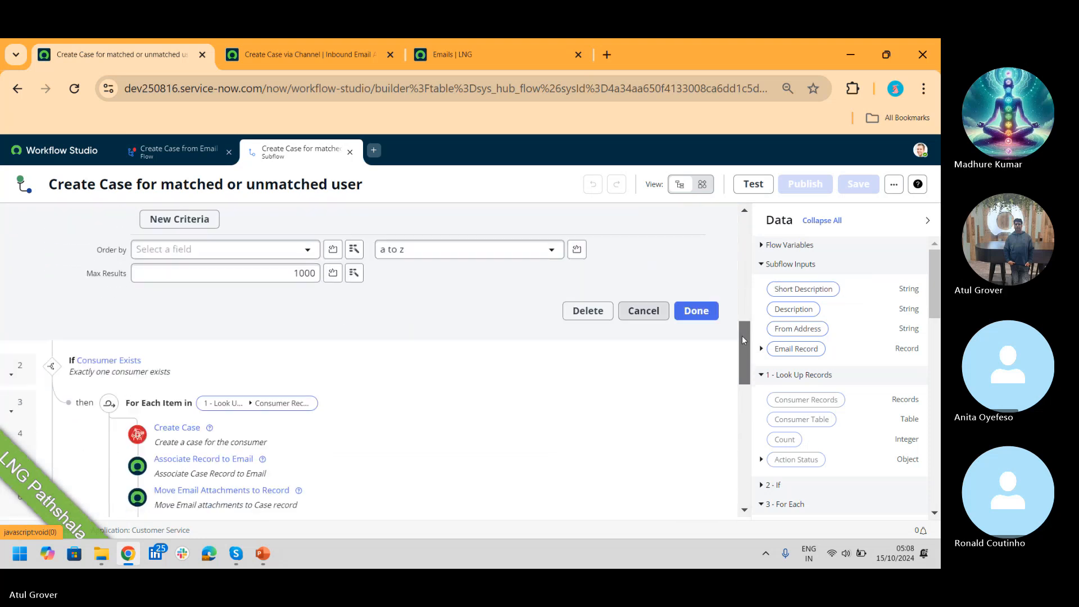
click(700, 312)
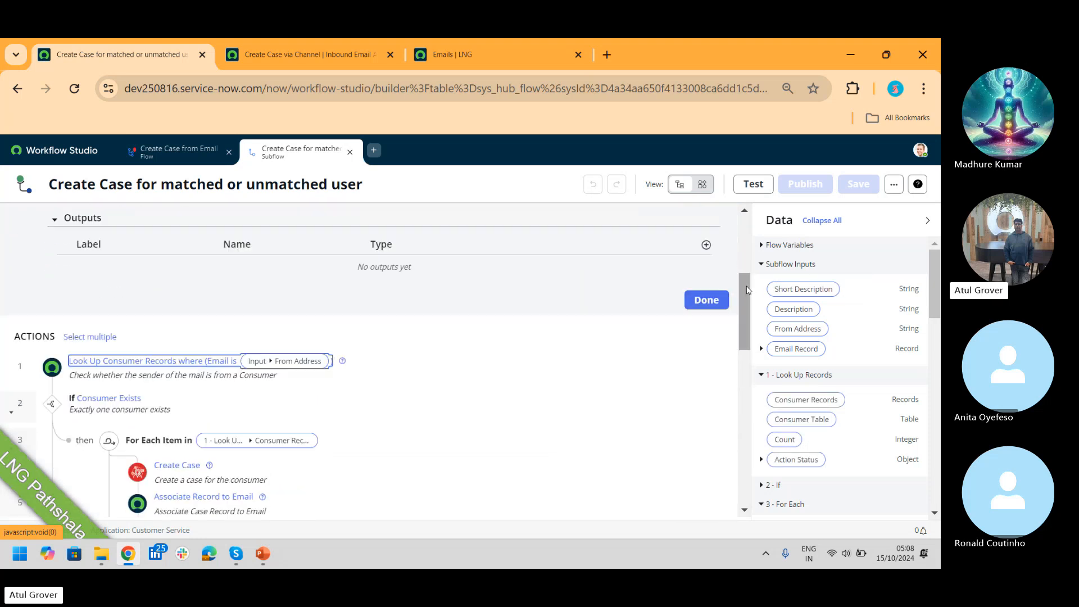
drag(746, 286, 748, 337)
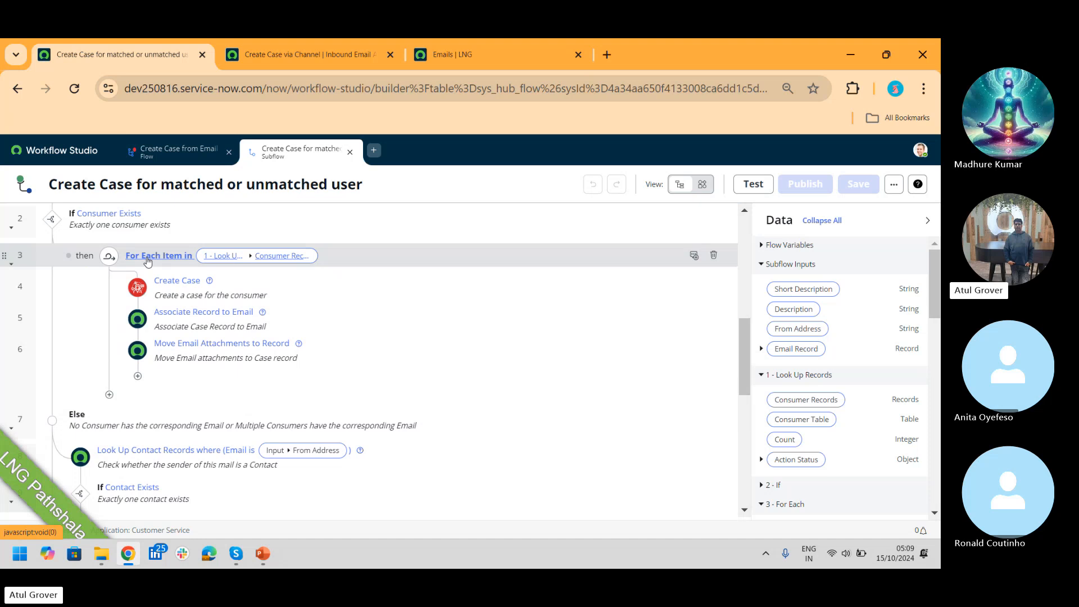
drag(743, 370, 743, 329)
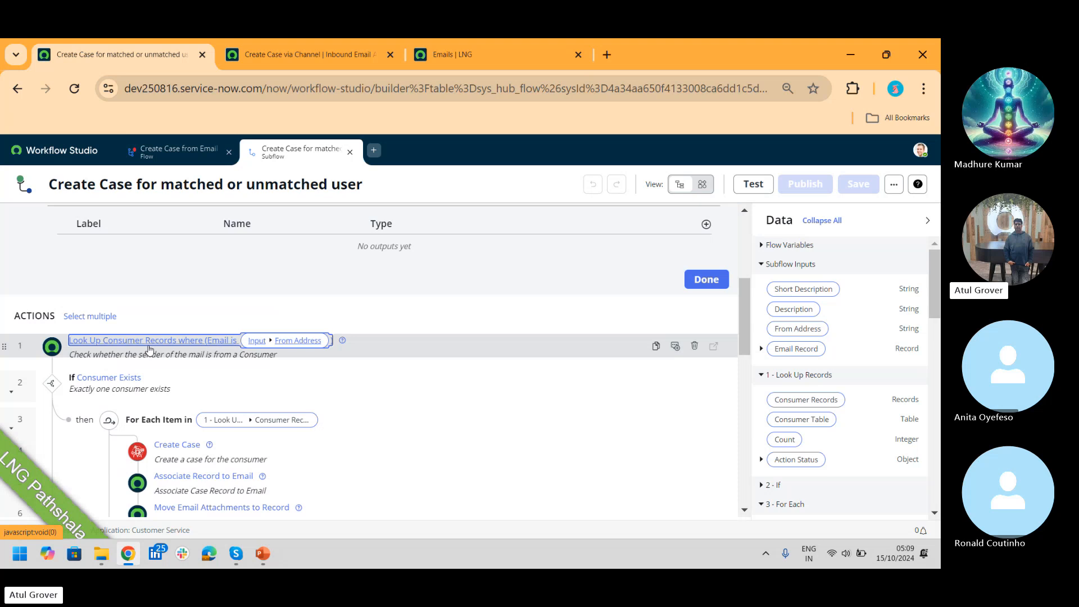
drag(745, 294, 755, 344)
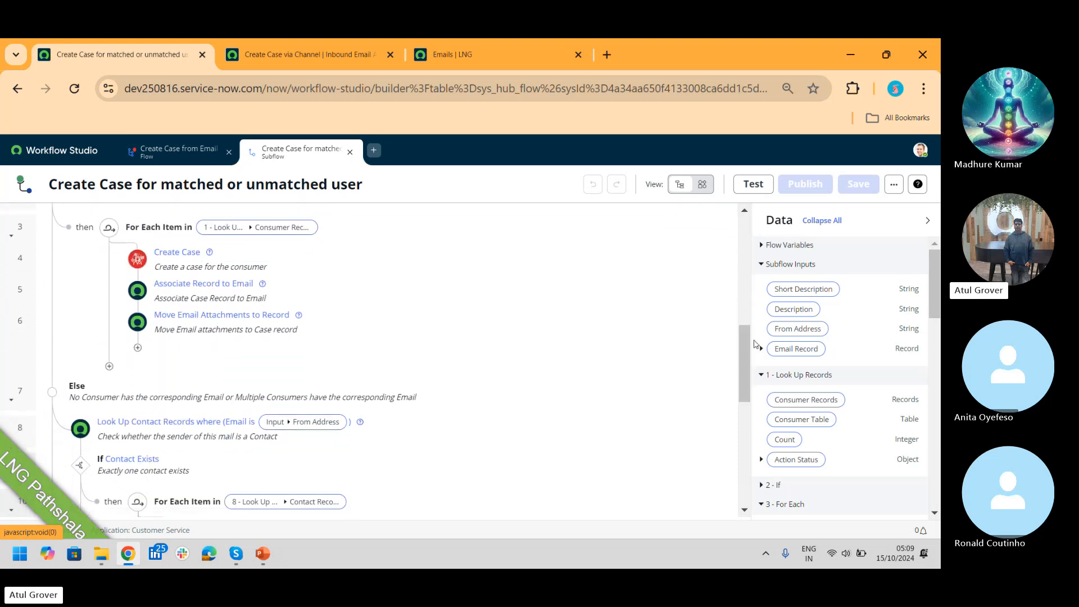
Step: Open the For Each Item step, then expand the Create Case step's field mappings
click(149, 228)
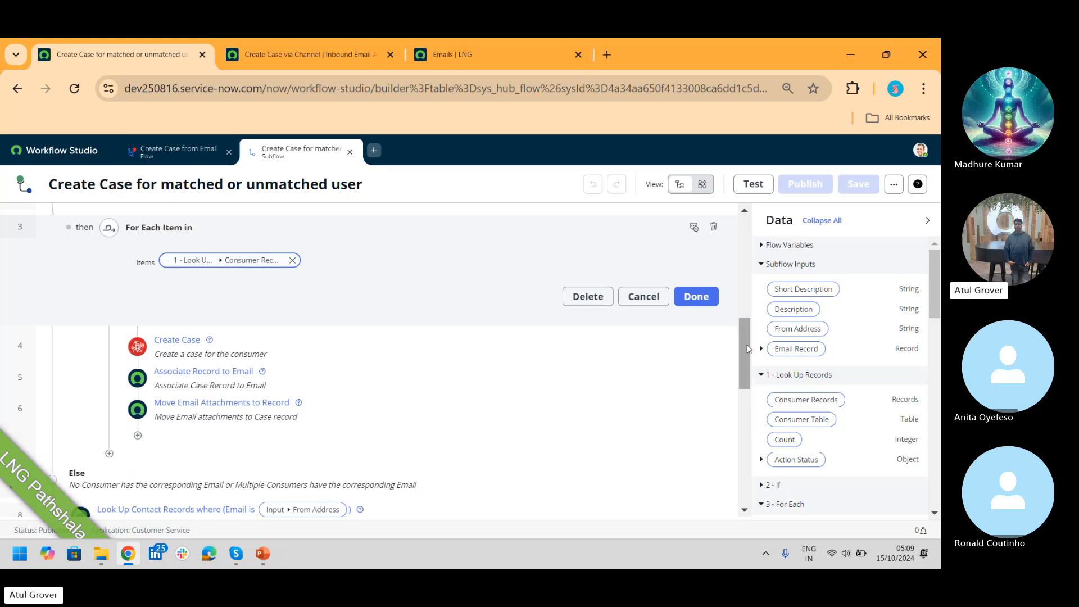
drag(745, 348, 763, 278)
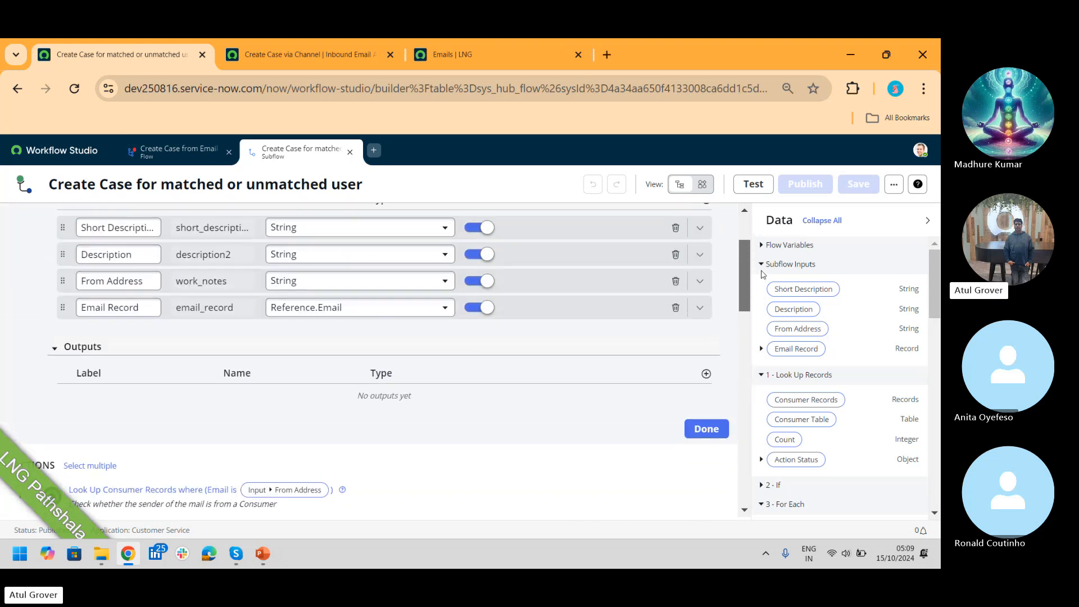
scroll(393, 365, down, 2)
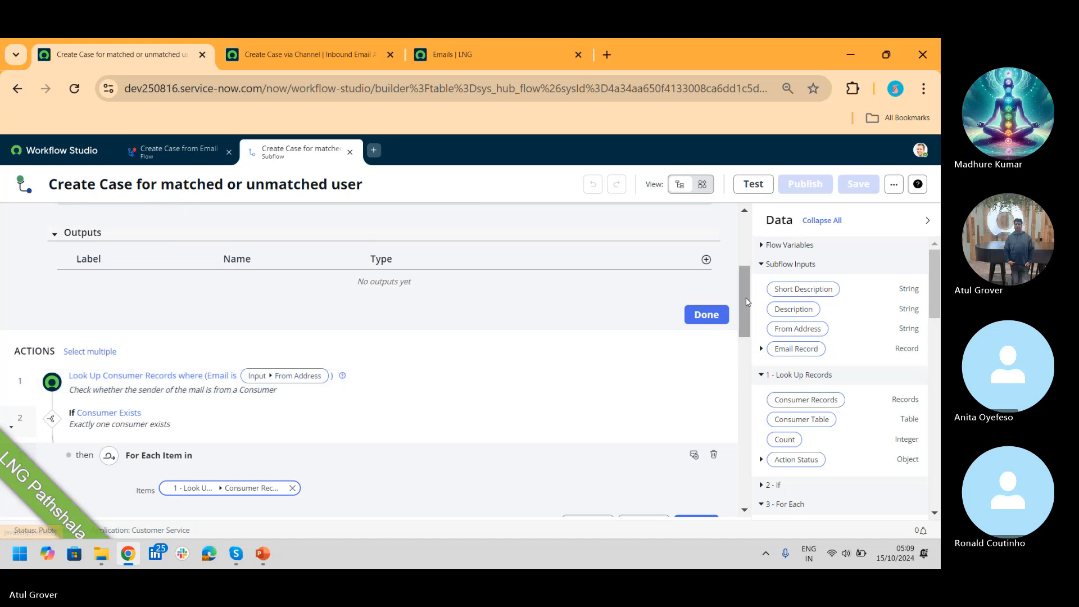
drag(741, 292, 753, 350)
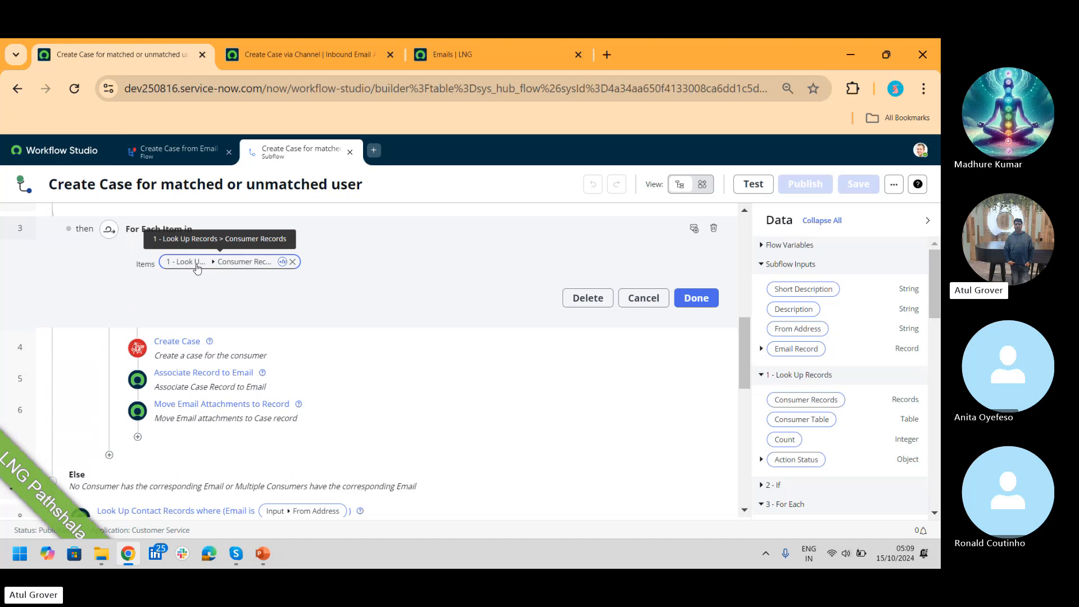
click(176, 344)
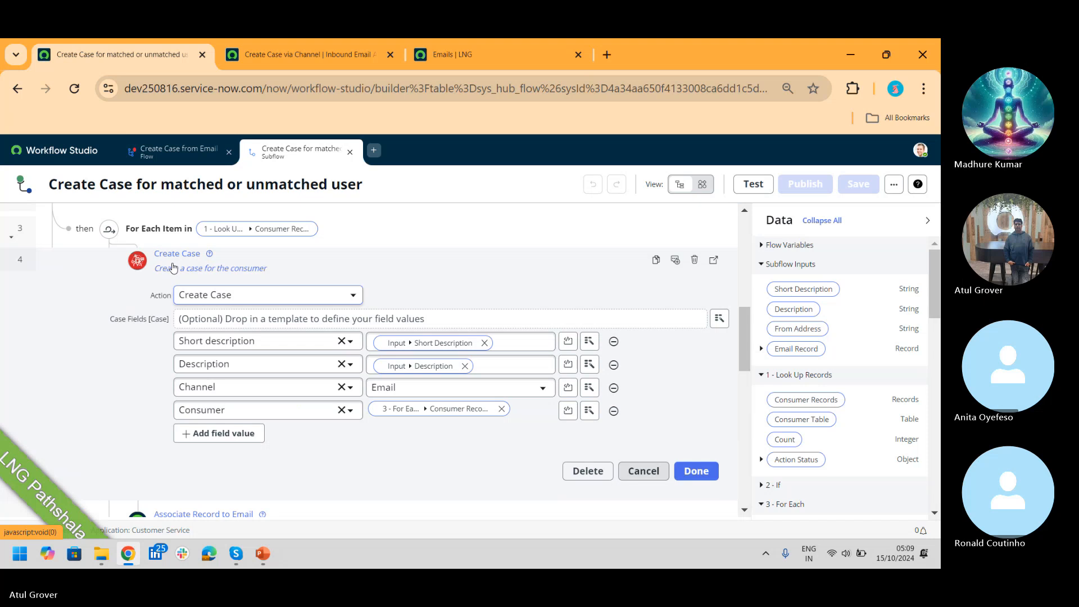
Step: In the Create Case from Email flow, search actions for 'c' to find Customer Service's Create Case action
click(168, 150)
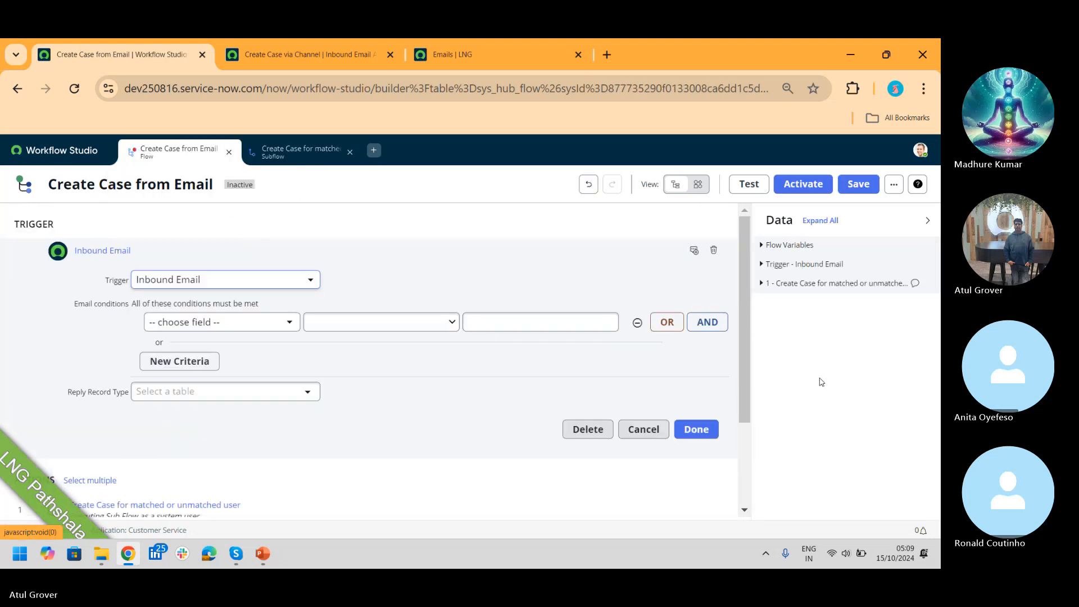
drag(751, 245, 744, 295)
scroll(739, 293, down, 3)
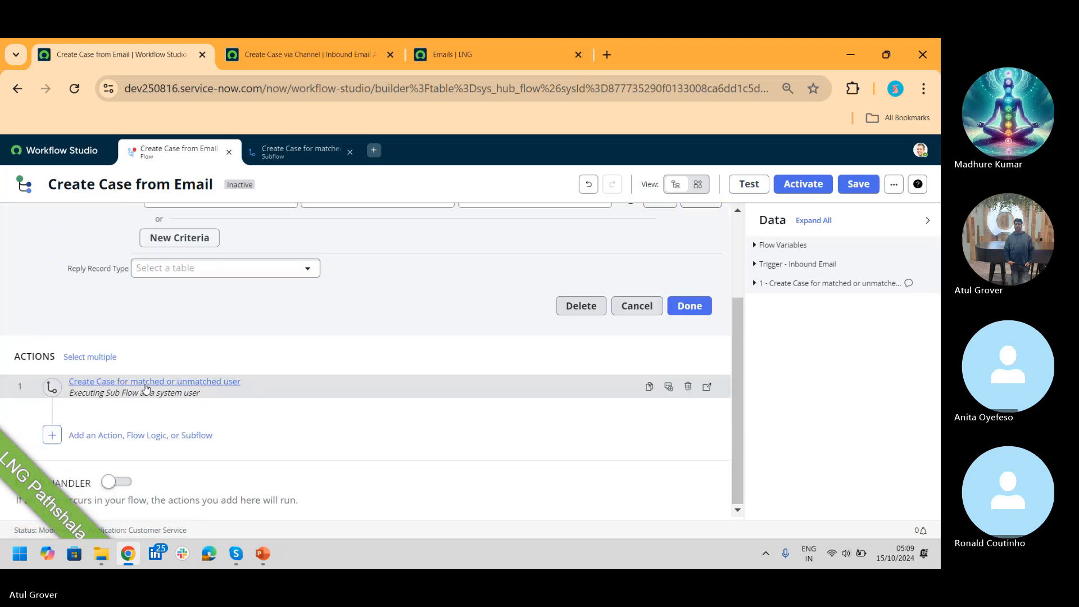
click(105, 436)
click(106, 438)
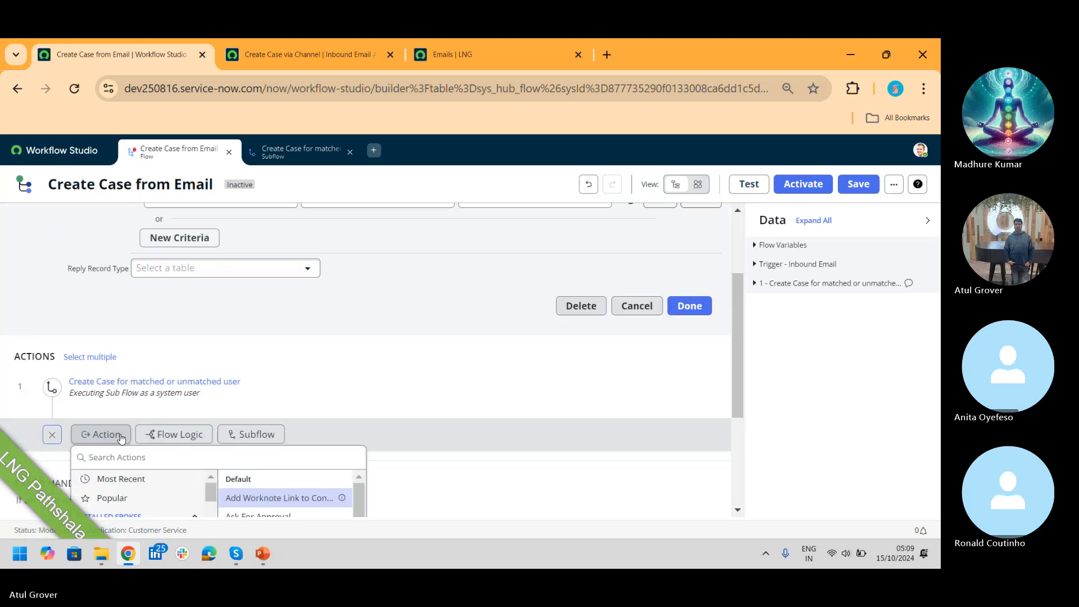
text(case)
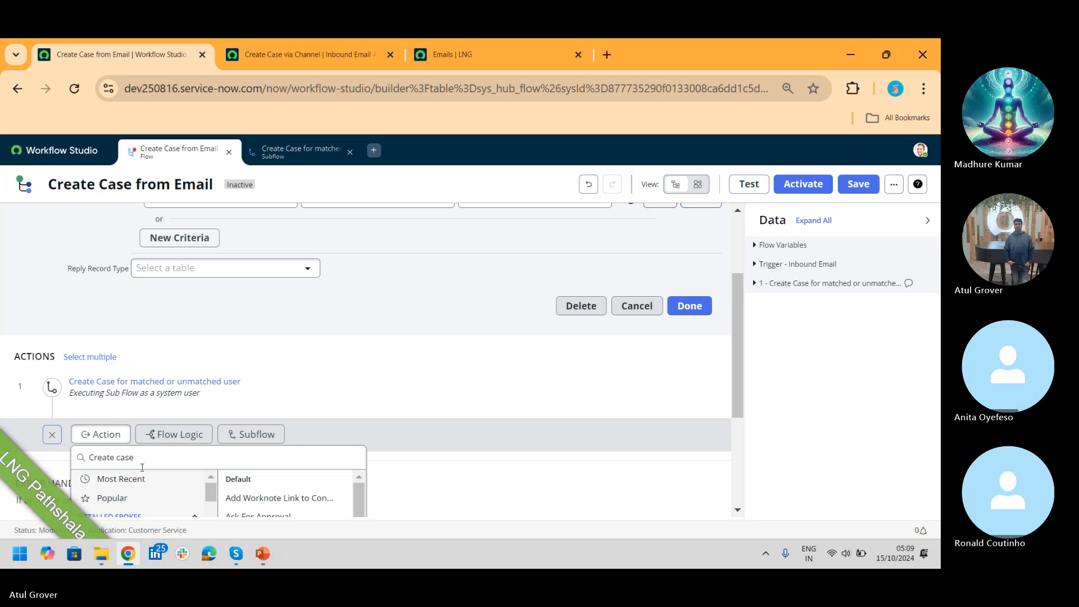
scroll(747, 378, down, 2)
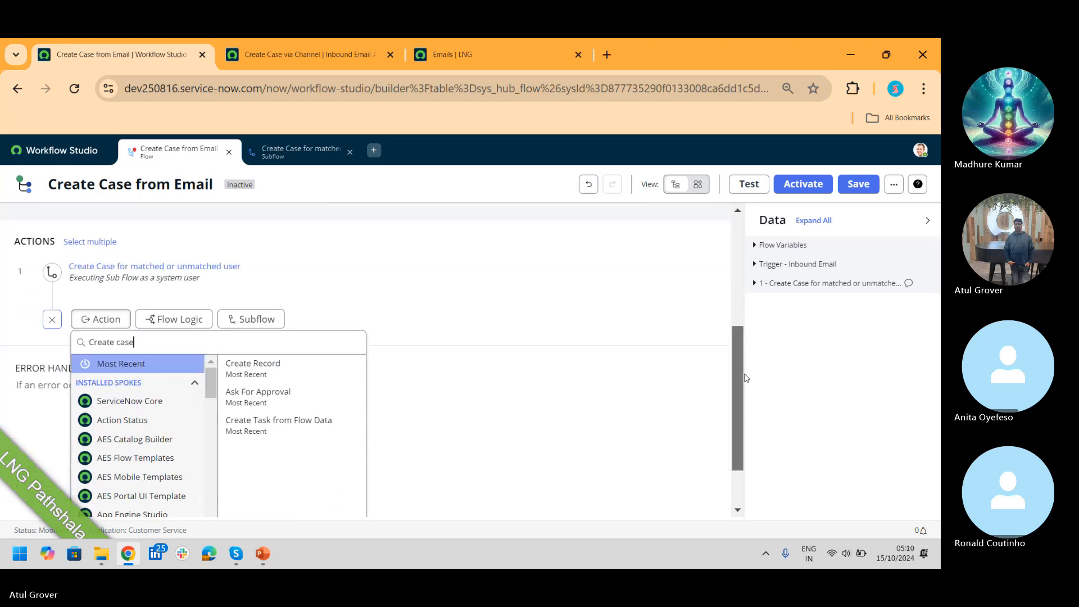
scroll(747, 378, down, 1)
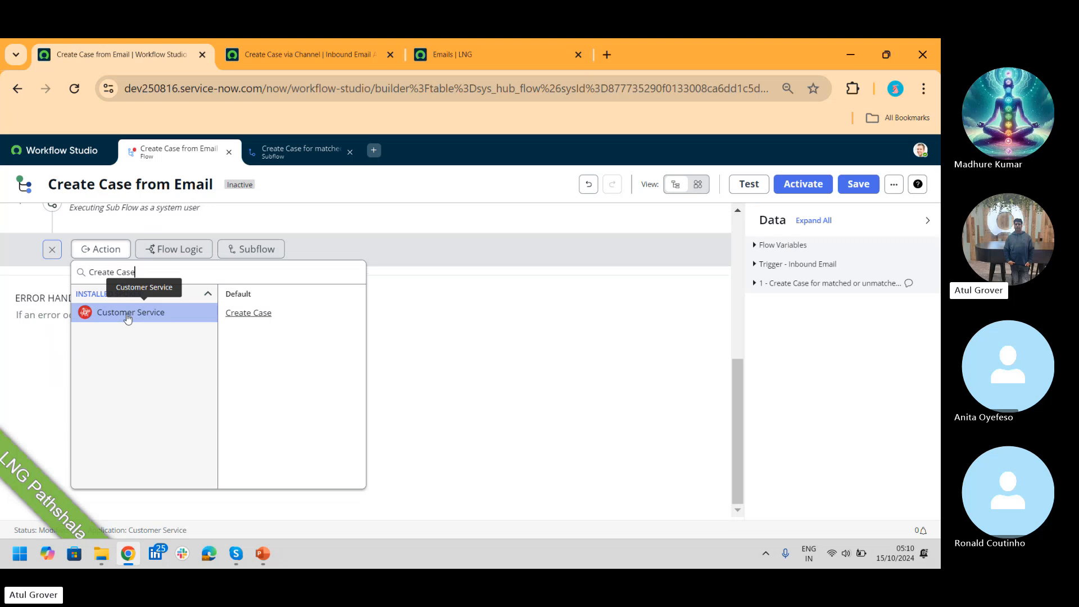
Step: Check where the subflow Create Case step's Short Description data pill comes from
click(289, 155)
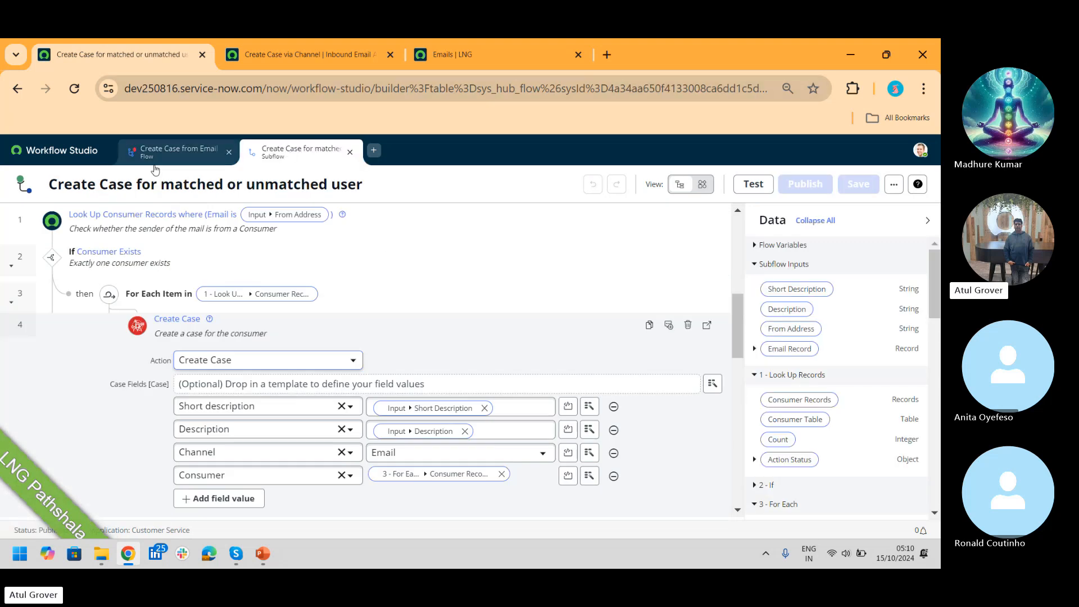
click(299, 52)
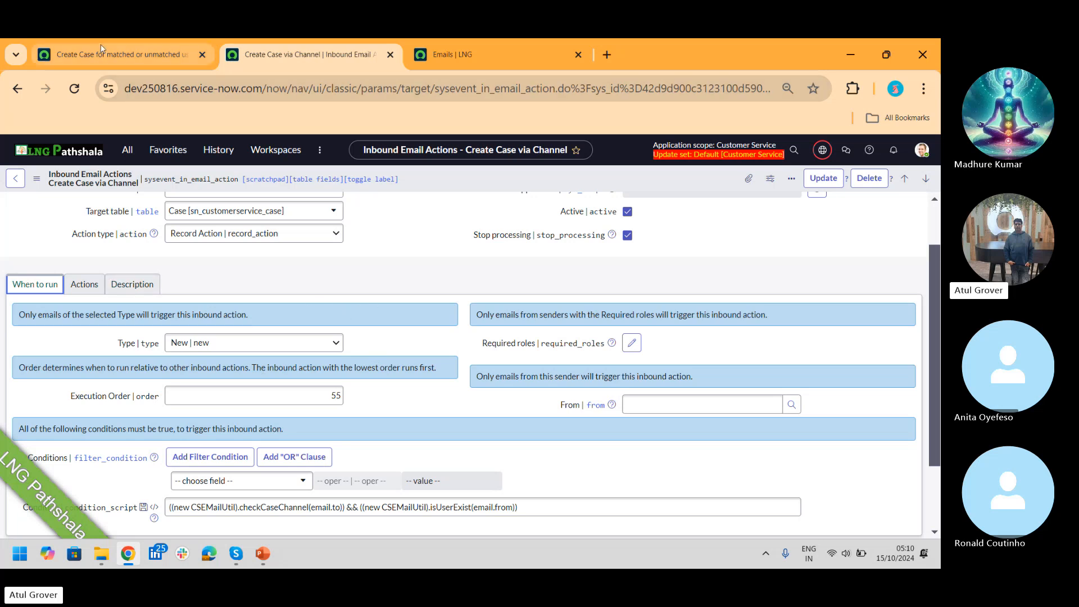
click(130, 55)
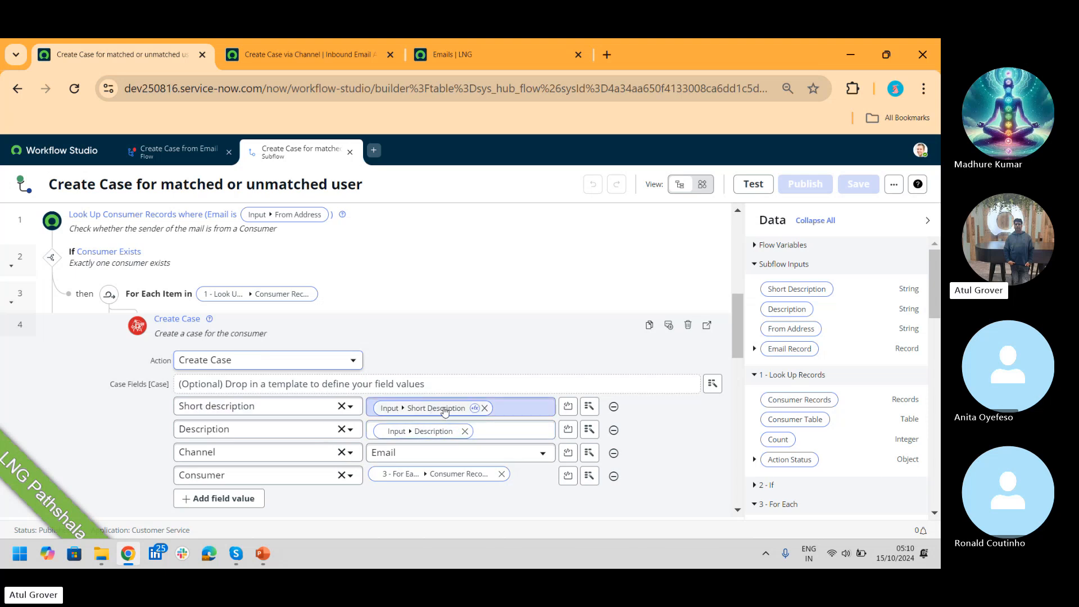
click(411, 409)
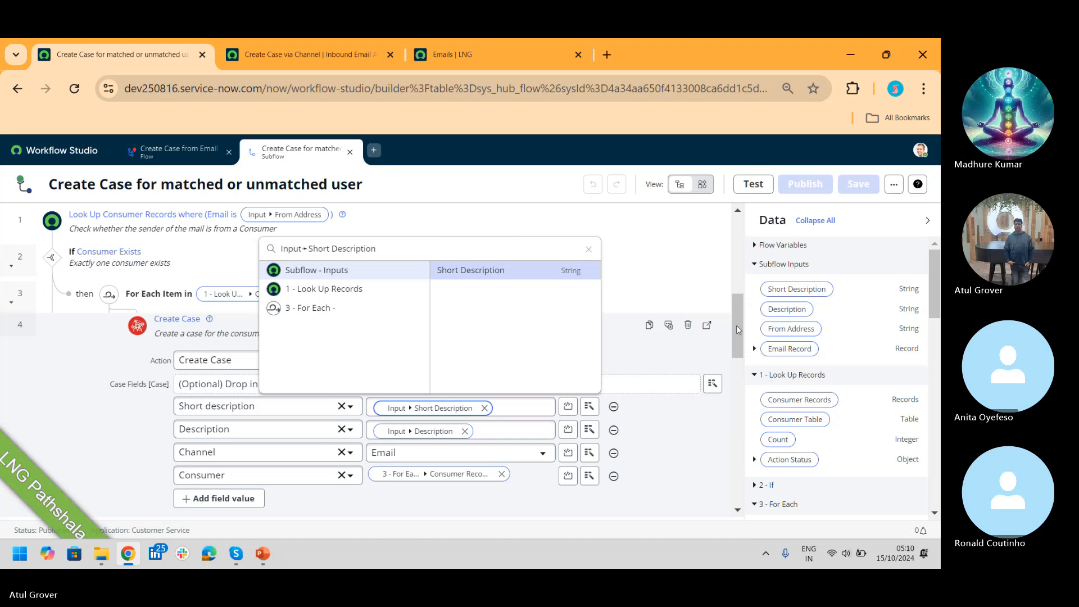
drag(745, 328, 745, 253)
scroll(742, 248, up, 5)
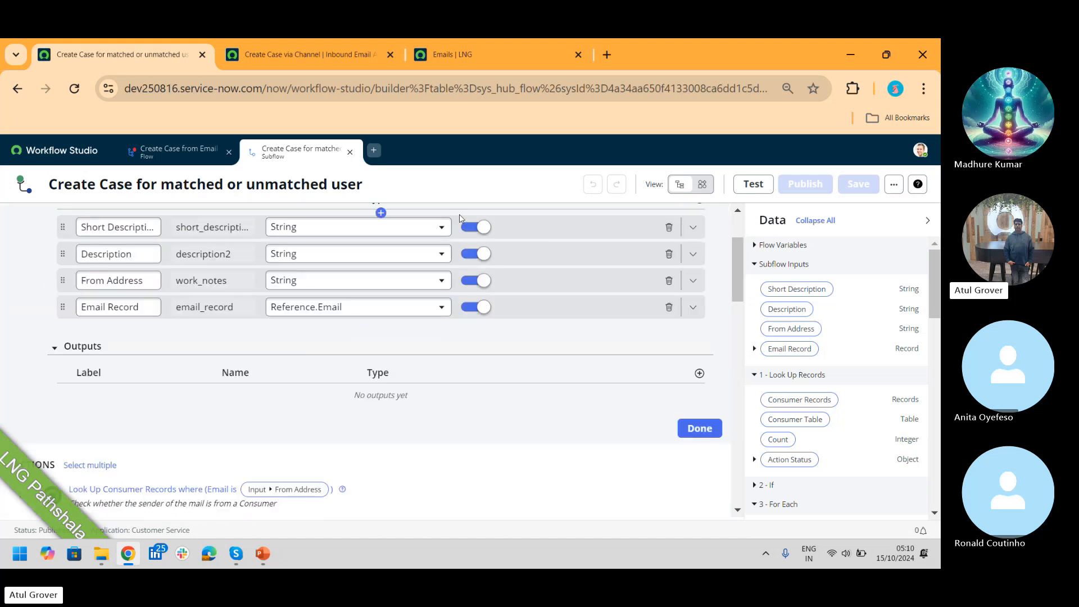
scroll(734, 282, up, 2)
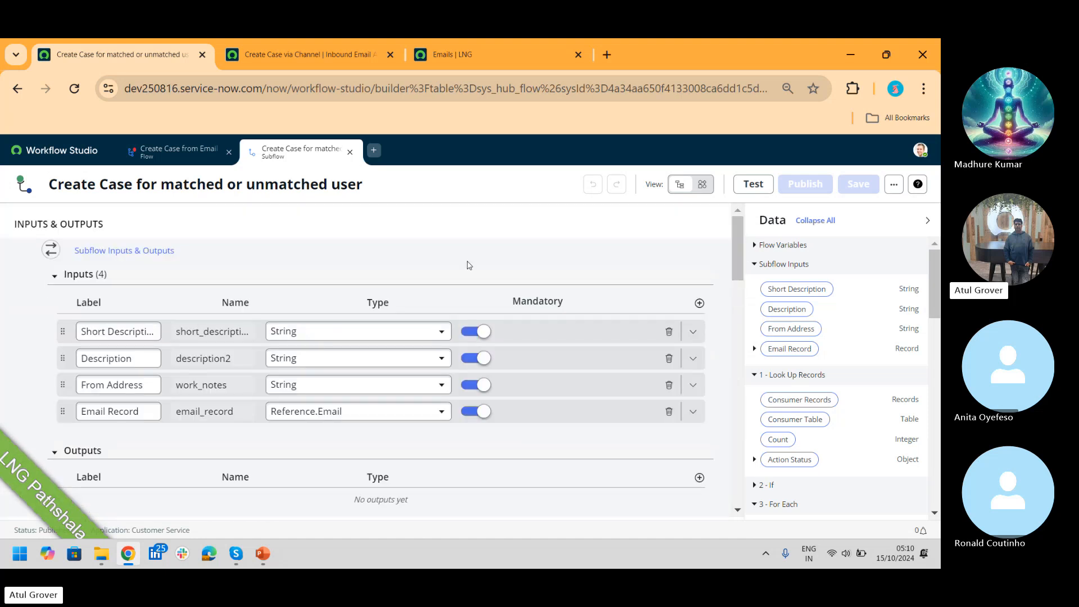
Step: Glance at the Create Case from Email flow, then return to the subflow's later steps
click(179, 149)
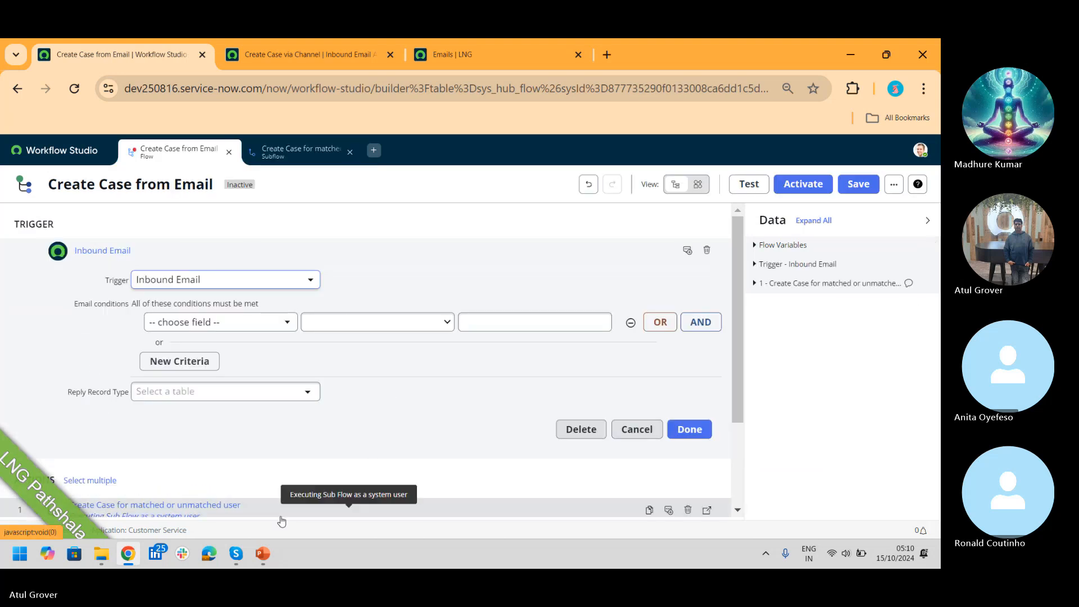
click(295, 144)
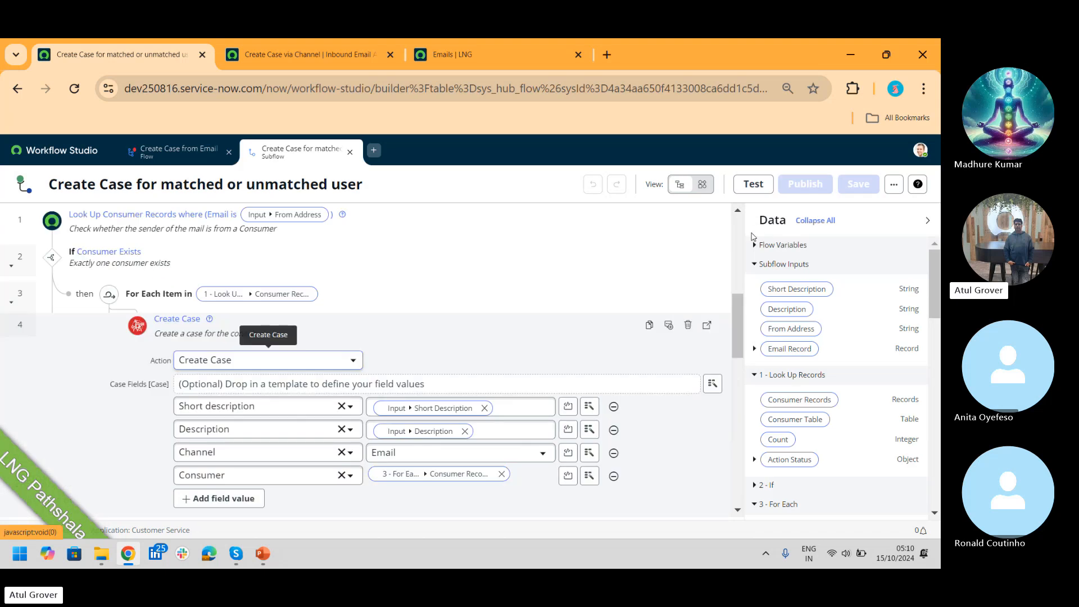
scroll(737, 308, down, 3)
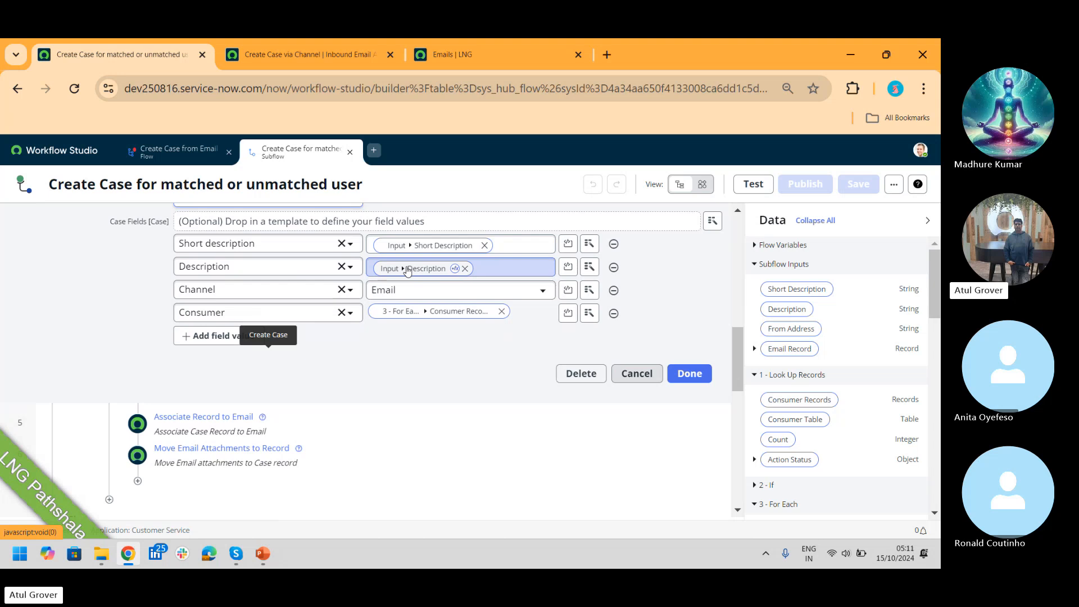
Step: Highlight the inbound action script's contact/account lookup and short description/description lines, then return to the subflow
click(303, 54)
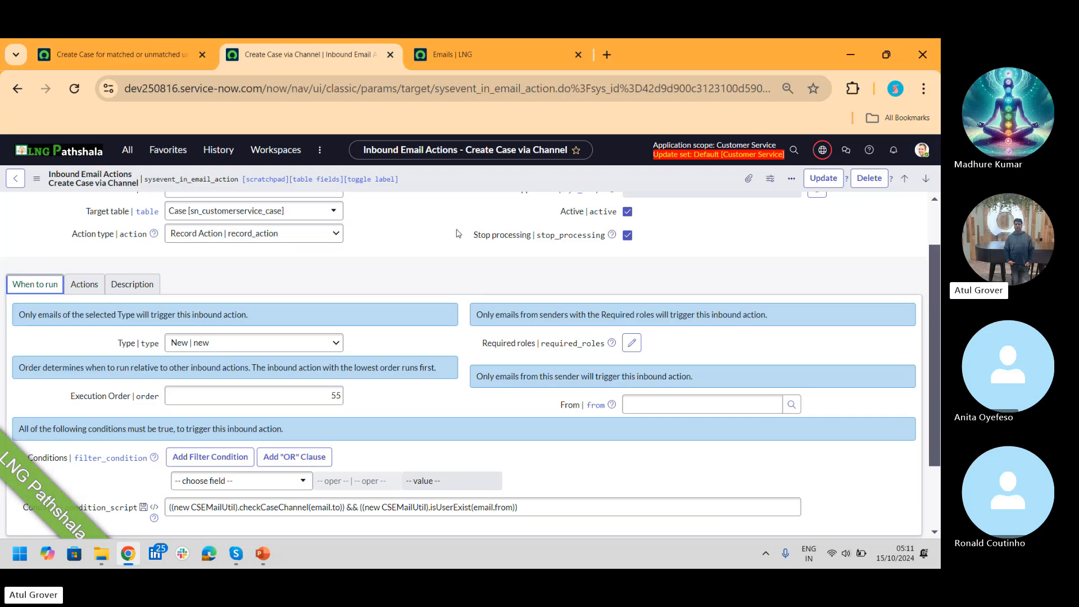
click(84, 283)
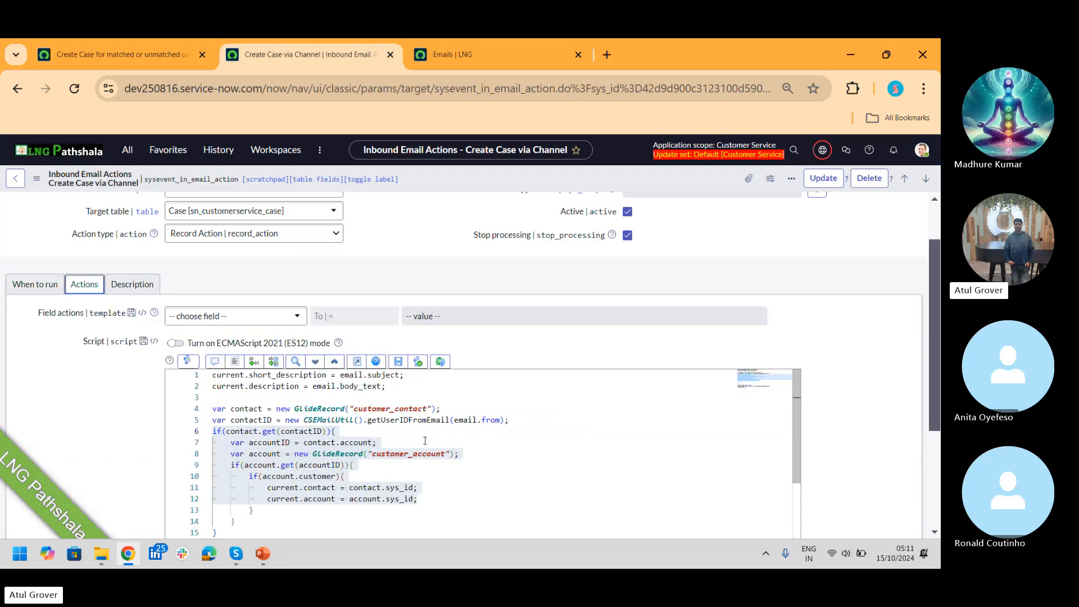
click(451, 471)
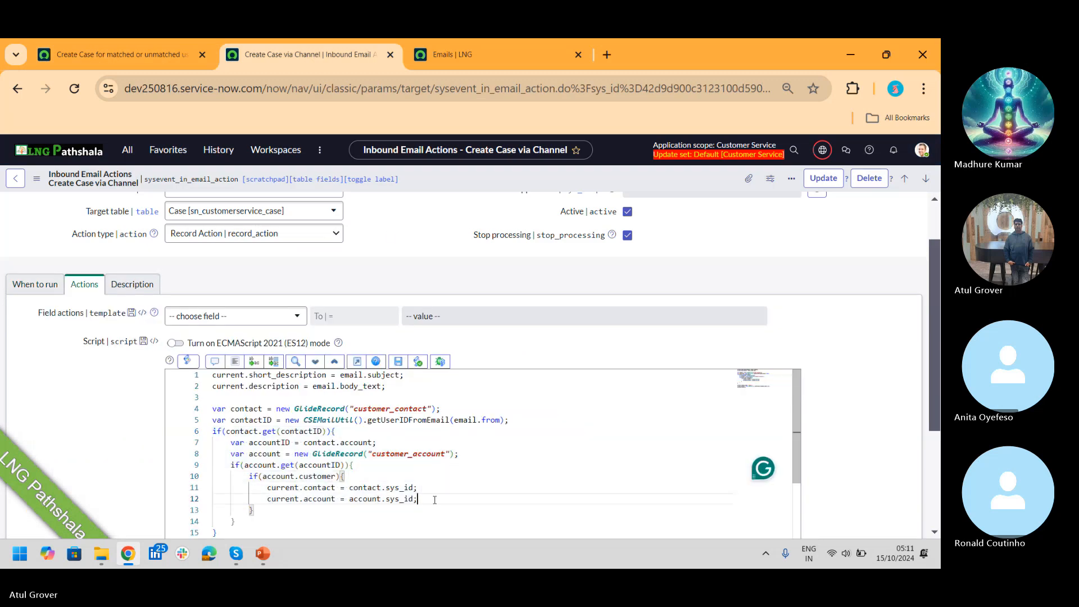
drag(419, 498, 214, 408)
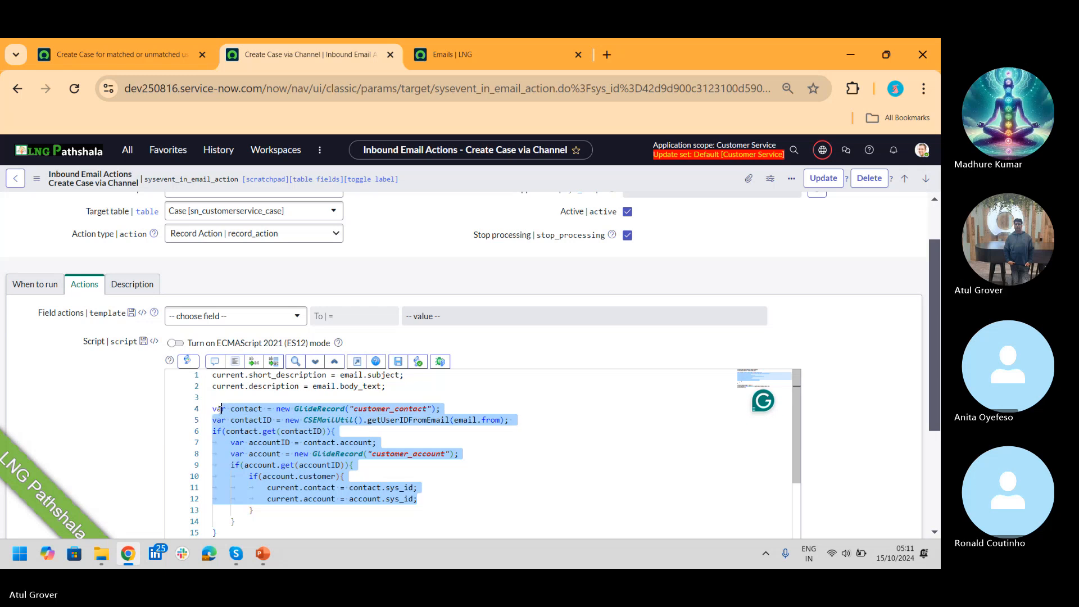
drag(413, 387, 207, 374)
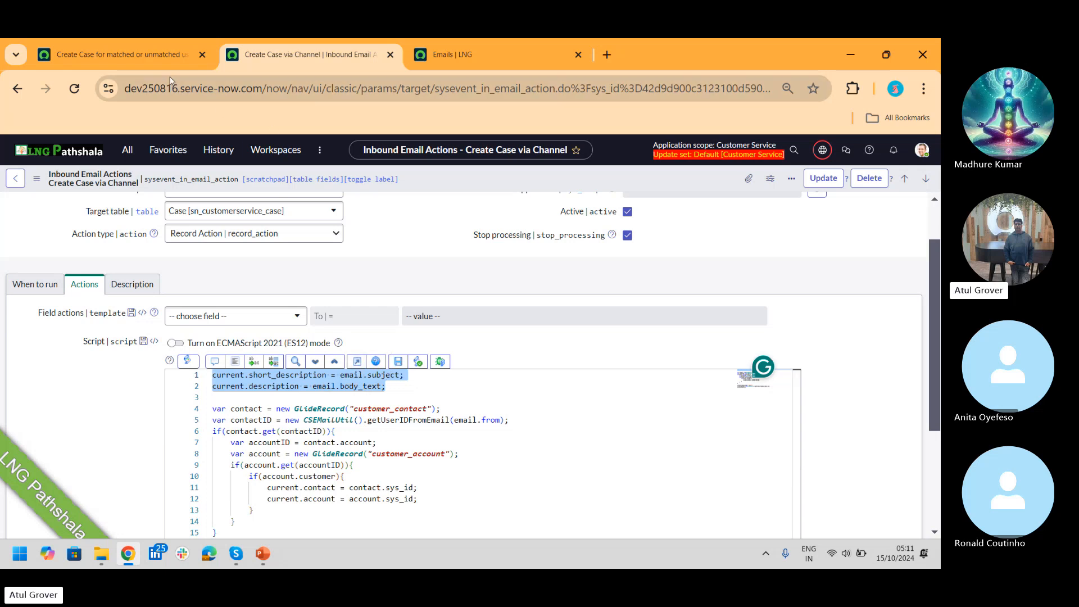
click(160, 56)
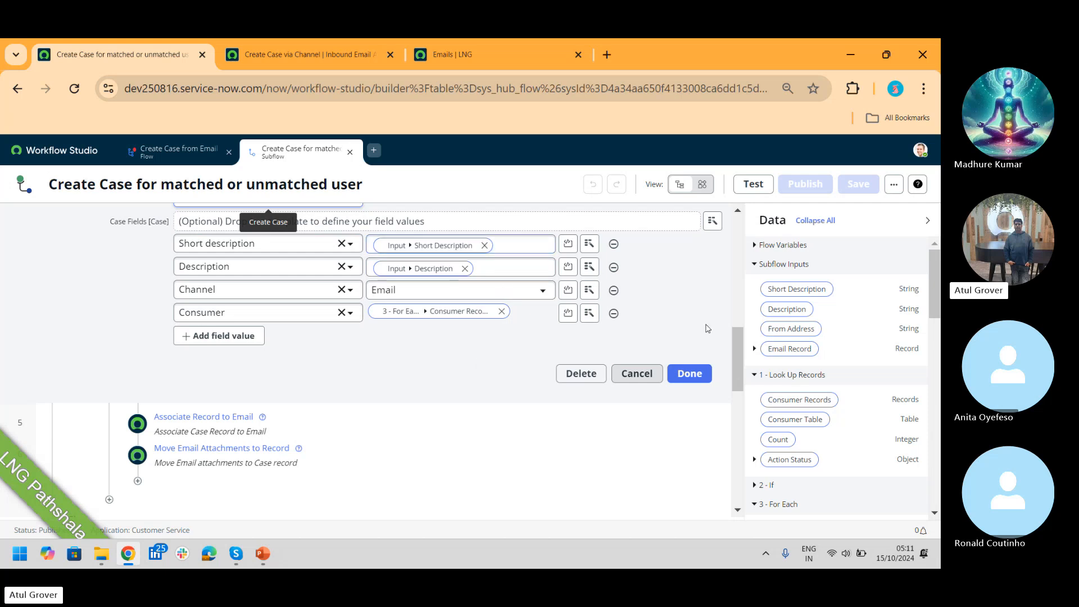
Step: Expand the subflow's Associate Record to Email step, then view the LNG emails grouped by type
drag(737, 341, 748, 380)
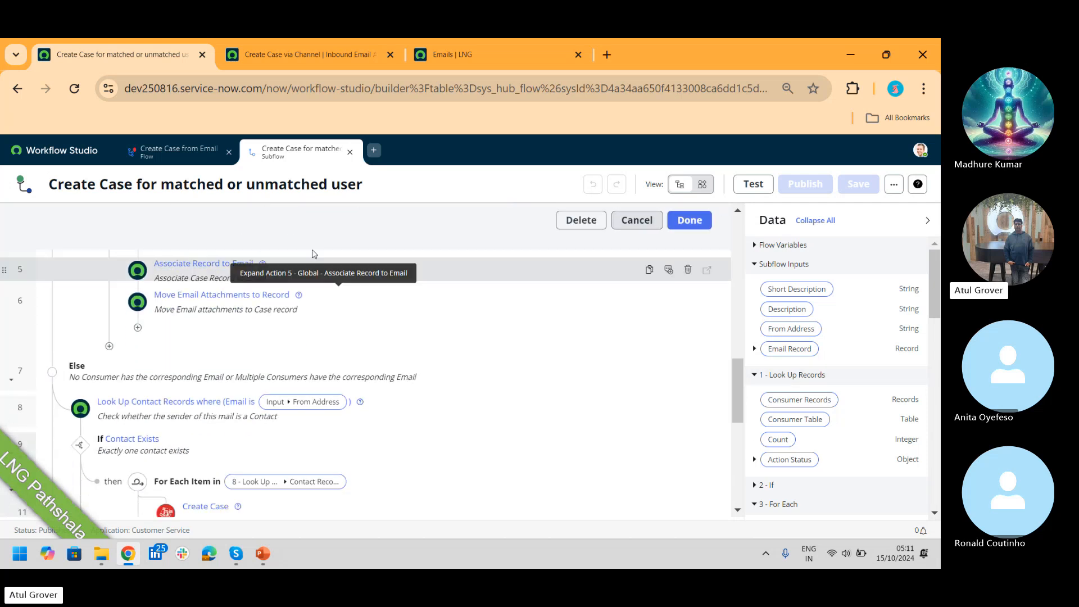
click(196, 271)
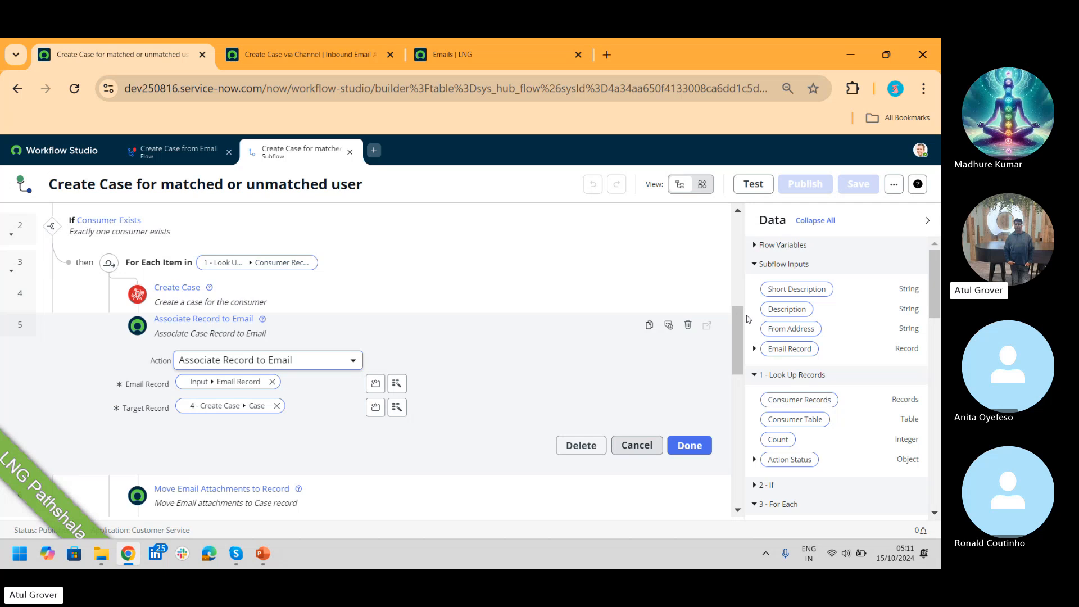
drag(737, 315, 749, 355)
scroll(302, 268, up, 2)
scroll(302, 267, up, 1)
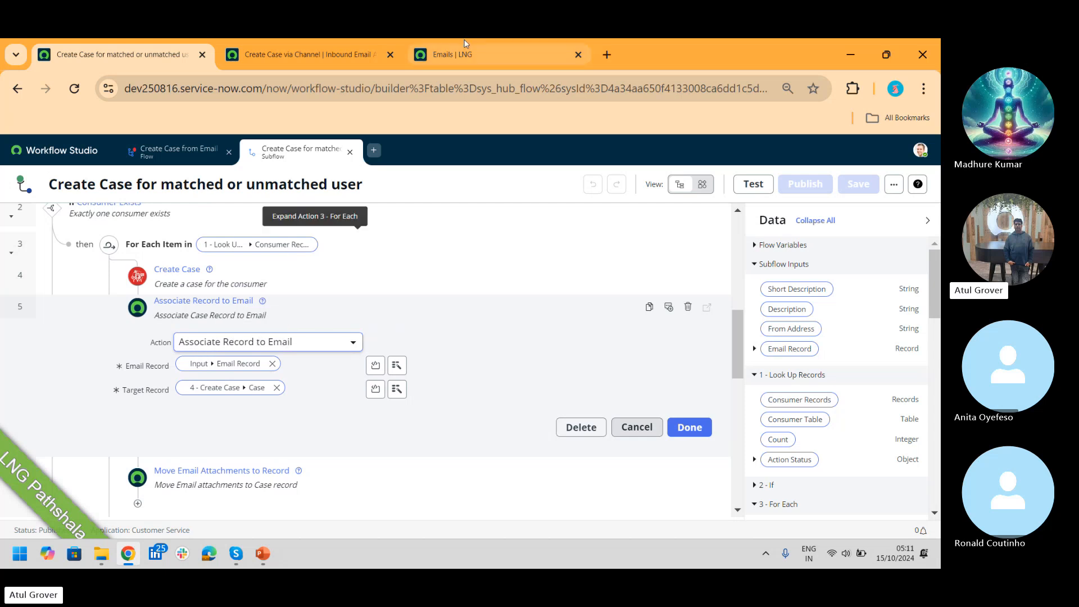
click(464, 56)
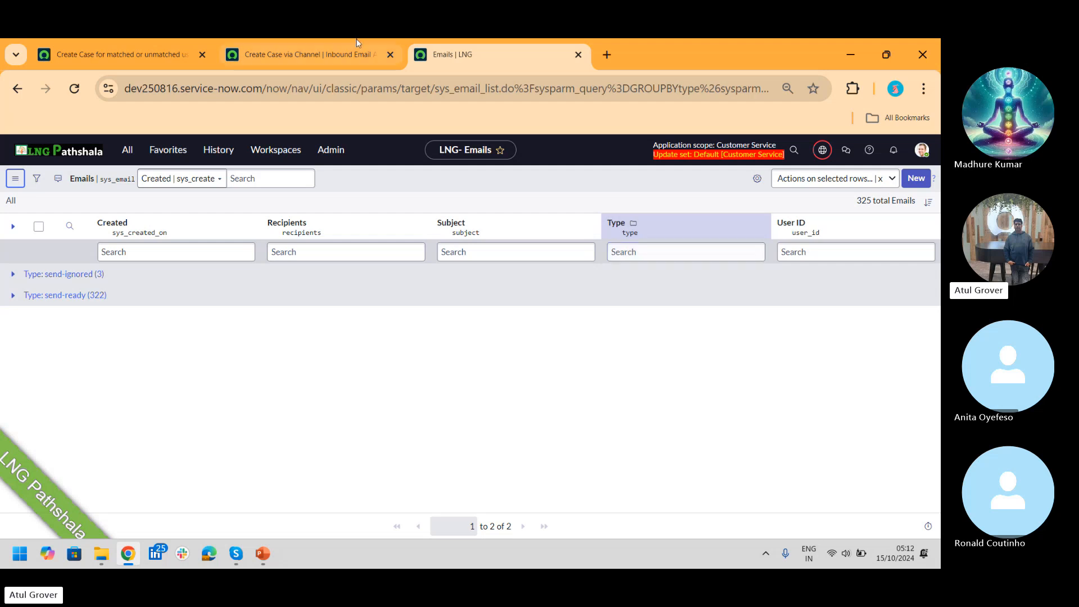
Step: Pass through the Create Case via Channel tab back to the subflow's Associate Record to Email step
click(271, 58)
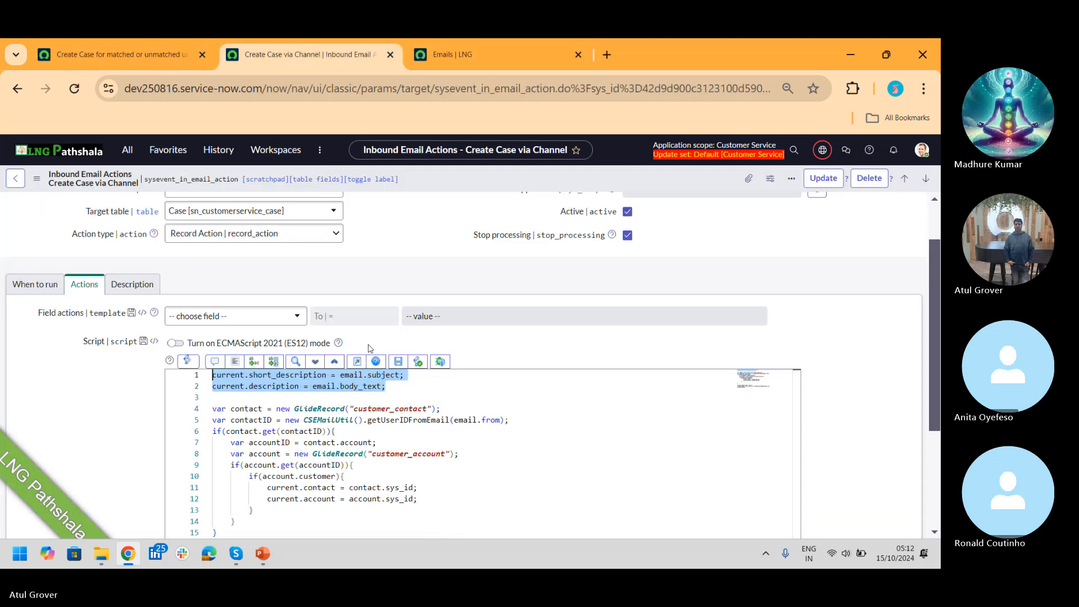
key(ctrl+shift+Tab)
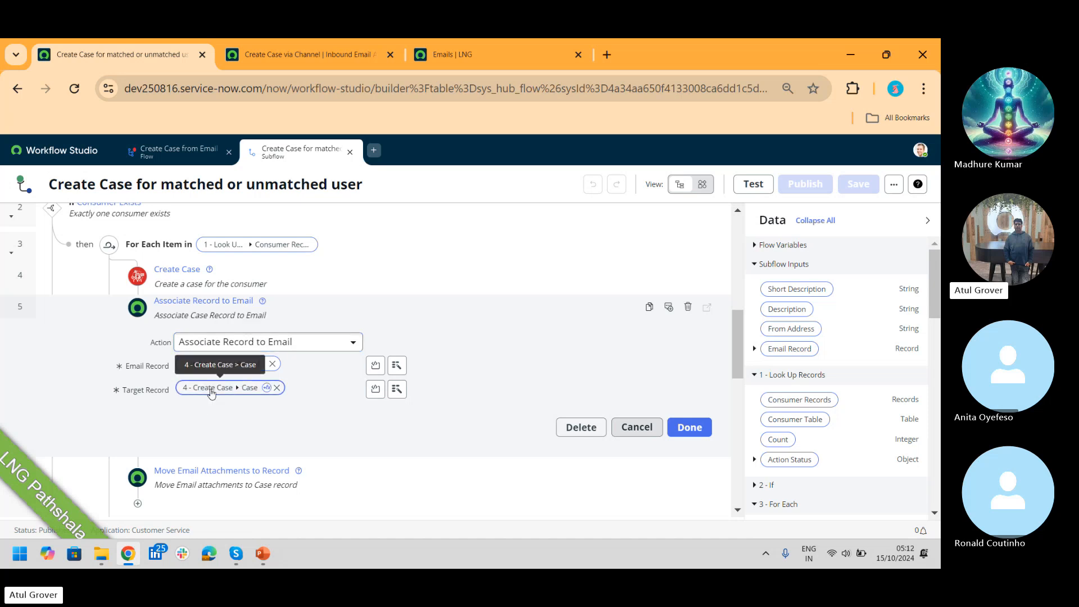
Step: Inspect the Case pill used as the target record, then collapse Associate Record to Email
click(212, 393)
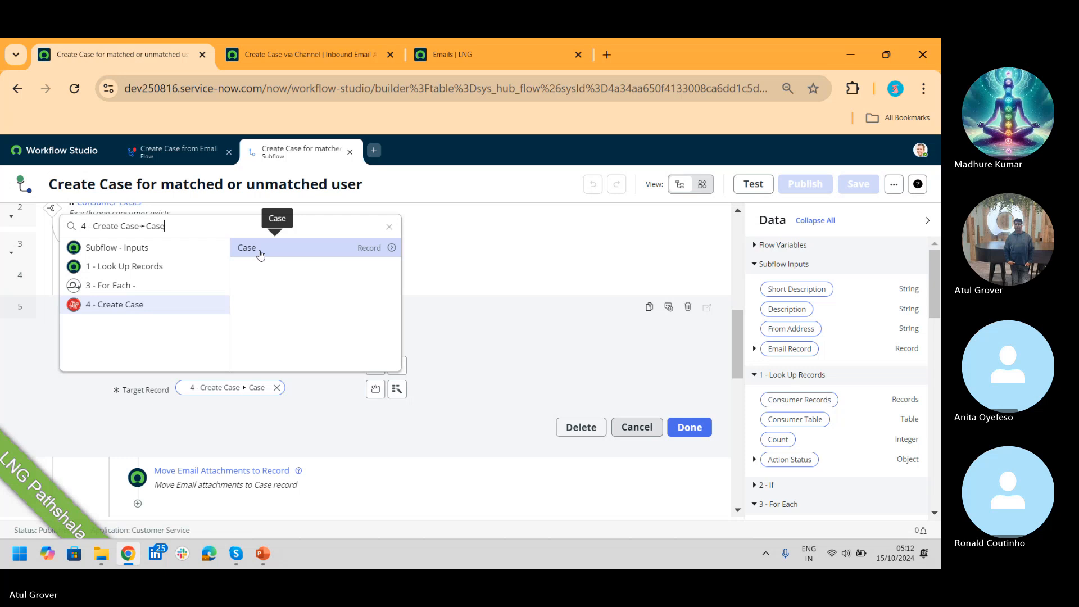
click(737, 335)
click(690, 427)
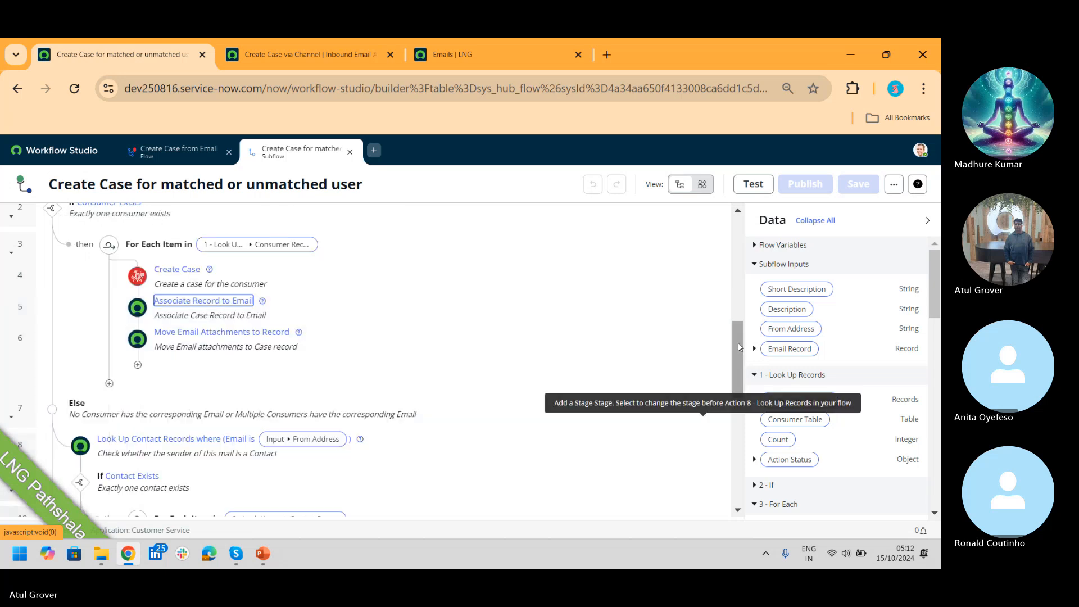
Step: Expand step 11, the matched-contact Create Case, then return to the inbound action script
scroll(737, 349, down, 3)
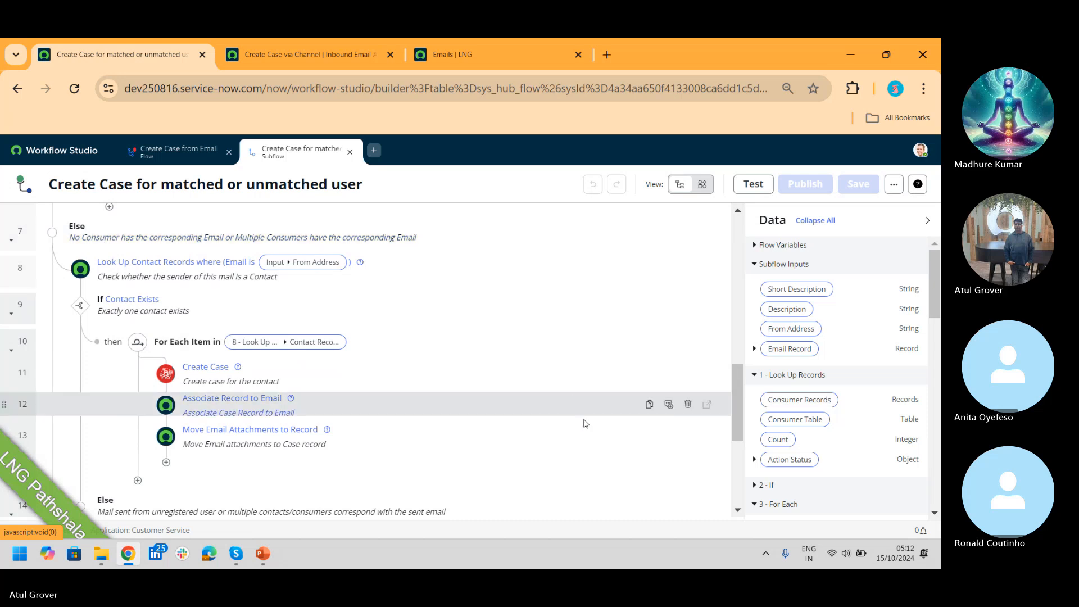
mouse_move(735, 430)
mouse_down()
mouse_move(734, 284)
mouse_move(743, 442)
mouse_up()
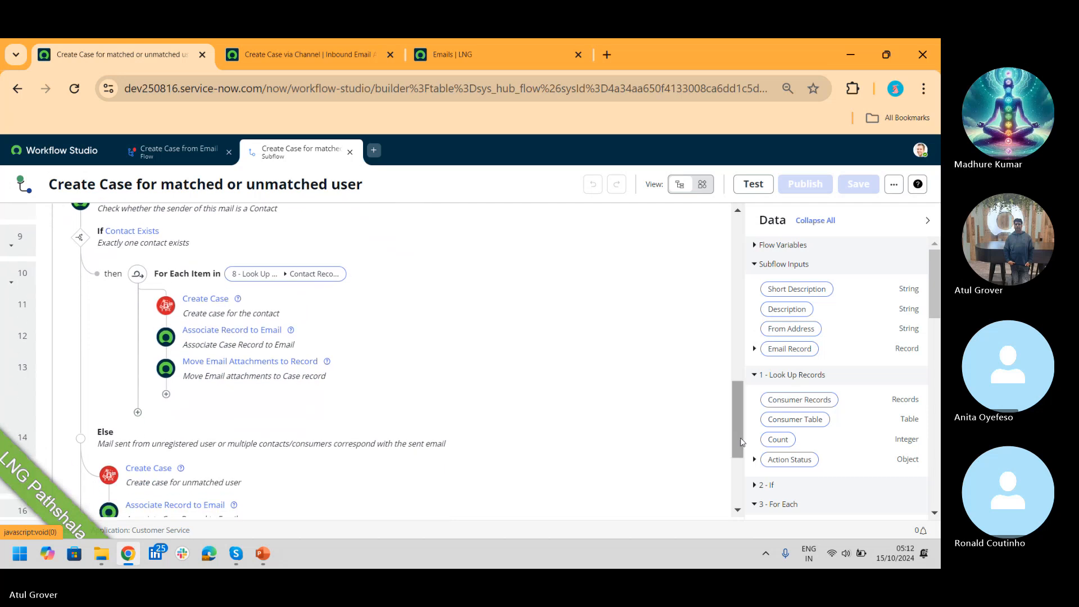
click(205, 303)
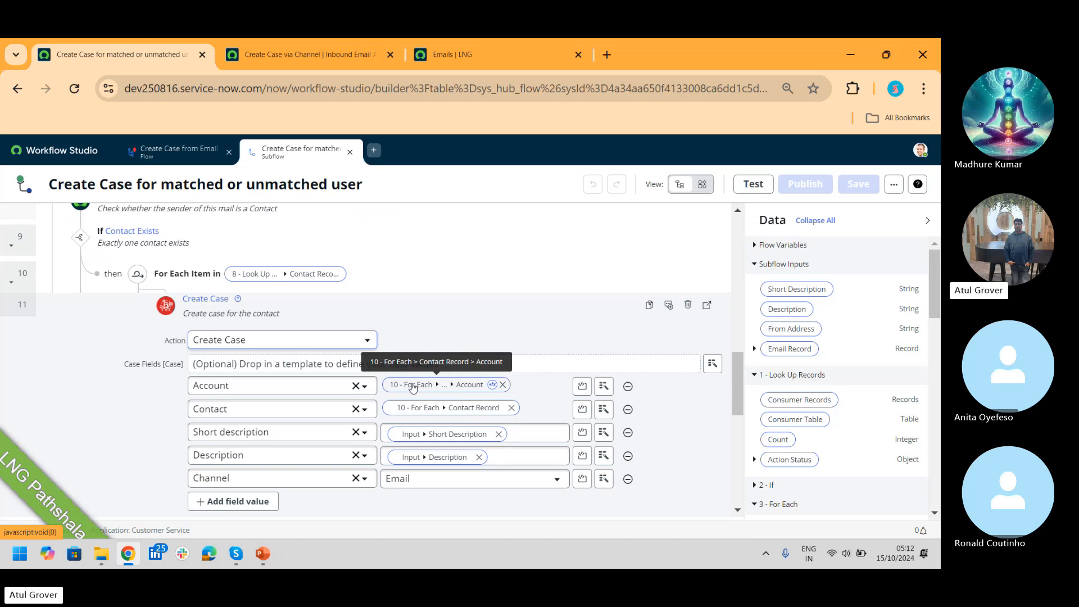
click(336, 49)
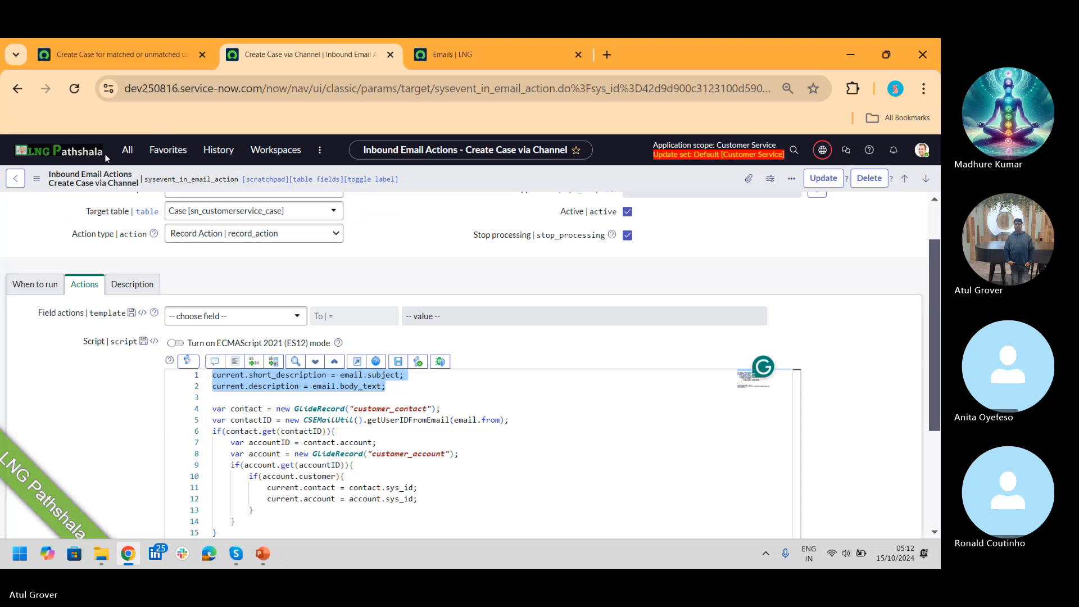
Step: Open a new Case form in its own tab via the All menu filtered on 'case'
click(128, 151)
text(case)
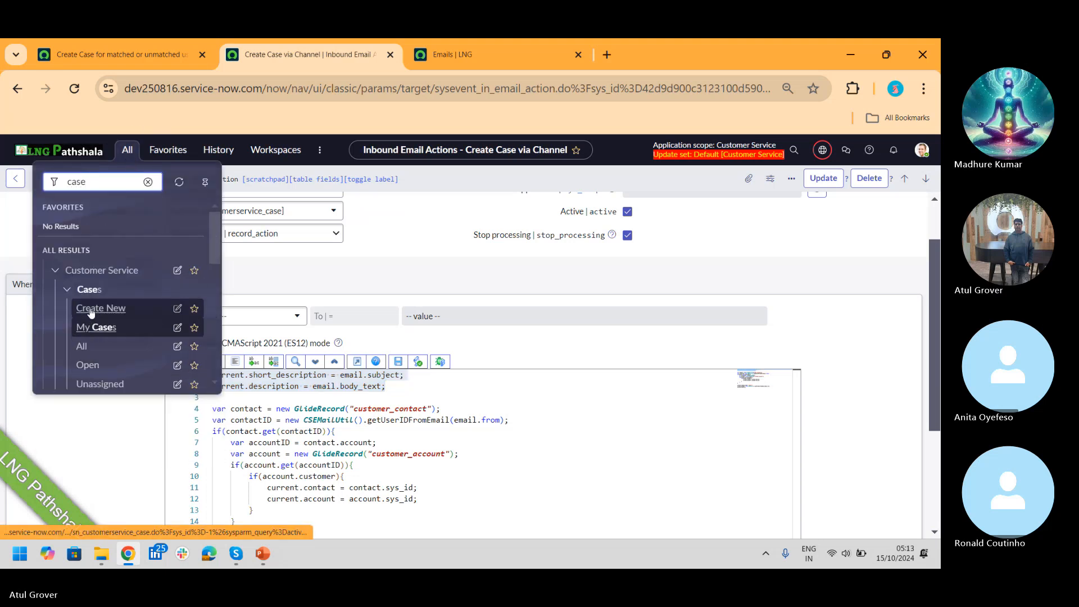
middle_click(90, 317)
click(465, 56)
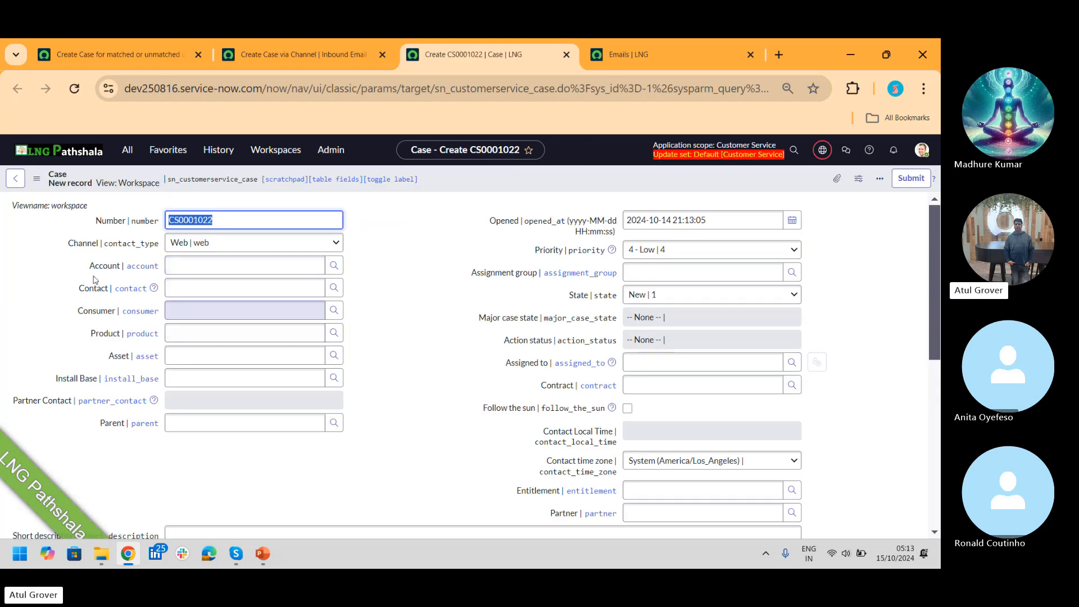
Step: On case CS0001022, set then clear account LNG Corp, pick a consumer, and return to the subflow
click(231, 267)
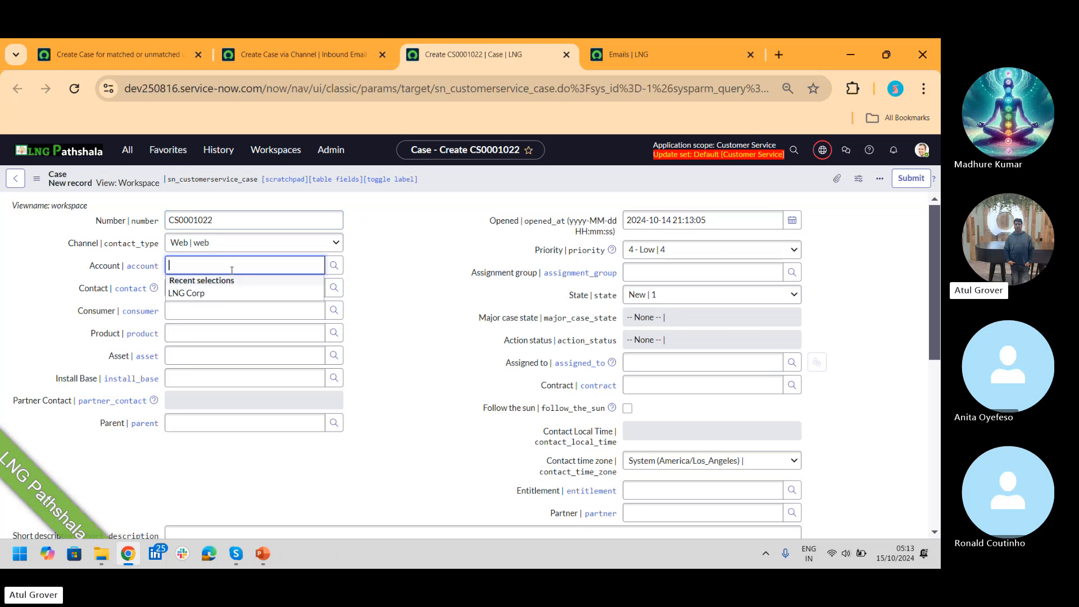
click(194, 294)
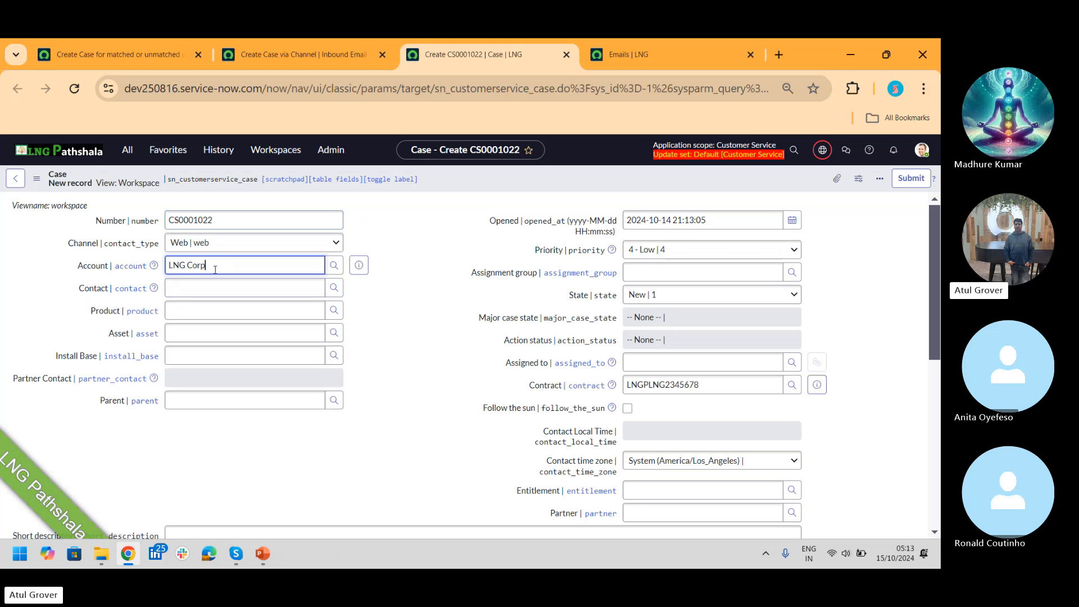
drag(215, 270, 20, 236)
key(BackSpace)
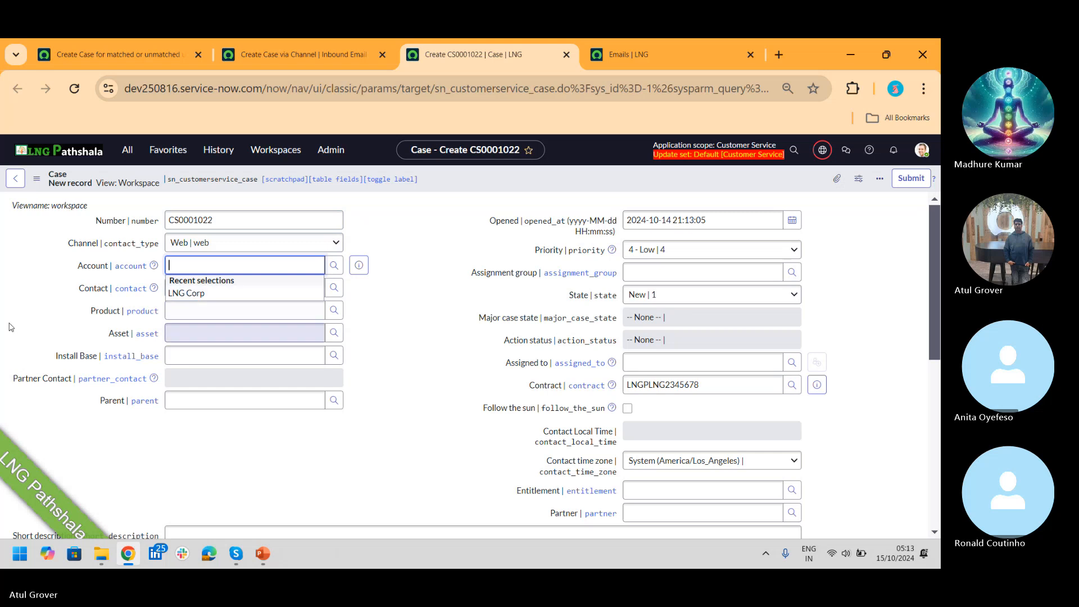
click(198, 350)
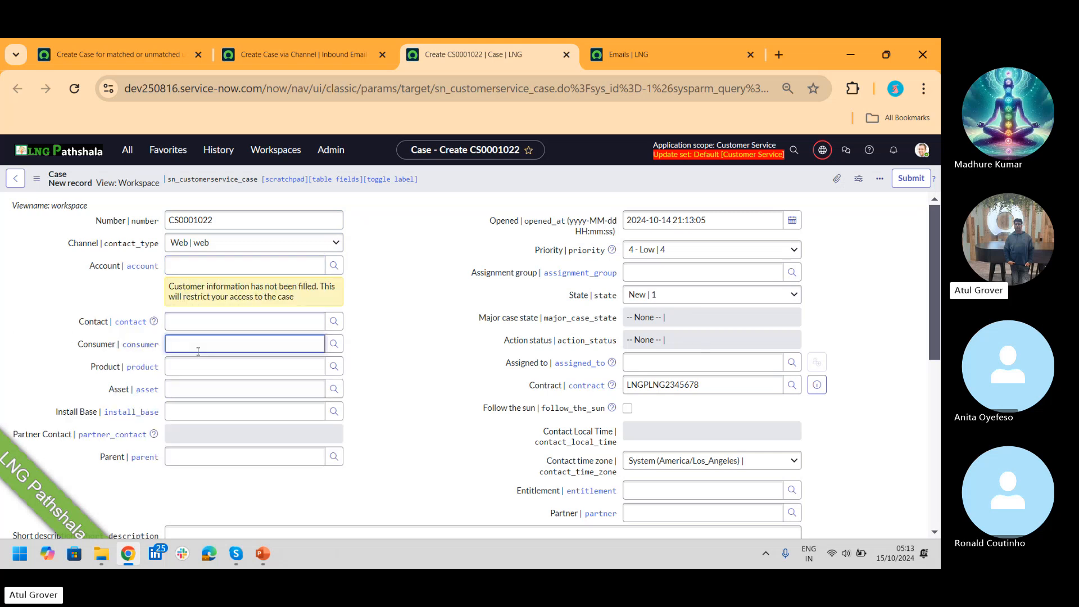
text(*)
click(202, 376)
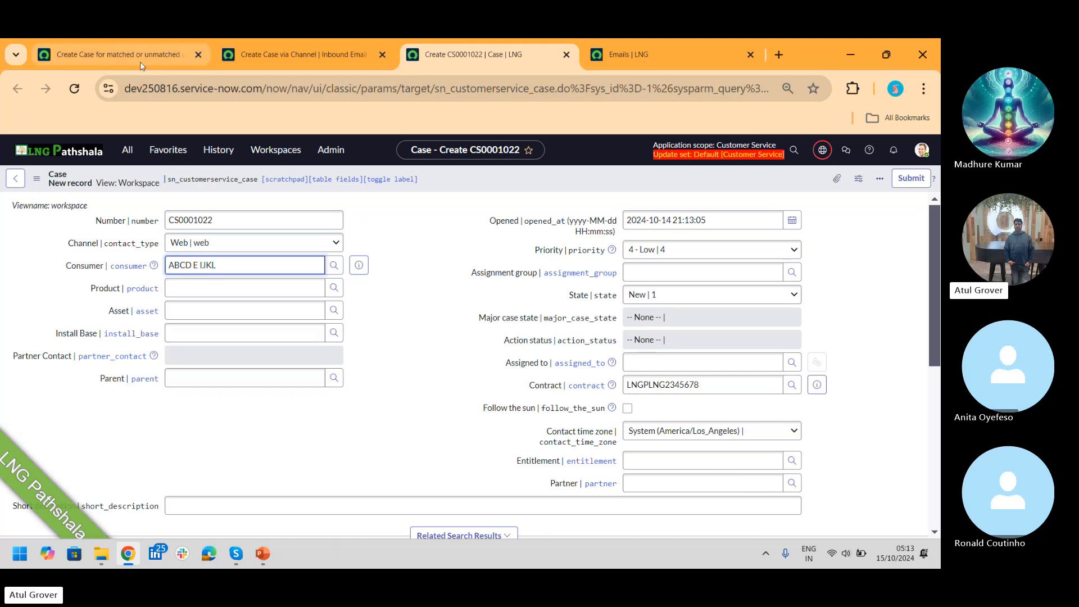
click(119, 55)
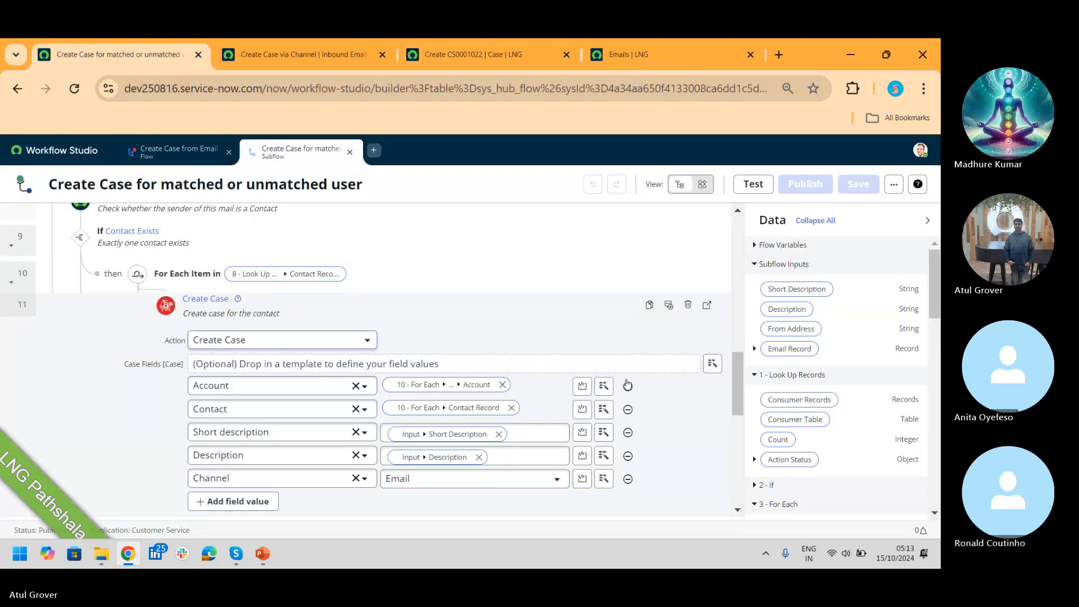
Step: Expand step 15 Create Case to review its fields, including work notes 'You can contact the user at' plus From Address
drag(737, 384, 747, 467)
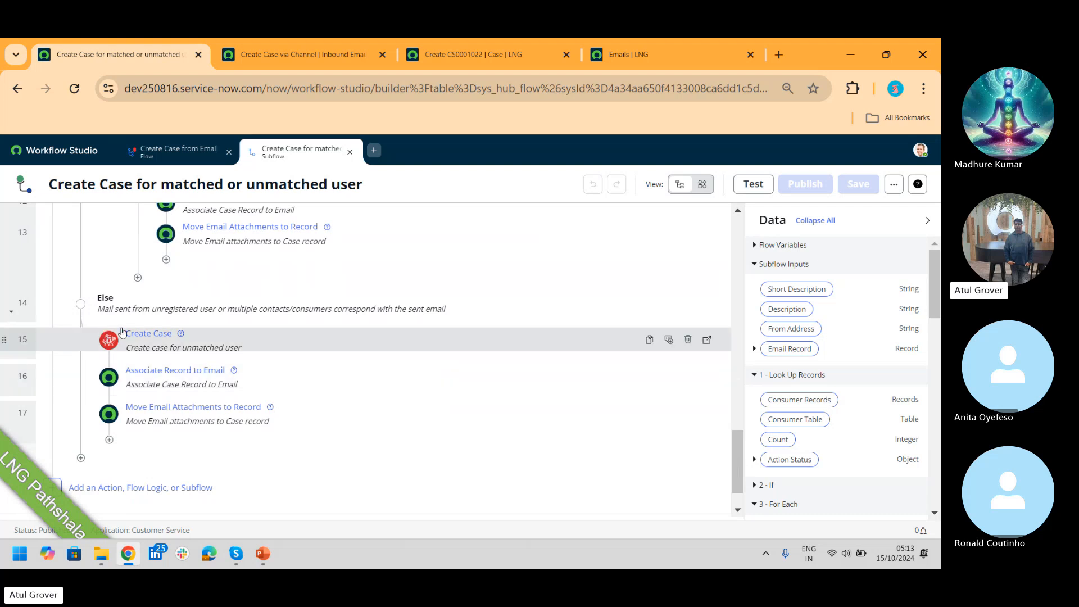
click(158, 344)
click(150, 336)
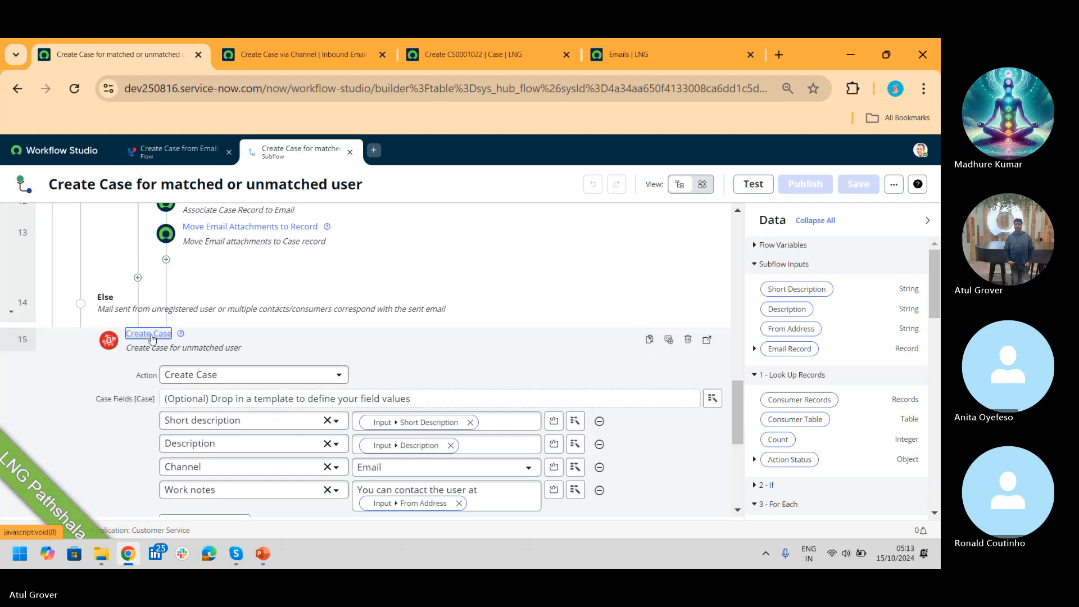
click(150, 336)
click(150, 336)
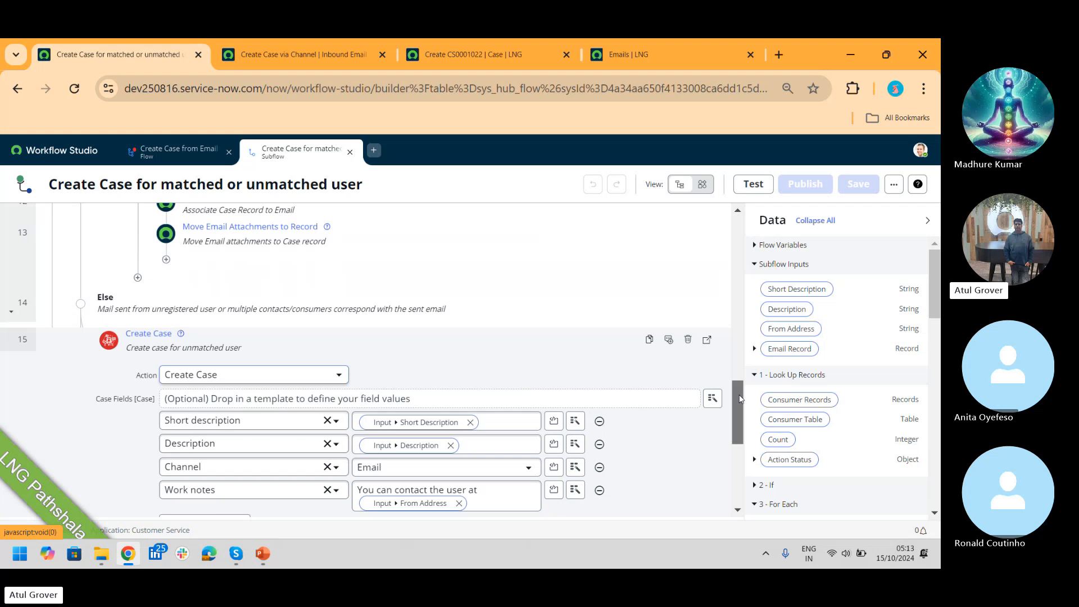
drag(739, 396, 742, 425)
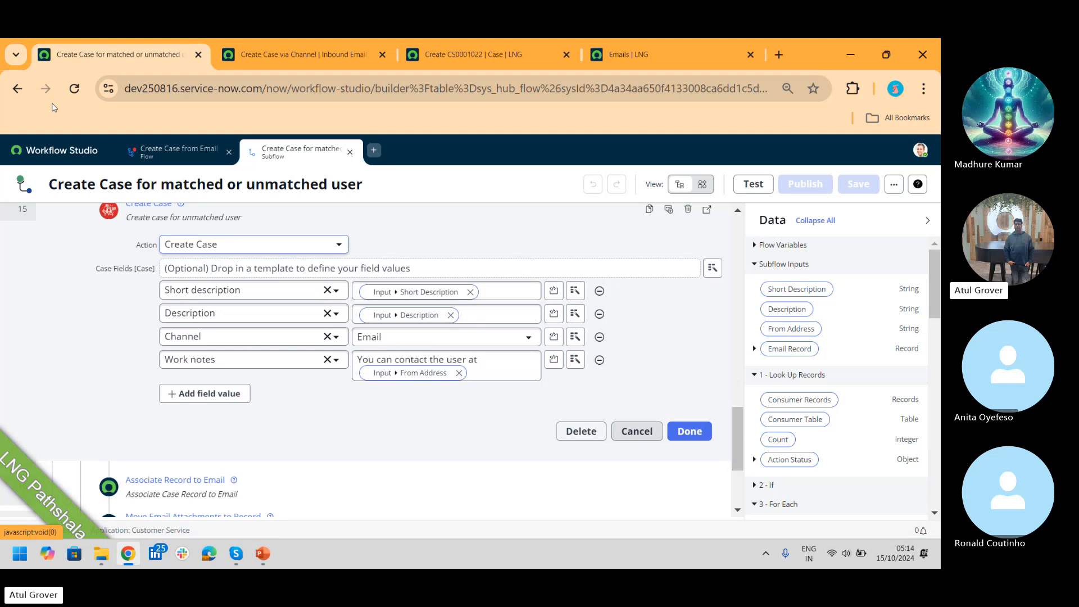
Step: Glance at the inbound email action script, return to the Workflow Studio subflow, then switch to Skype
click(299, 59)
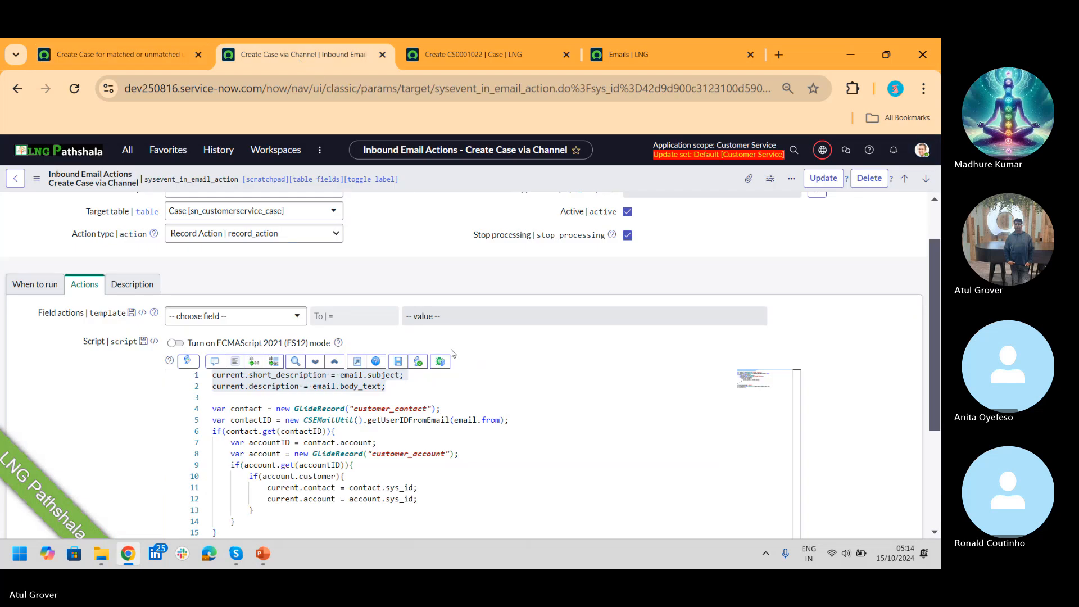
click(91, 51)
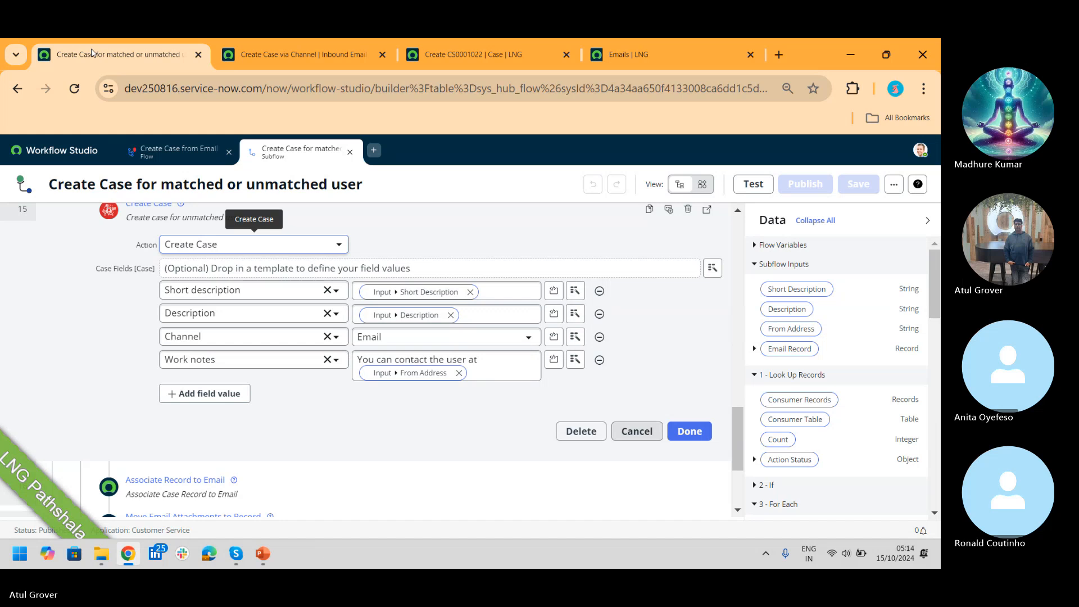
key(alt+Tab)
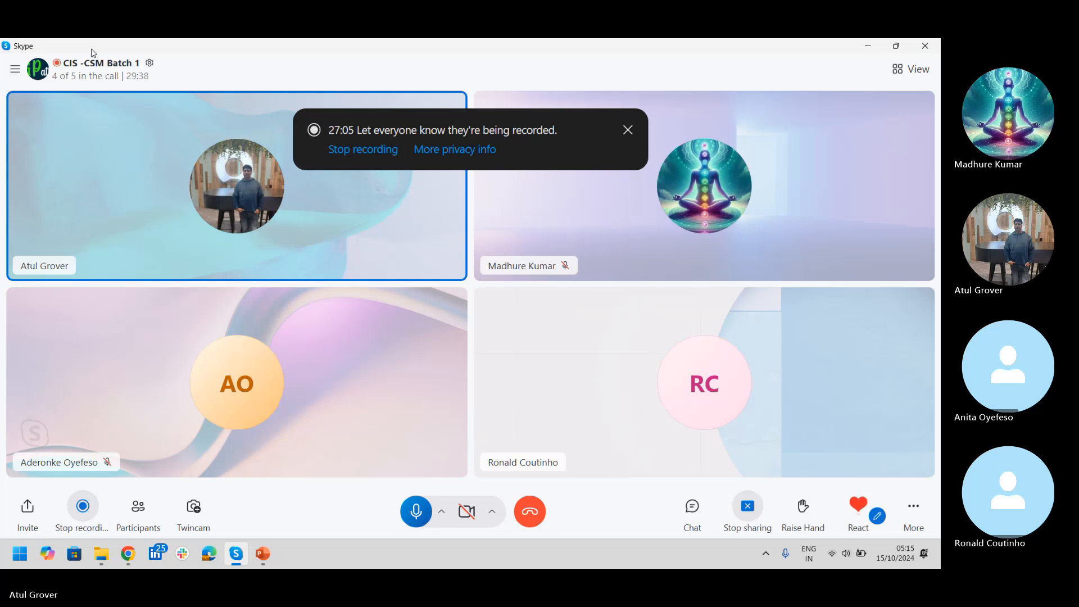
Step: Search 'note' from the Start menu and launch Notepad with the escalation class notes
key(alt+Tab)
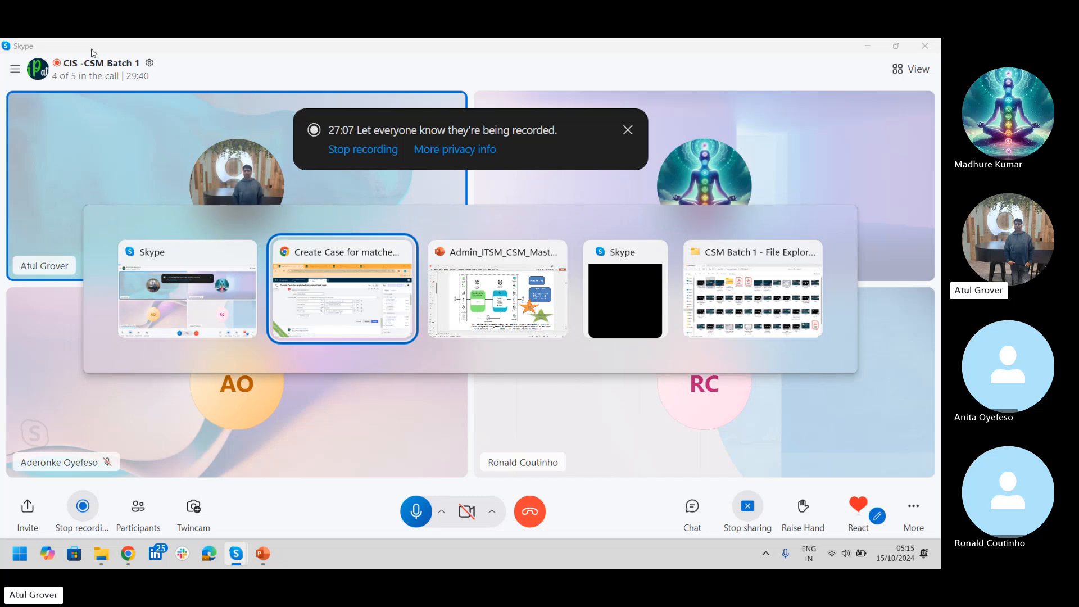
key(super)
text(note)
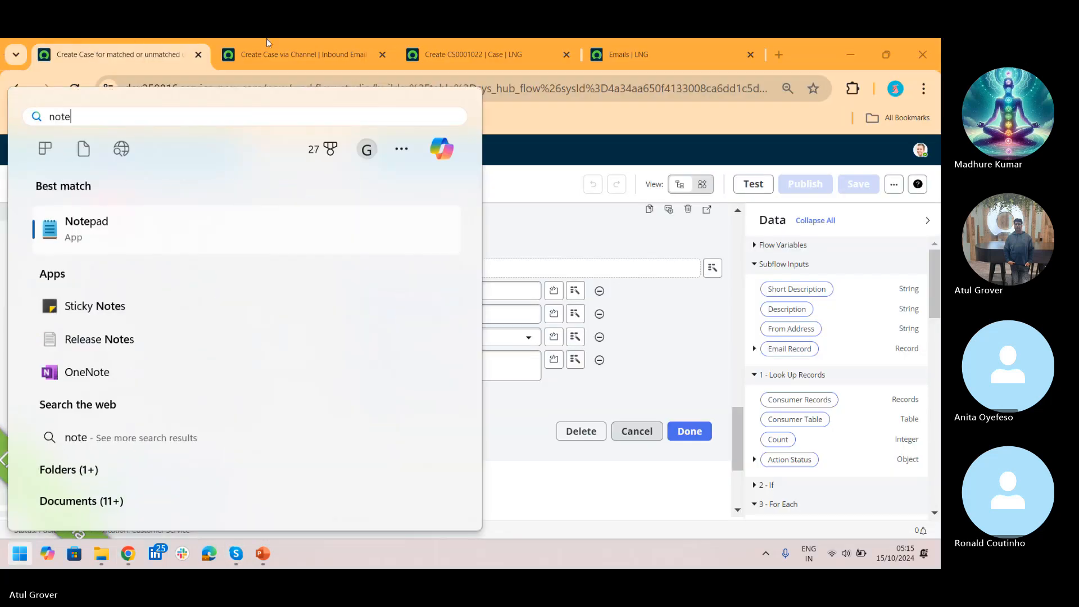
click(111, 229)
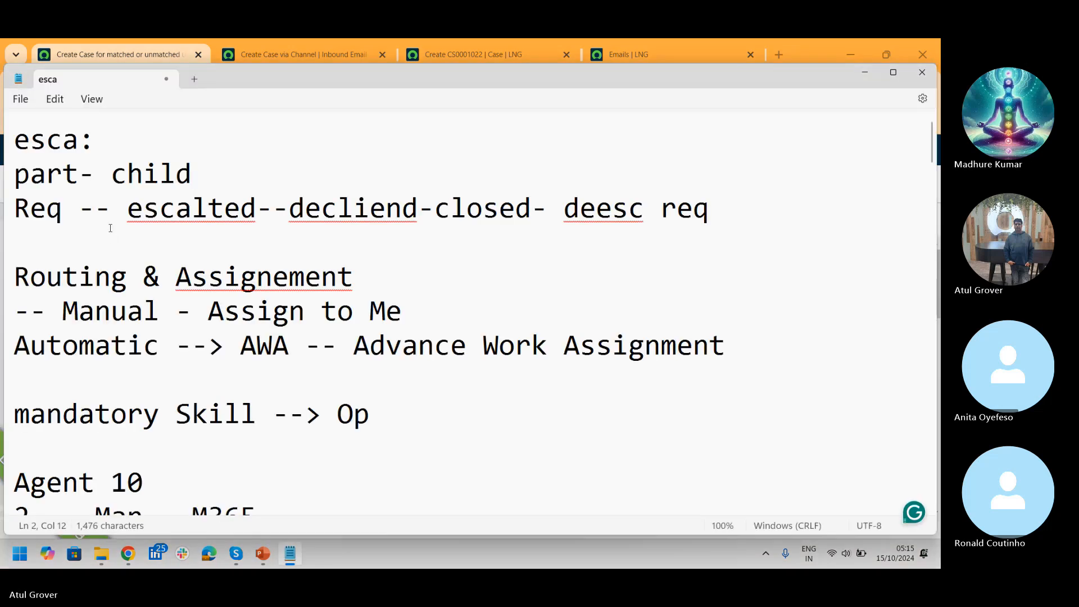
Step: Insert a 'Case type --->' heading above the existing notes, briefly checking case CS0001022 in the browser
key(Up)
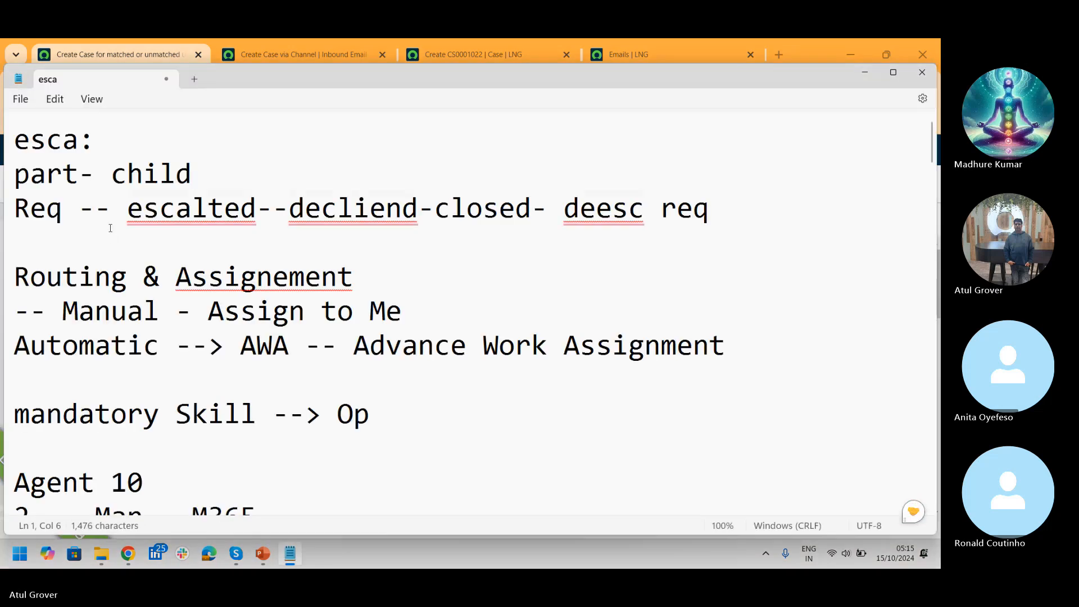
key(Home)
key(Return)
key(Return)
key(Up)
key(Up)
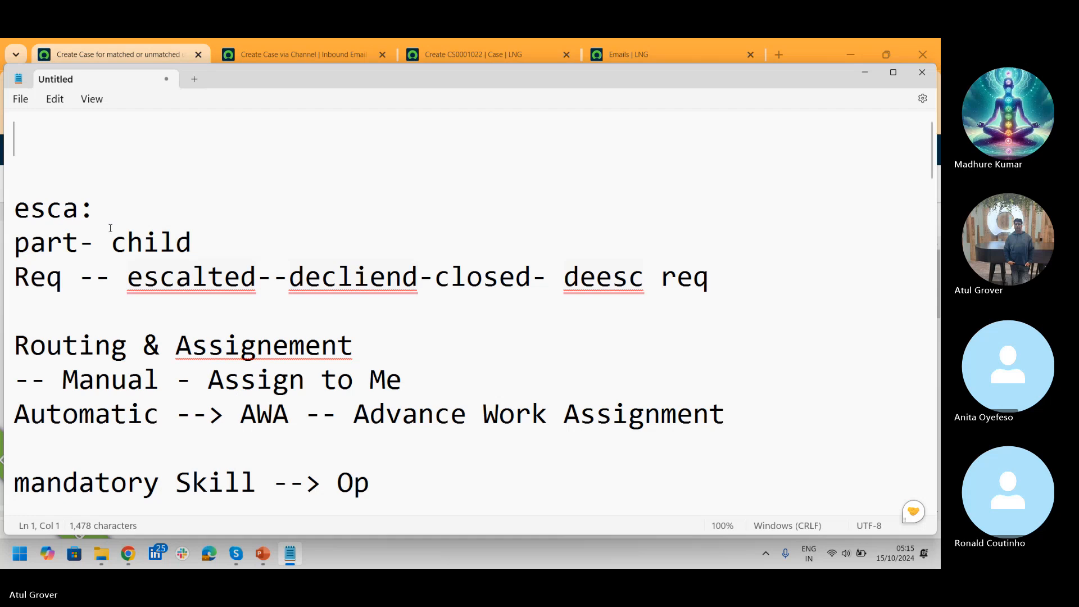
text(Case typ)
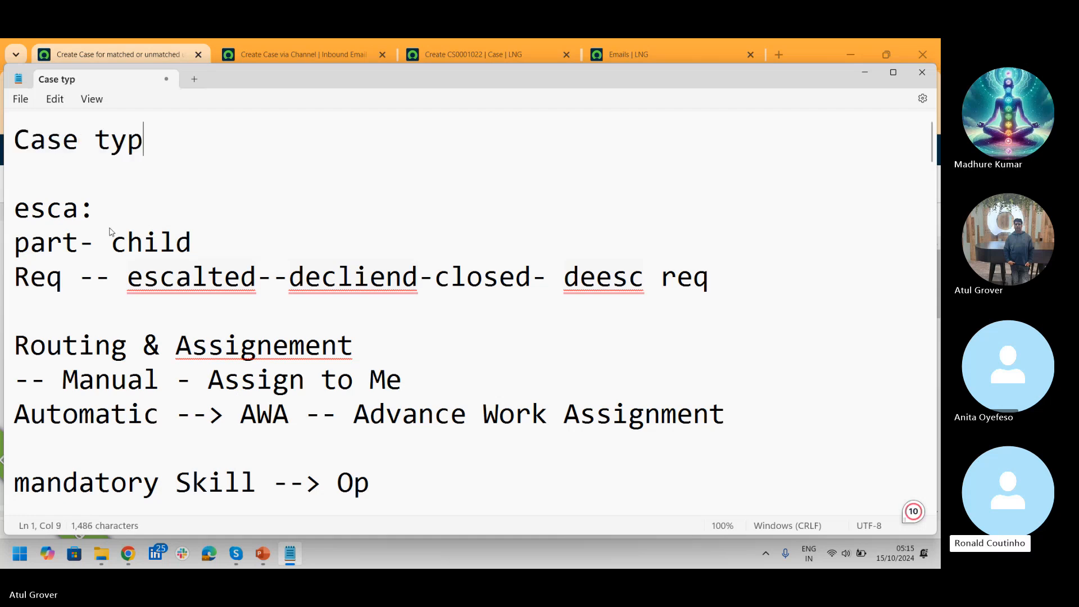
text(e --->)
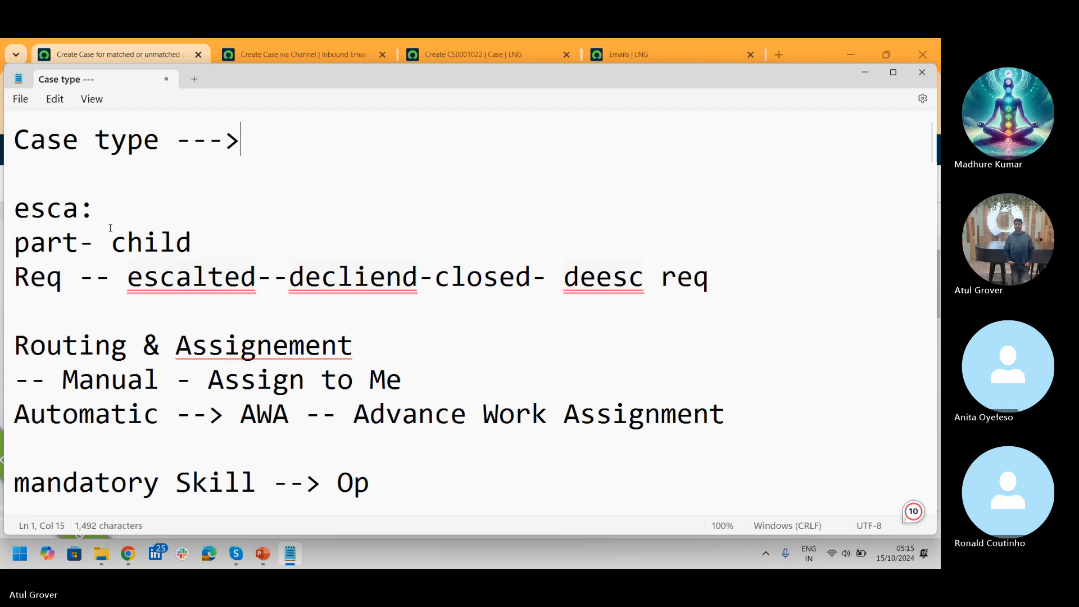
key(alt+Tab)
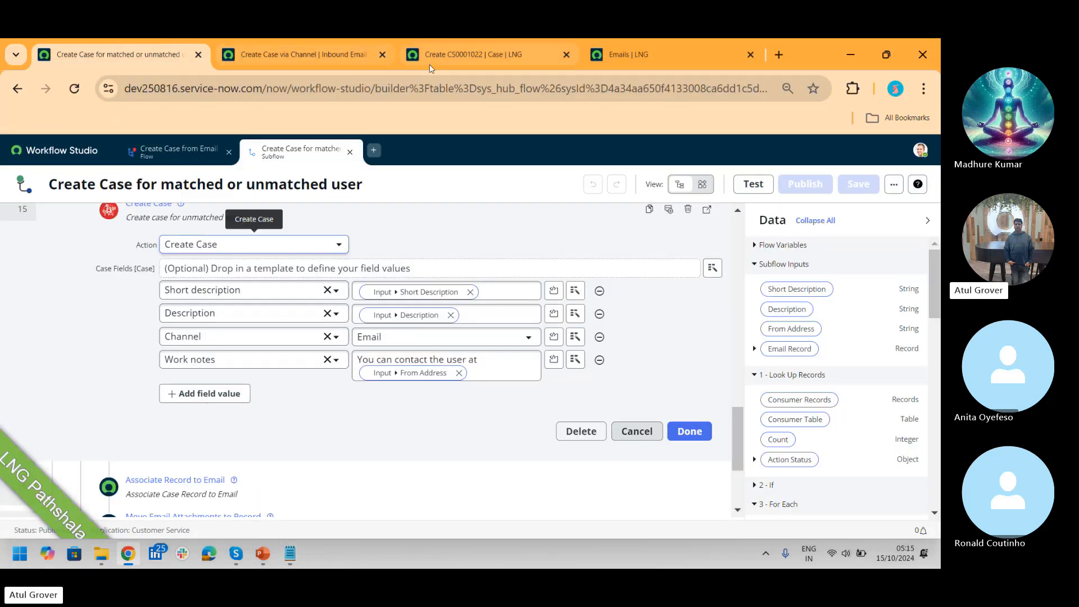
click(454, 59)
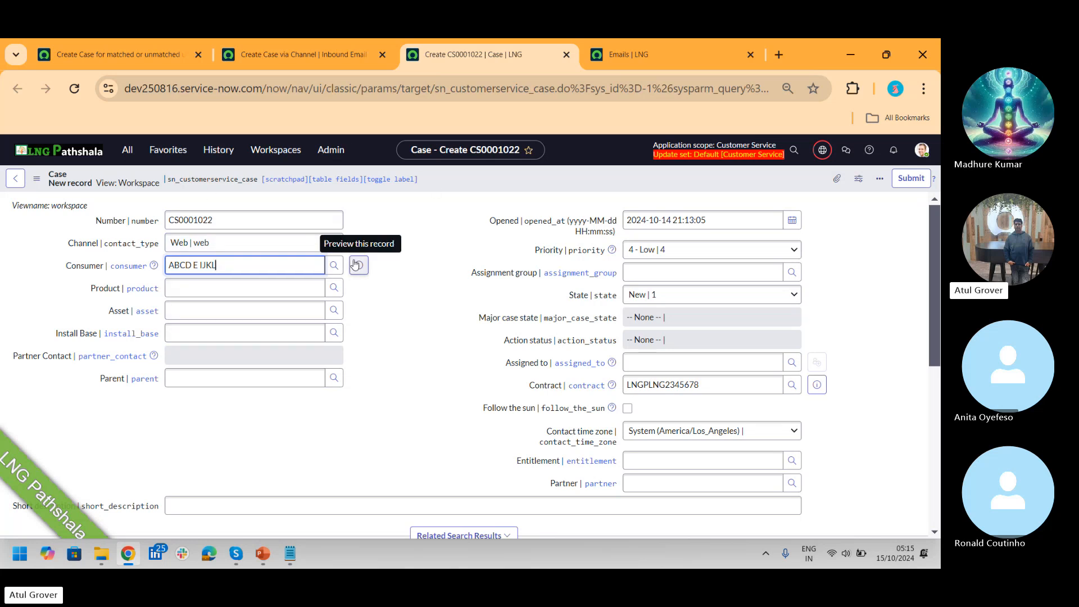
key(alt+Tab)
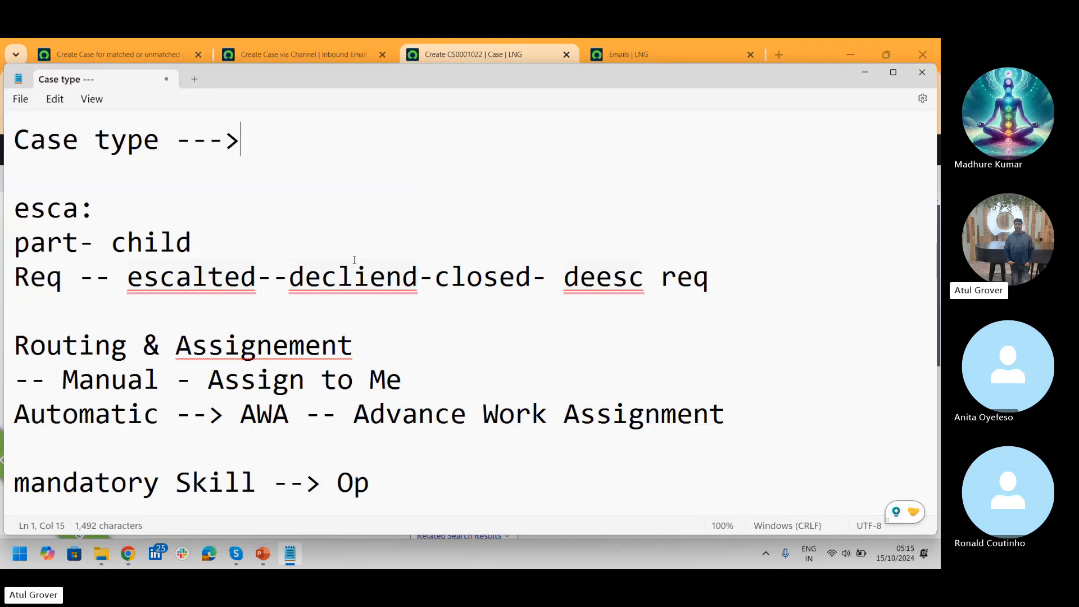
Step: List Bank and Loan on separate lines under the Case type heading
key(Return)
text(Bank)
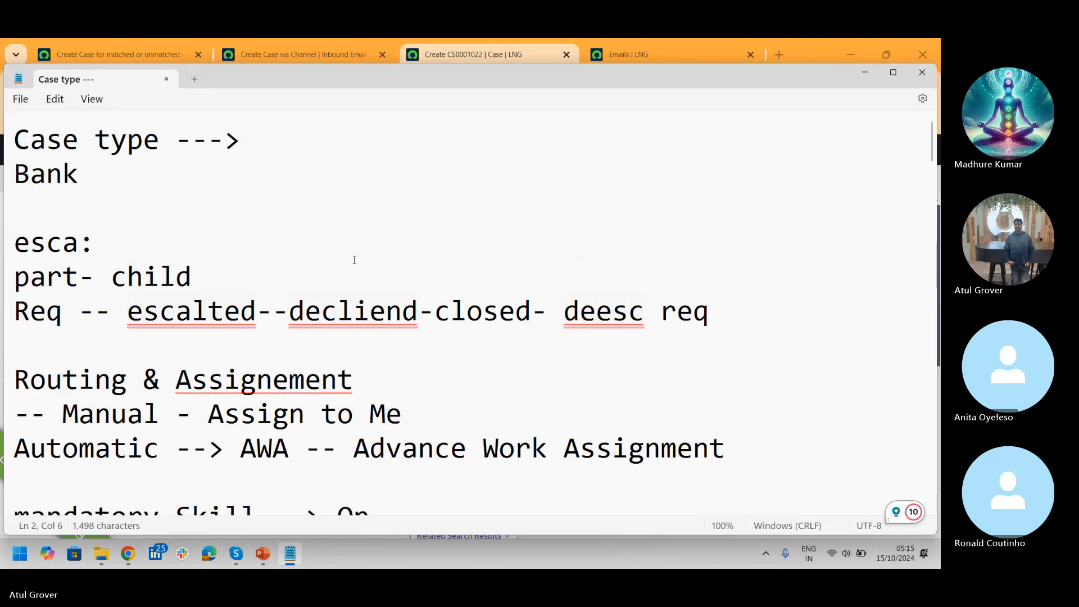
key(Return)
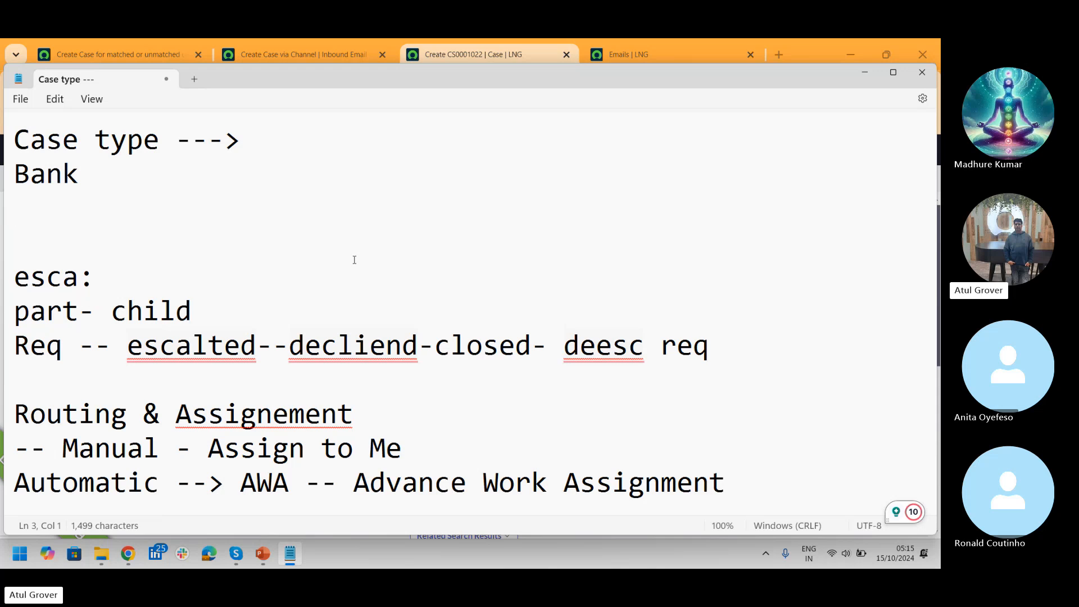
text(Lom)
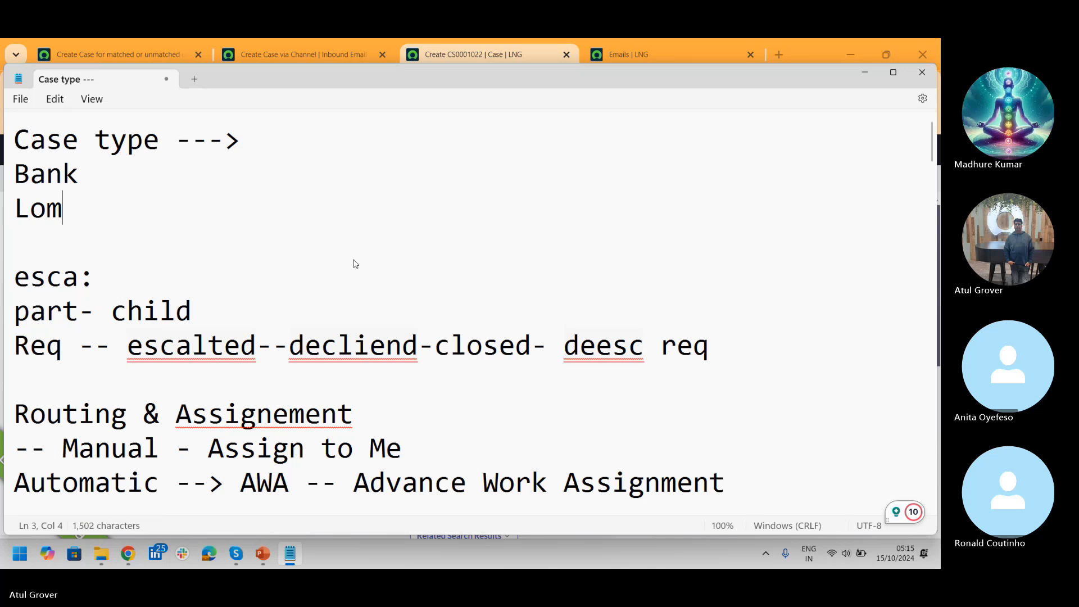
key(BackSpace)
text(an)
key(Return)
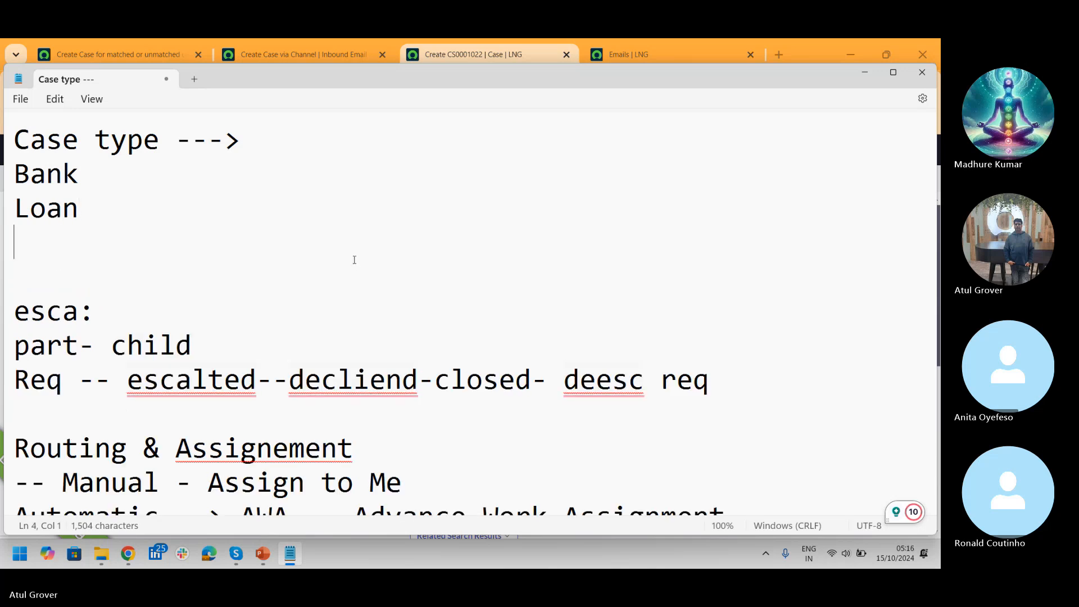
Step: Add Credit, Debit and Daily Banking on their own lines, correcting typos
text(Credit)
key(Return)
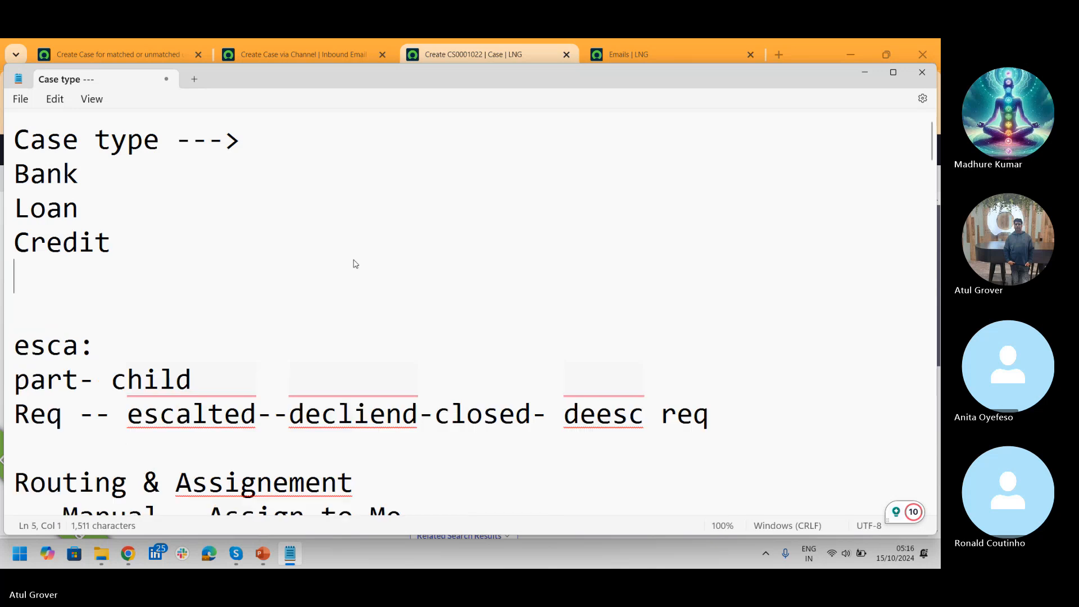
text(Debit)
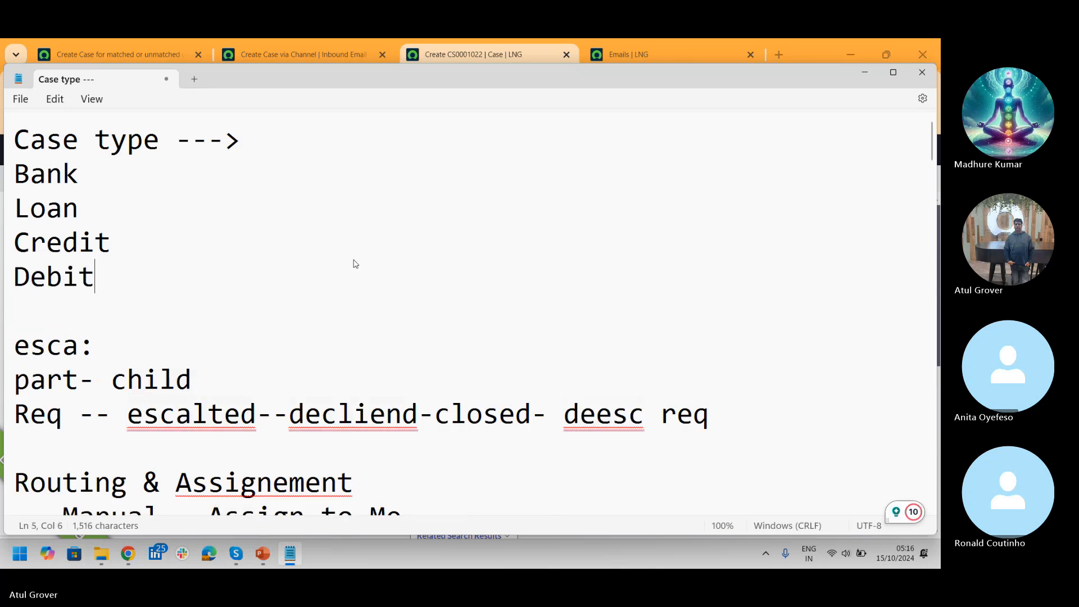
key(Return)
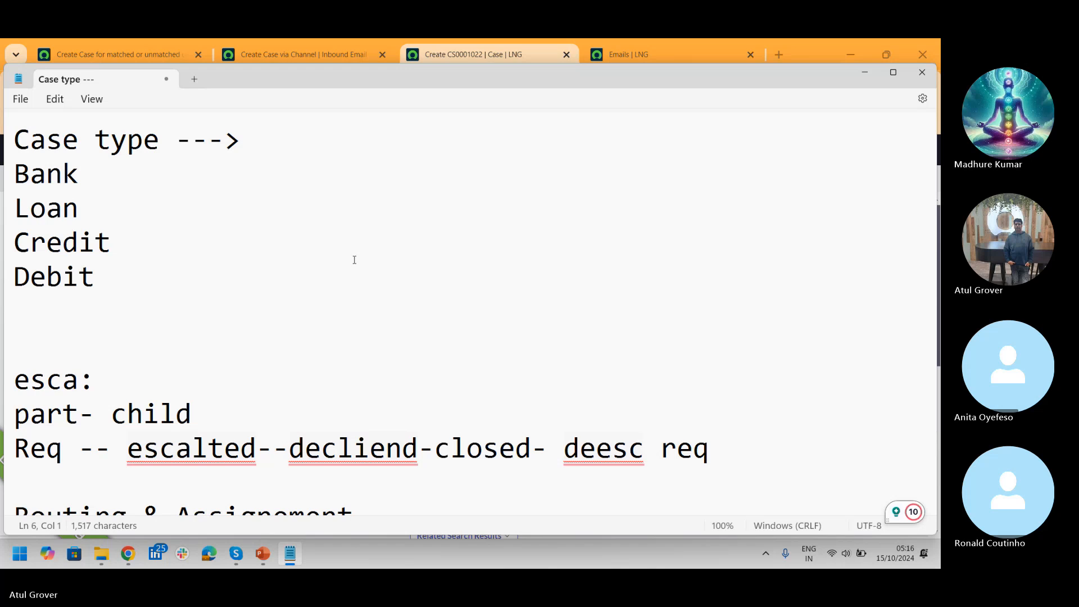
text(Daul)
key(BackSpace)
key(BackSpace)
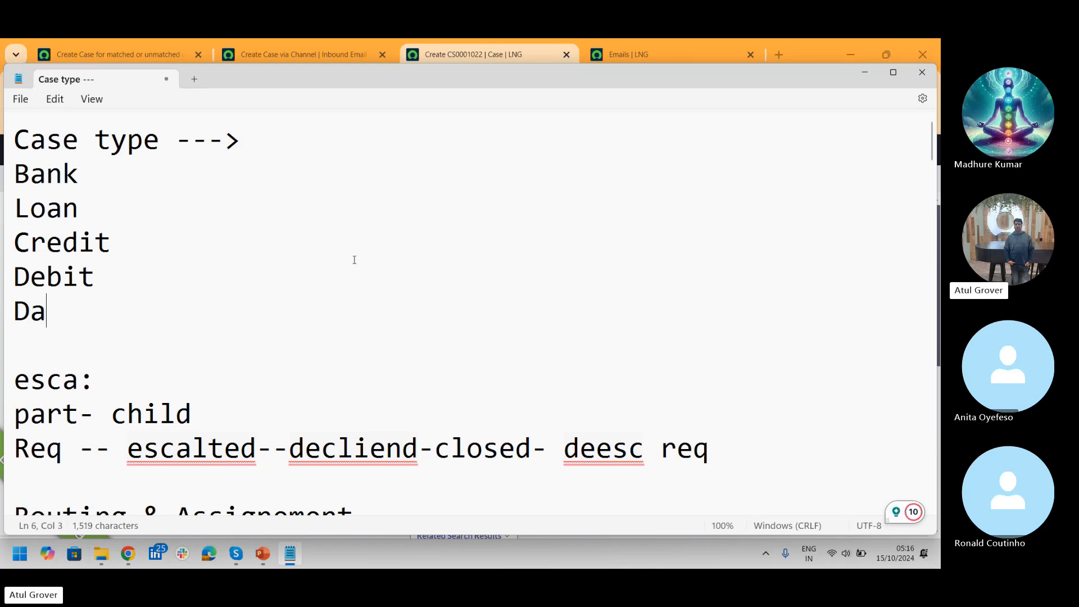
text(i;y)
key(BackSpace)
key(BackSpace)
key(BackSpace)
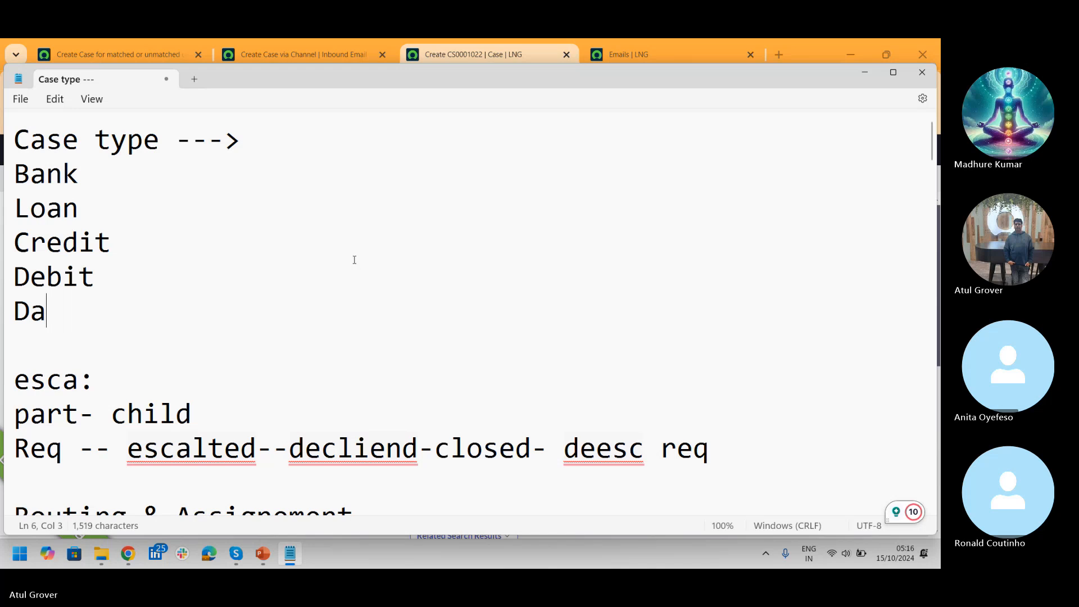
text(ily Banking)
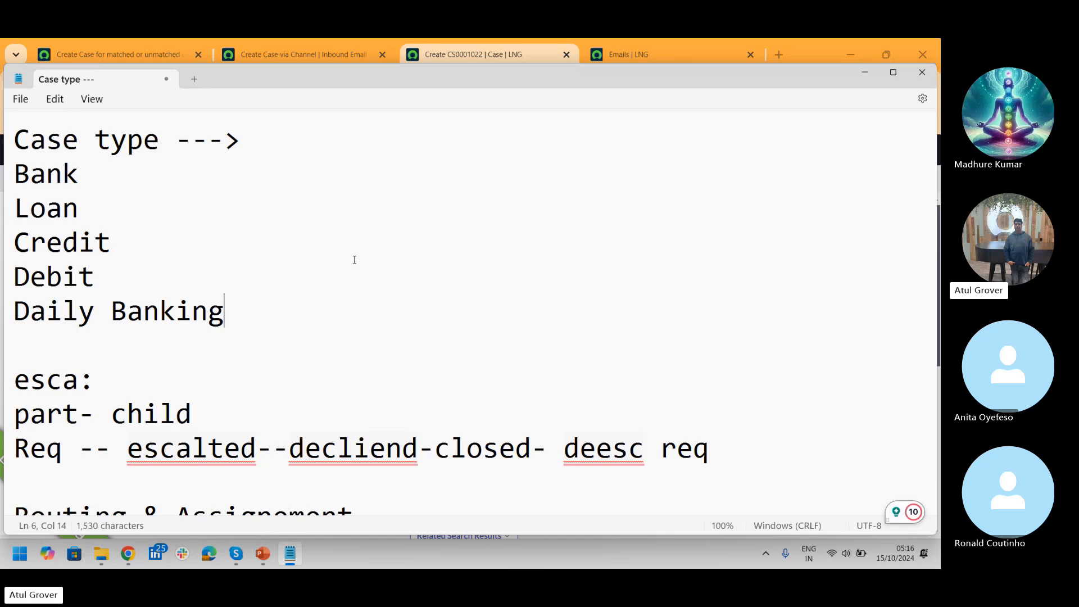
Step: Start a new Hospital group heading below Daily Banking
drag(251, 308, 2, 318)
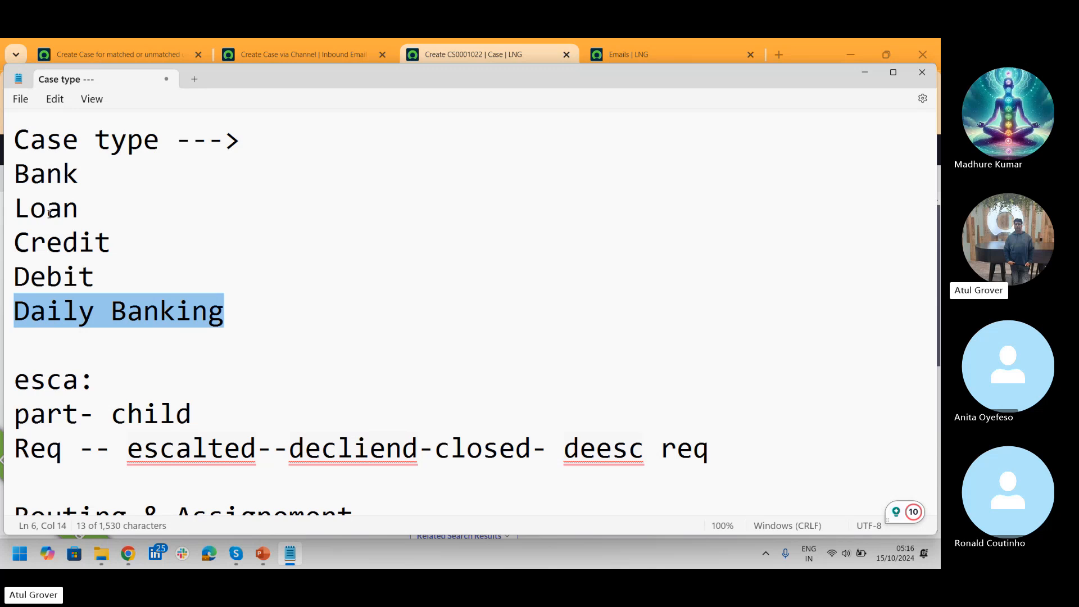
click(244, 298)
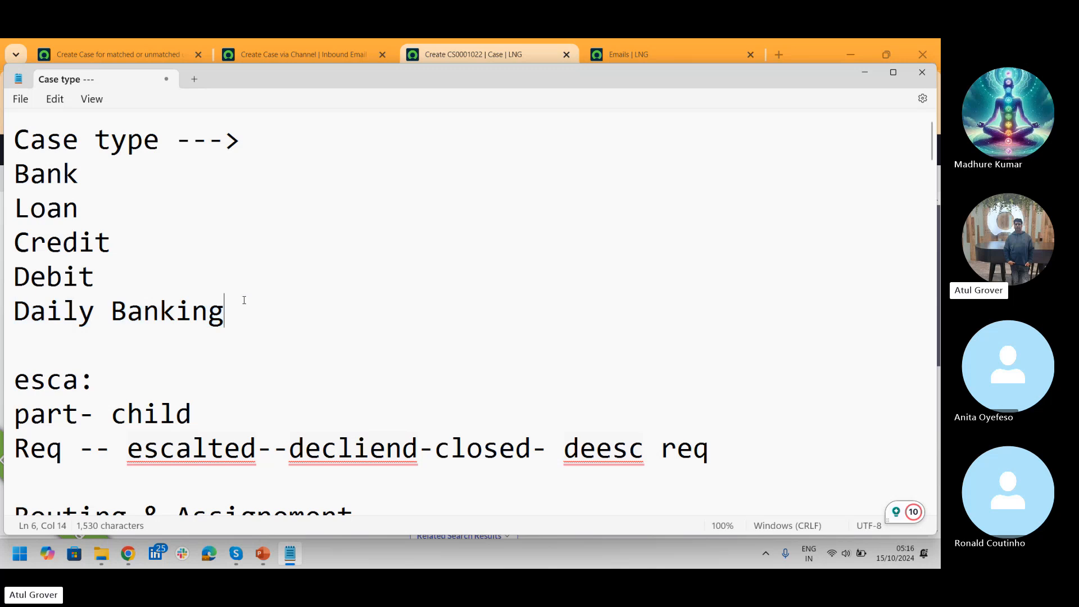
key(Return)
key(Return)
text(Hosi)
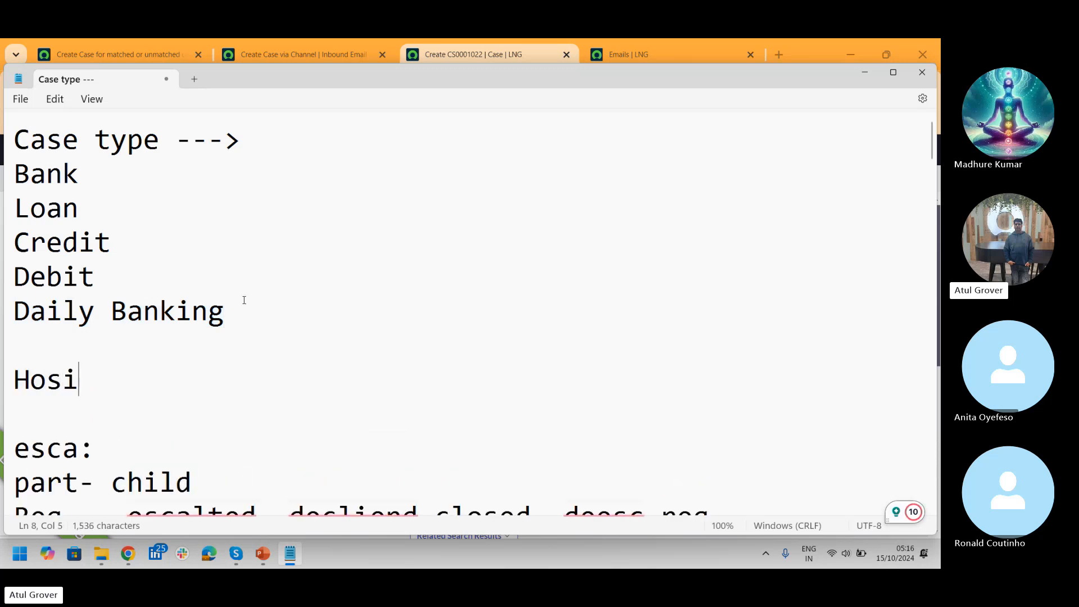
key(BackSpace)
text(pital)
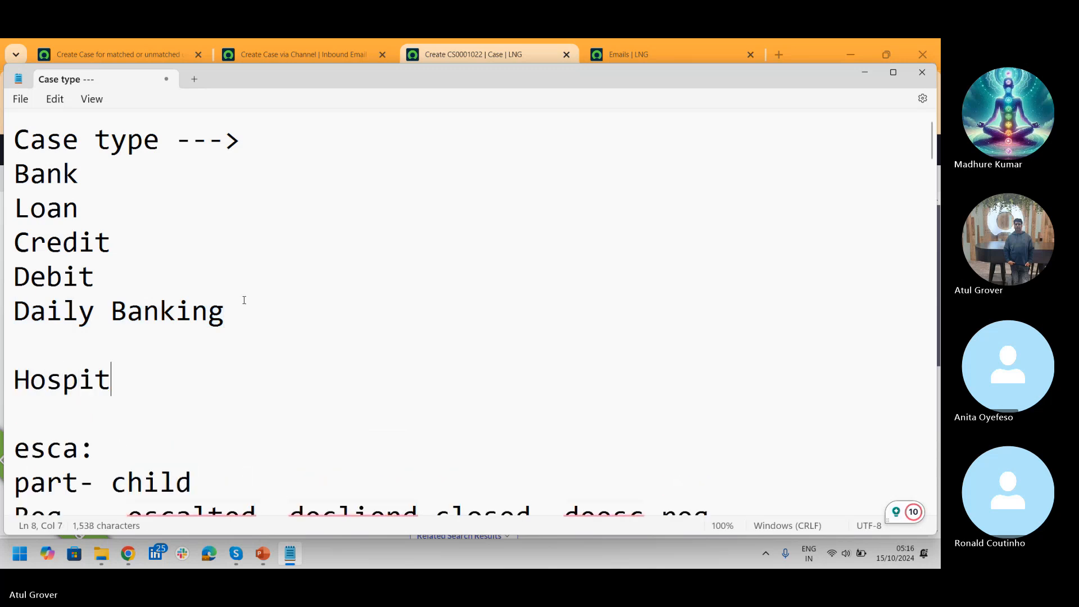
key(Return)
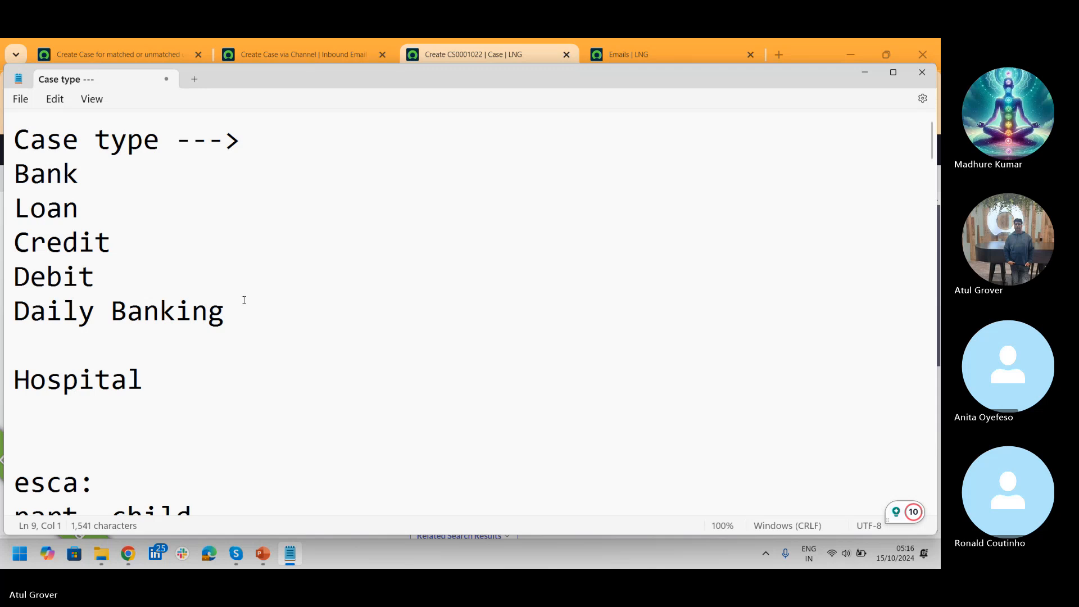
Step: List Admission, Operated and follow up under Hospital, fixing spelling mistakes
text(Admited)
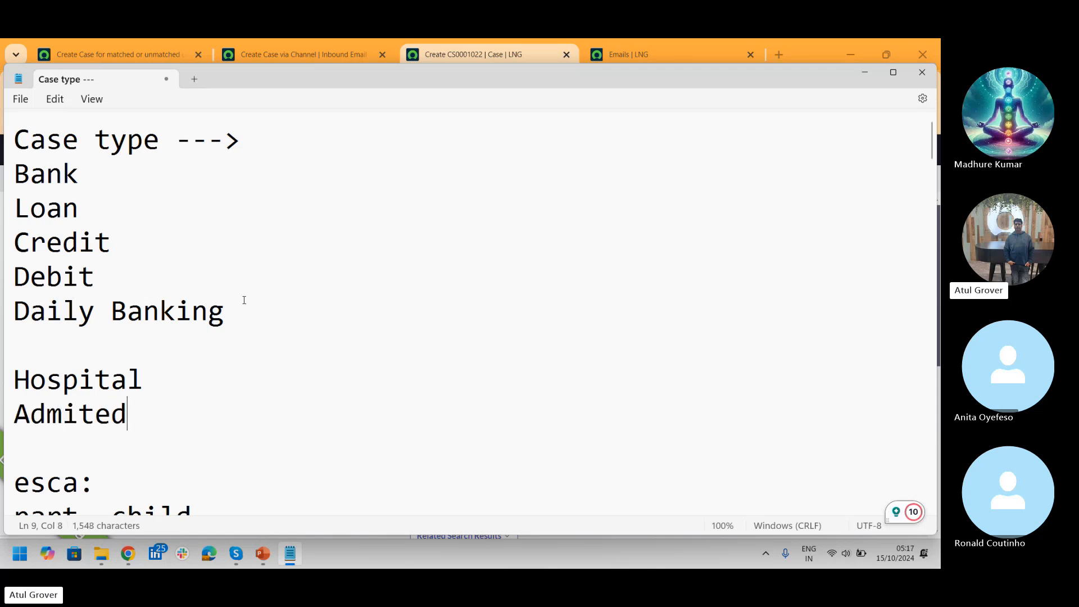
key(BackSpace)
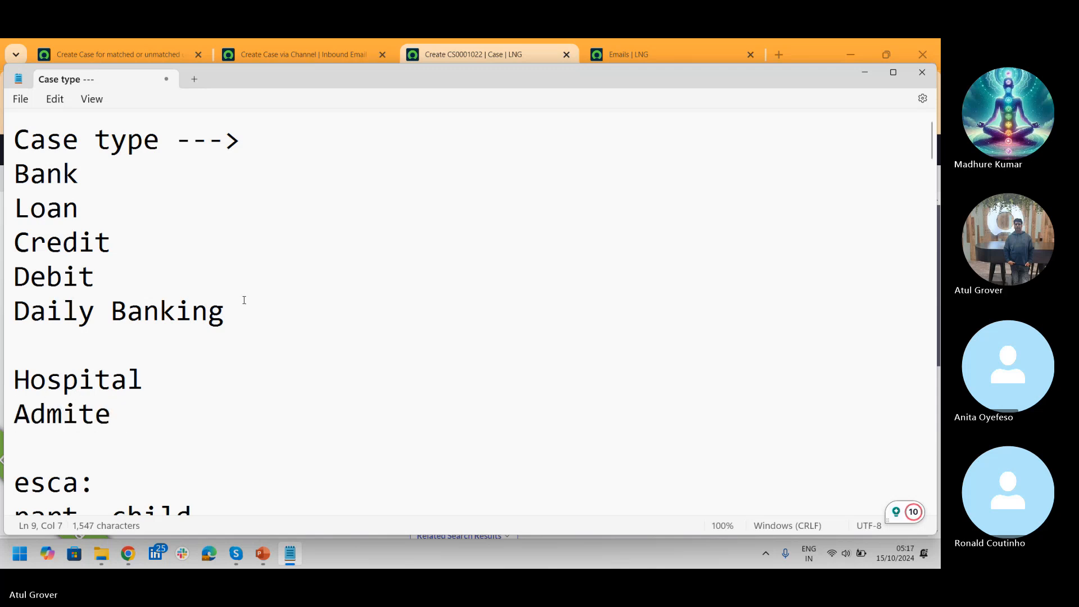
key(Return)
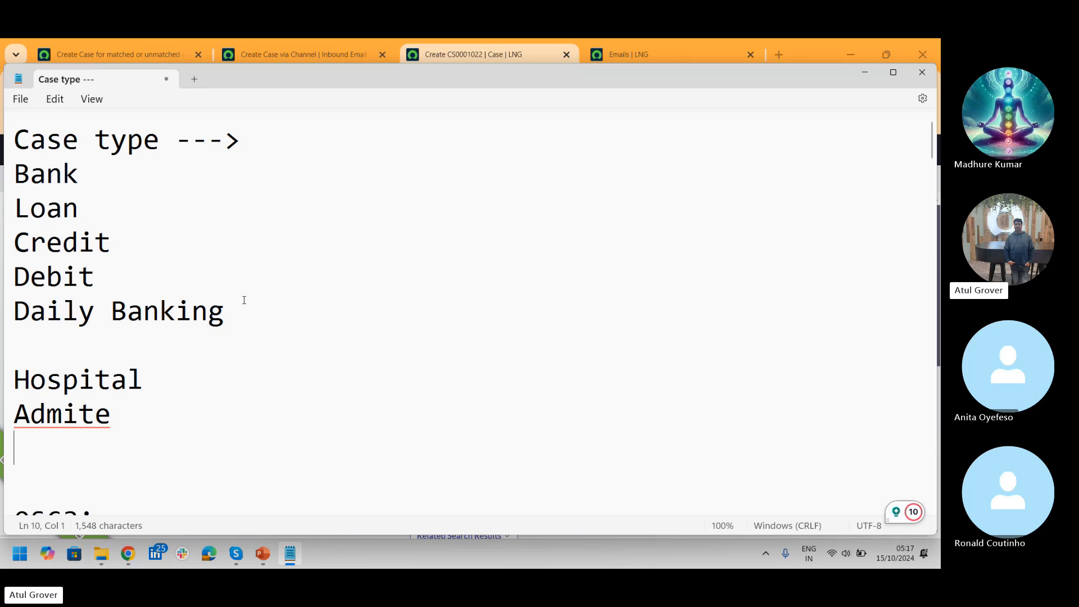
key(BackSpace)
key(BackSpace)
key(BackSpace)
key(BackSpace)
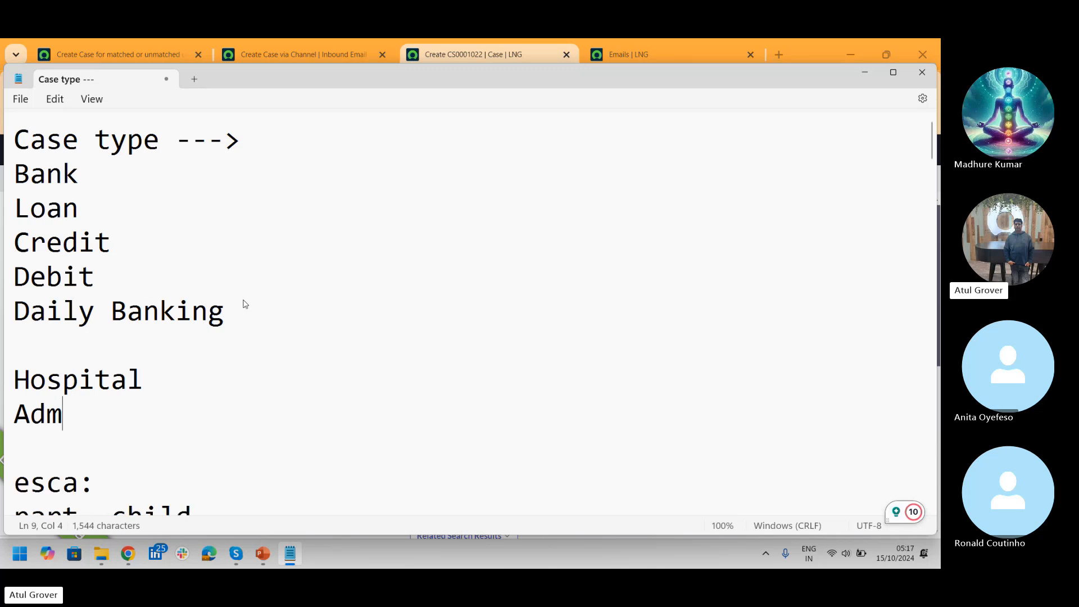
text(ission)
key(Return)
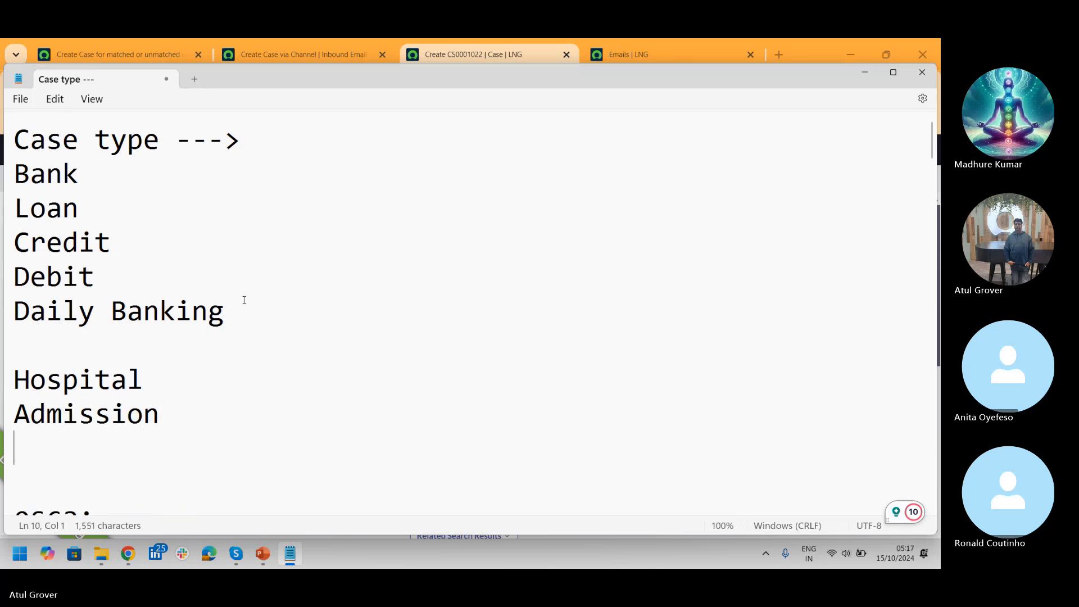
text(Operated)
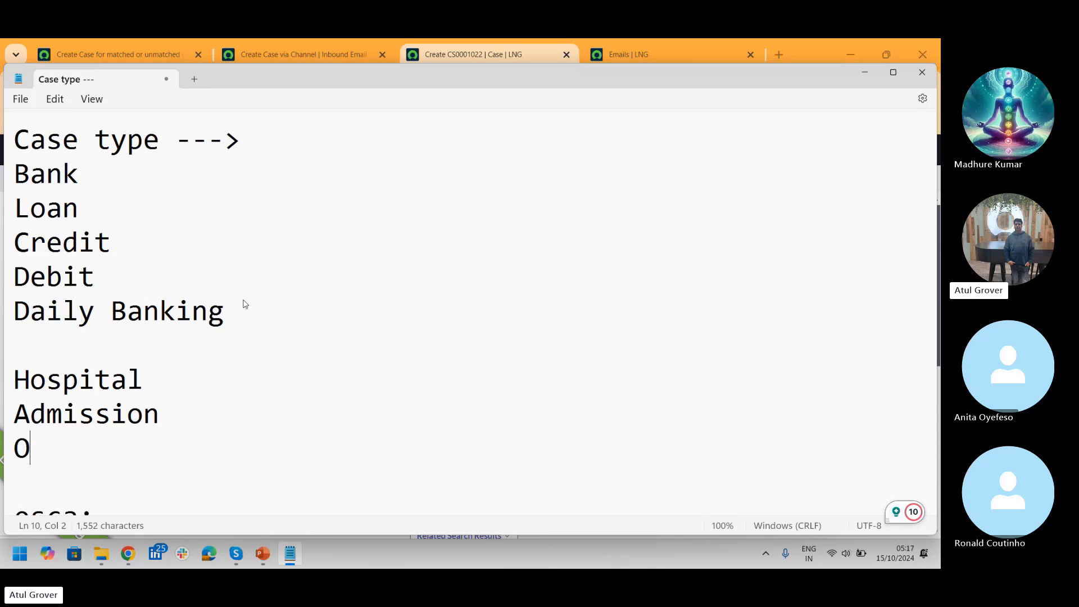
key(Return)
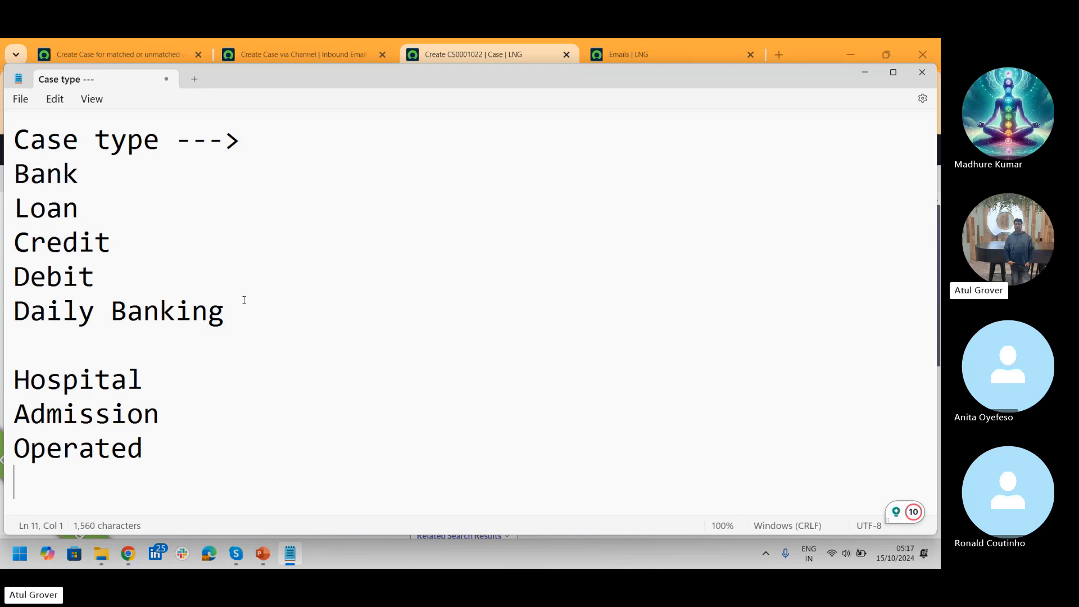
text(G)
key(BackSpace)
text(folo)
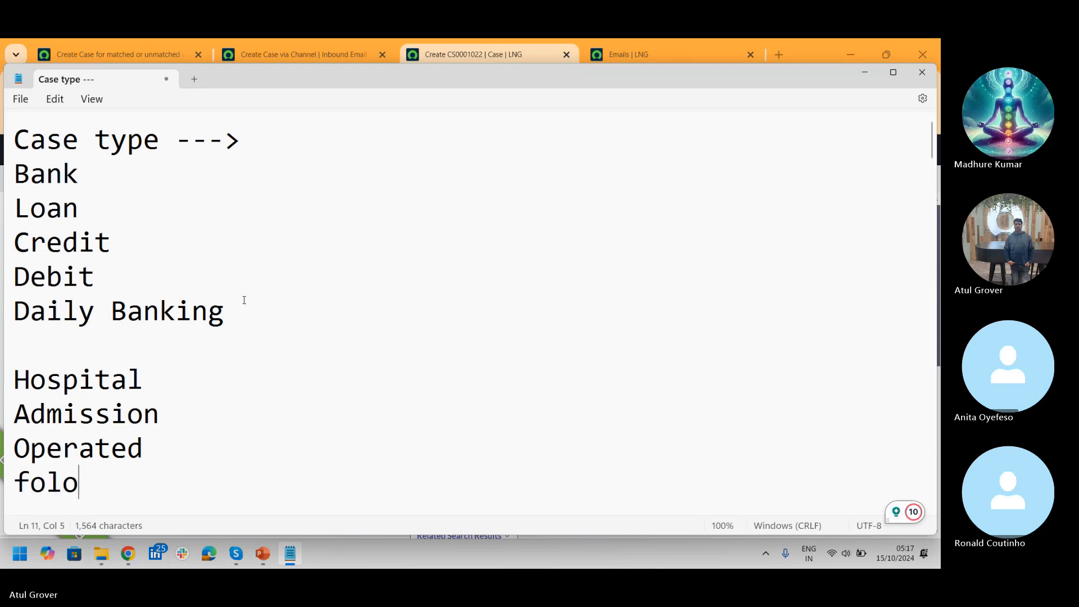
key(BackSpace)
text(low up)
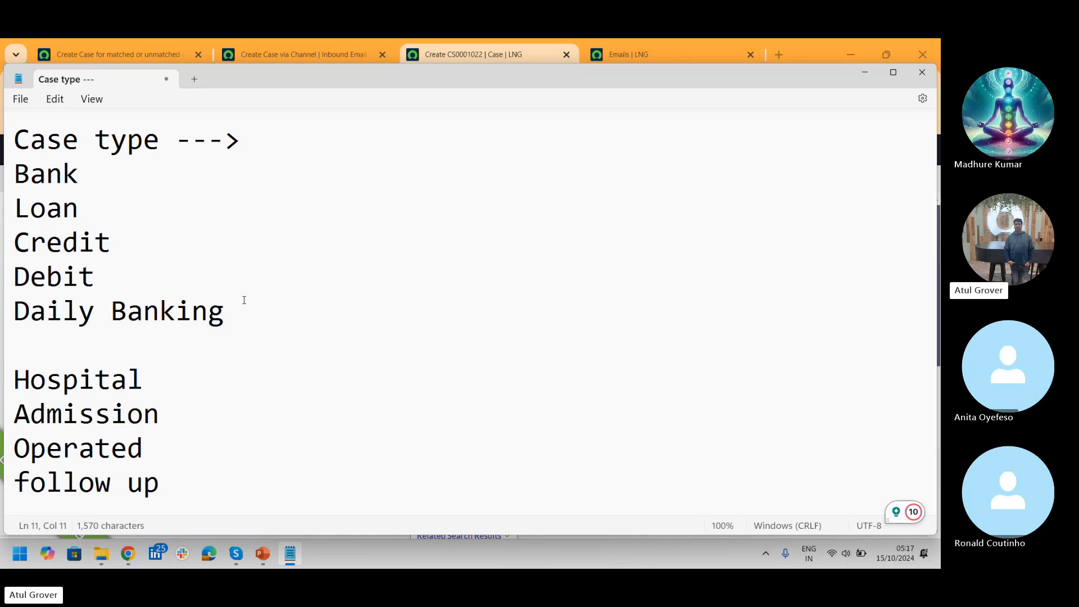
Step: Highlight the Admission, Operated and follow up entries one by one
drag(167, 412, 3, 410)
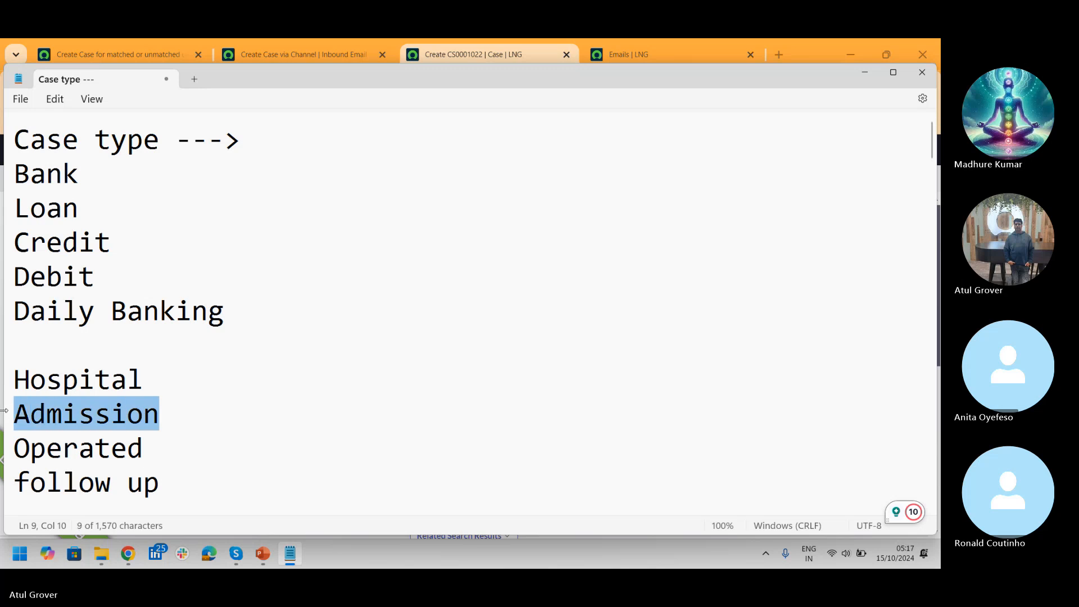
click(146, 452)
drag(146, 451, 5, 451)
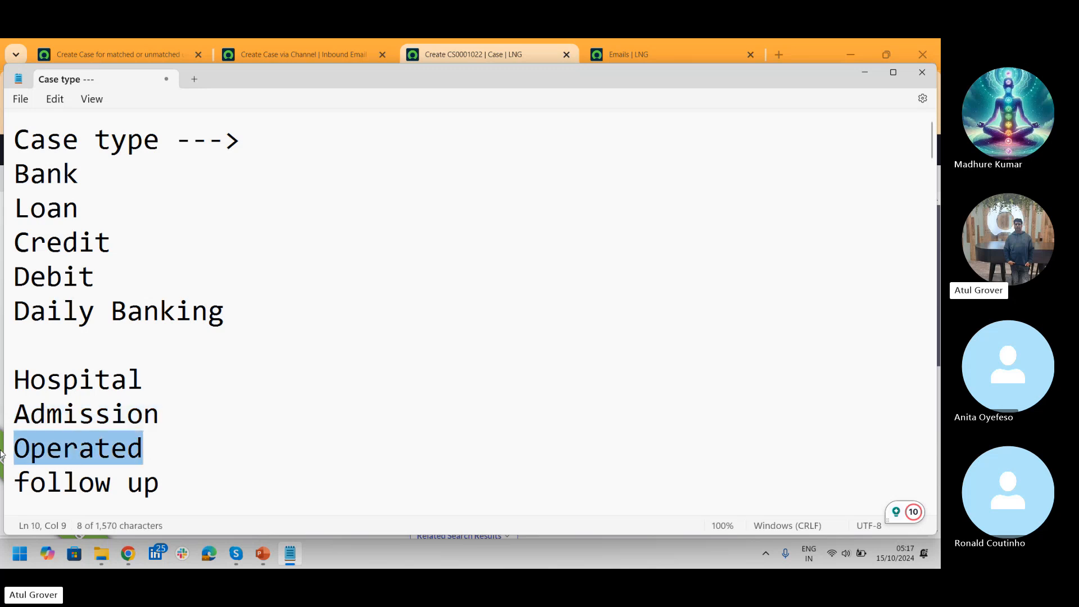
drag(178, 484, 3, 483)
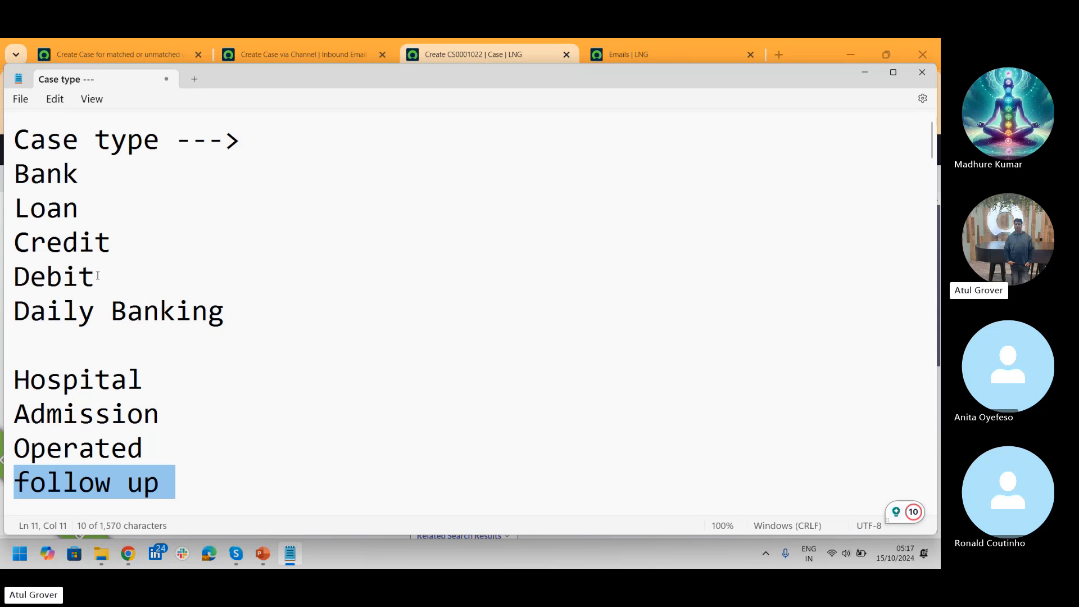
Step: Add ATM, Cheque and 'Intnert banking' below Daily Banking, correcting the garbled 'bqcnking'
click(262, 310)
key(Return)
text(AT)
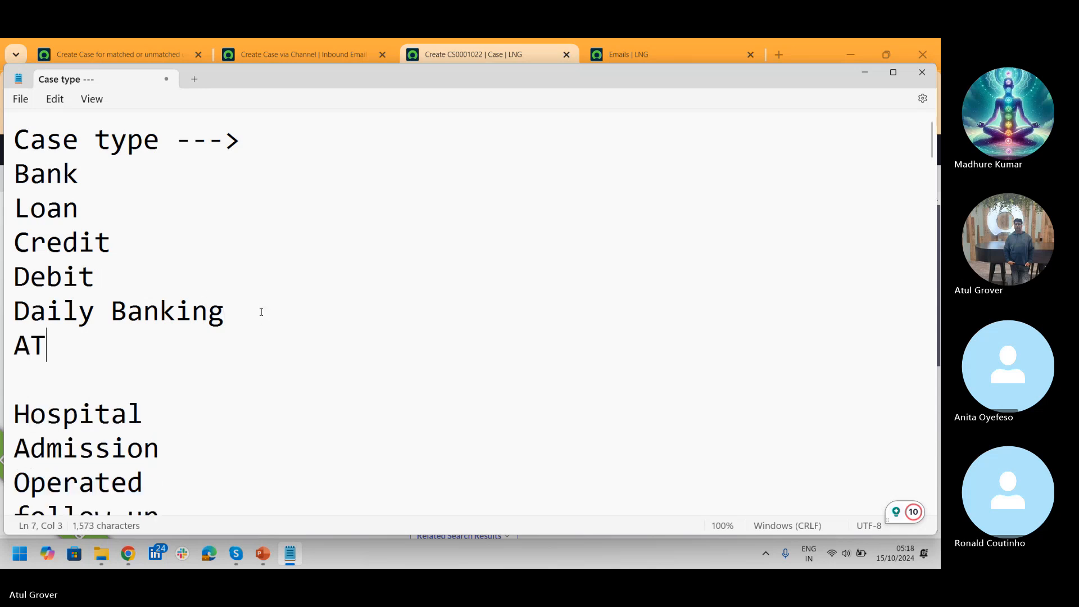
text(M)
key(Return)
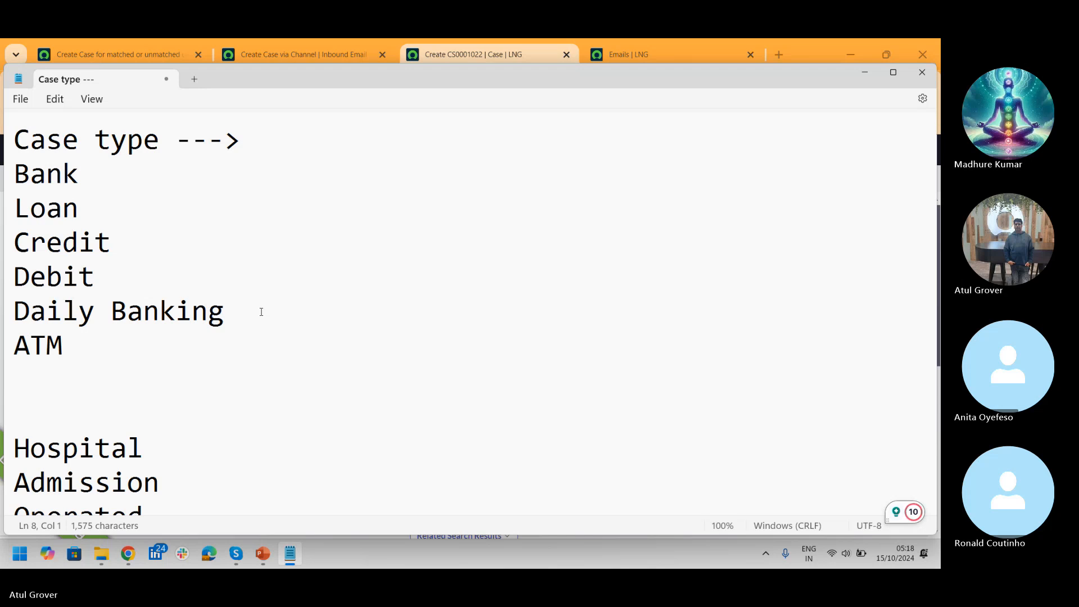
text(Cheque)
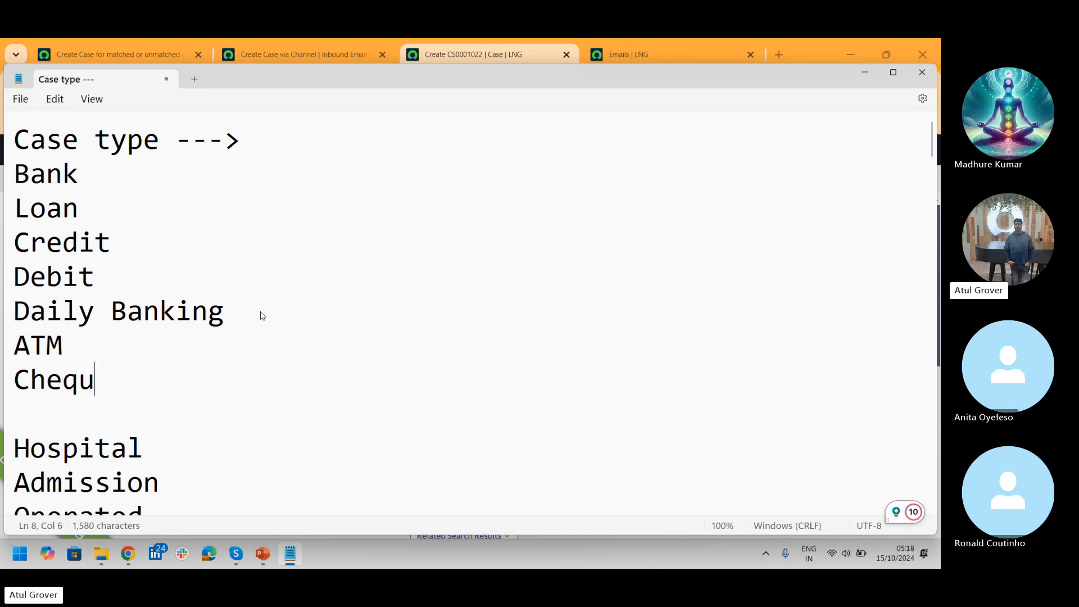
key(Return)
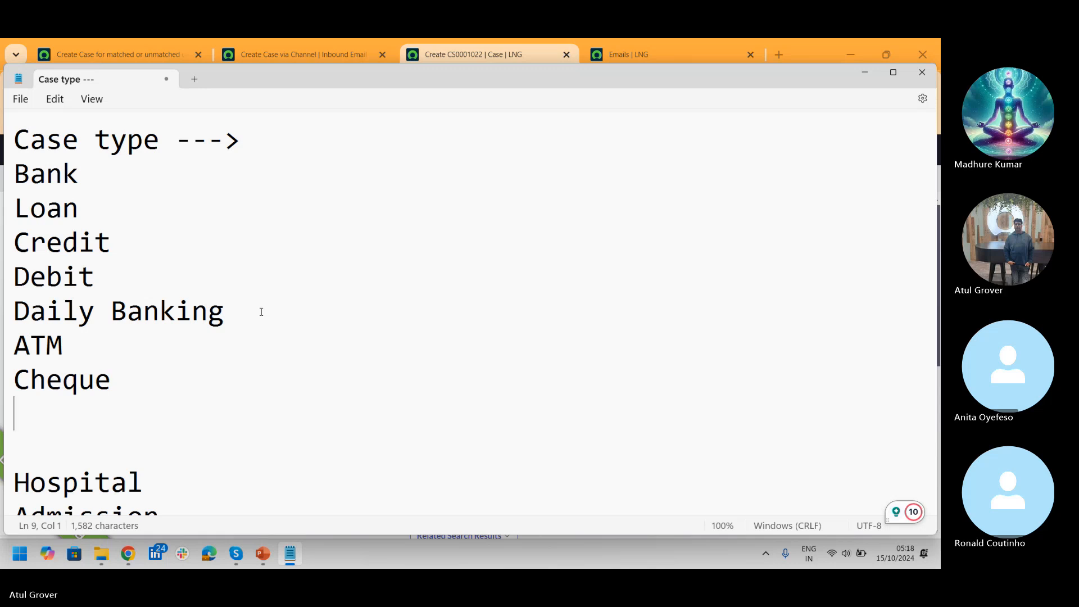
text(Intenrt)
key(BackSpace)
key(BackSpace)
key(BackSpace)
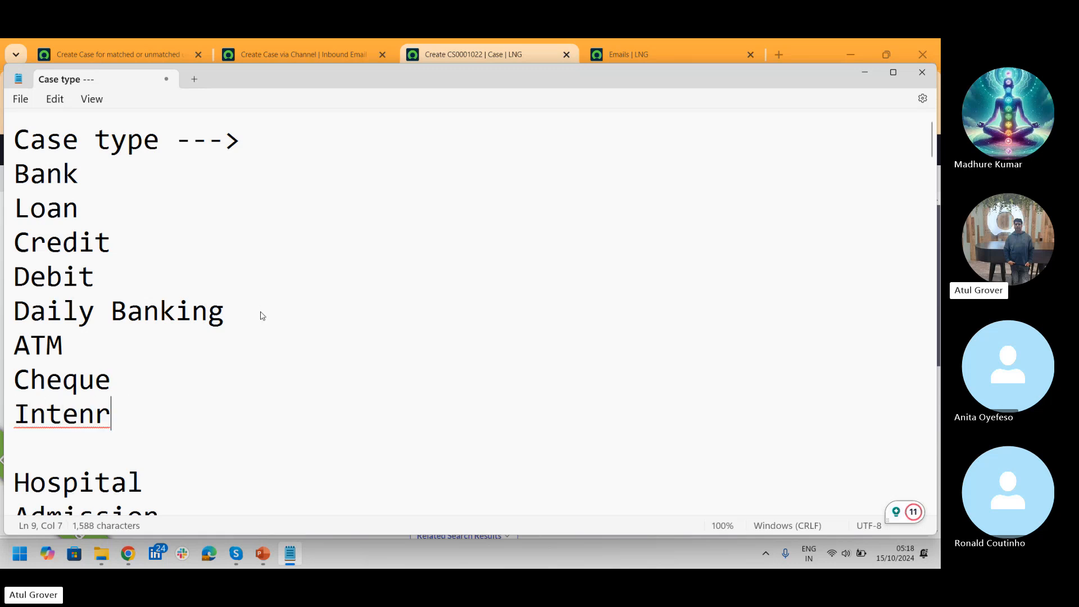
key(BackSpace)
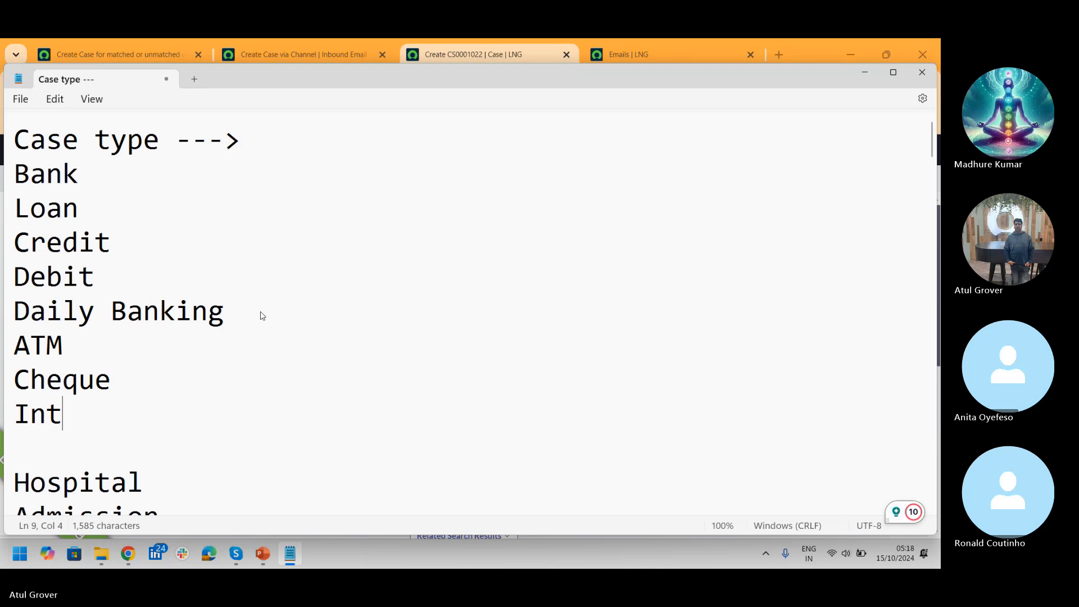
text(nert bqcnking)
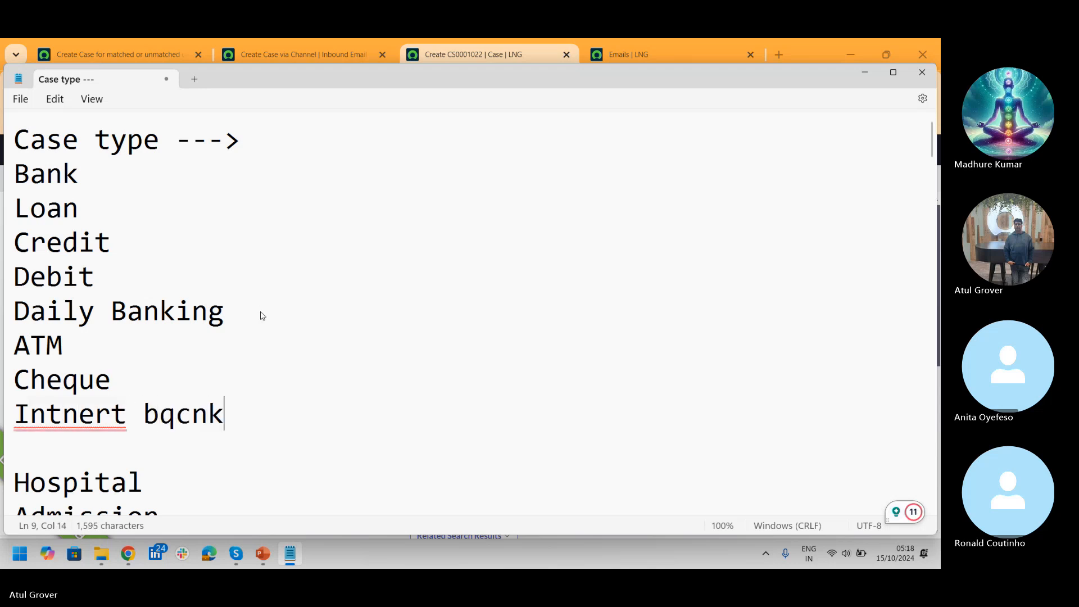
key(BackSpace)
key(BackSpace)
key(BackSpace)
key(BackSpace)
key(BackSpace)
key(BackSpace)
key(BackSpace)
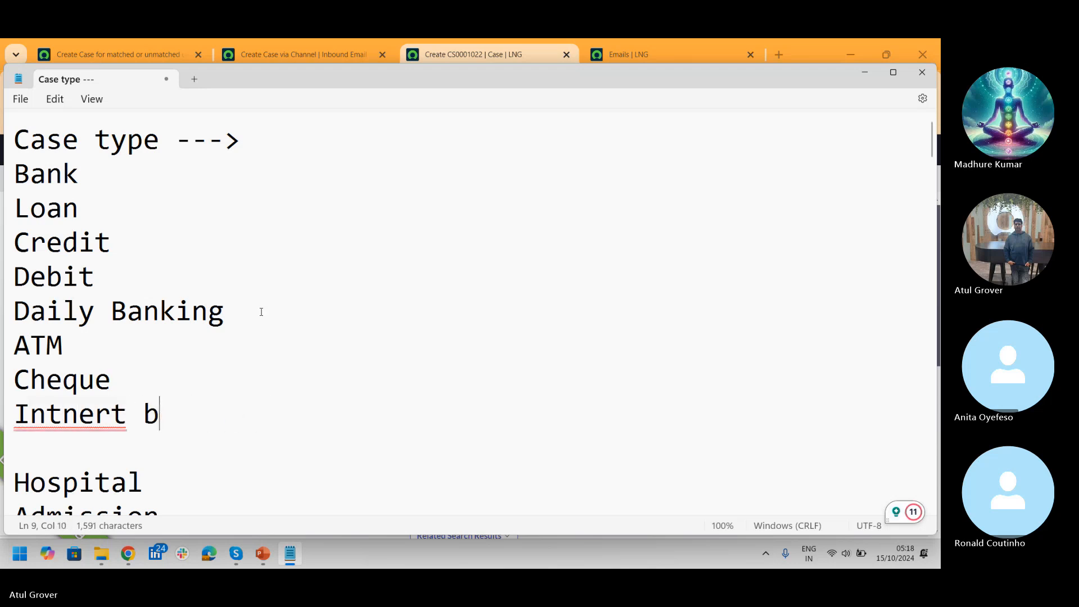
text(anking)
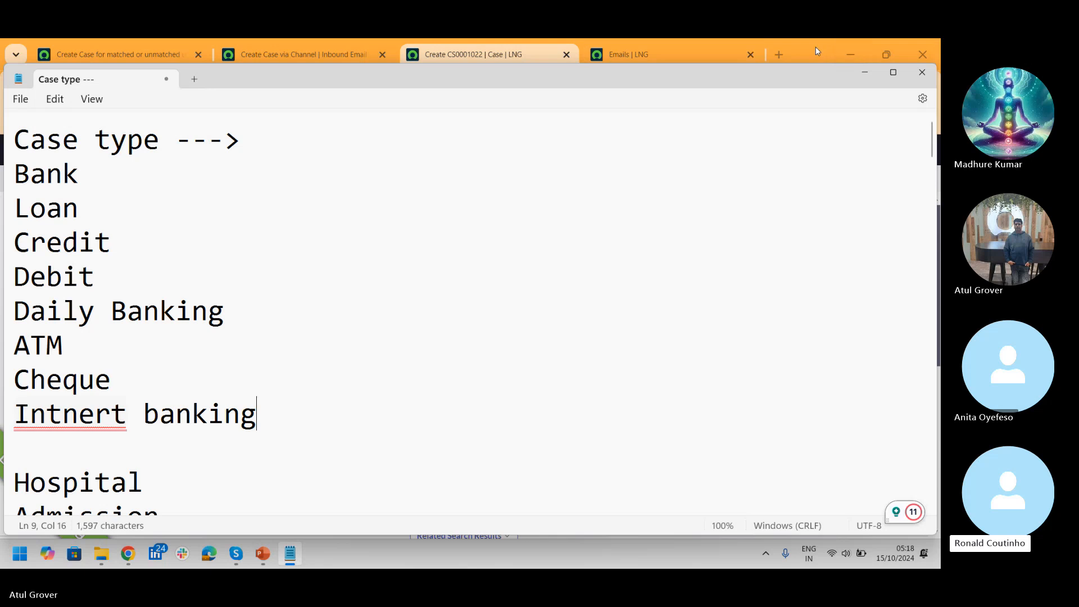
Step: In a new tab, search 'sbi' and open the State Bank of India website
click(778, 53)
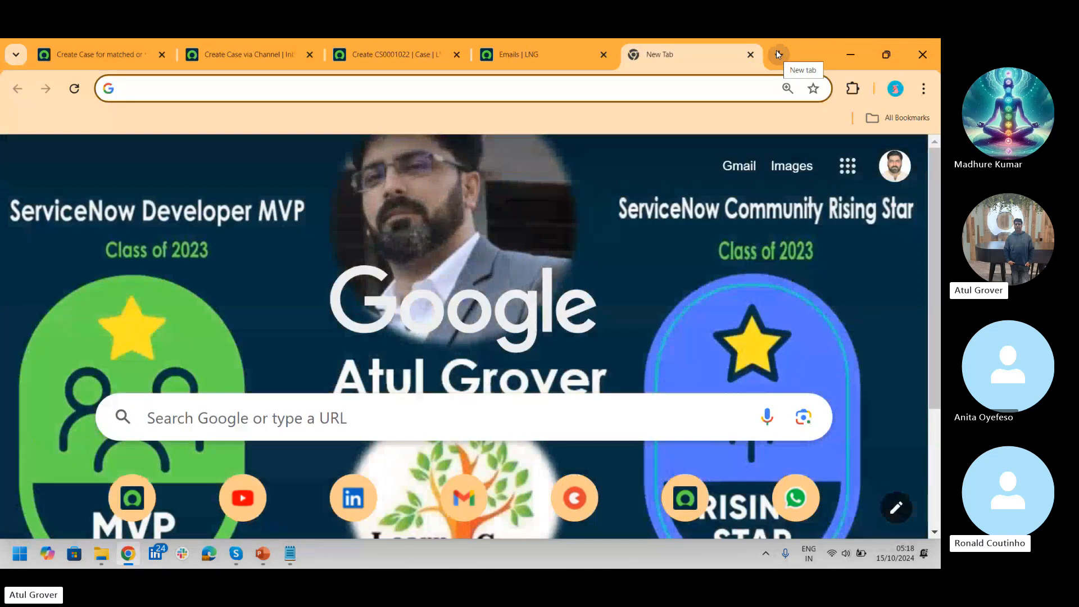
text(sbi)
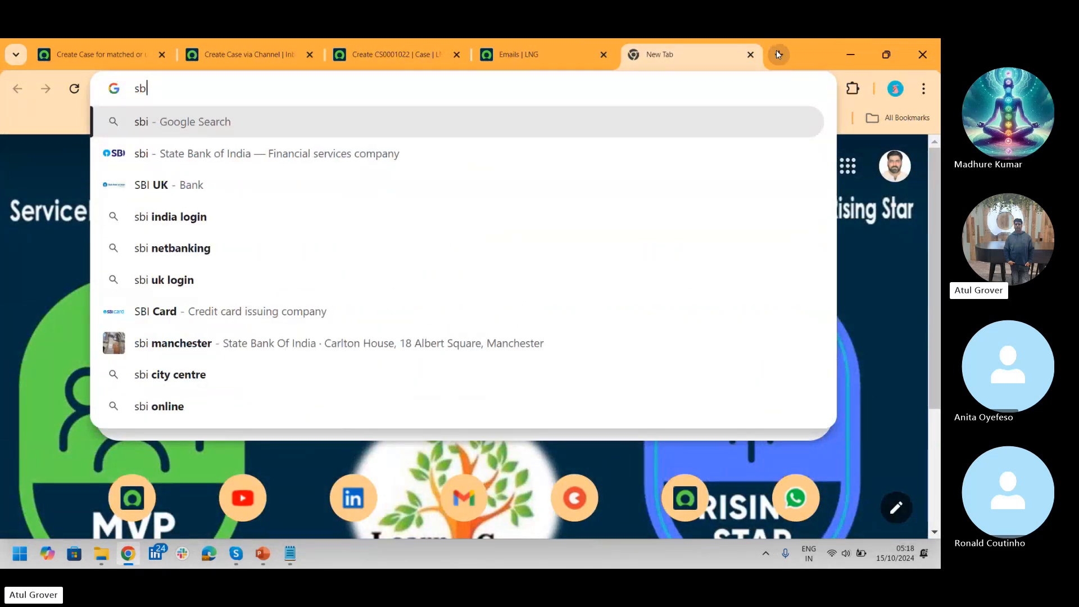
key(Return)
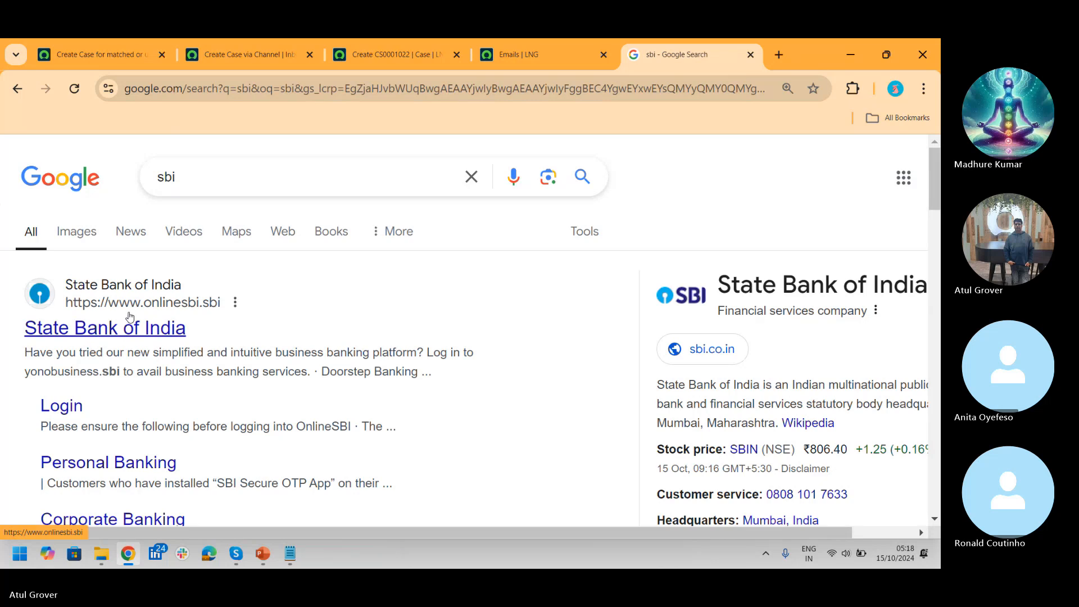
click(127, 331)
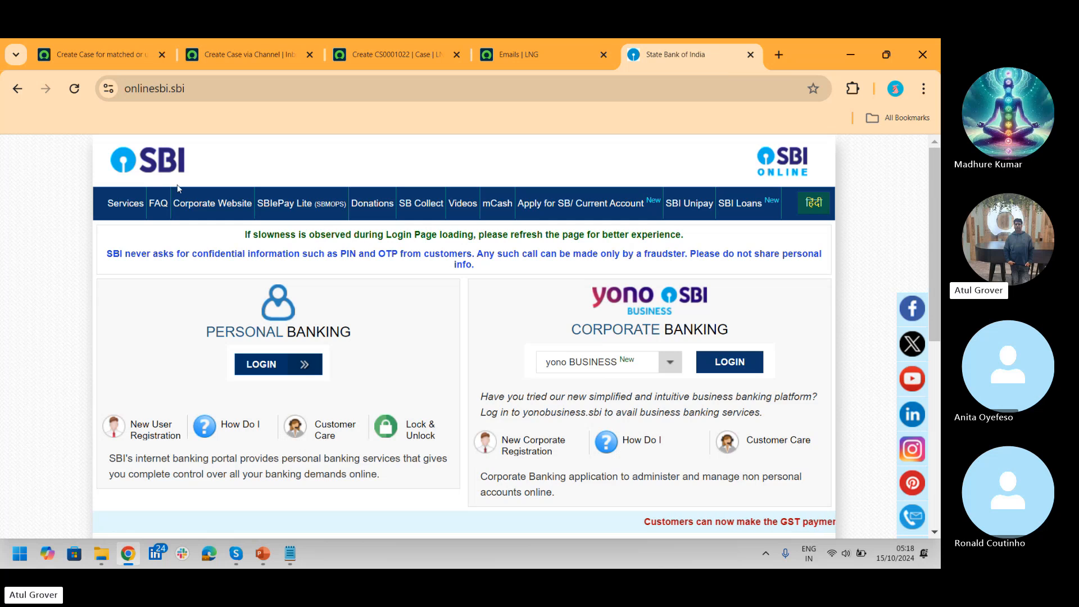
Step: Go to Services > Personal Internet Banking and open Block ATM Card under Useful Links
click(122, 208)
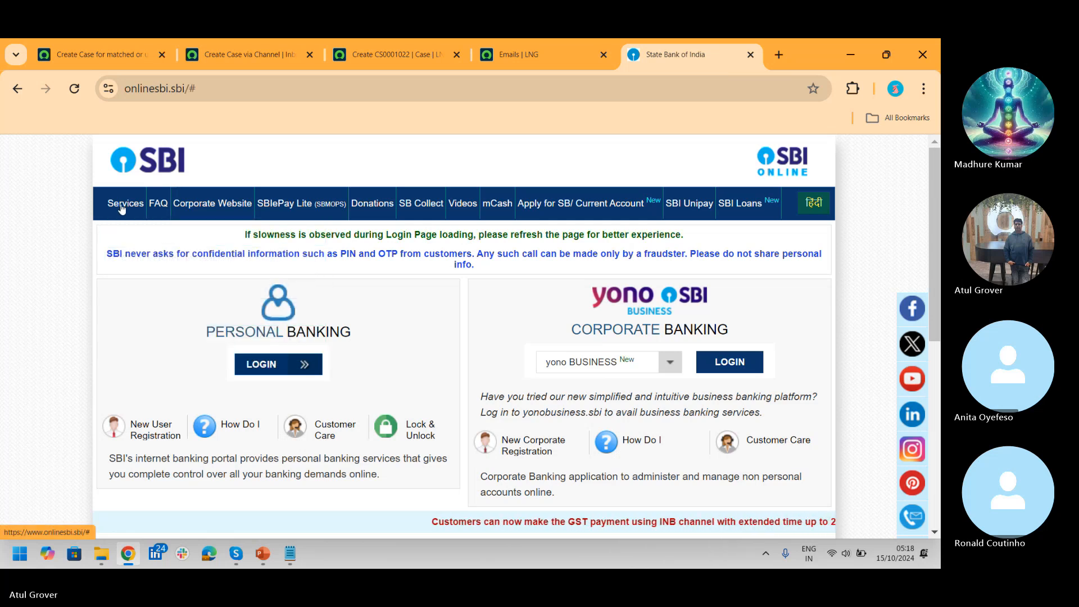
click(121, 208)
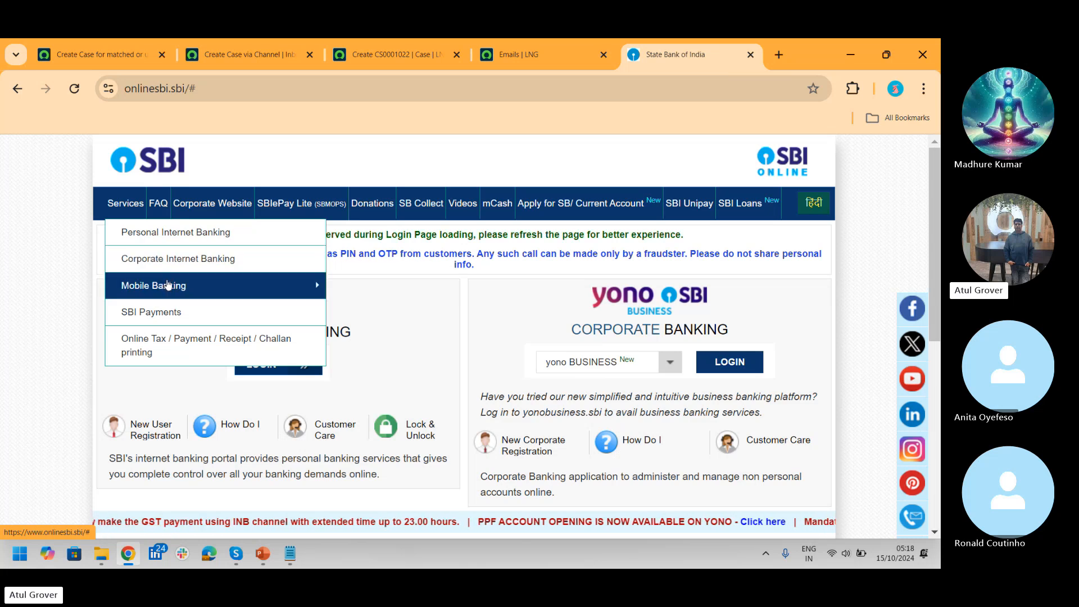
mouse_move(168, 286)
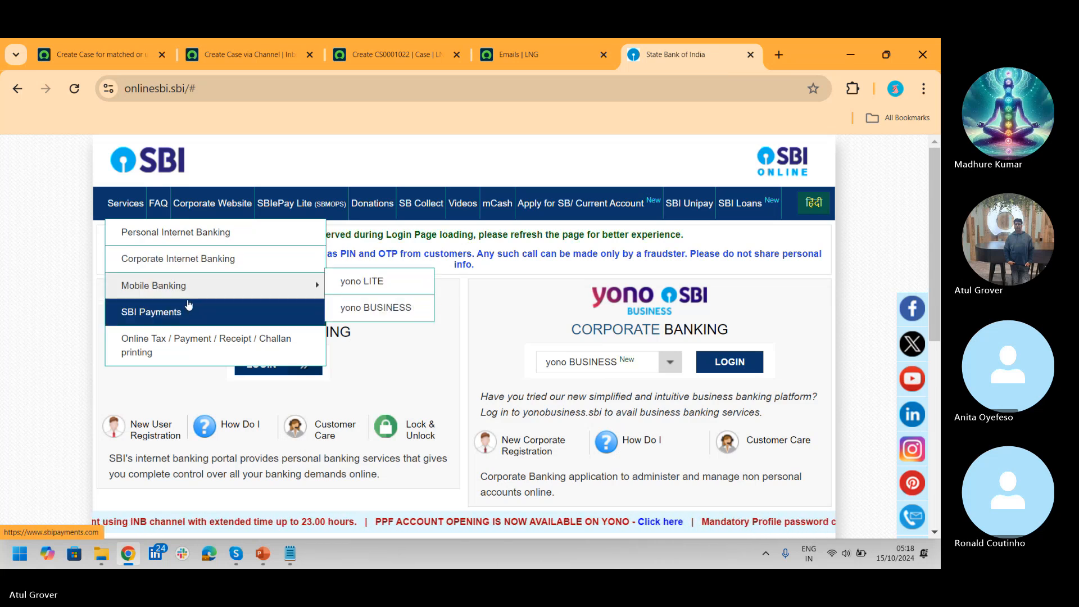
click(163, 234)
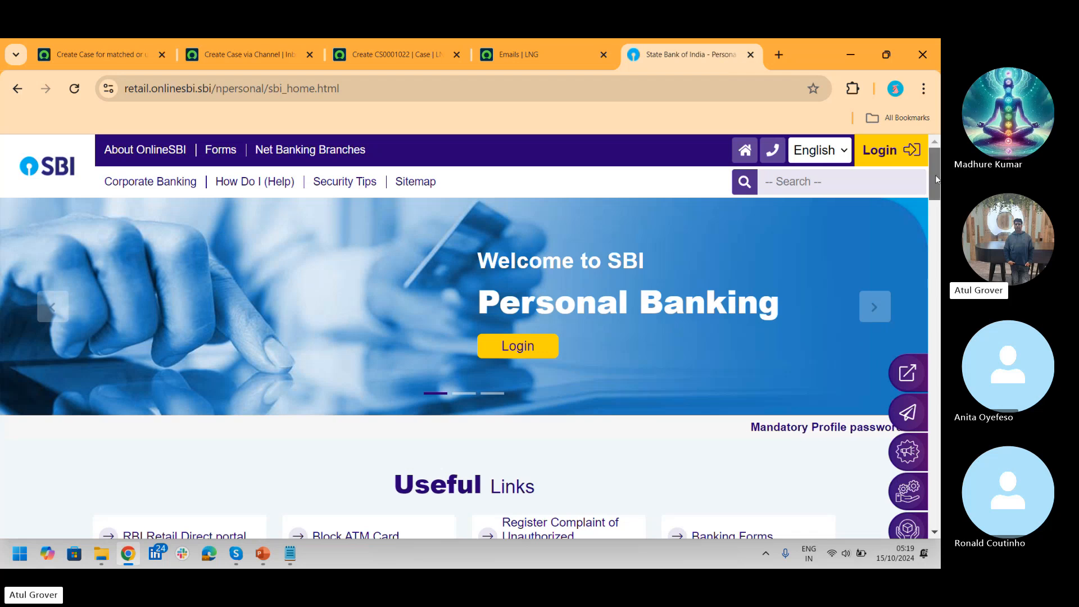
drag(935, 177, 935, 217)
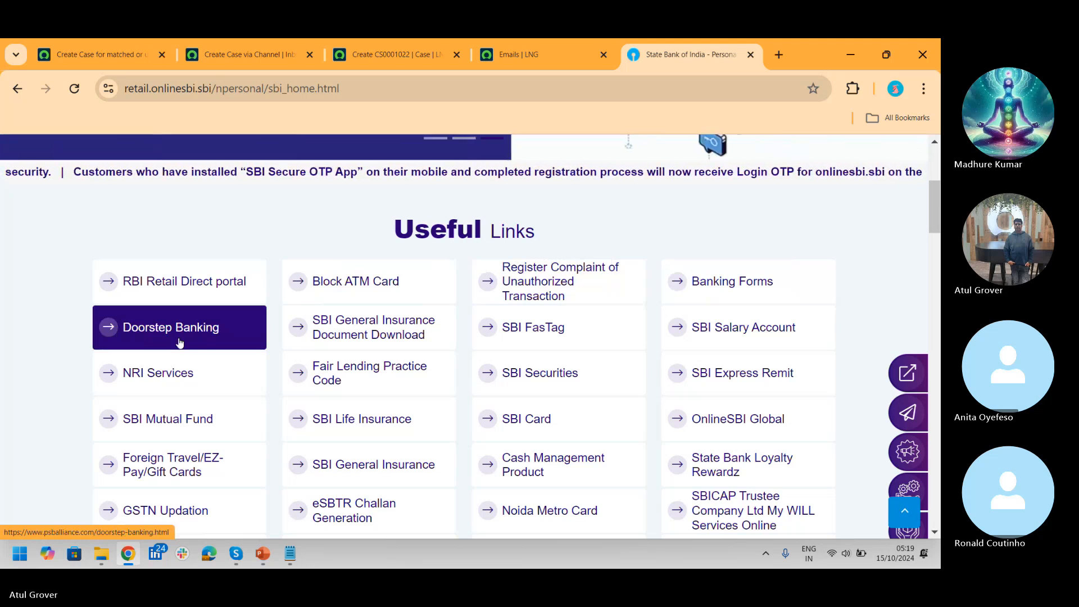
click(364, 280)
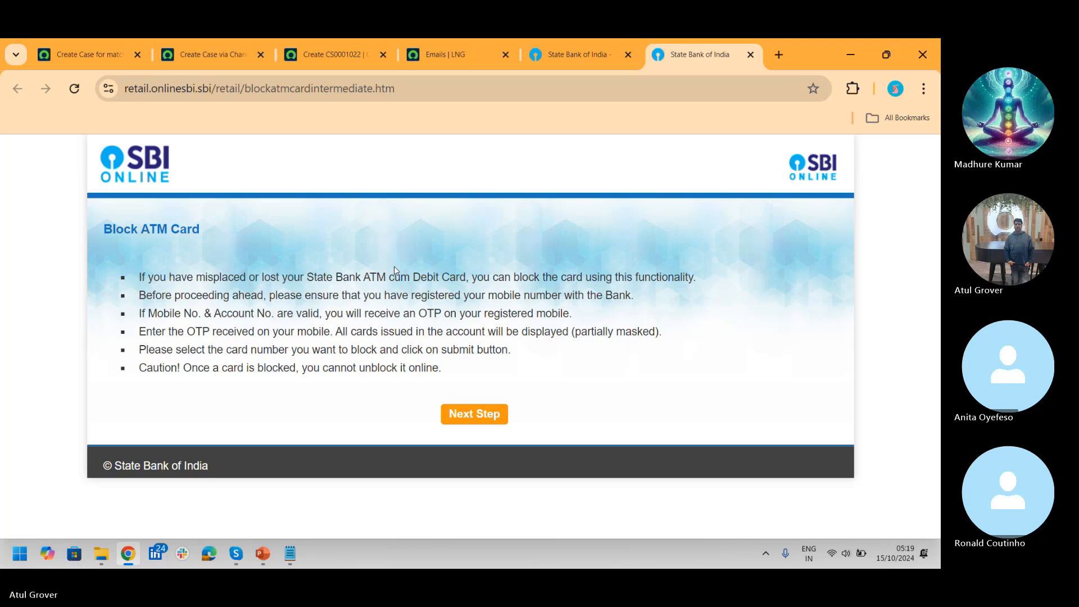
Step: Open SBI General Insurance from the personal banking page's Useful Links
click(574, 55)
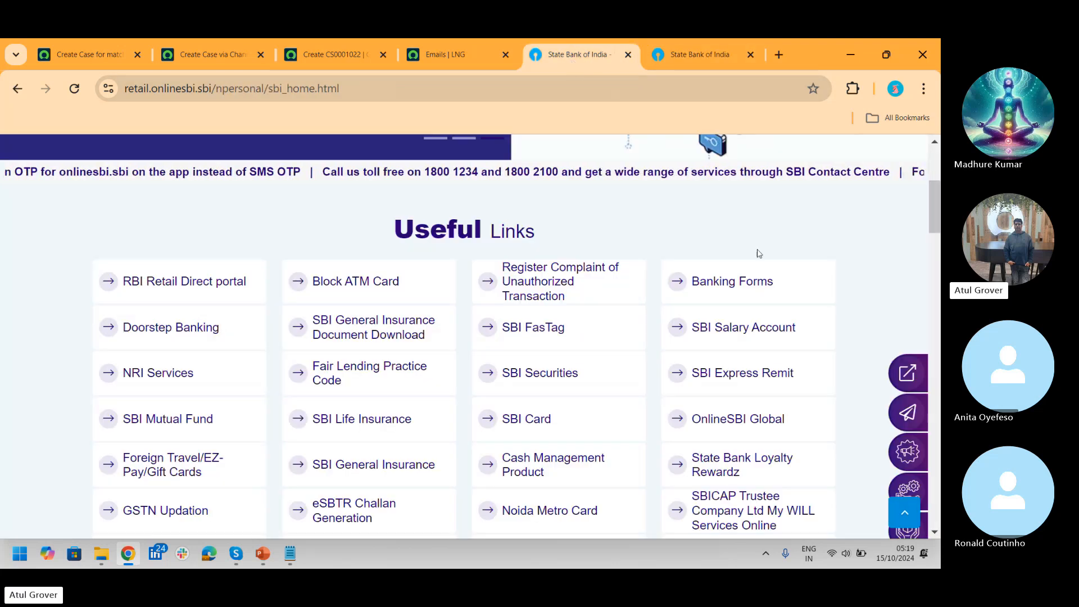
scroll(939, 225, down, 3)
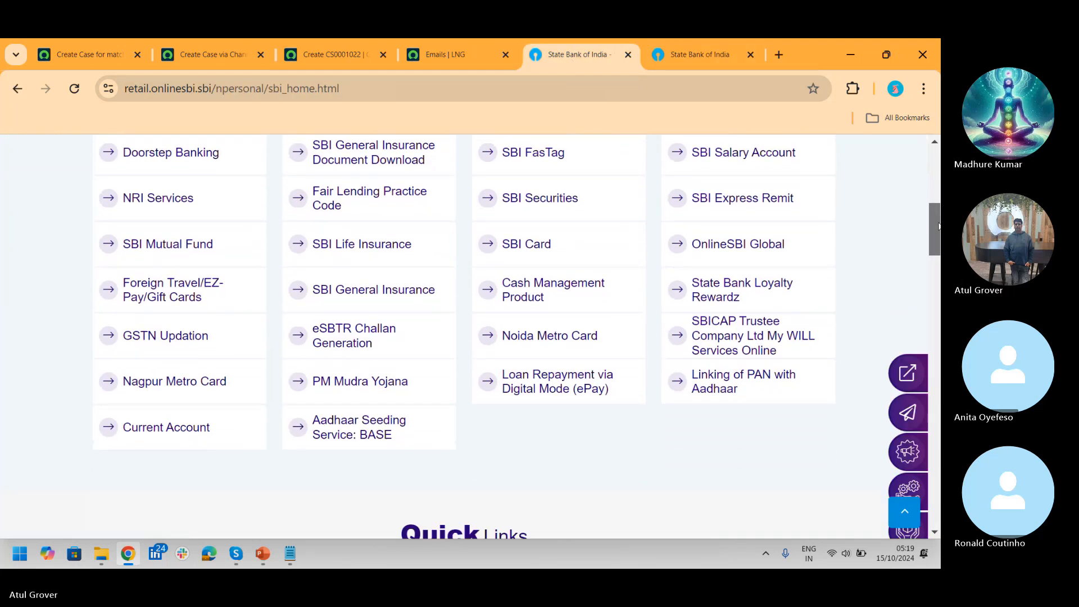
click(379, 298)
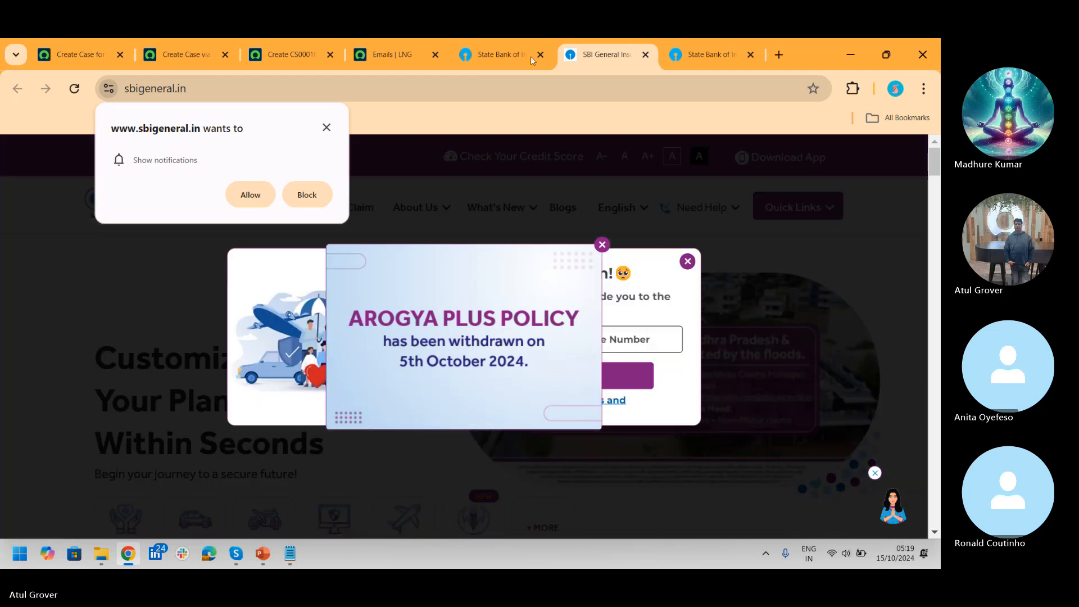
Step: Return to the personal banking tab and go back to the OnlineSBI home page
click(502, 55)
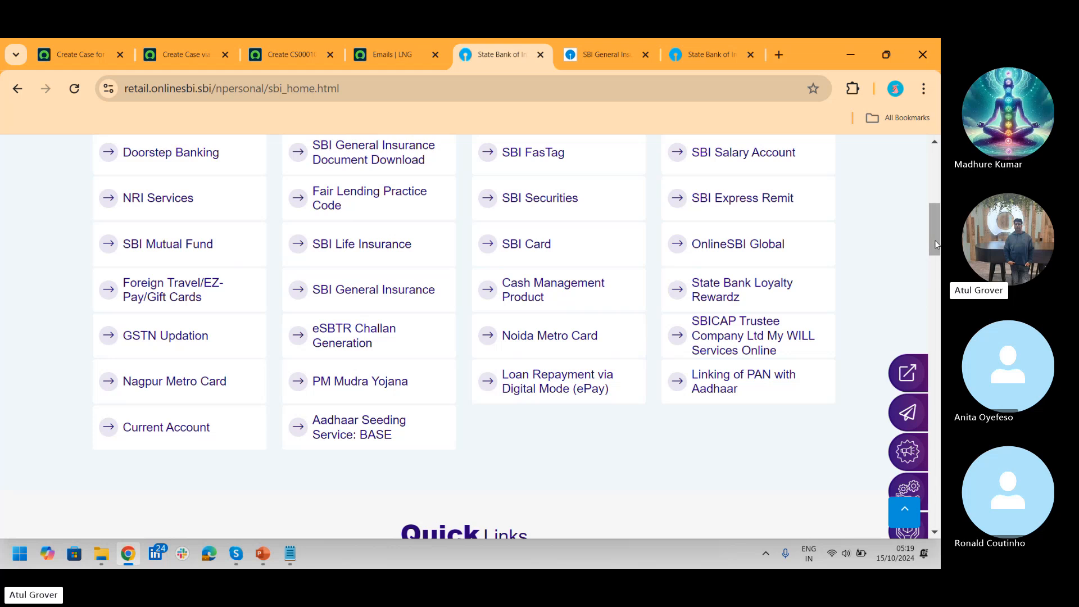
mouse_move(936, 244)
mouse_down()
mouse_move(937, 205)
mouse_move(938, 244)
mouse_up()
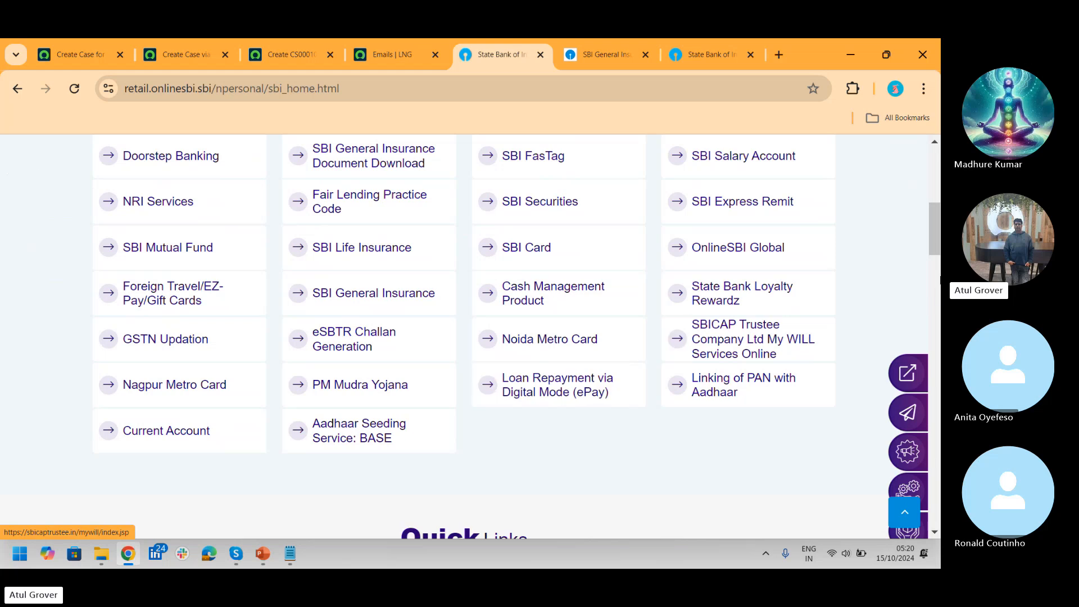
drag(935, 248, 935, 189)
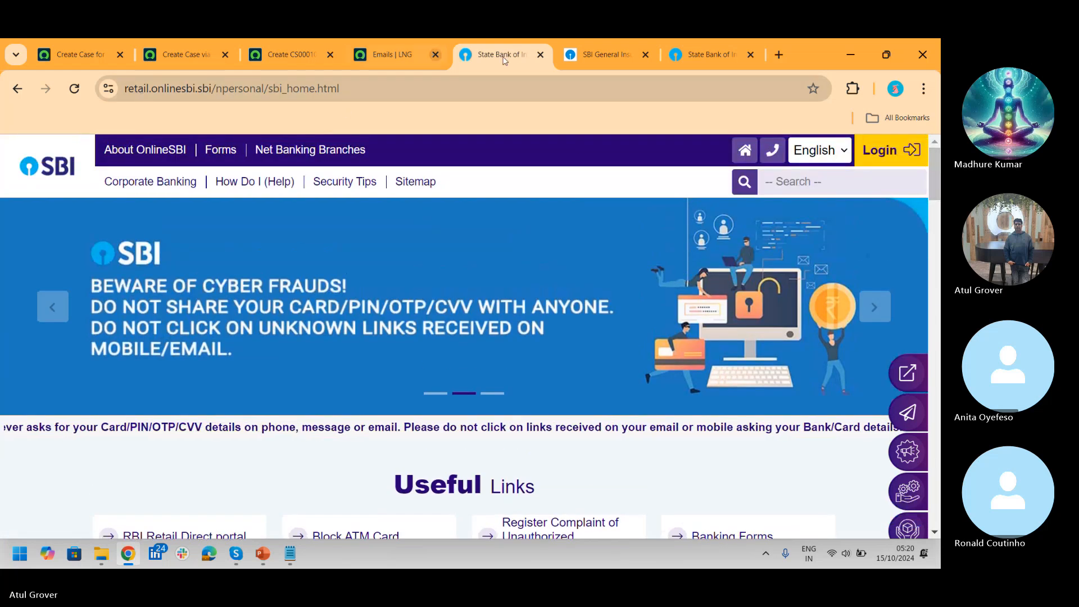
click(17, 91)
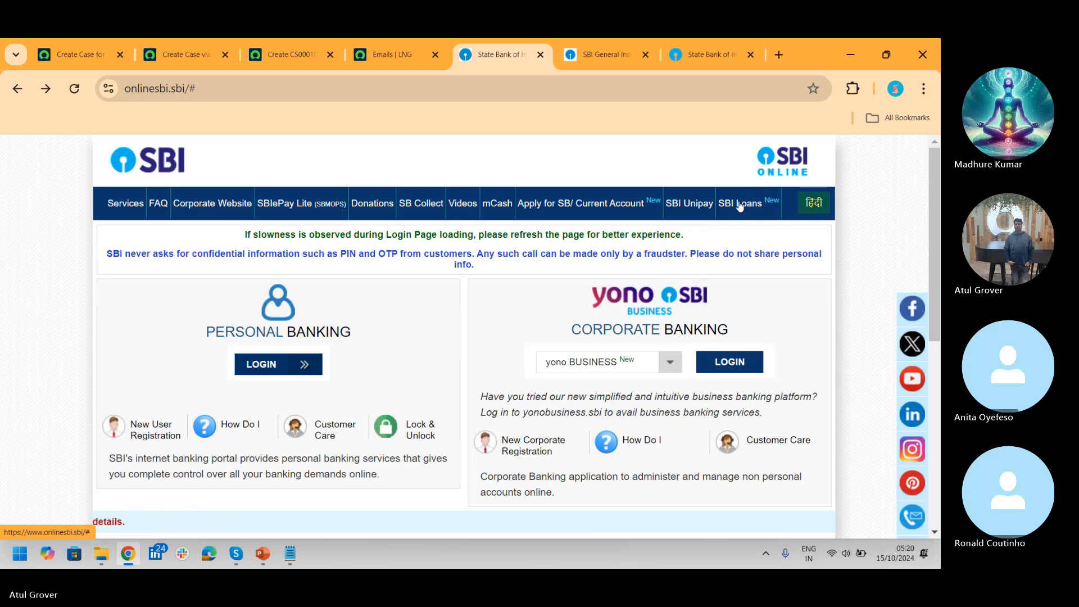
Step: View the SBI Loans menu, then return to the 'Create Case for' Workflow Studio tab
mouse_move(740, 207)
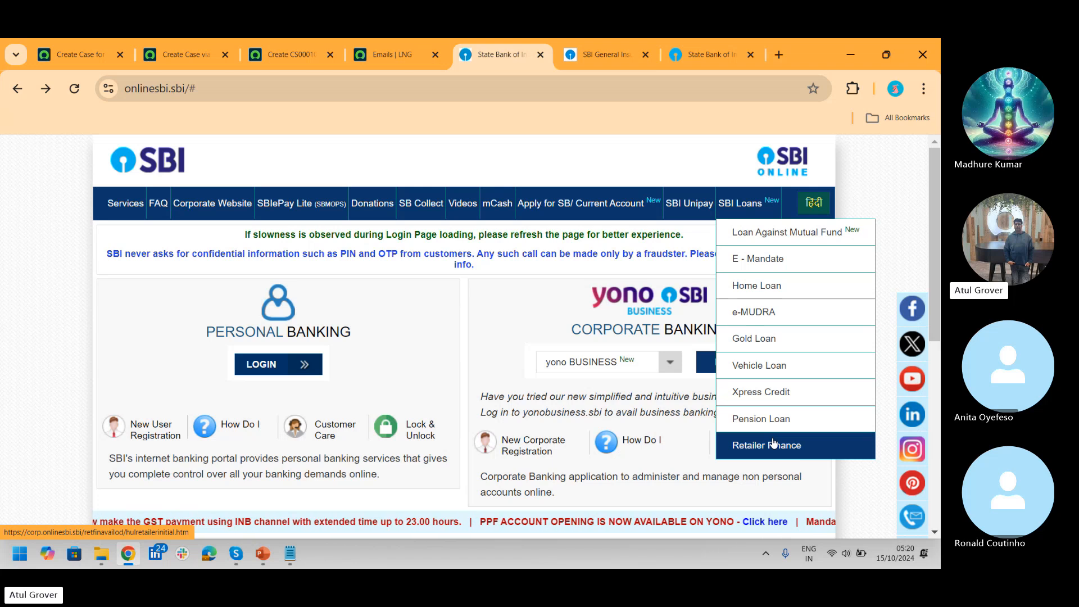
click(78, 59)
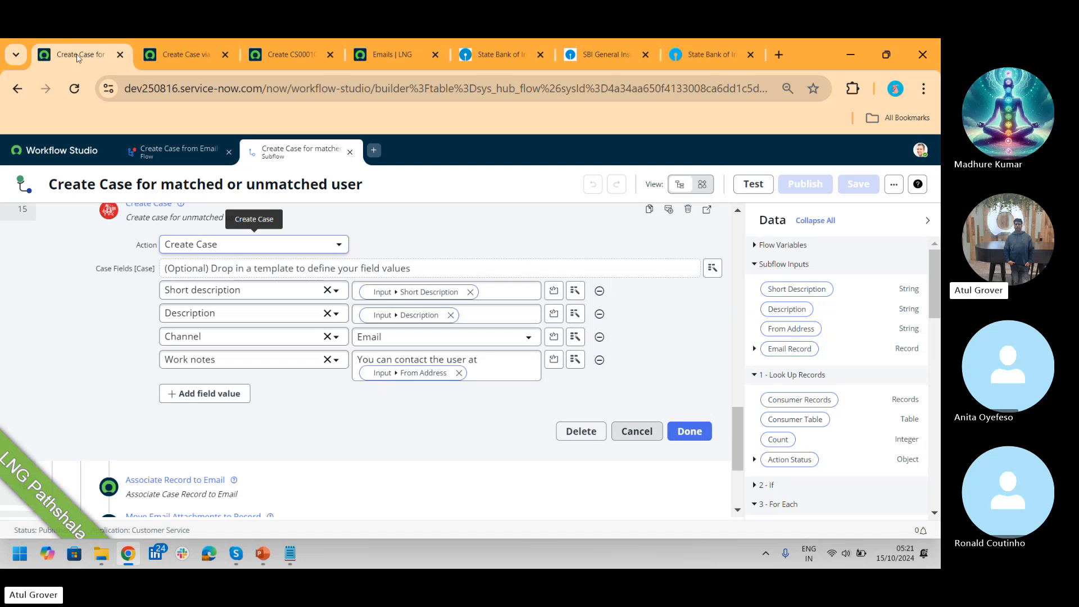
Step: Close the Workflow Studio subflow tab without saving and search the module list for 'typ'
mouse_move(207, 59)
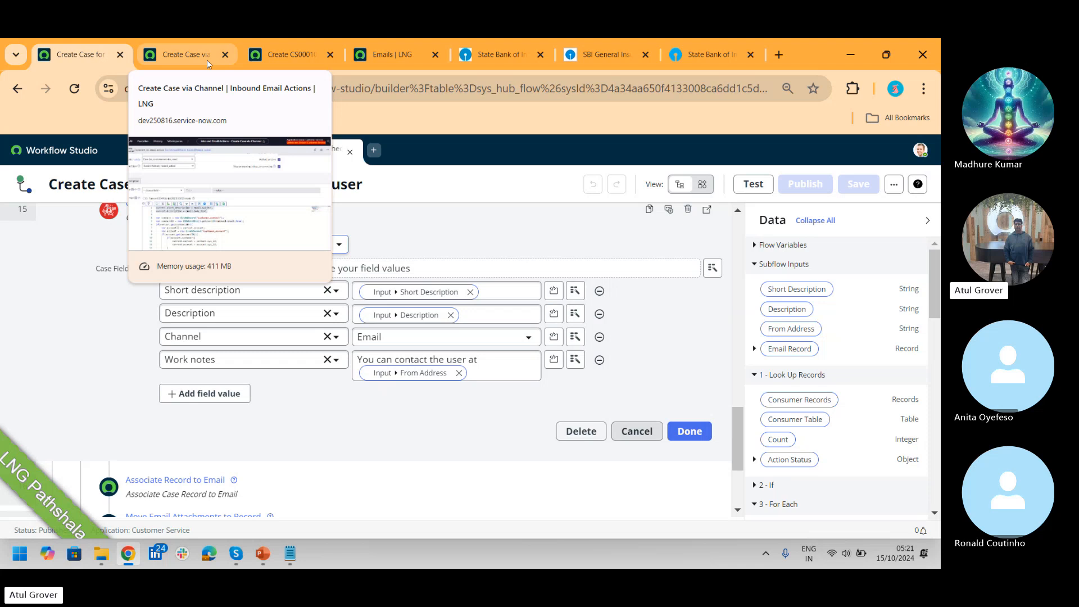
click(119, 54)
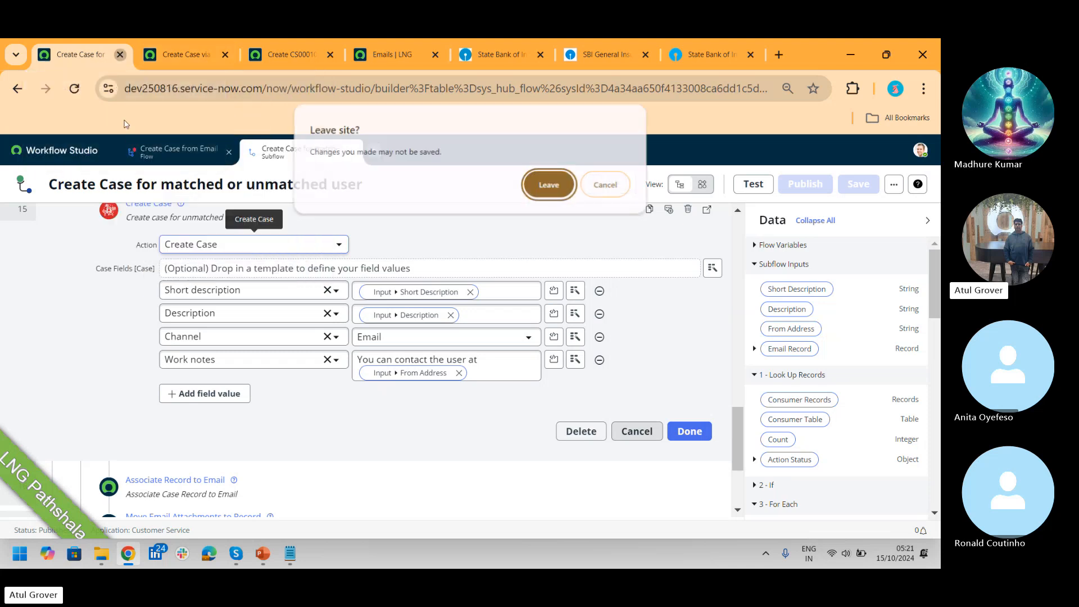
key(Return)
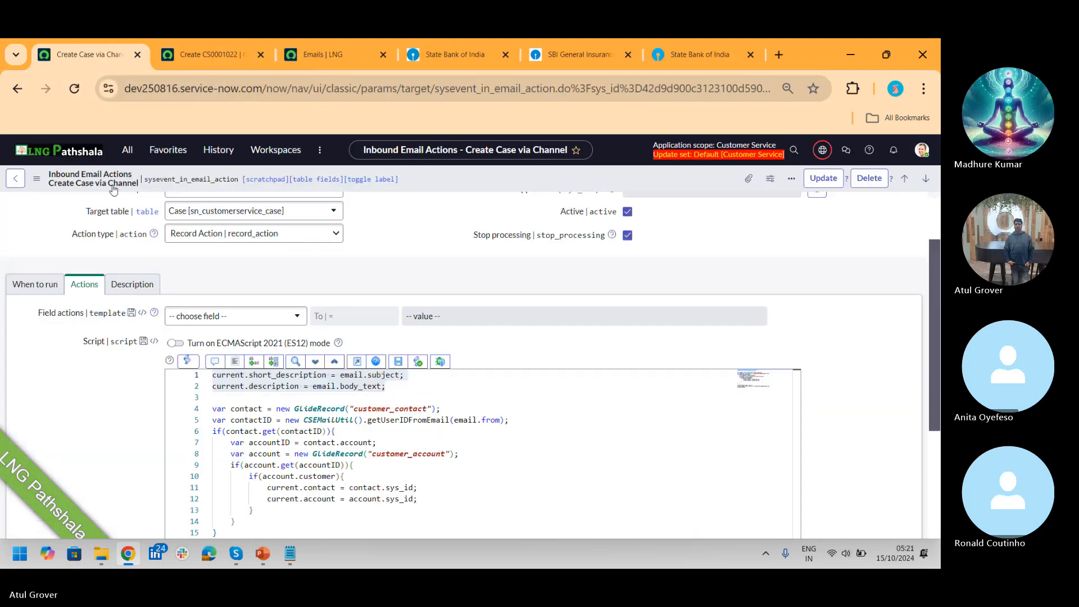
click(135, 154)
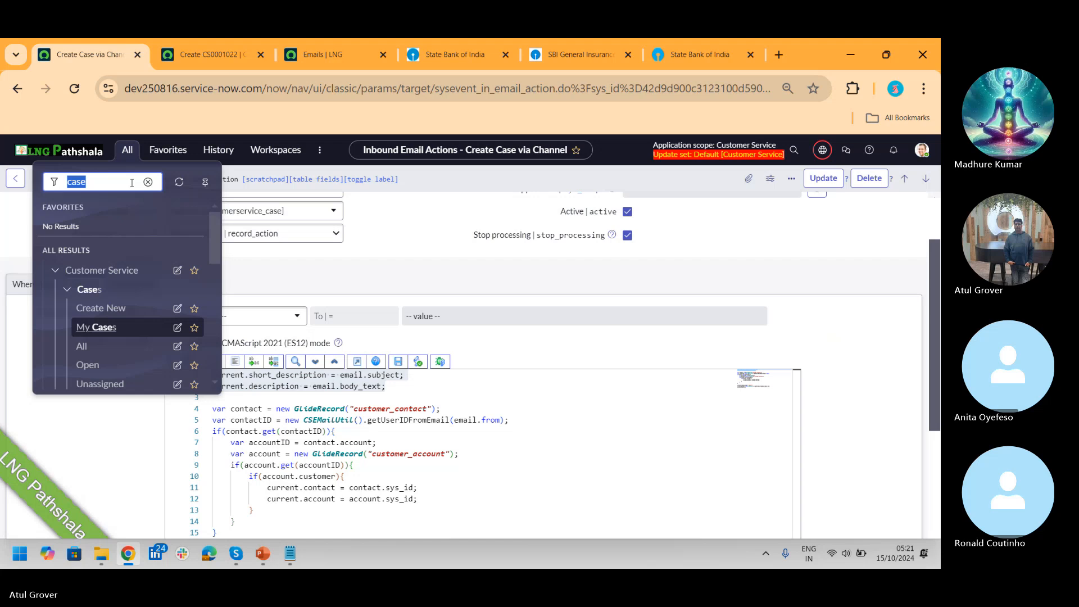
text(typ)
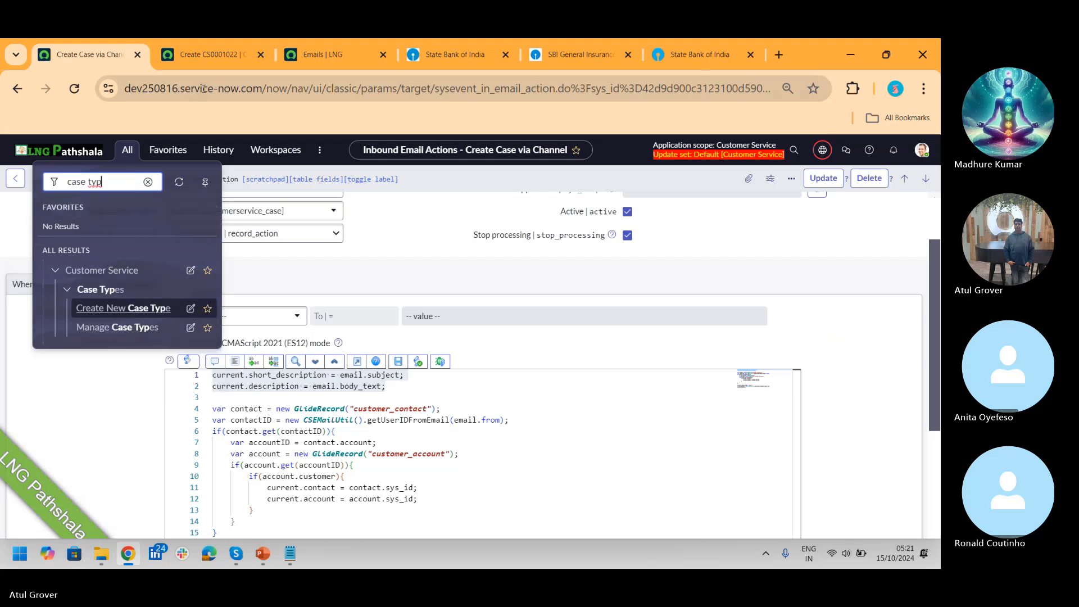
Step: Close the Emails | LNG, personal banking, SBI General Insurance and remaining State Bank tabs
click(382, 58)
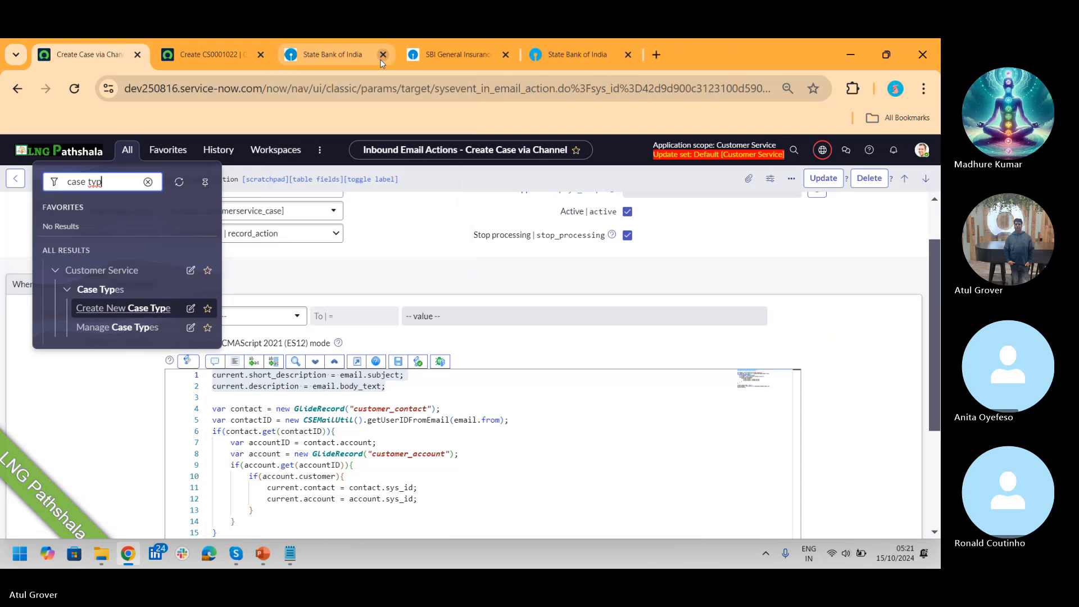
click(382, 59)
click(381, 59)
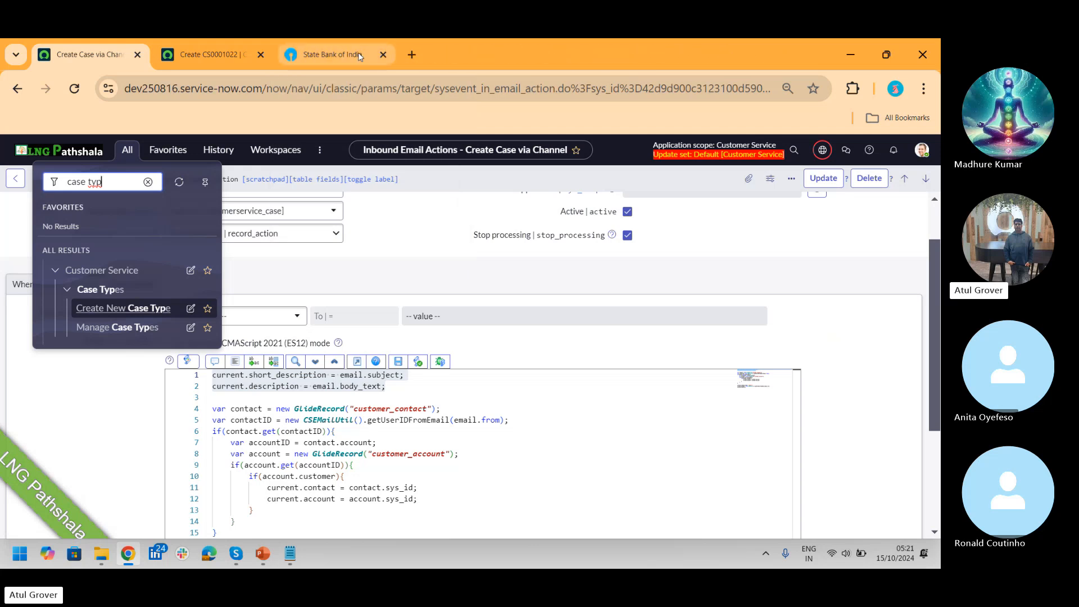
click(358, 53)
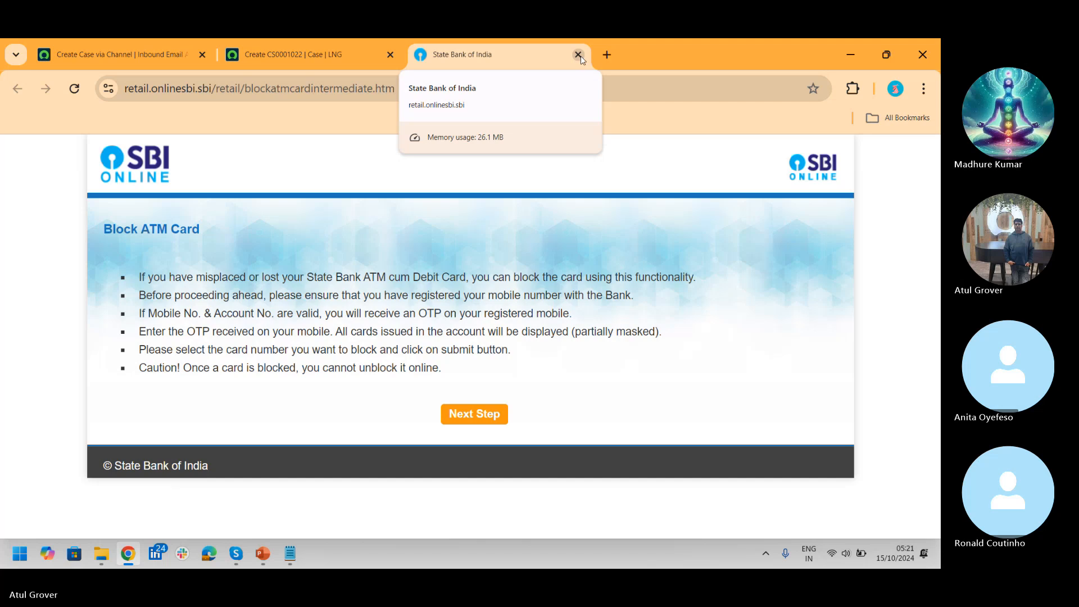
click(578, 55)
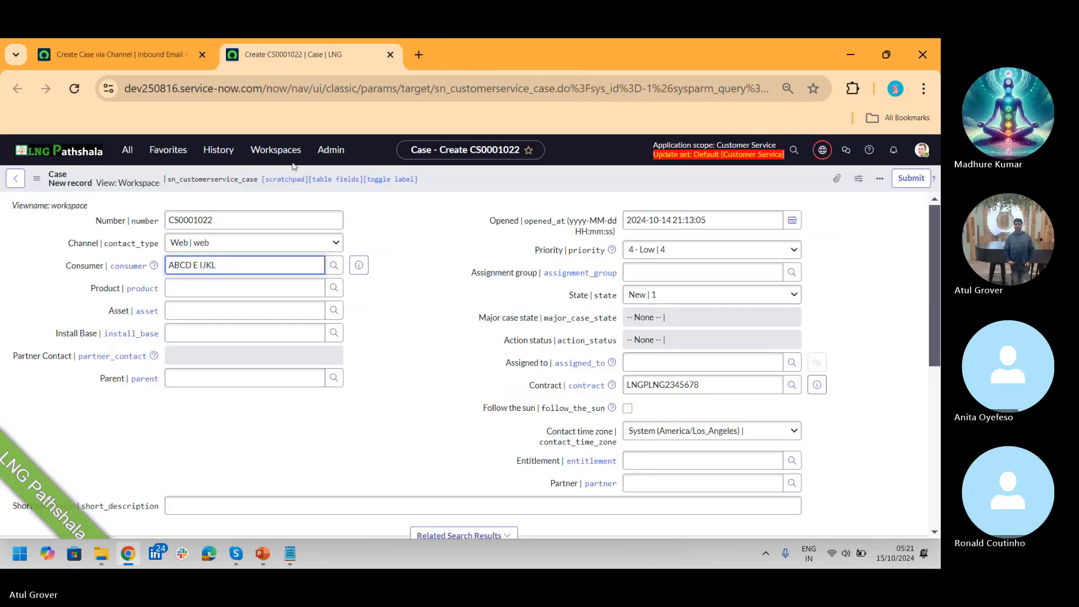
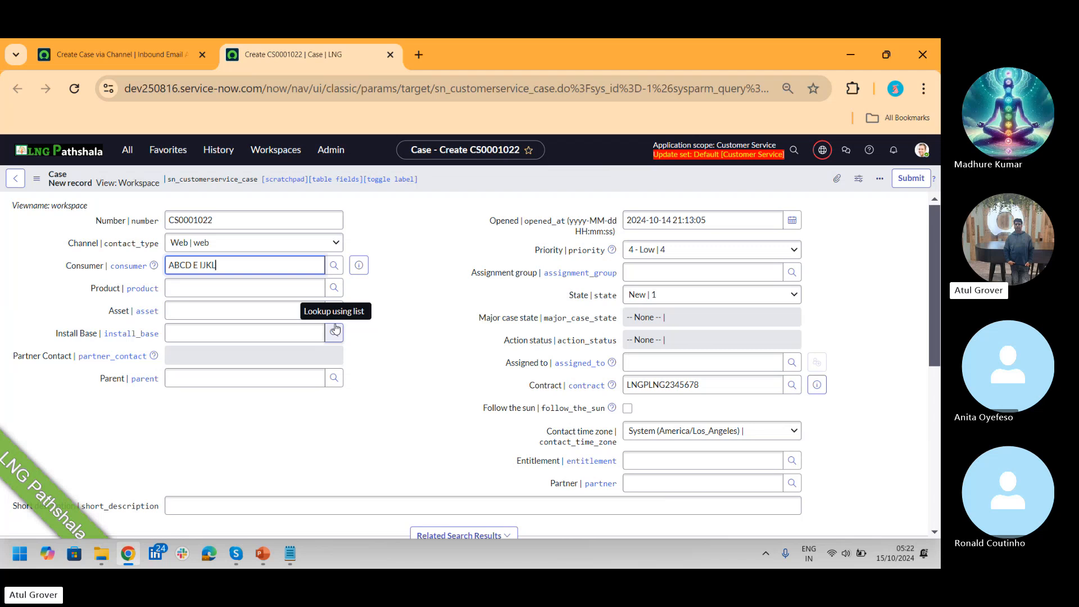
Step: Return to the Create Case via Channel inbound email action and filter the navigator to 'case typ'
click(85, 54)
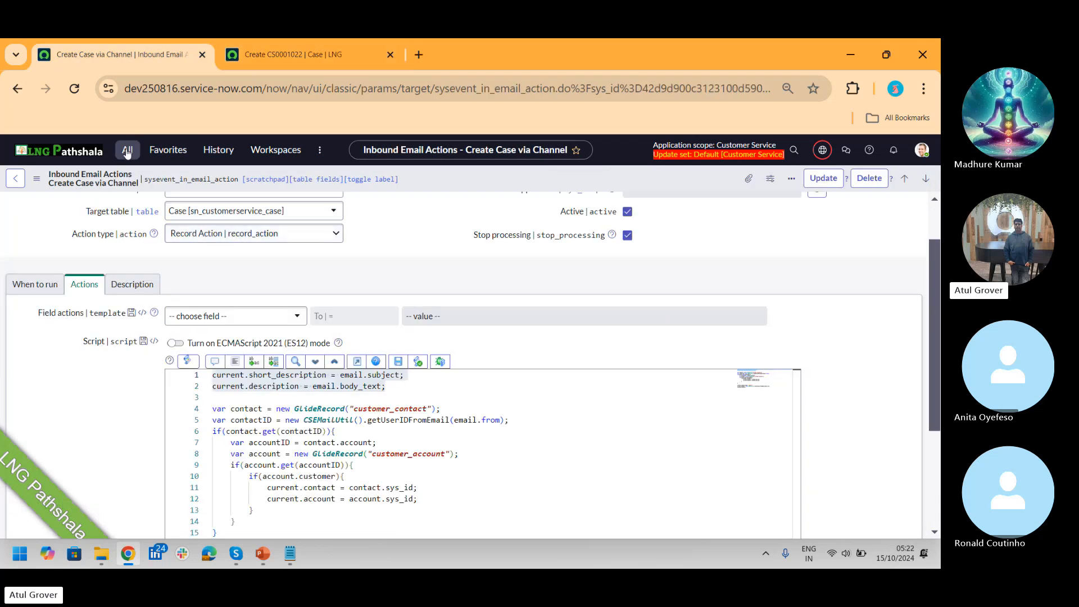
click(127, 151)
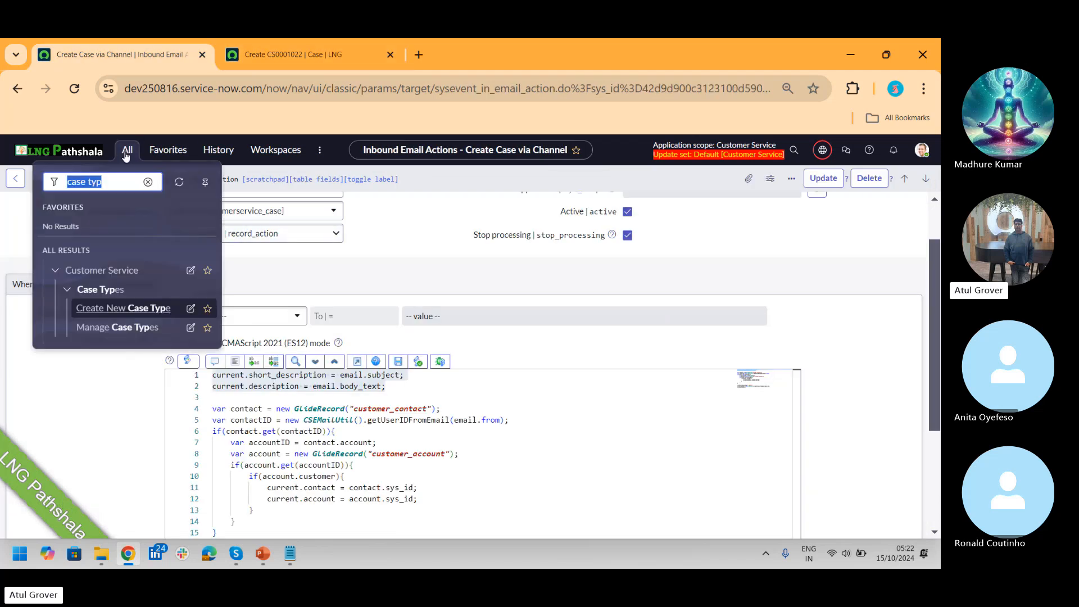
Step: Launch the Create New Case Type wizard under Customer Service > Case Types
click(119, 309)
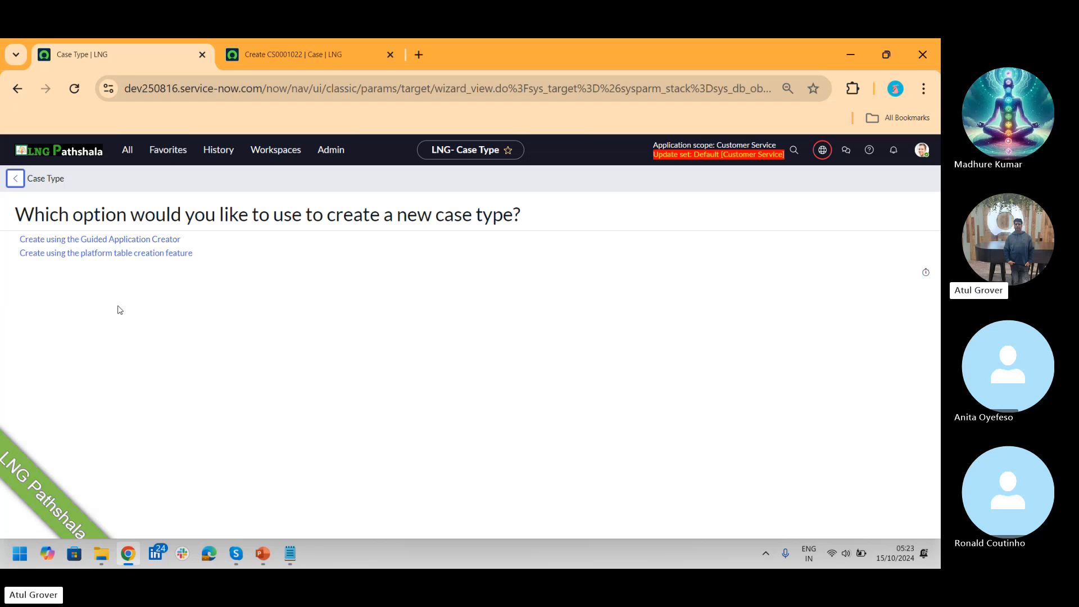
key(alt+Tab)
Step: In the Admin_ITSM_CSM_Master deck, advance past the CMDB, Plugin and Personas slides to the Case slide
key(Down)
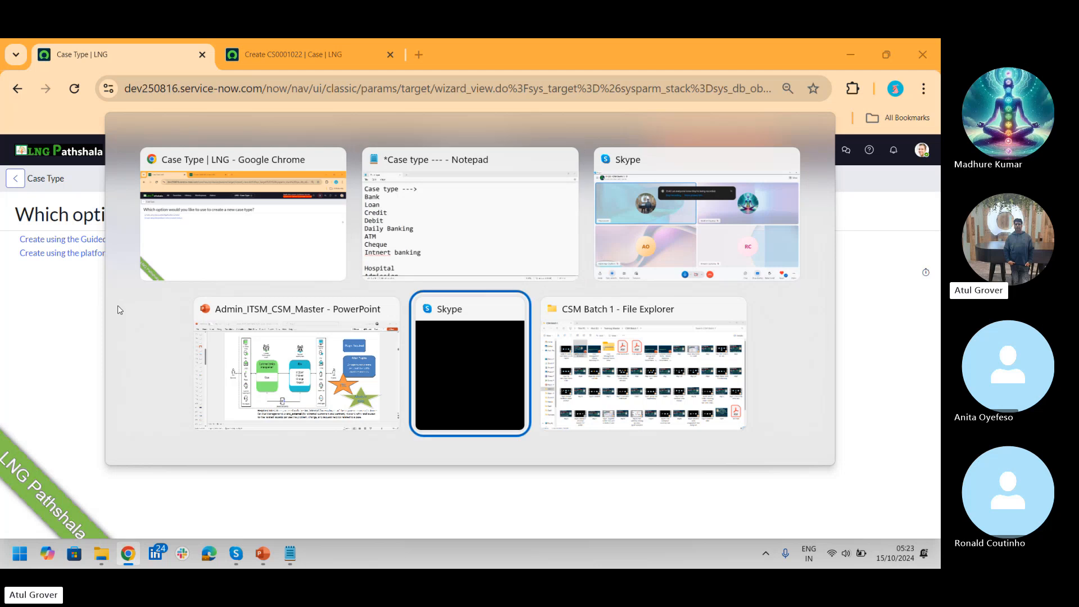
key(Left)
key(Down)
key(Down)
key(Down)
key(Down)
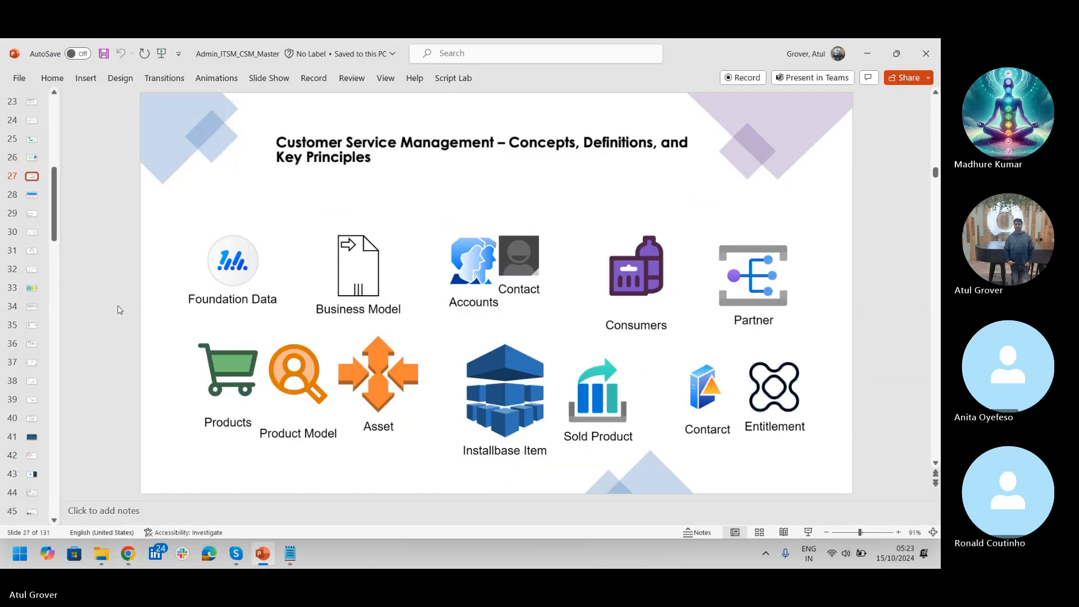
key(Down)
key(Down)
key(Down)
key(Down)
key(Down)
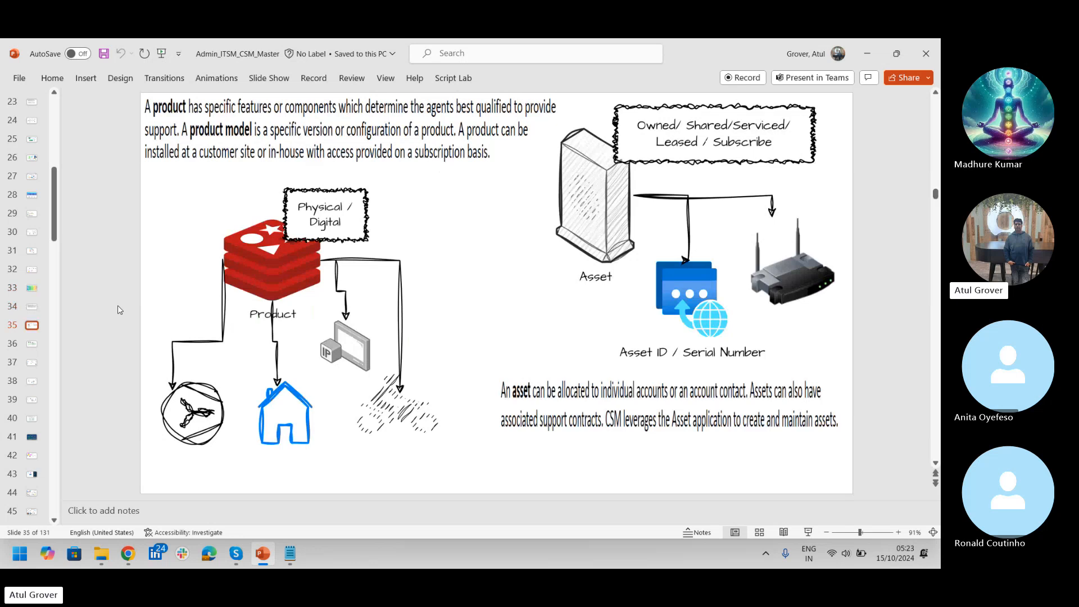
key(Down)
key(Down)
key(Down)
key(Down)
key(Down)
key(Down)
key(Down)
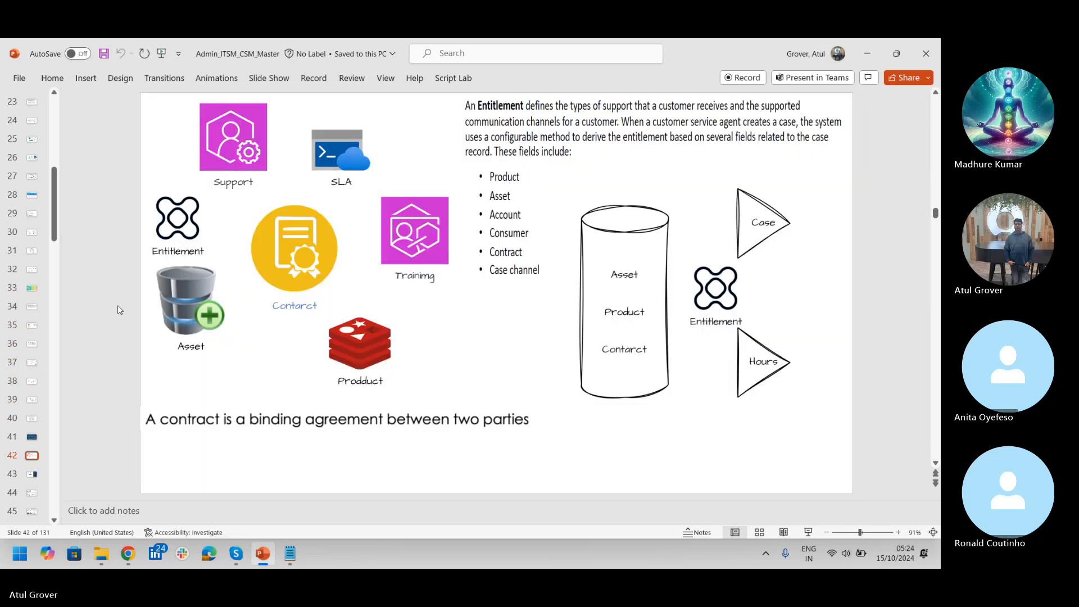
key(Down)
key(Down)
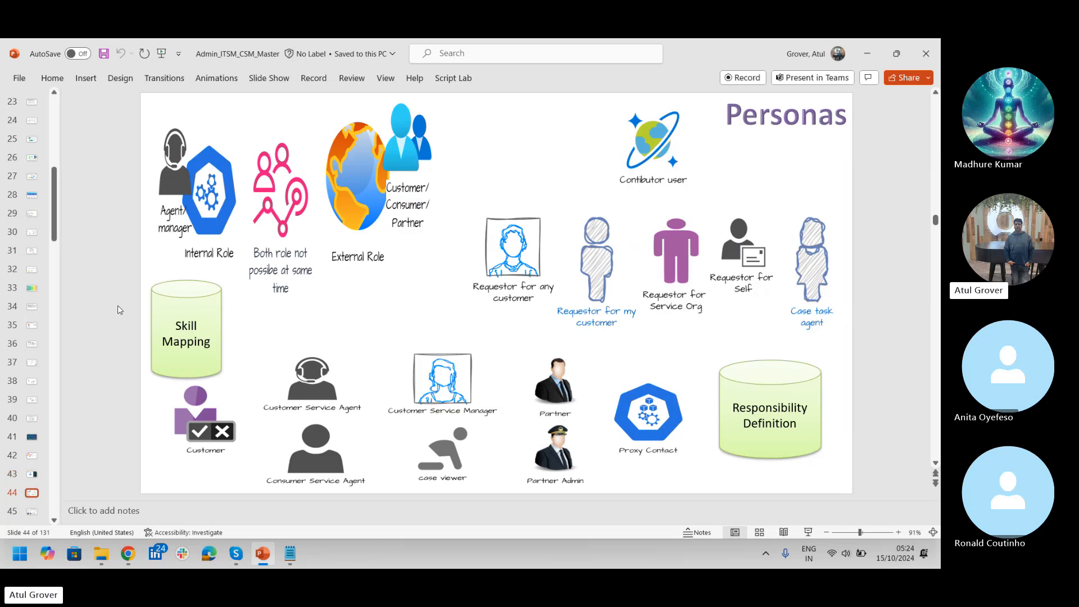
key(Down)
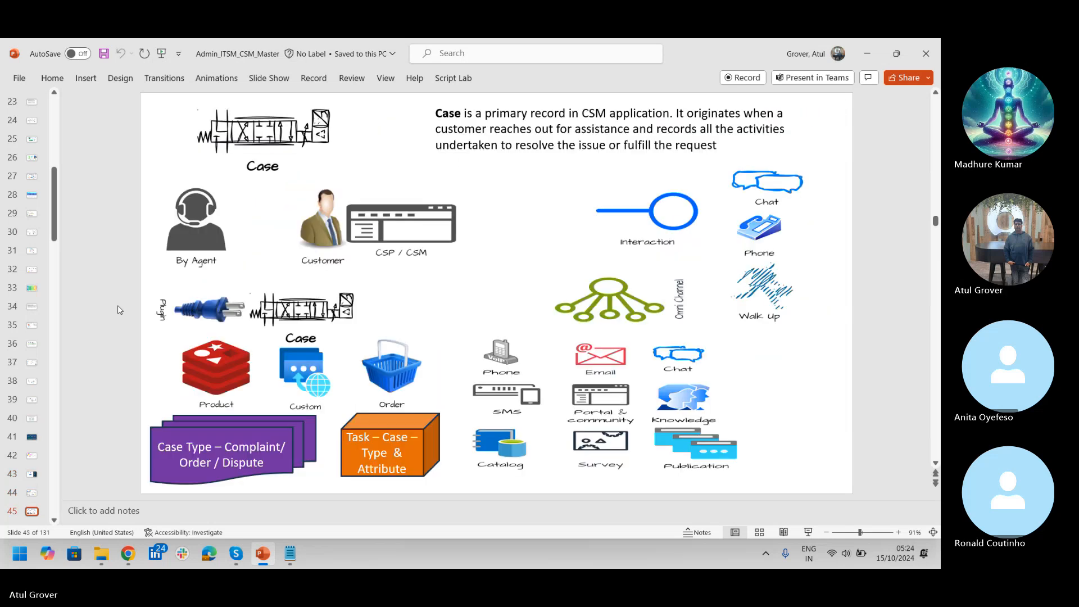
key(Down)
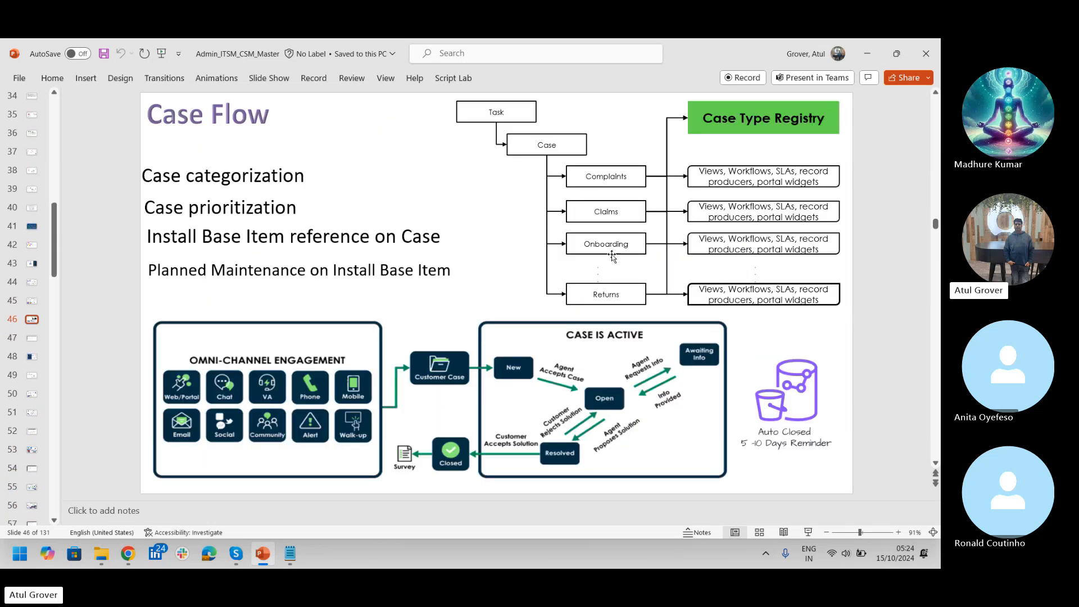
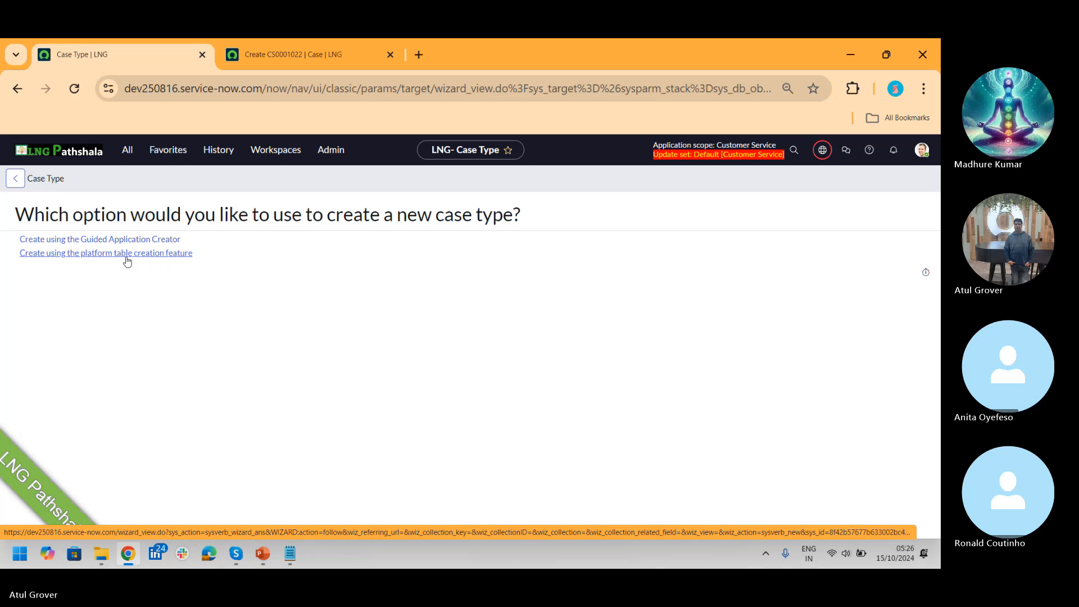
Step: Open Create New Case Type and choose 'Create using the Guided Application Creator'
click(128, 253)
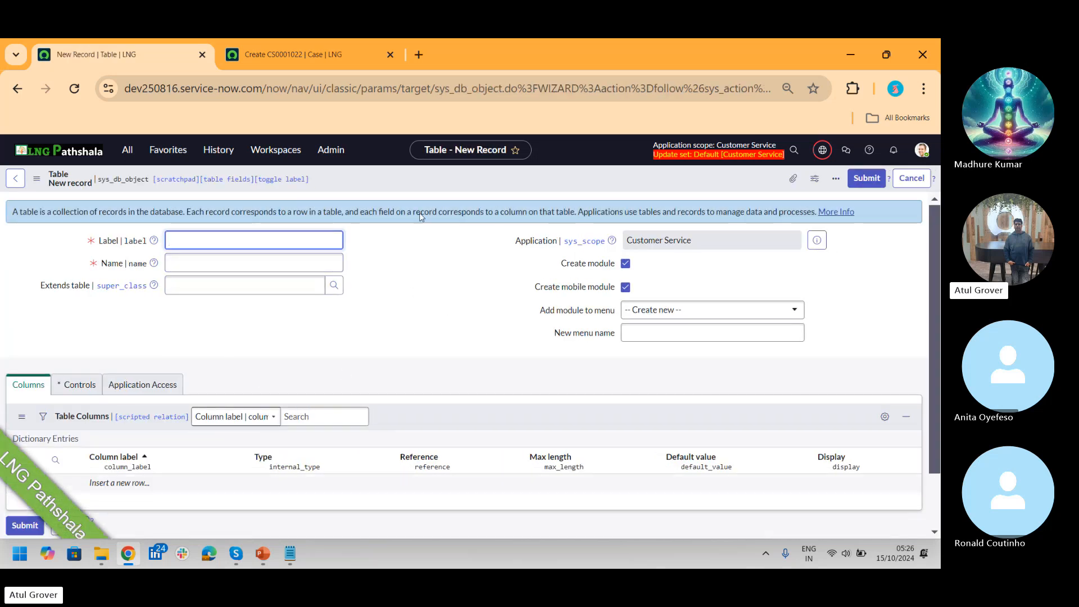
click(128, 151)
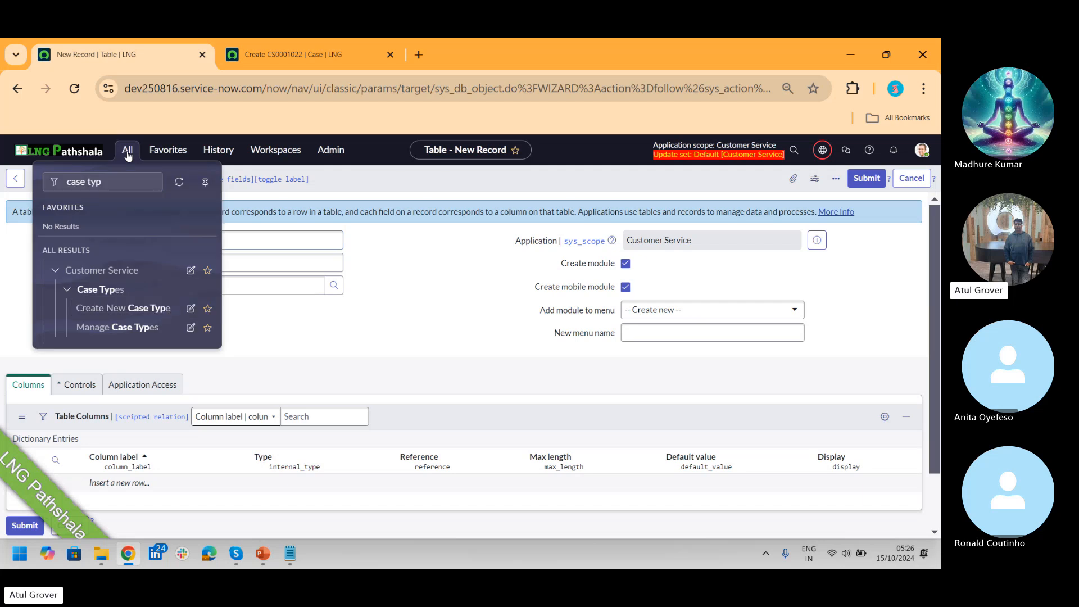
click(140, 309)
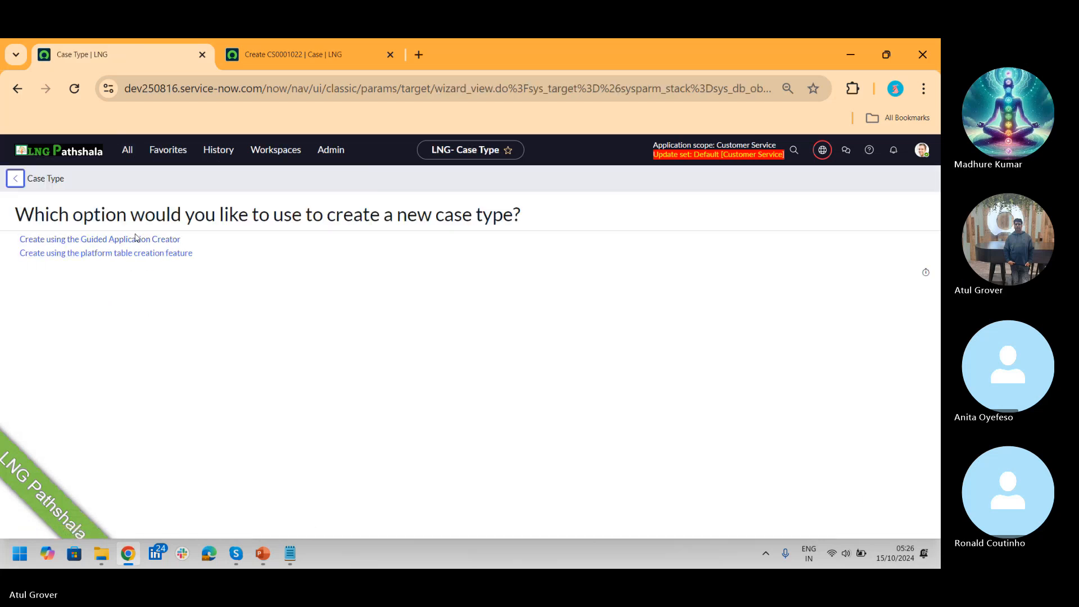
click(135, 240)
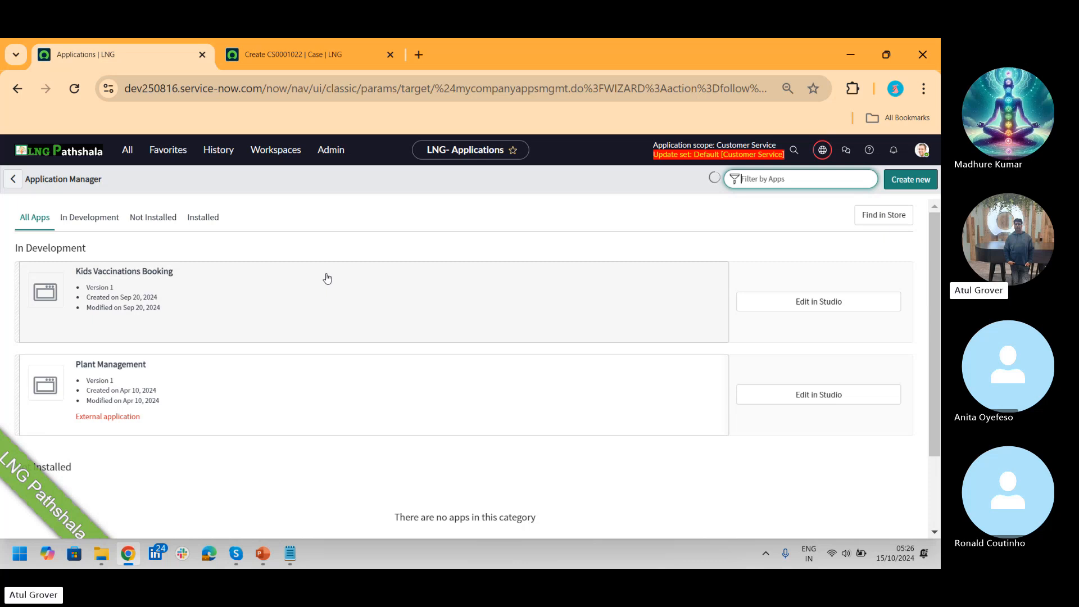
Step: Reopen Create New Case Type via 'case ty', discard the case form, and choose the platform table option
click(253, 55)
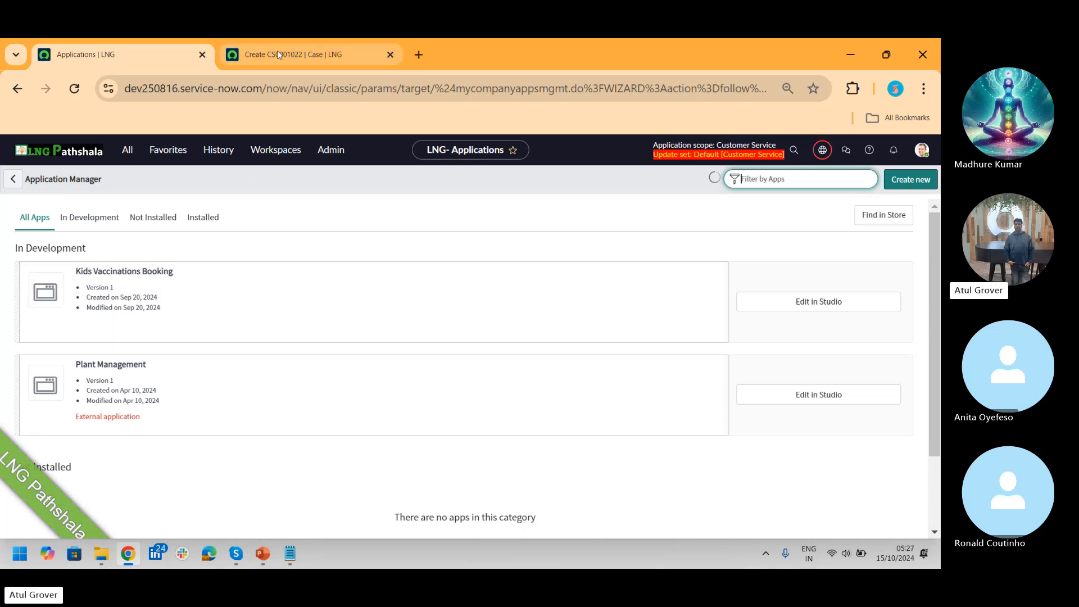
click(127, 151)
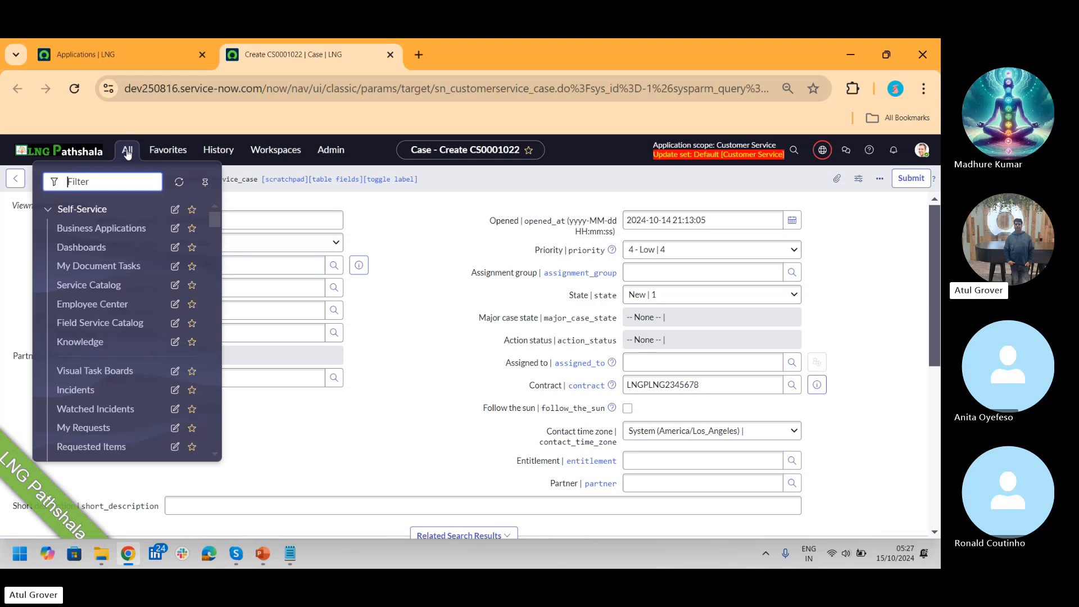
text(case ty)
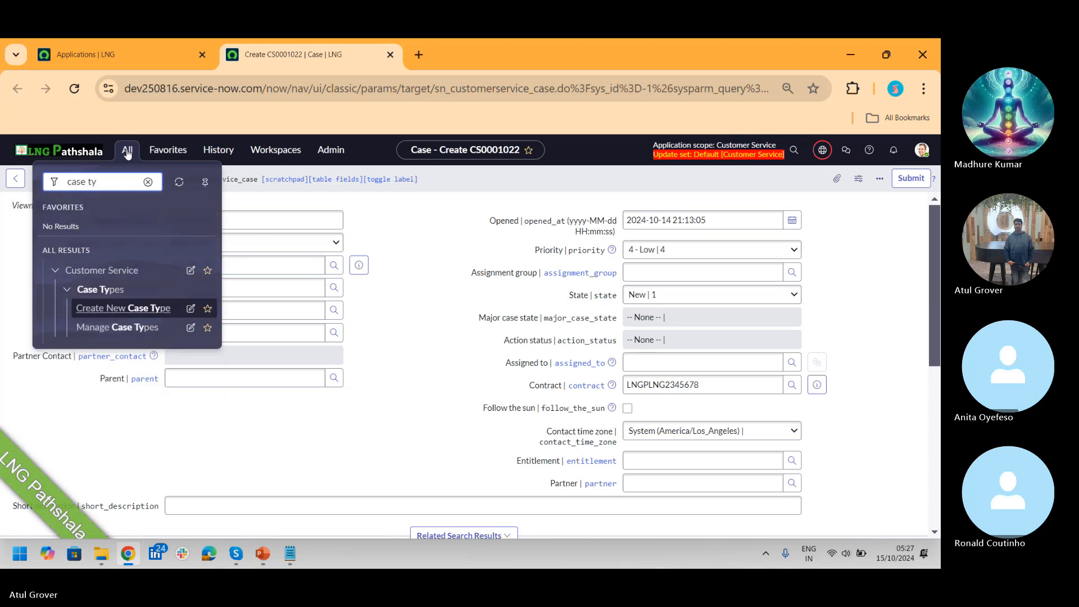
click(145, 309)
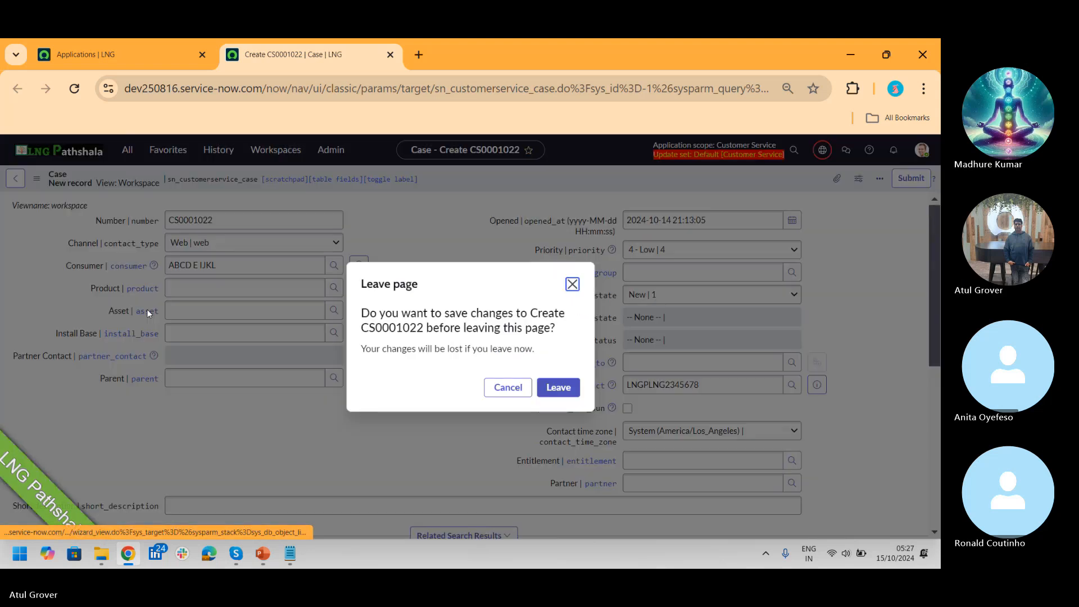
click(558, 387)
click(130, 253)
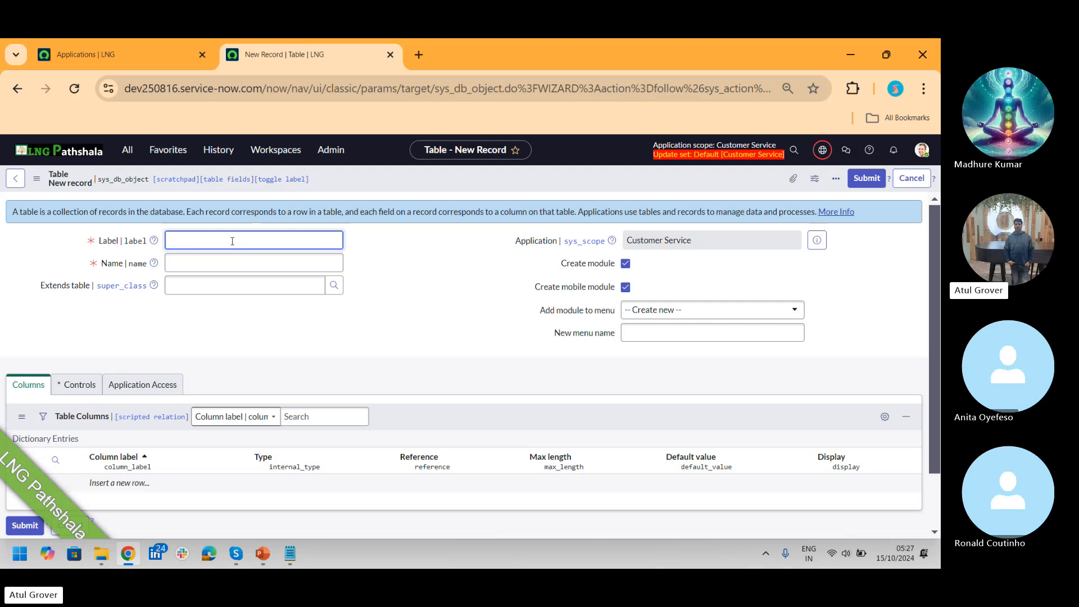
Step: In Application Manager, start a new app and put the cursor in the Name field
click(110, 54)
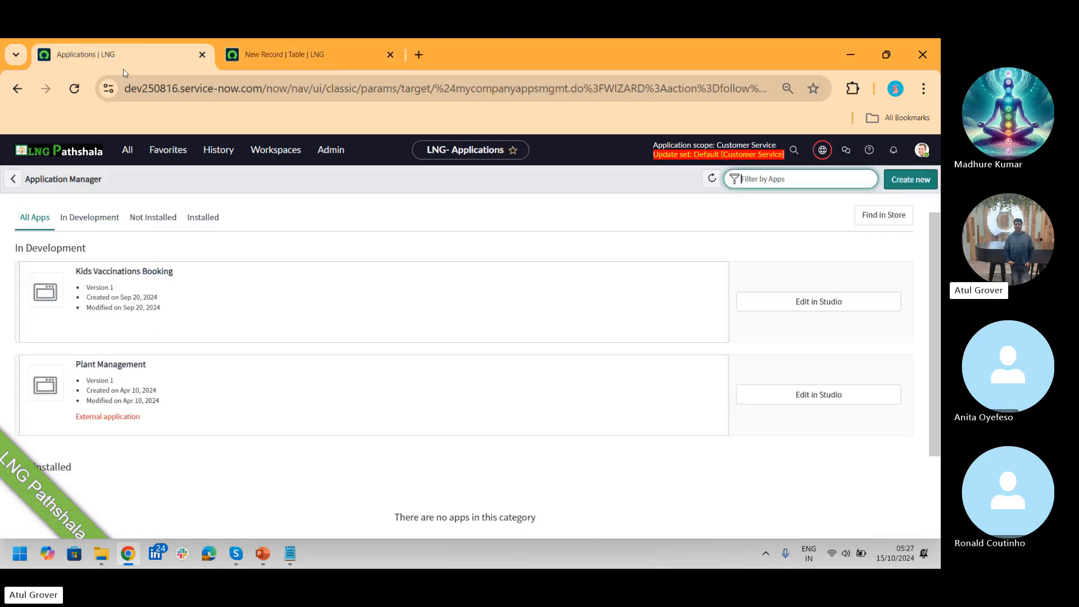
click(920, 181)
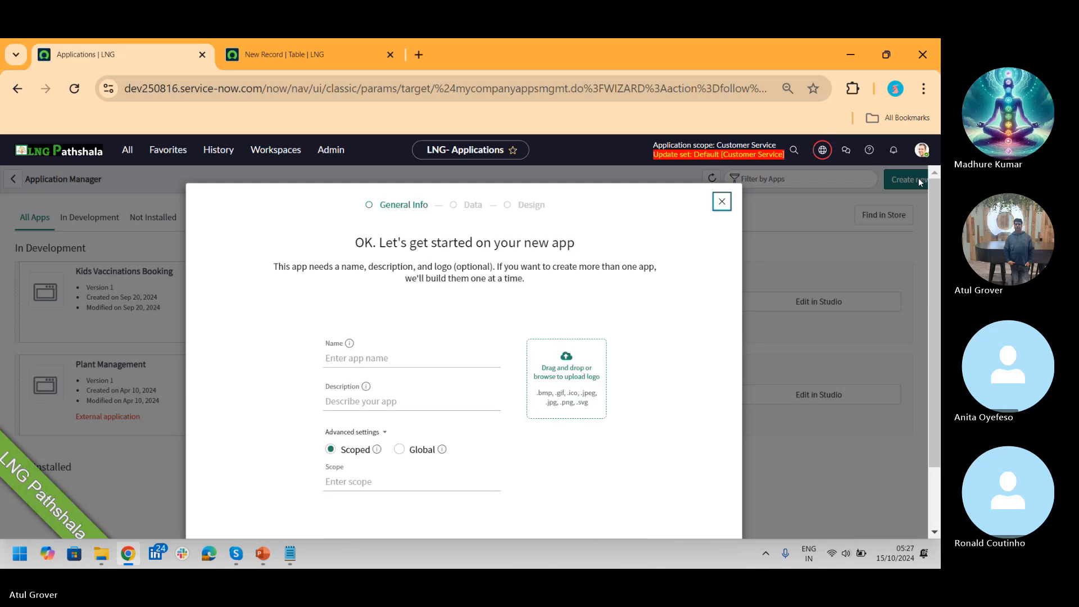
click(408, 358)
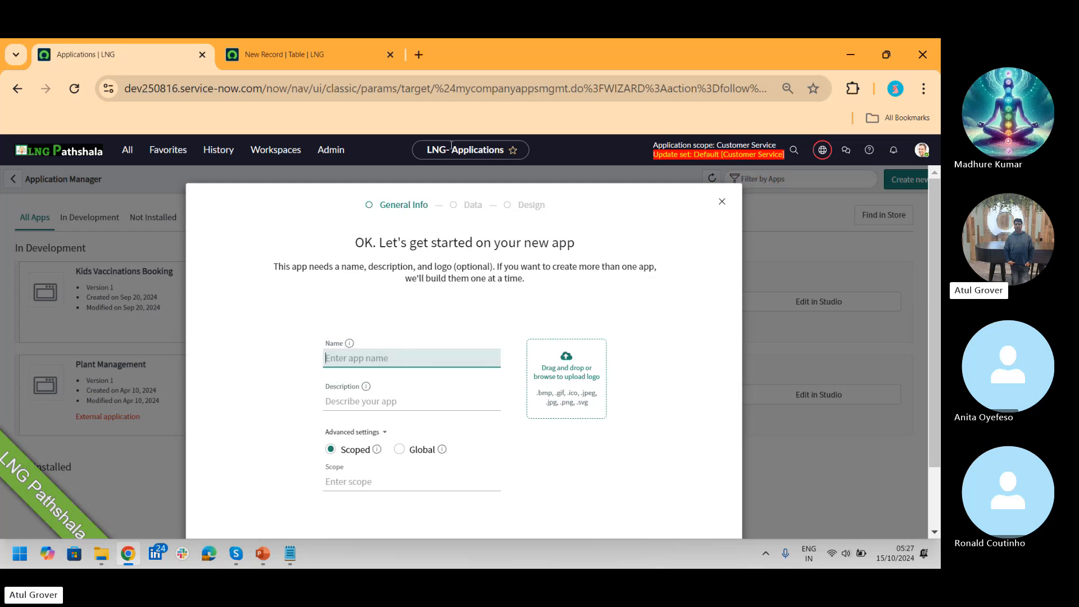
click(290, 554)
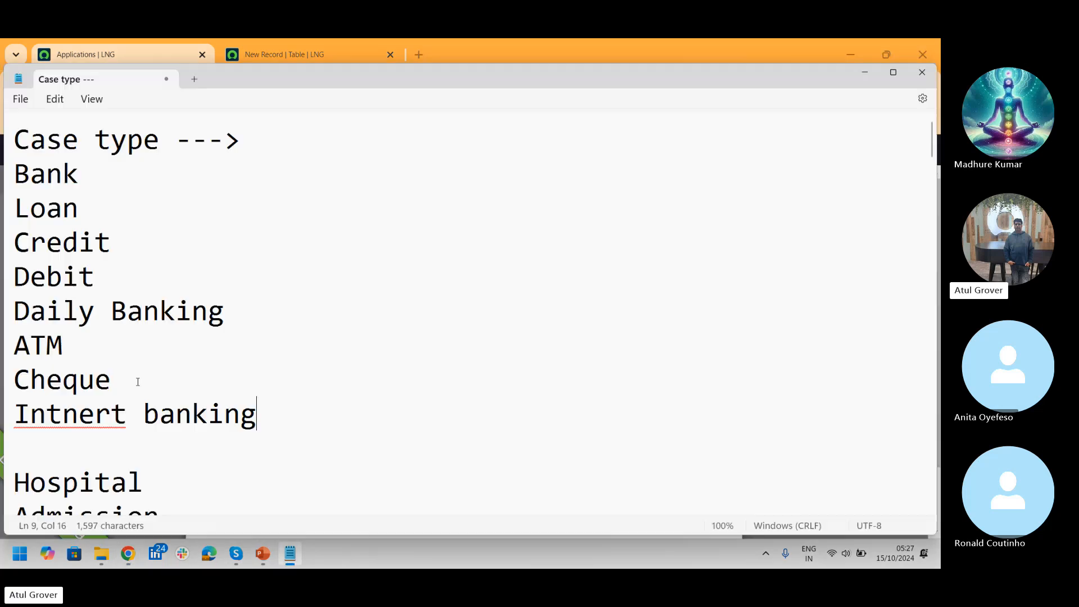
double_click(80, 209)
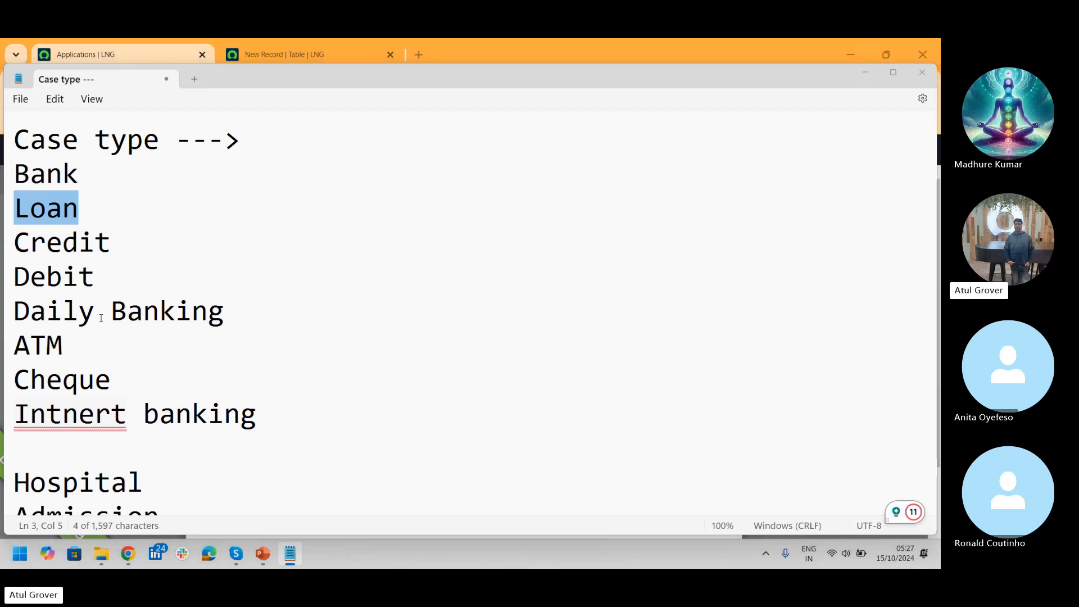
key(alt+Tab)
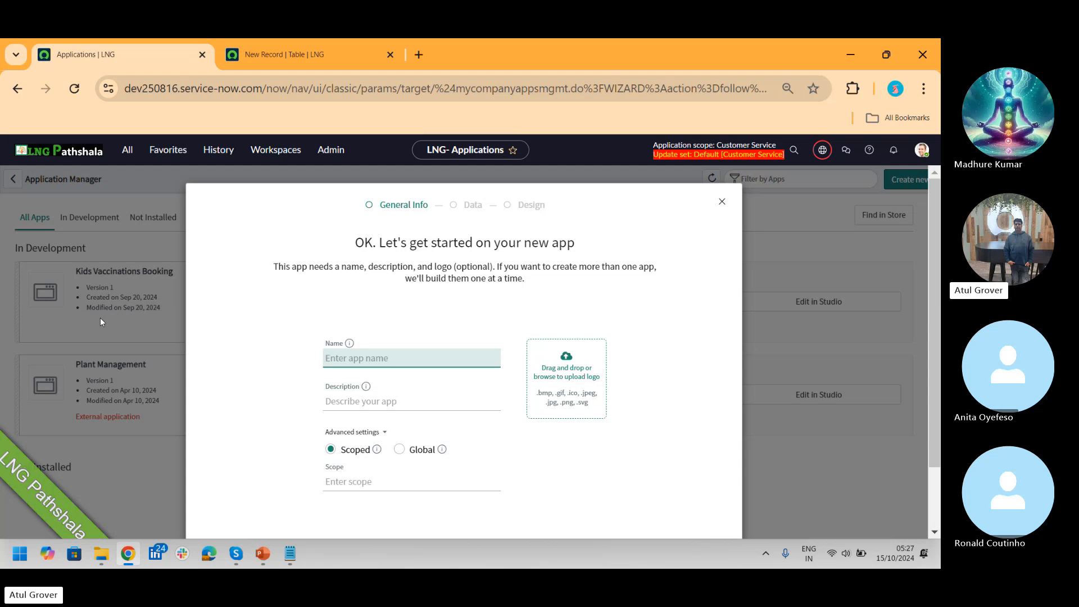
Step: Name the app 'LNG Pathshala', select the start of its auto-filled scope, and open a new tab
text(LNG)
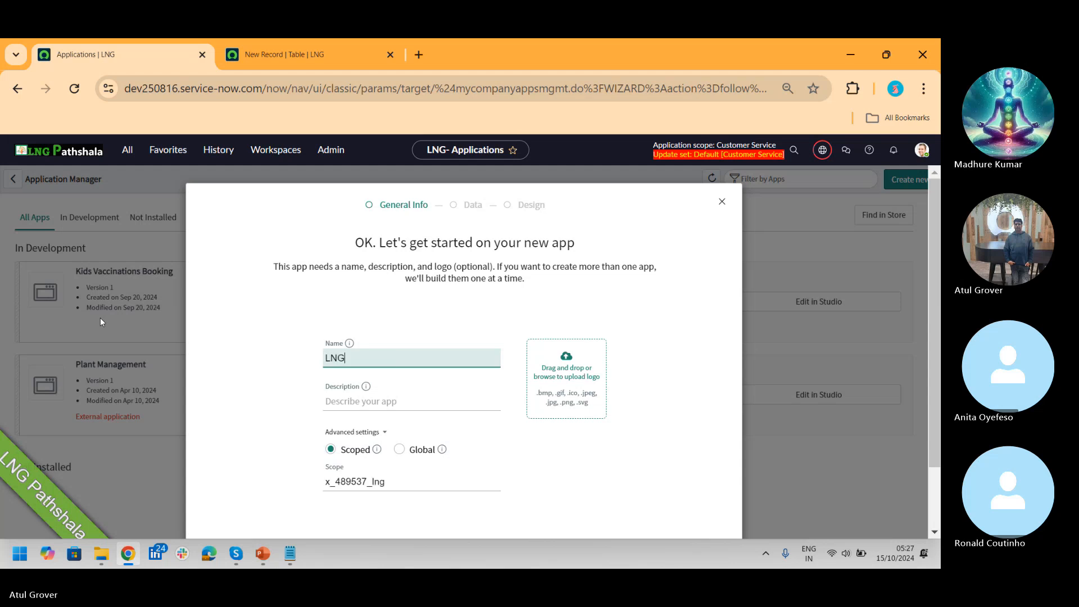
text( Pathshala)
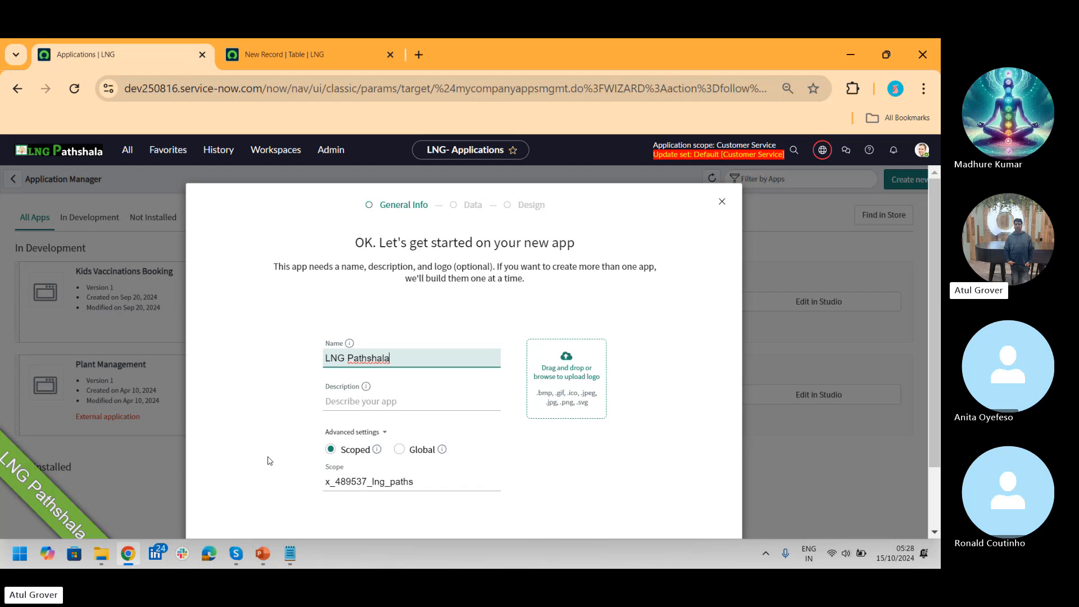
click(330, 481)
drag(330, 482, 307, 485)
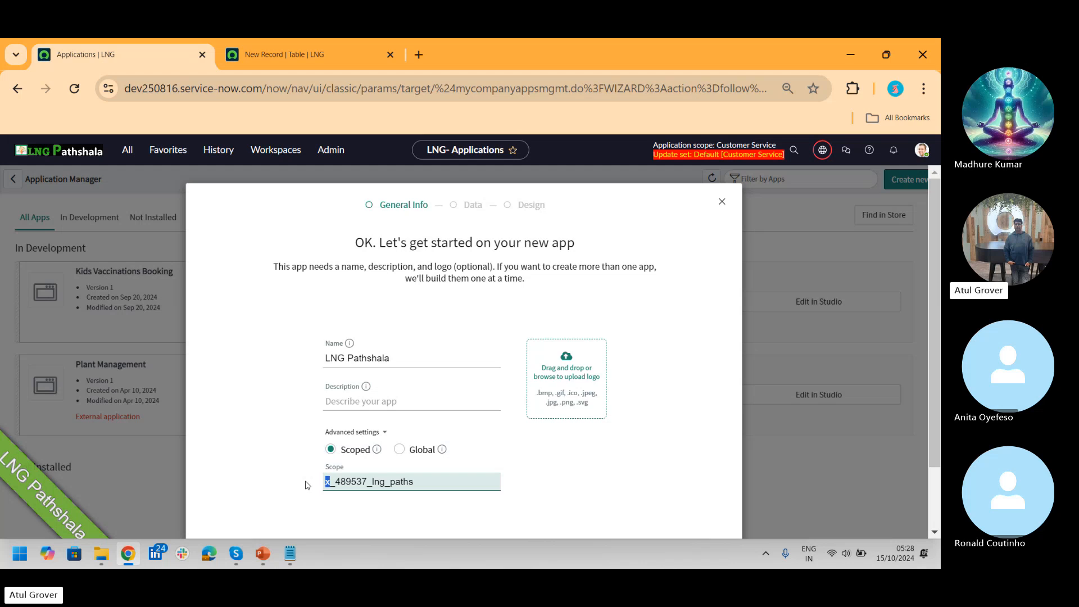
click(425, 50)
Step: Search 'sbi', open the State Bank of India site and view its loan types
text(s)
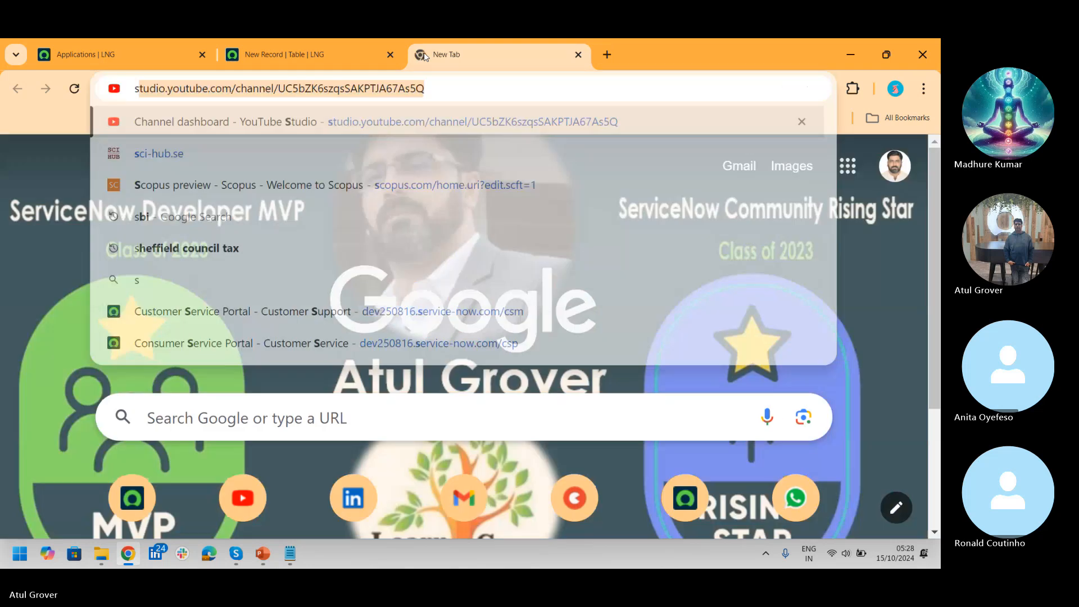
text(bi)
key(Return)
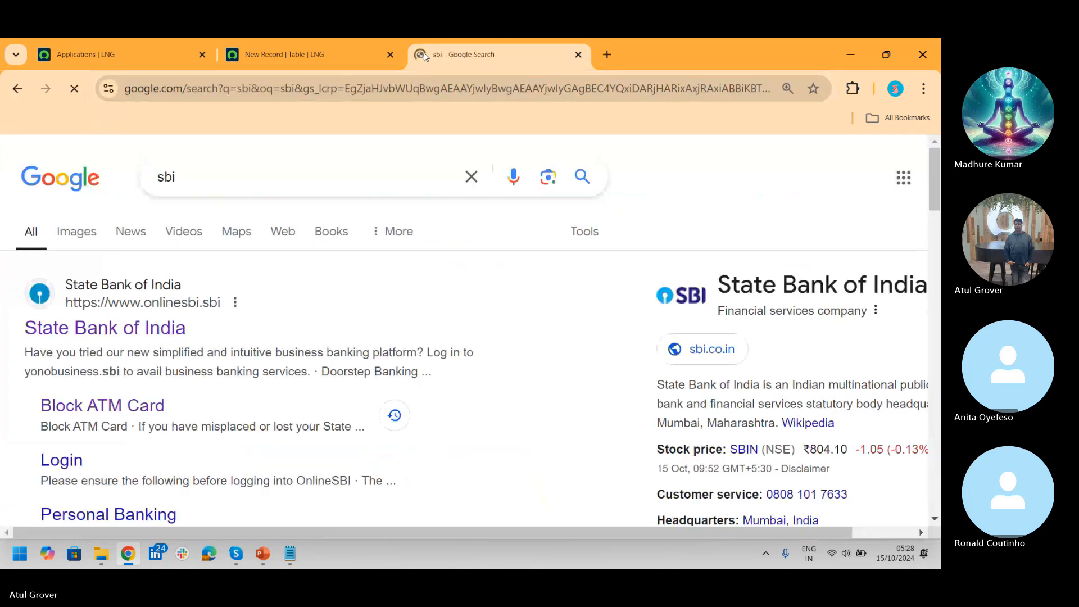
click(125, 337)
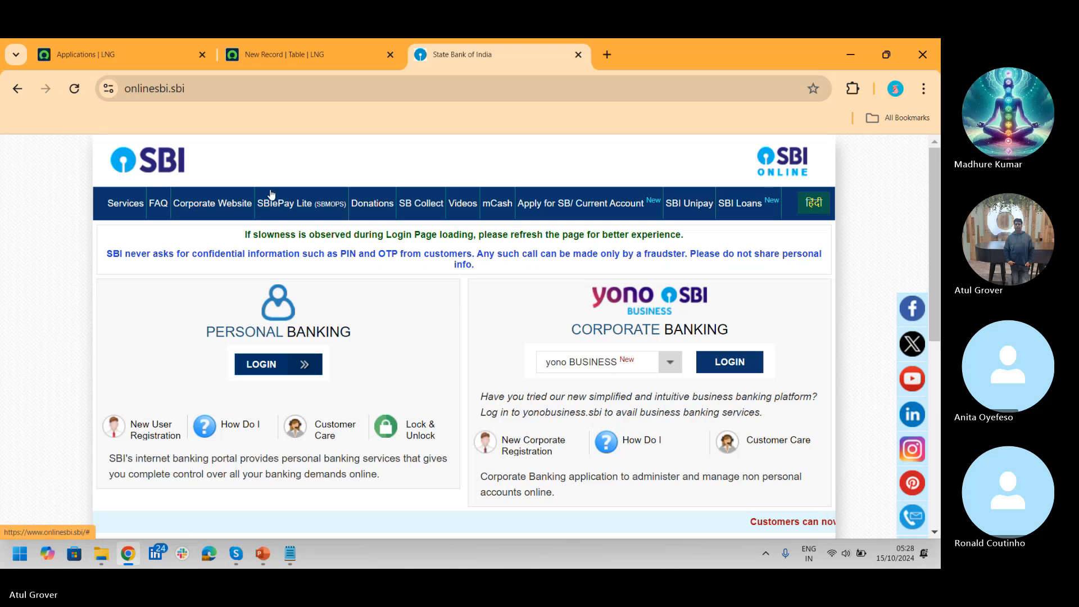
click(753, 203)
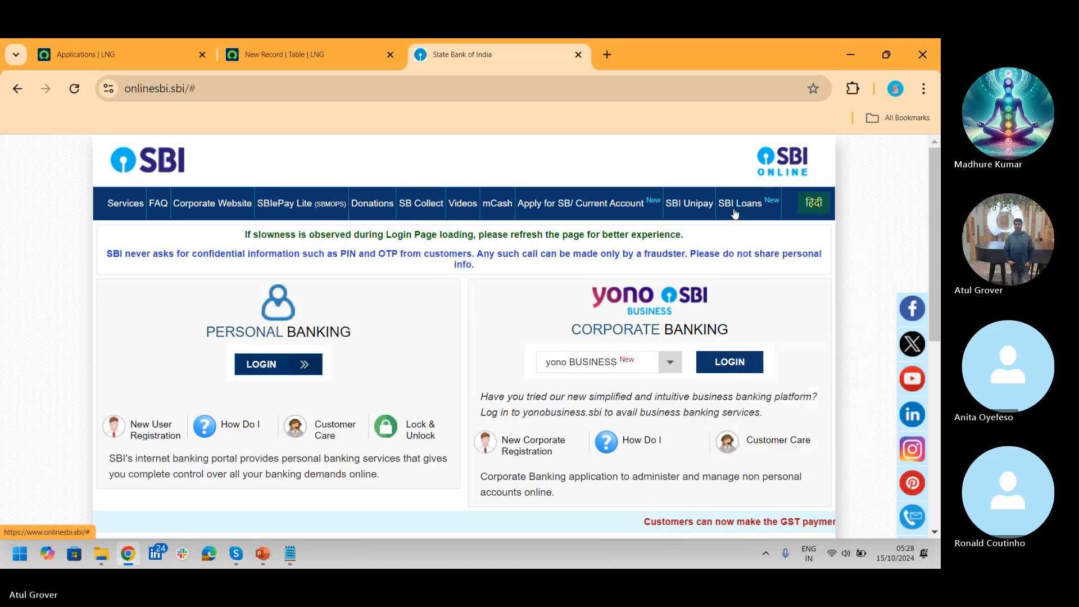
mouse_move(735, 210)
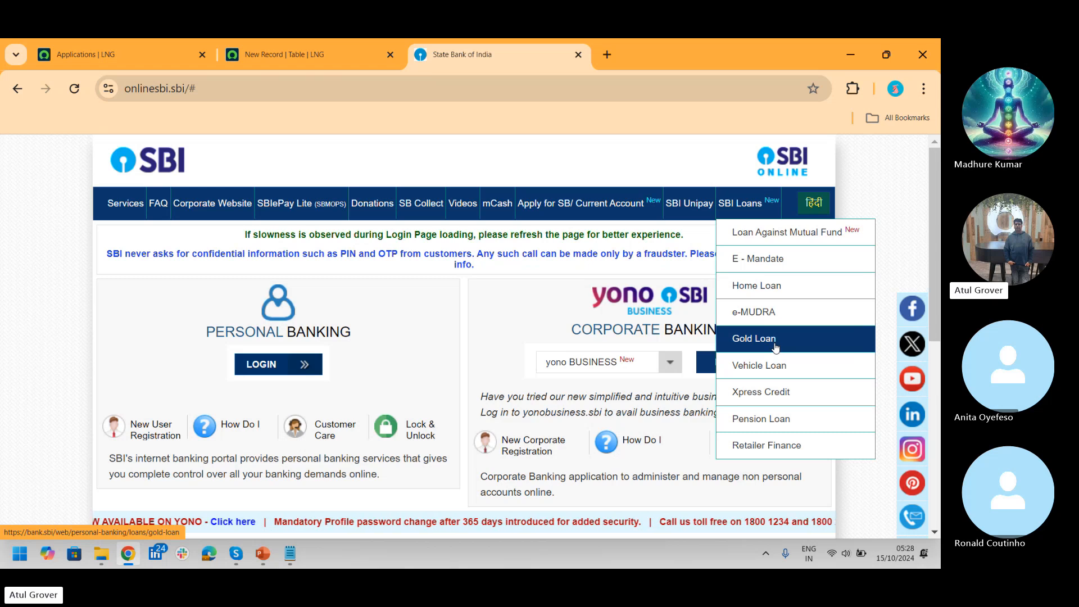
click(101, 54)
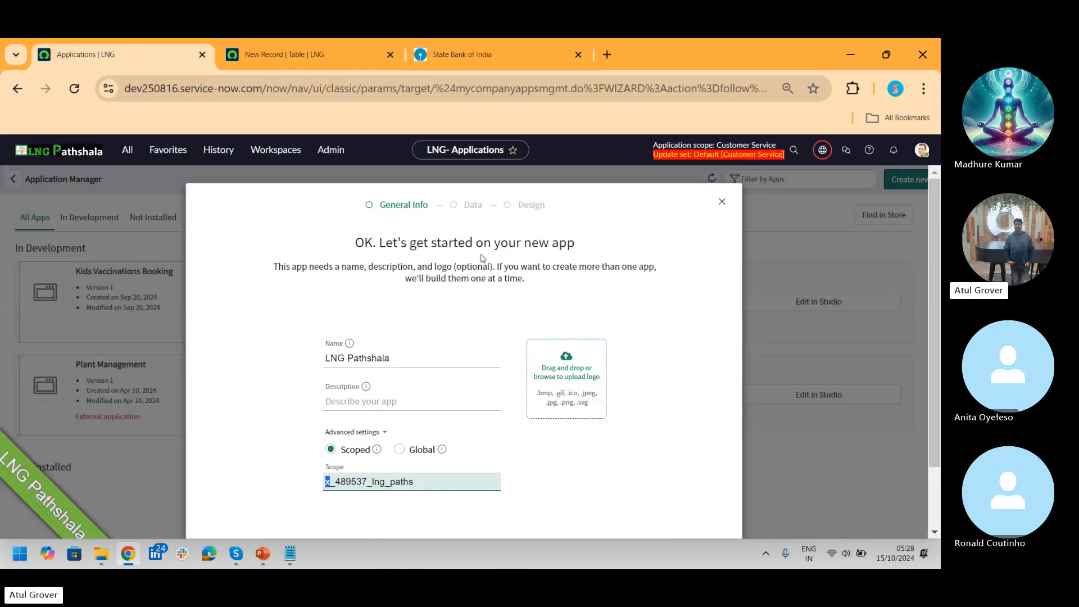
Step: Upload the Diwali image from Downloads as the logo and create the LNG Pathshala app
click(564, 378)
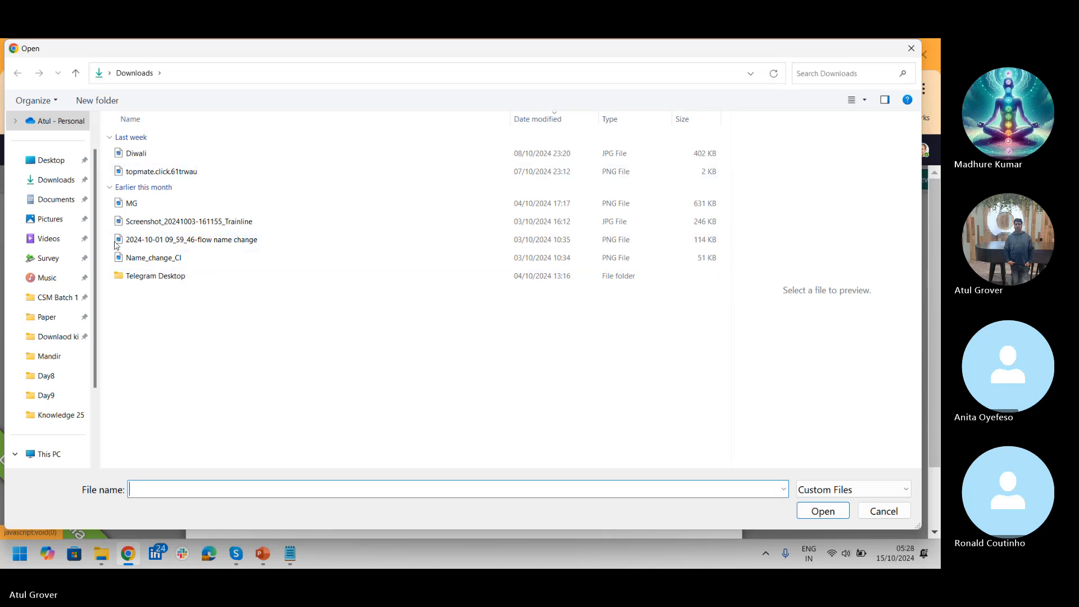
click(144, 153)
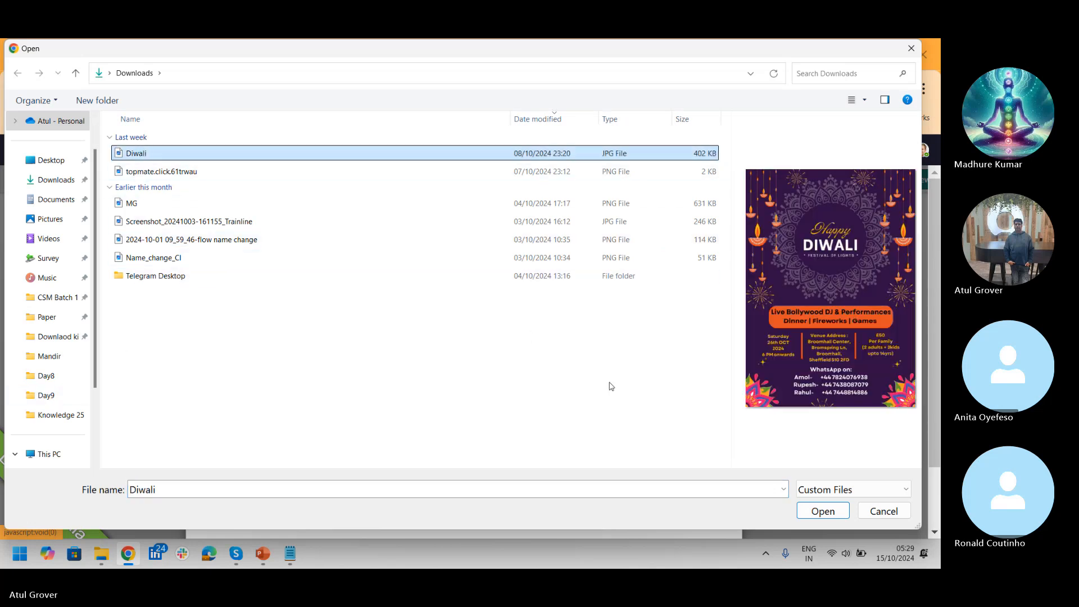
click(814, 509)
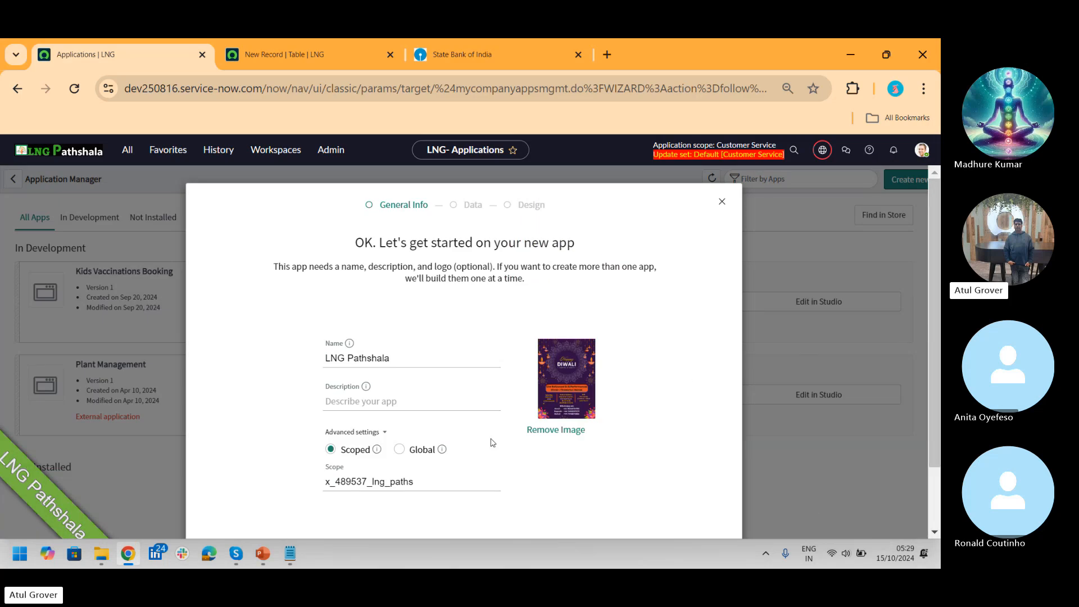
scroll(921, 370, down, 2)
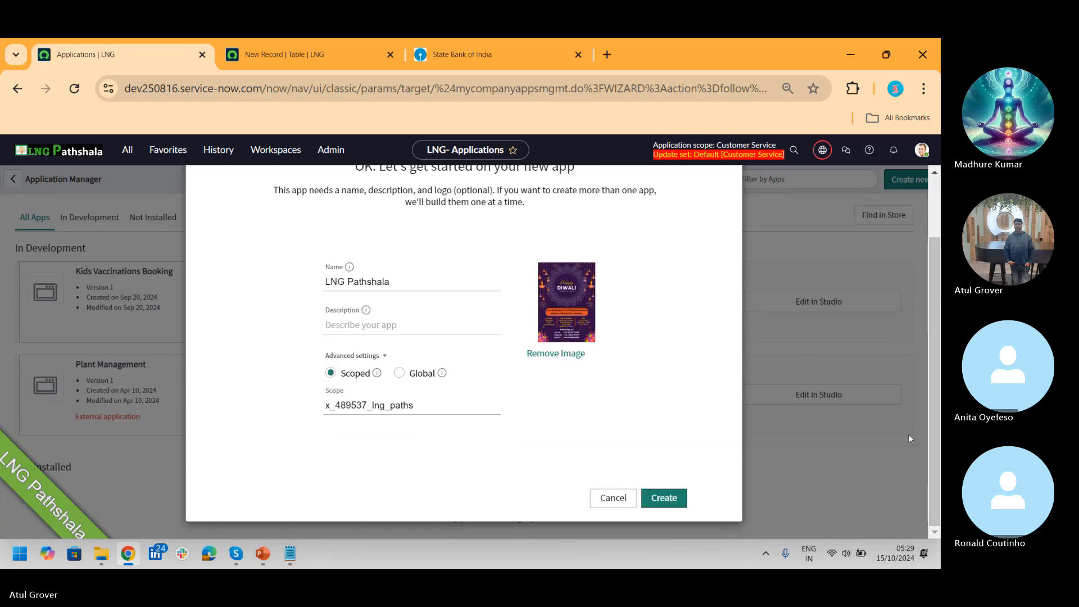
click(673, 498)
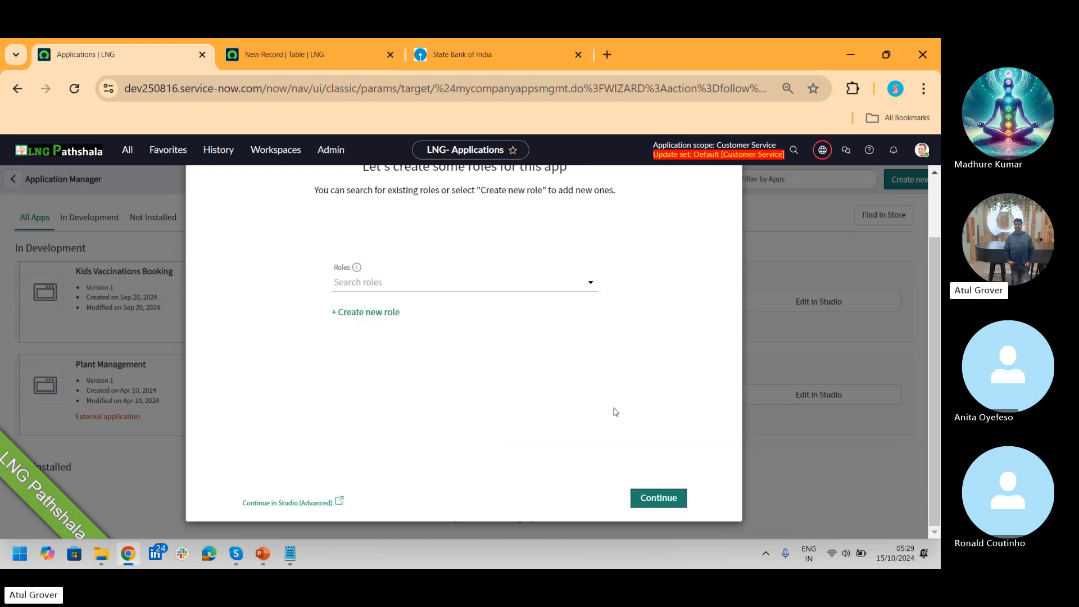
Step: Add roles sn_esm_admin, sn_esm_agent and sn_customerservice_agent to the app, then continue
click(510, 284)
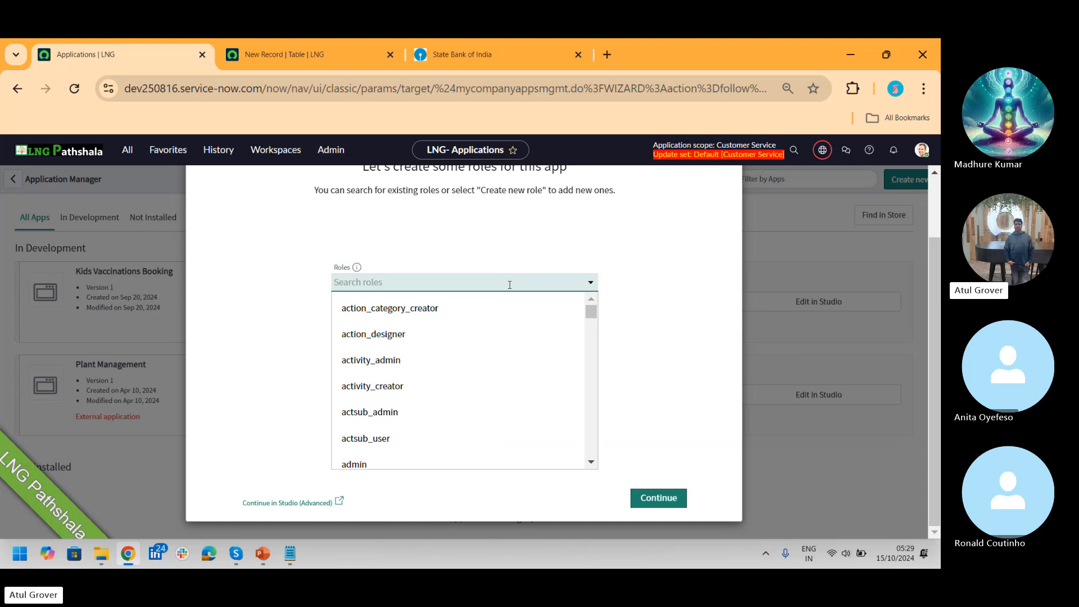
text(es)
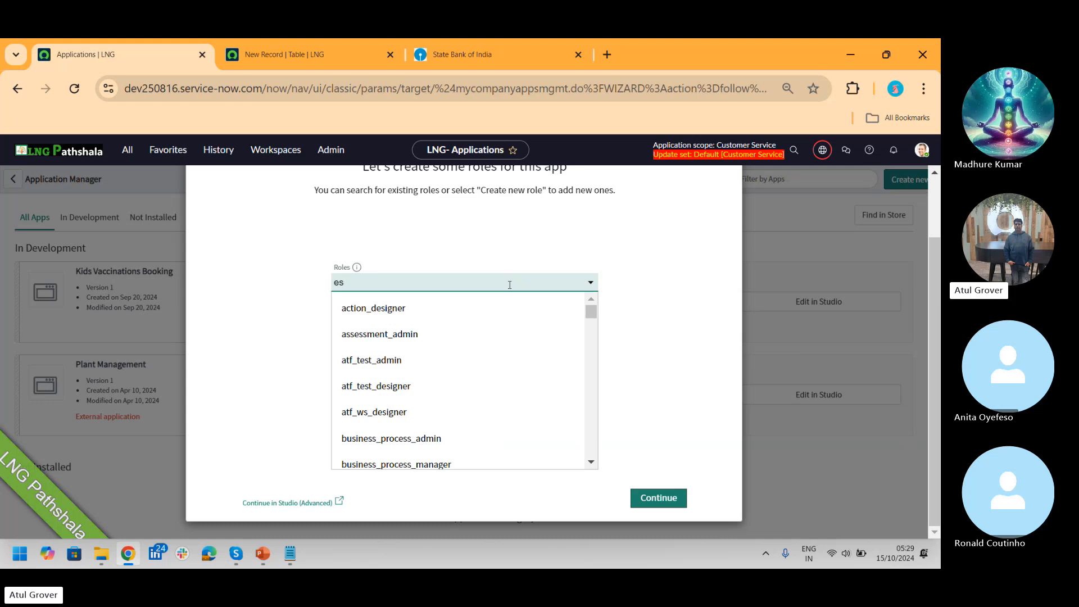
text(m)
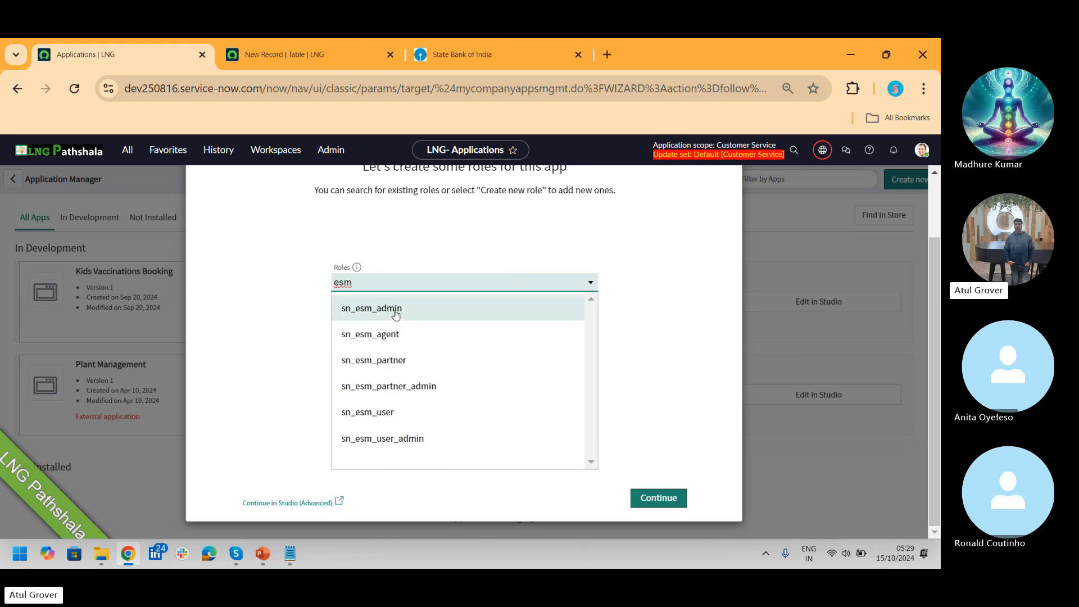
click(396, 315)
text(es)
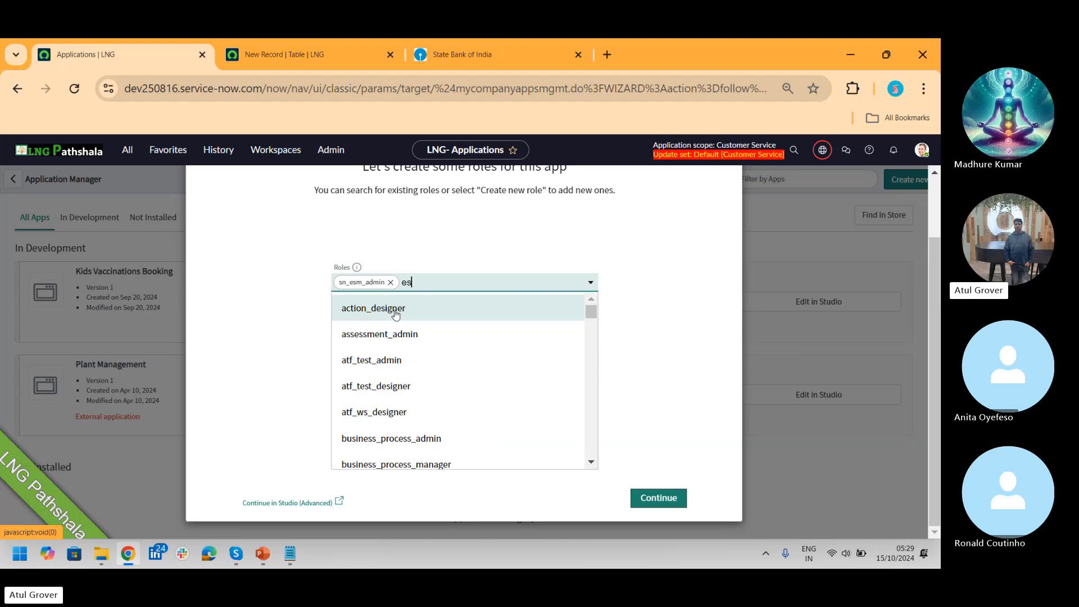
text(m)
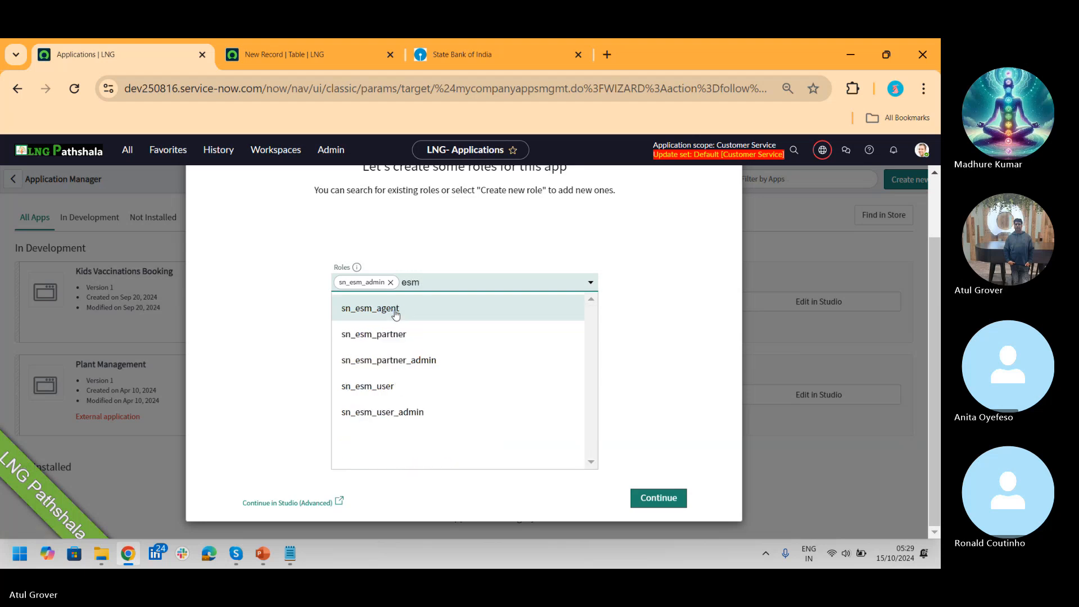
click(387, 312)
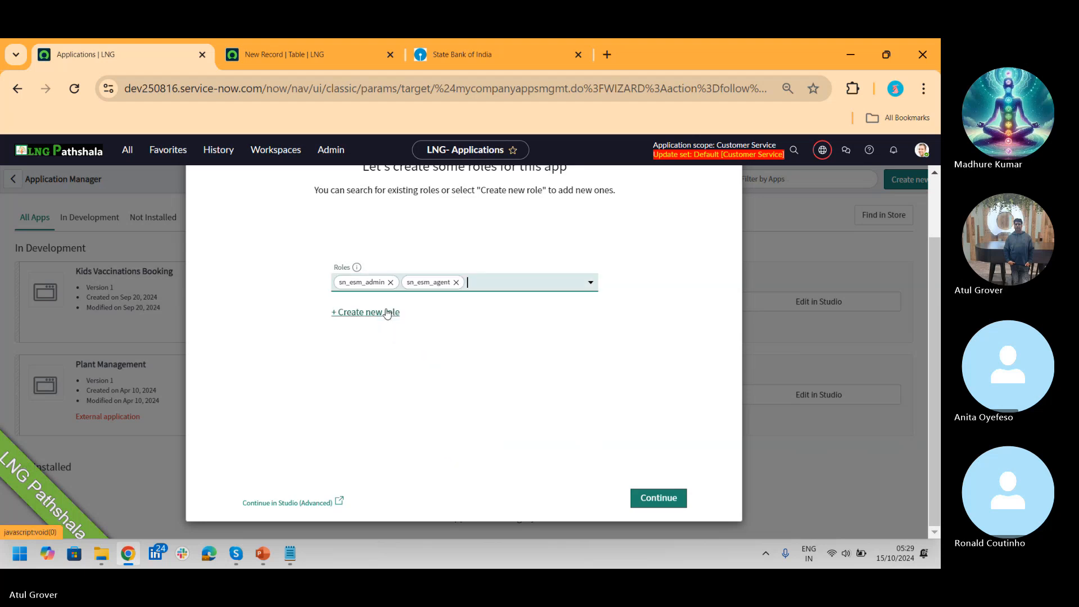
text(sn)
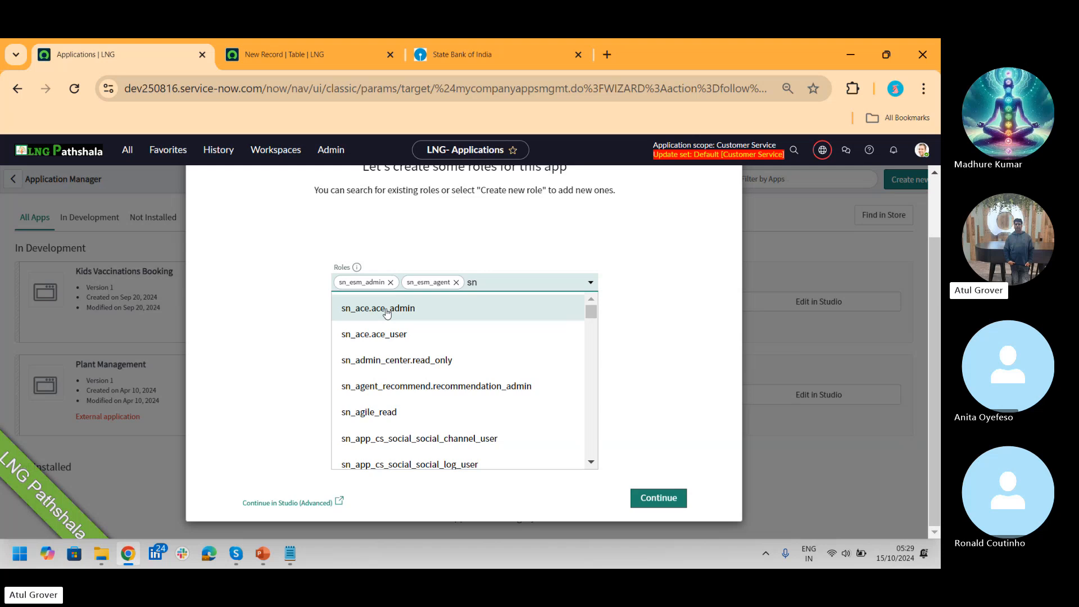
text(_co)
key(BackSpace)
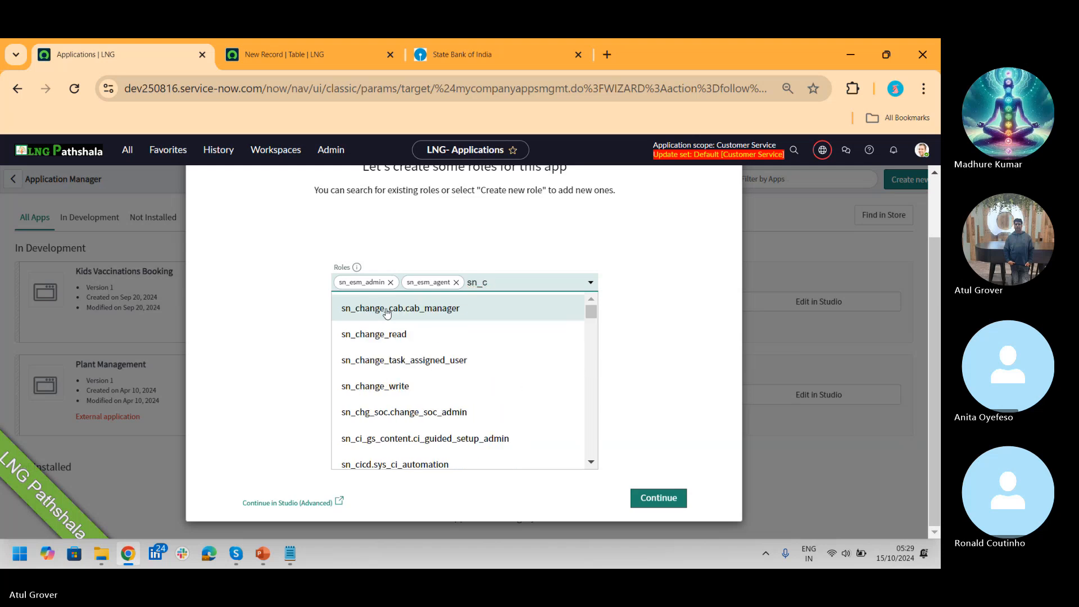
text(u)
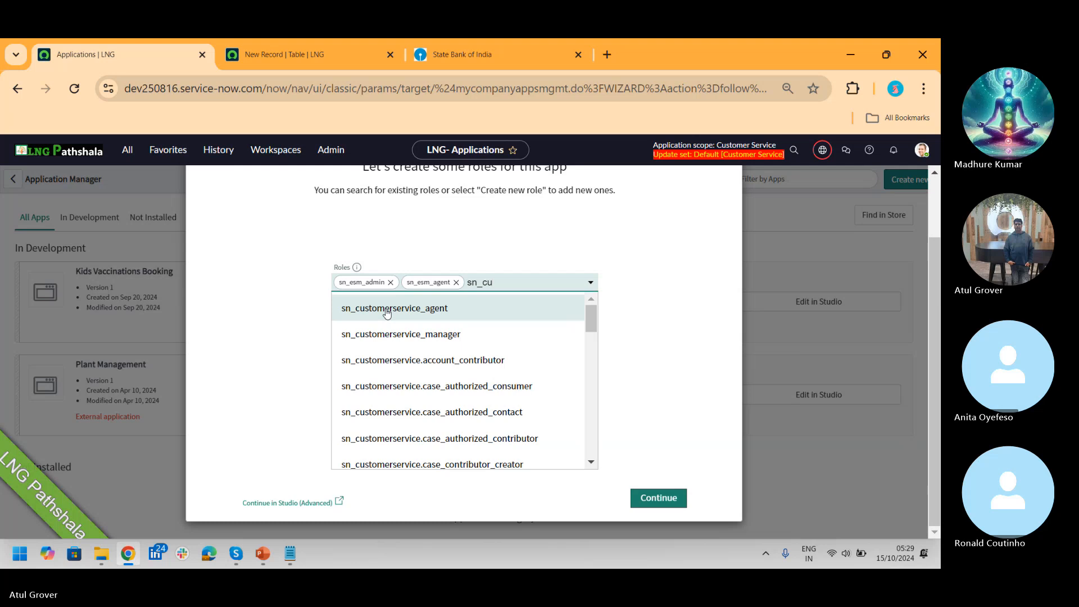
click(421, 310)
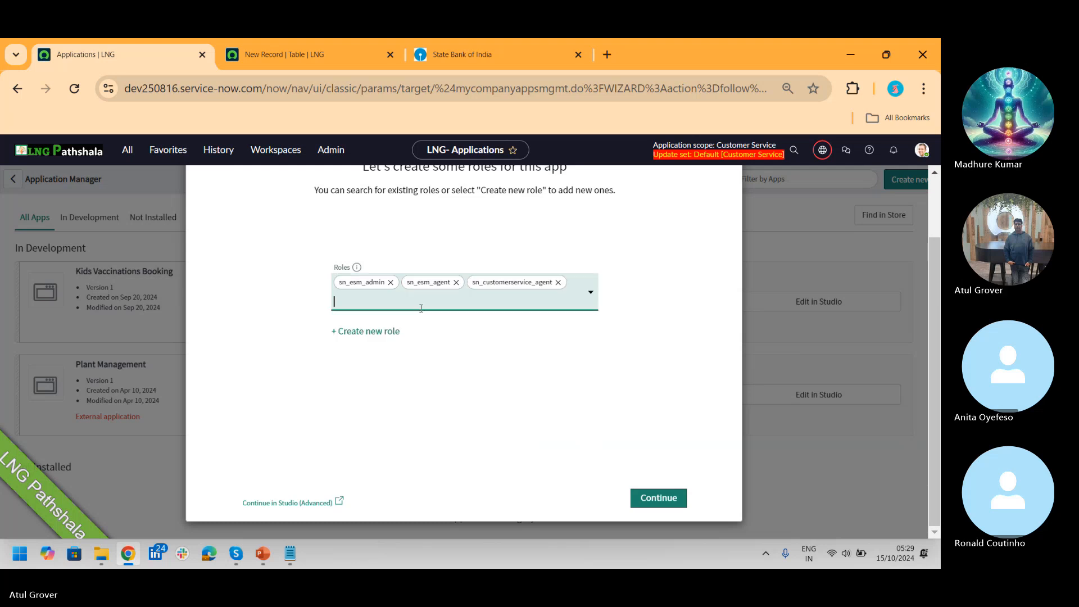
click(659, 497)
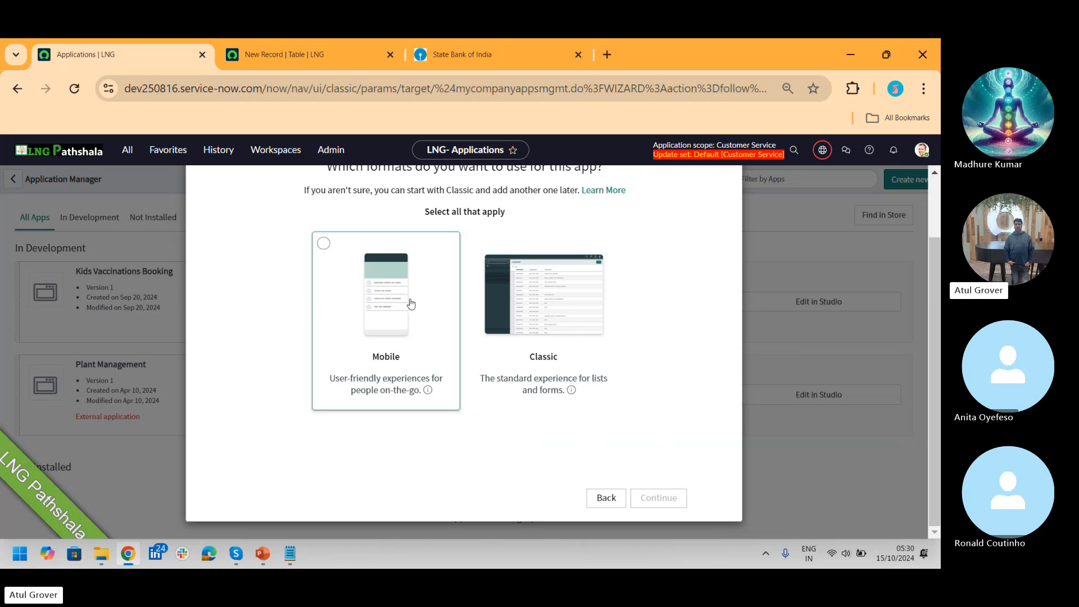
Step: Choose the Classic format for the app and proceed to the data tables step
click(313, 56)
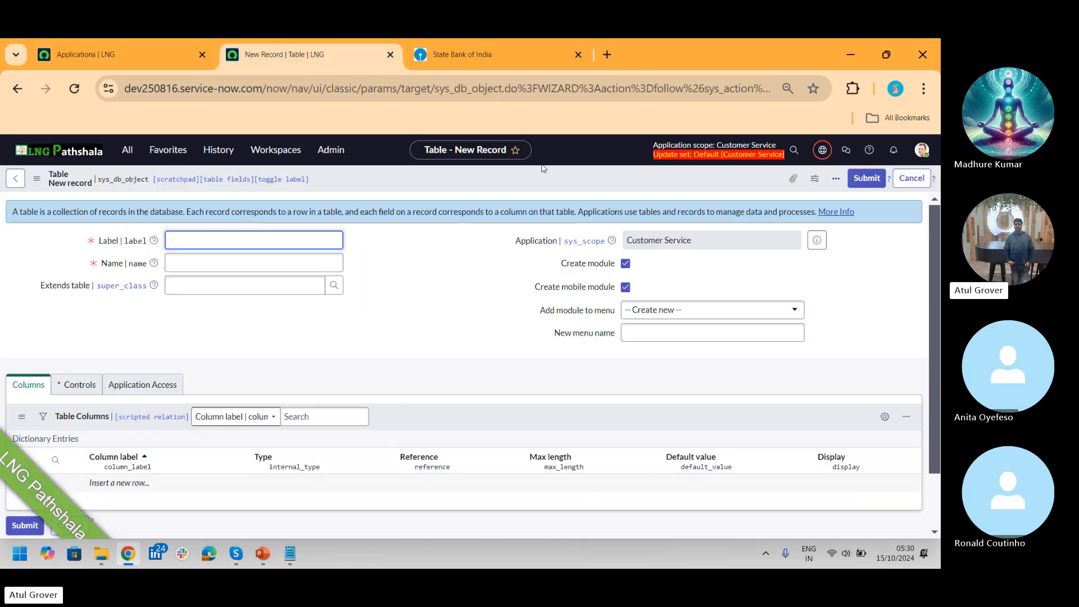
click(134, 54)
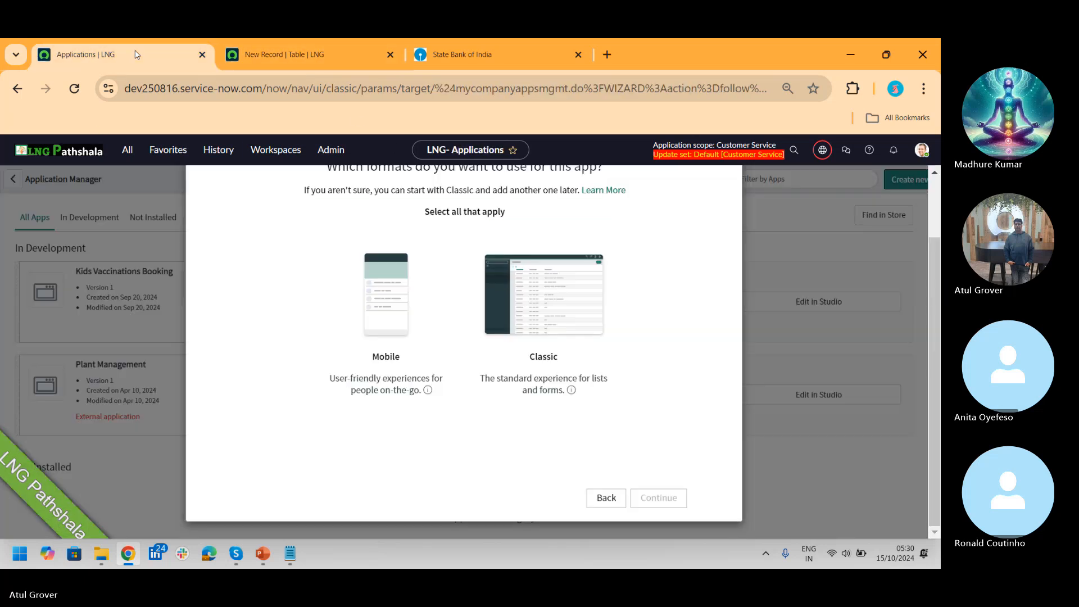
click(562, 306)
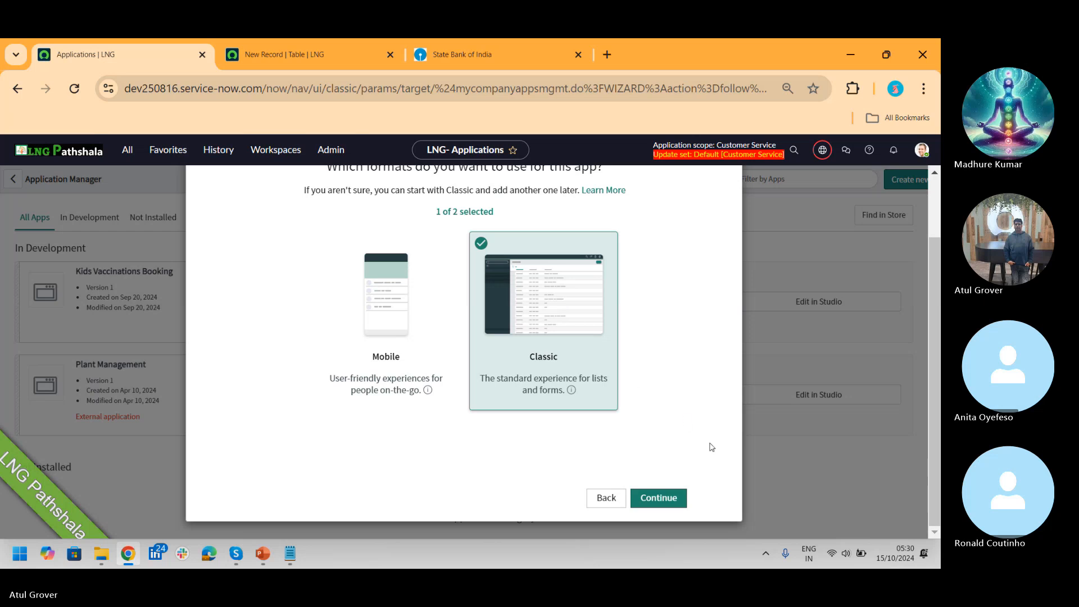
click(668, 500)
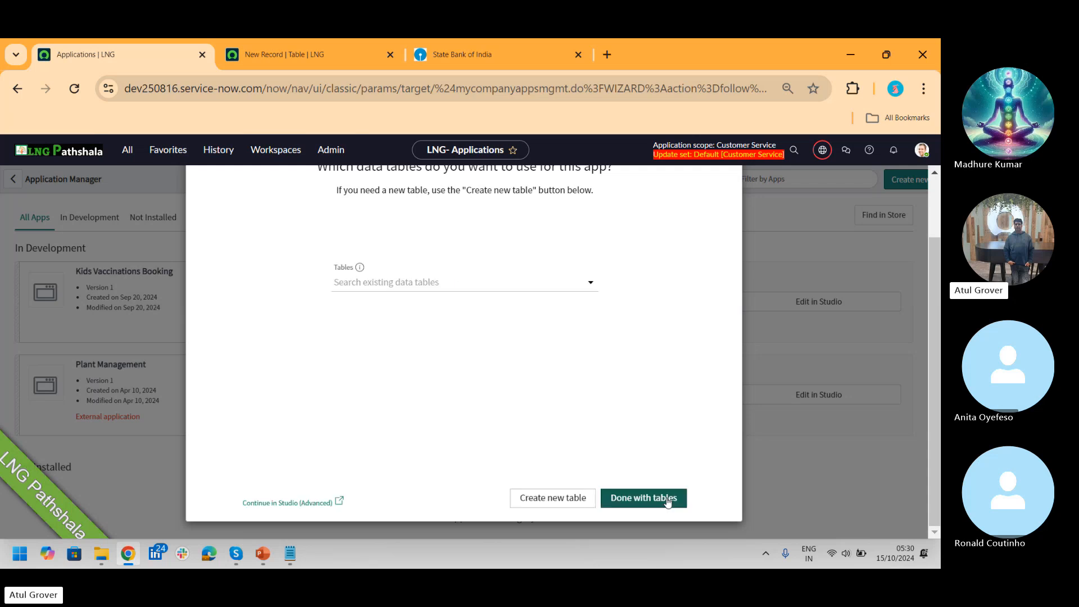
Step: Search 'sn_customerservice_c' and add the Case (sn_customerservice_case) table, checking the Case Flow slide
click(421, 283)
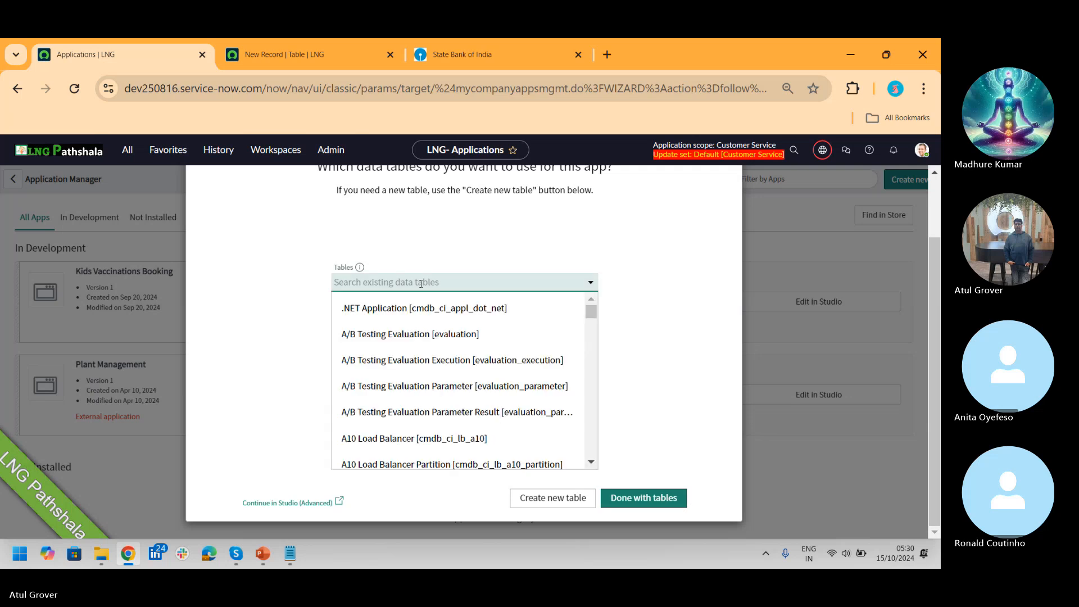
click(667, 294)
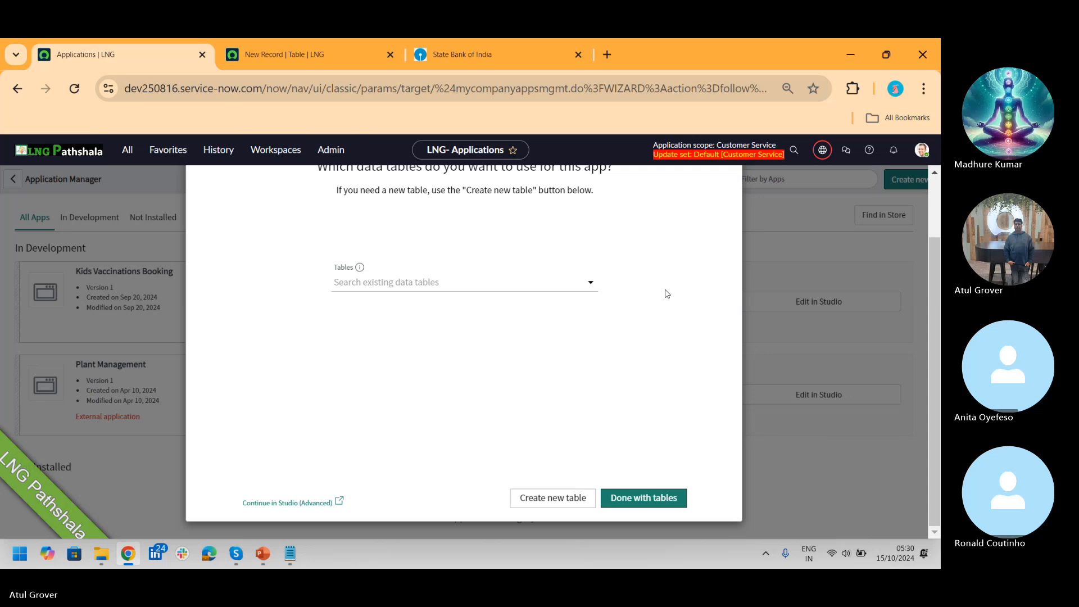
click(492, 282)
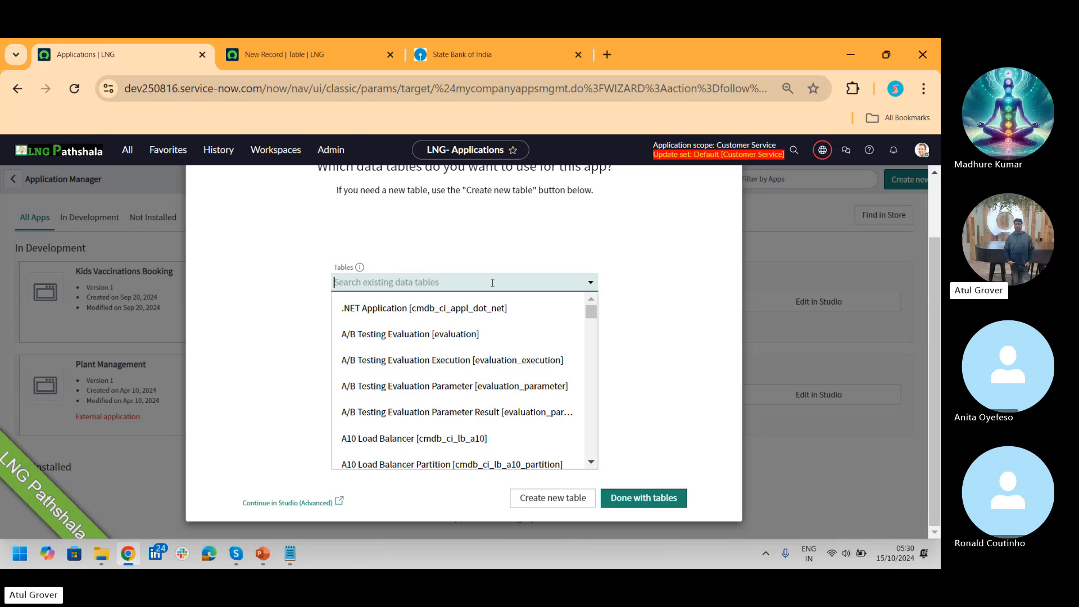
click(262, 556)
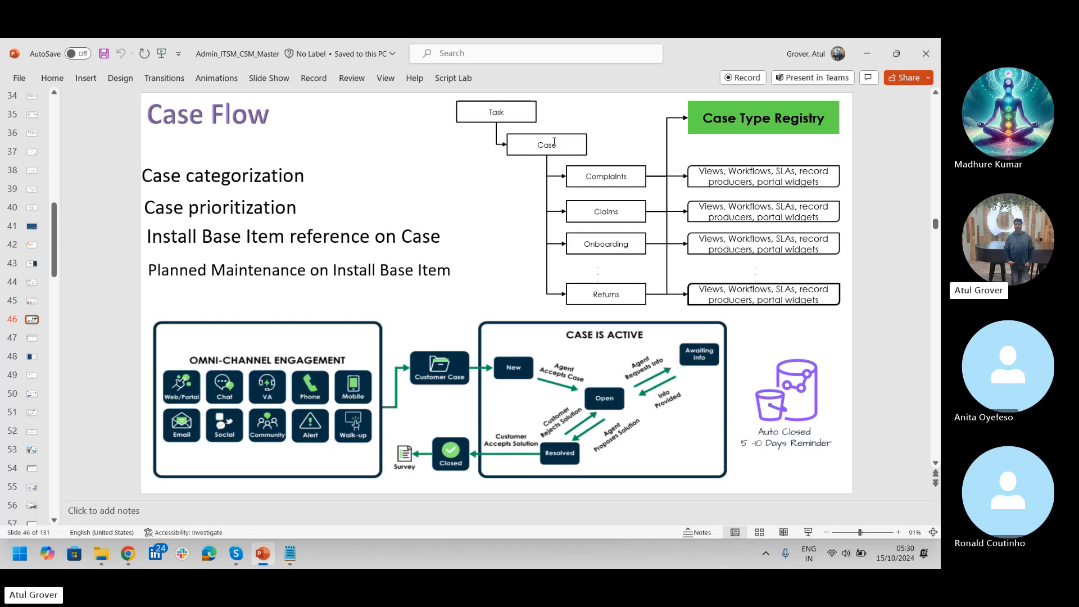
key(alt+Tab)
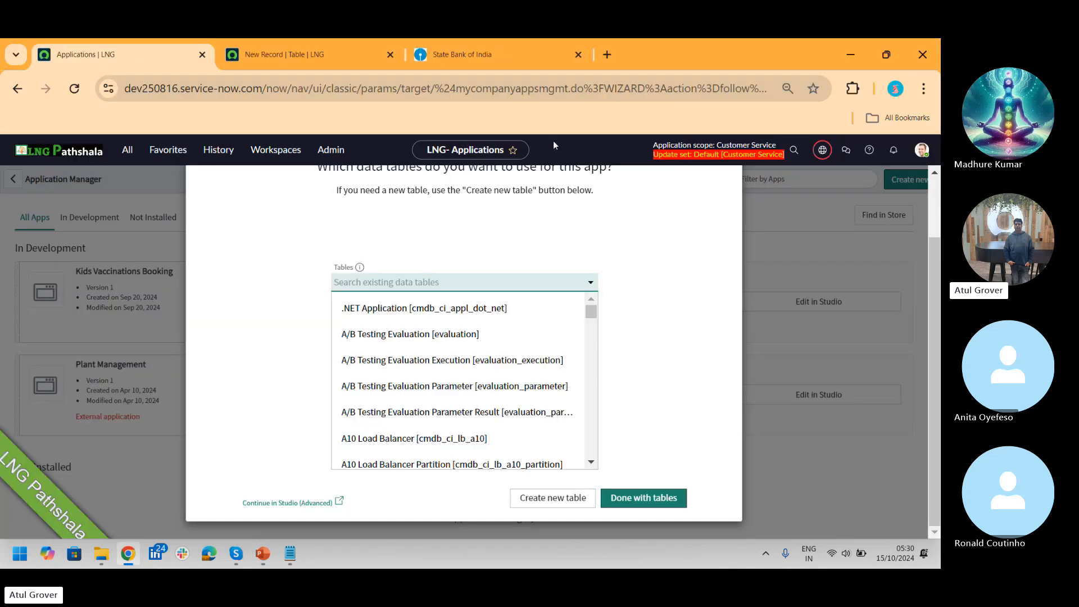
text(sn)
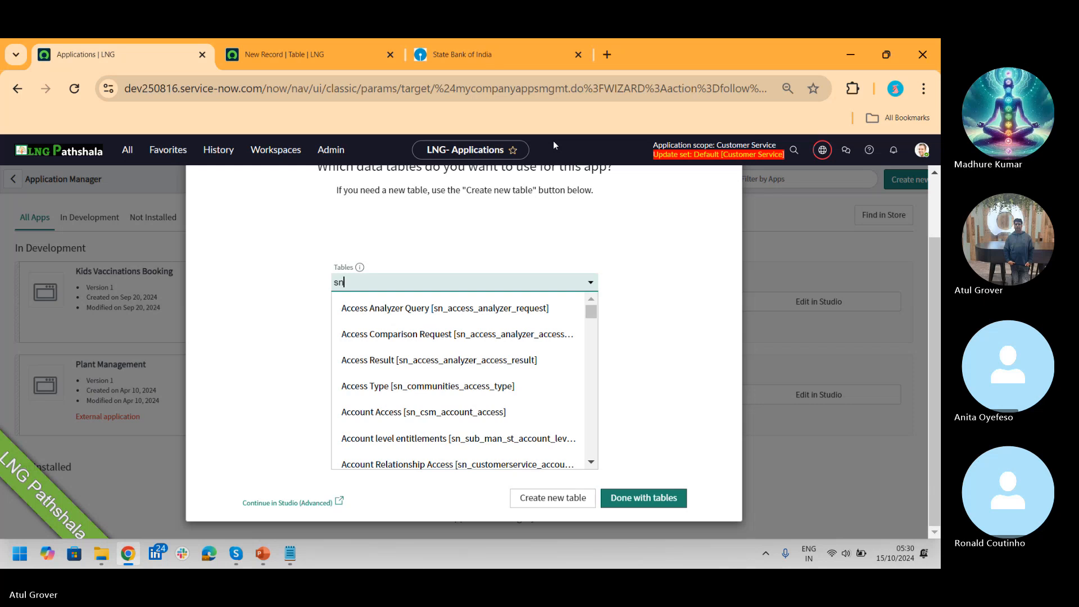
text(_cu)
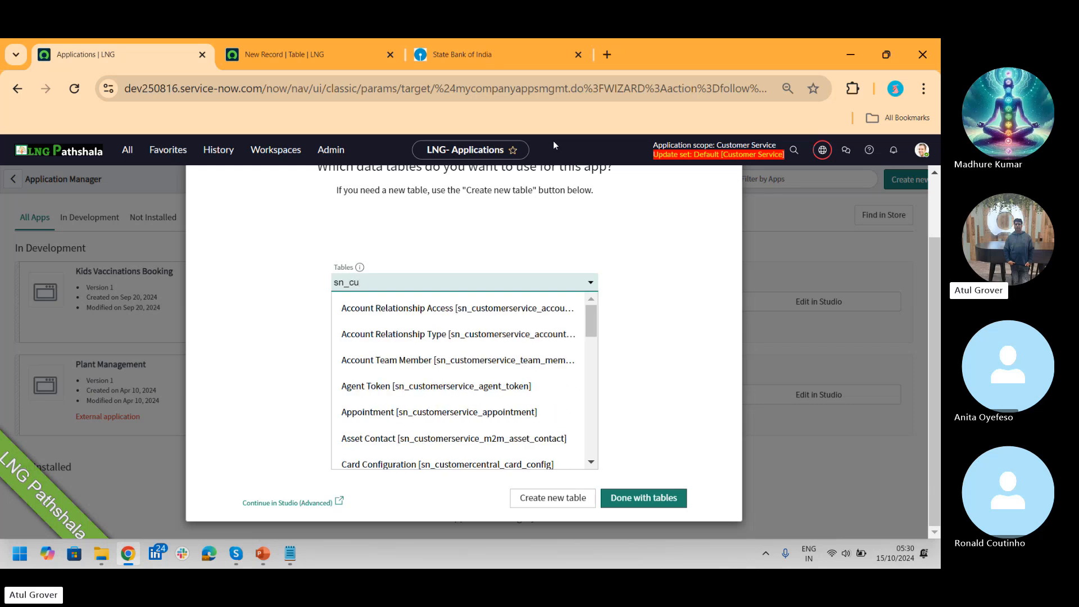
text(stom)
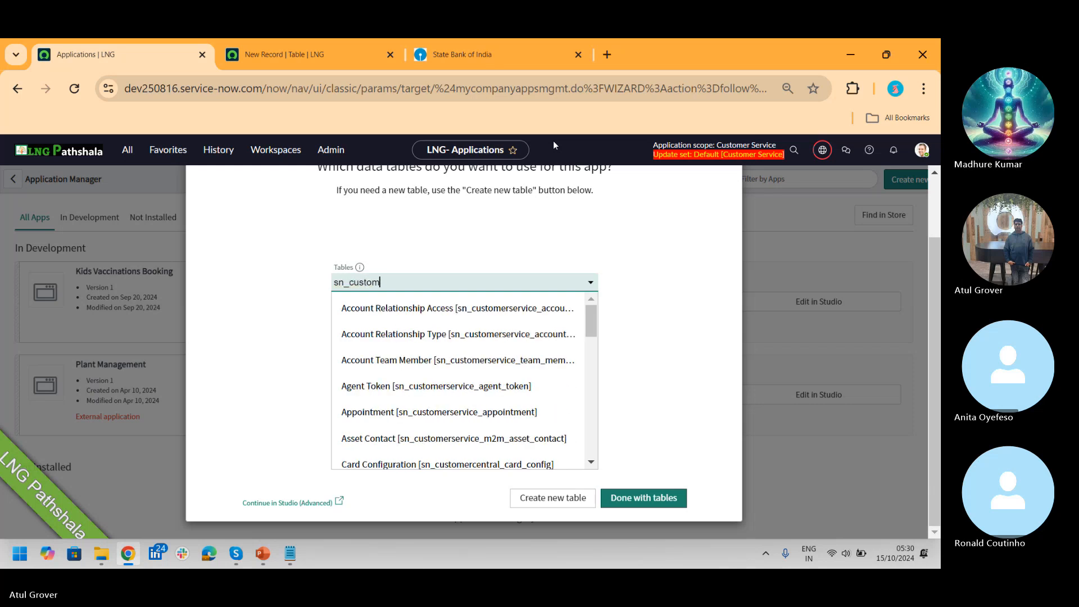
text(er)
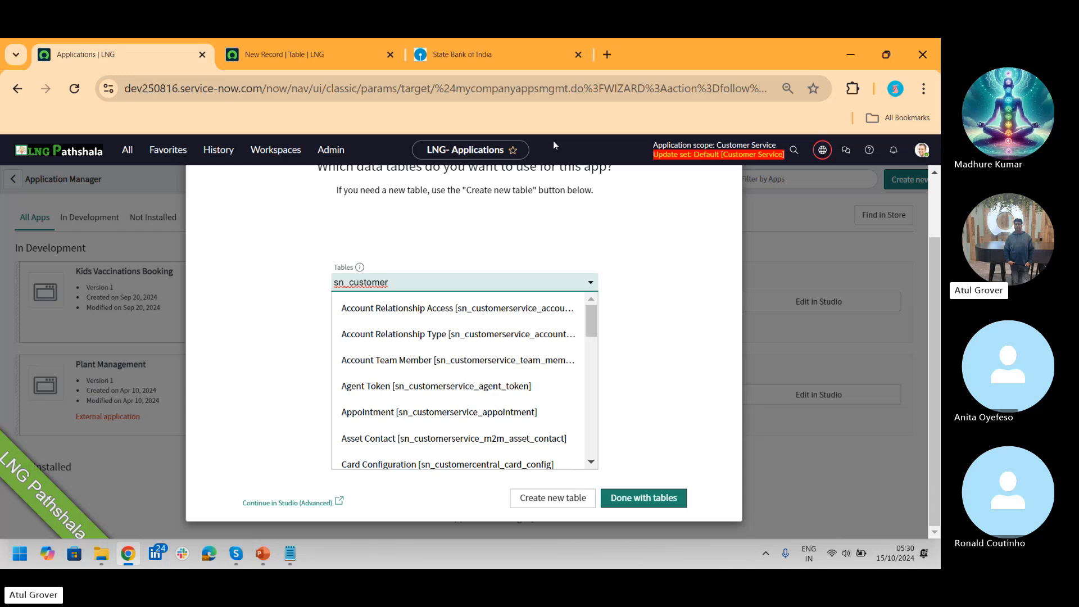
text(service)
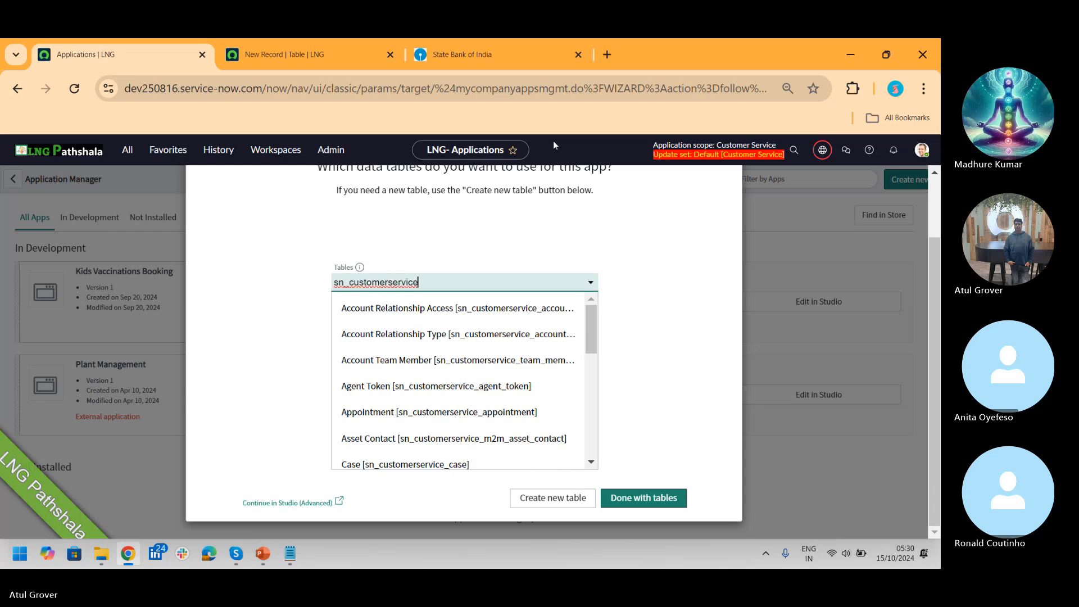
text(_c)
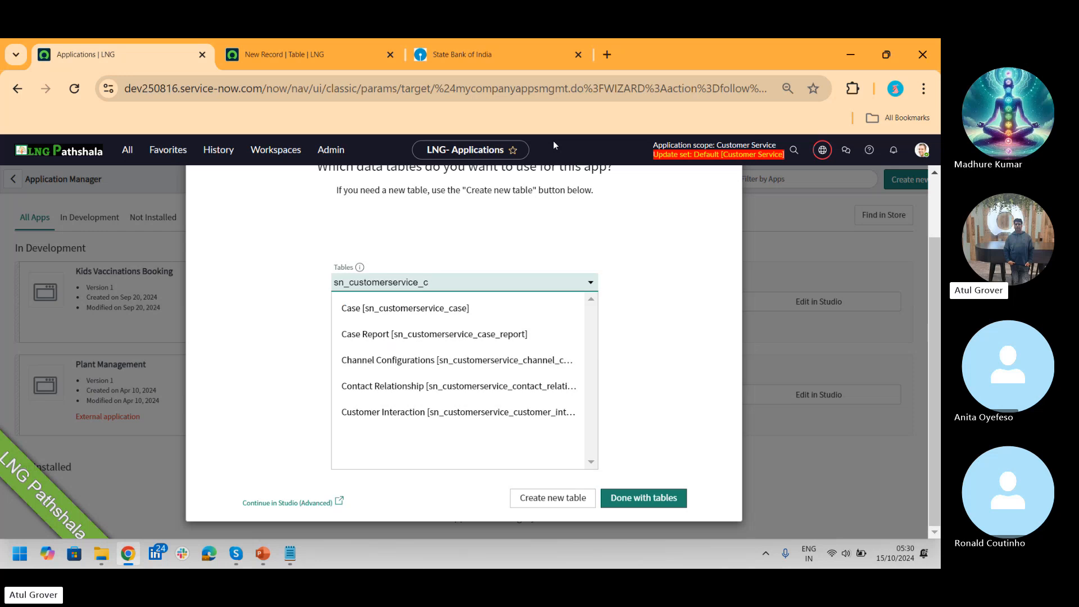
click(430, 311)
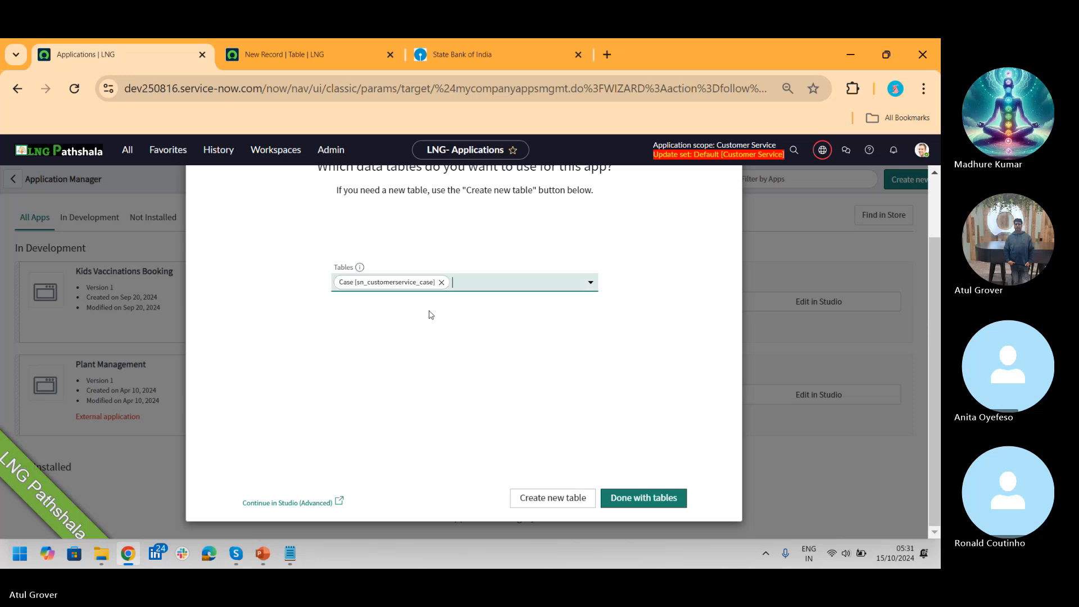
key(alt+Tab)
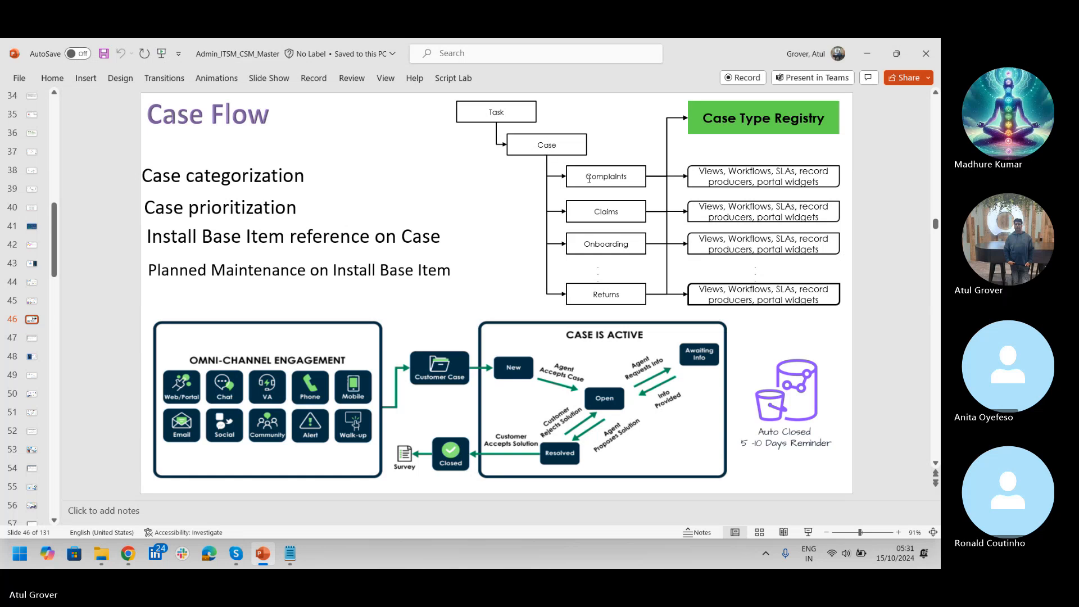
key(alt+Tab)
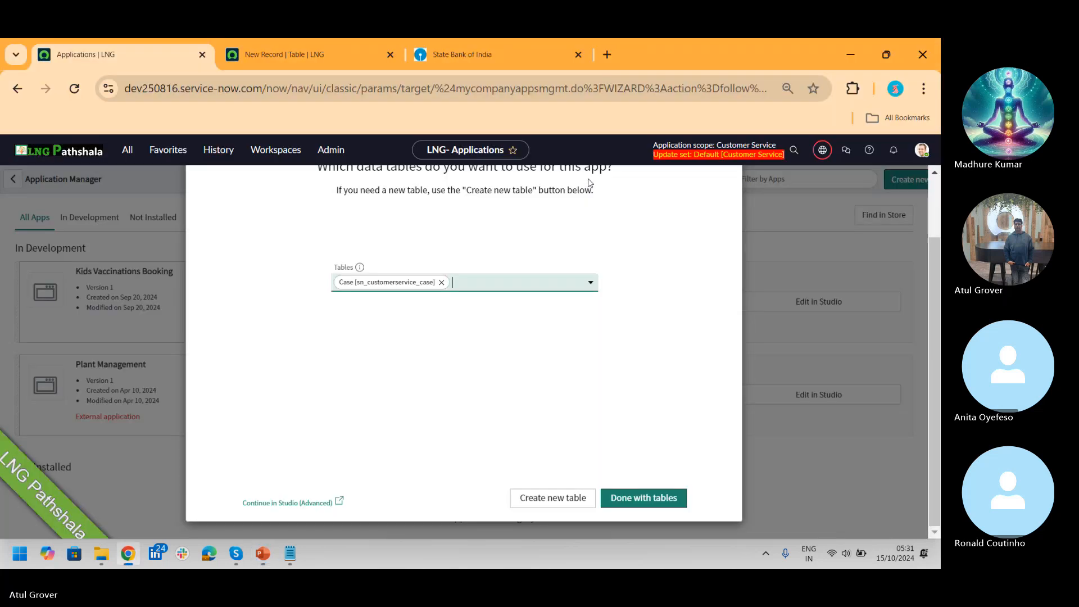
Step: Finish table selection, start the Classic app design, and switch to the blank Table form
click(639, 497)
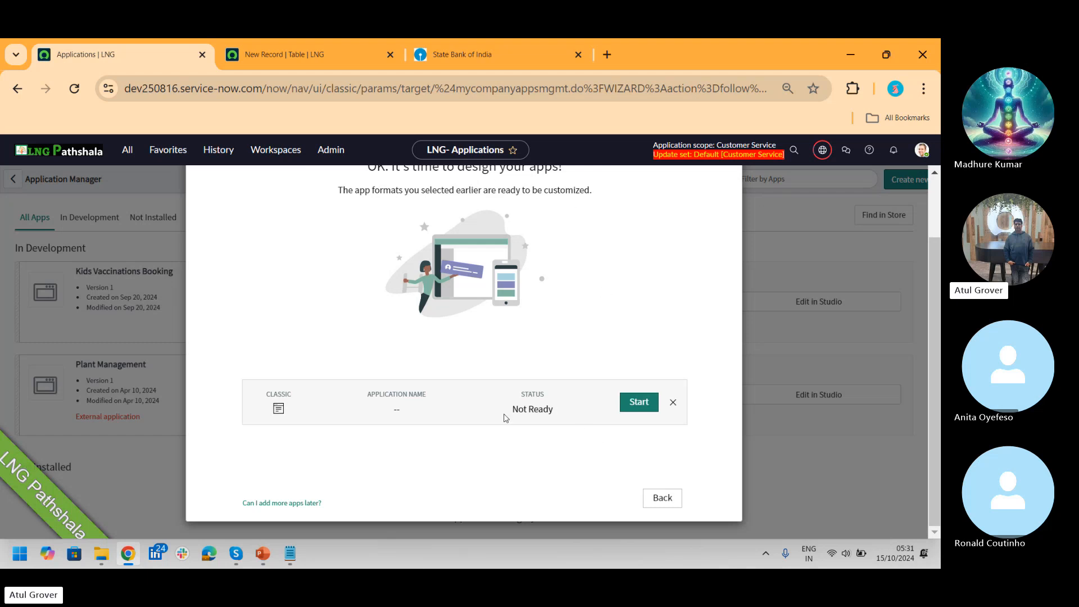
click(640, 402)
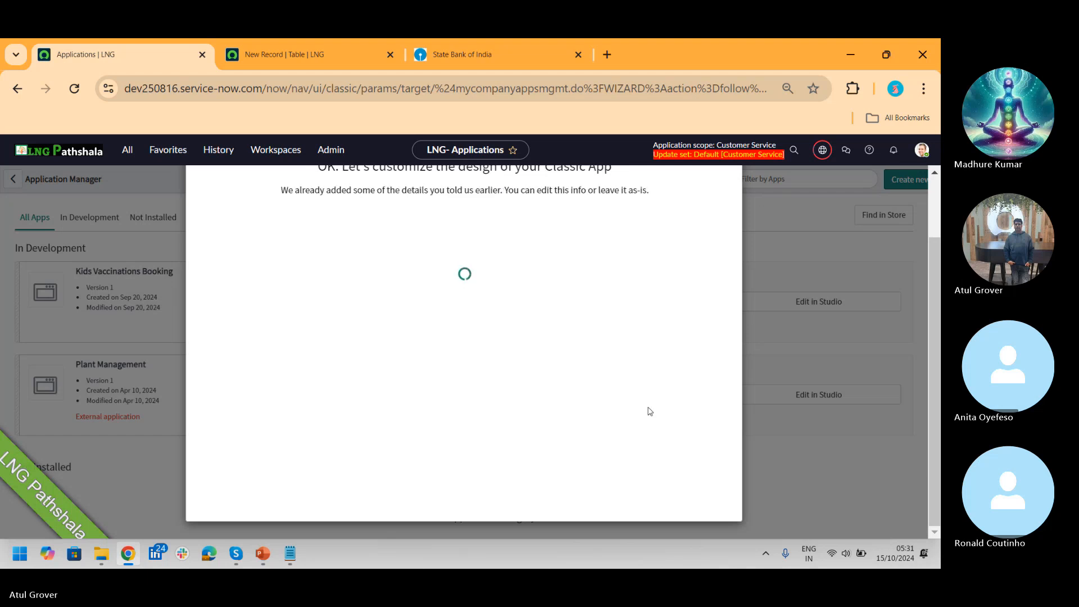
click(300, 51)
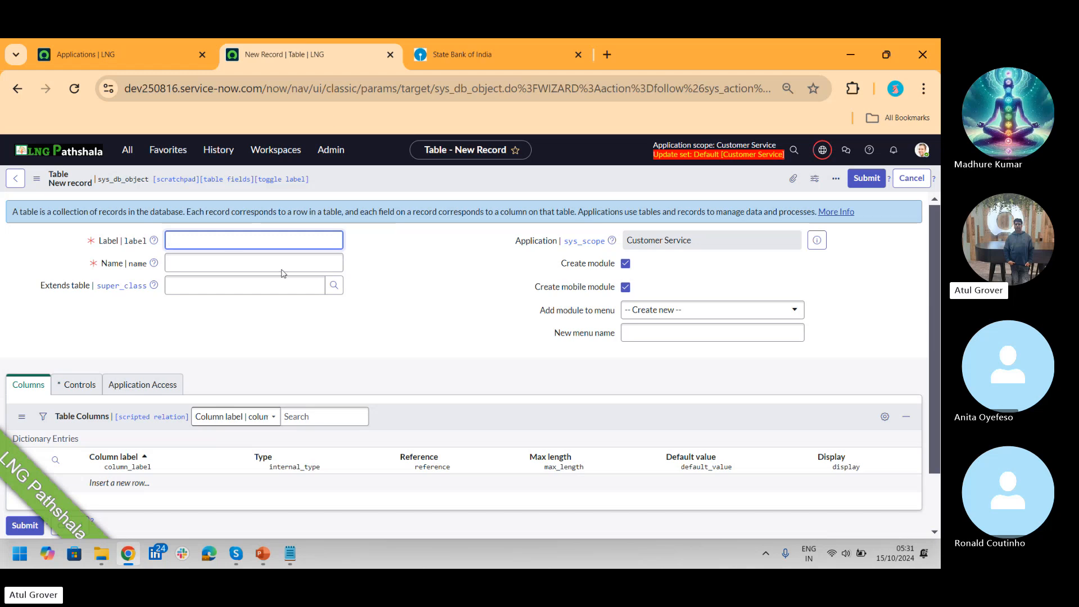
Step: Label the new table 'LNG P' and make it extend the Case table
text(LNG P)
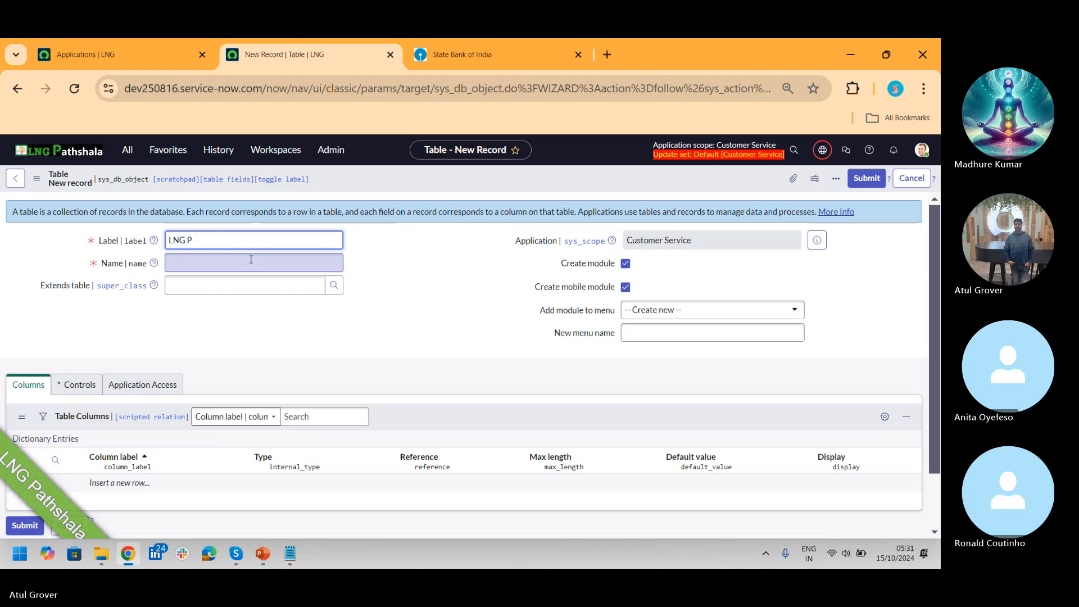
key(Tab)
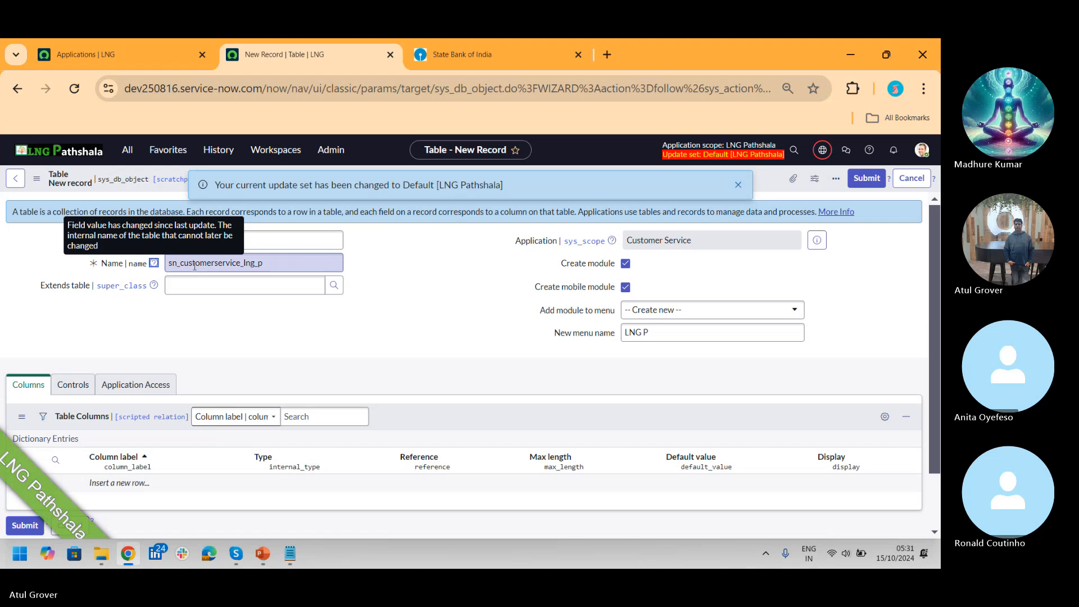
click(216, 289)
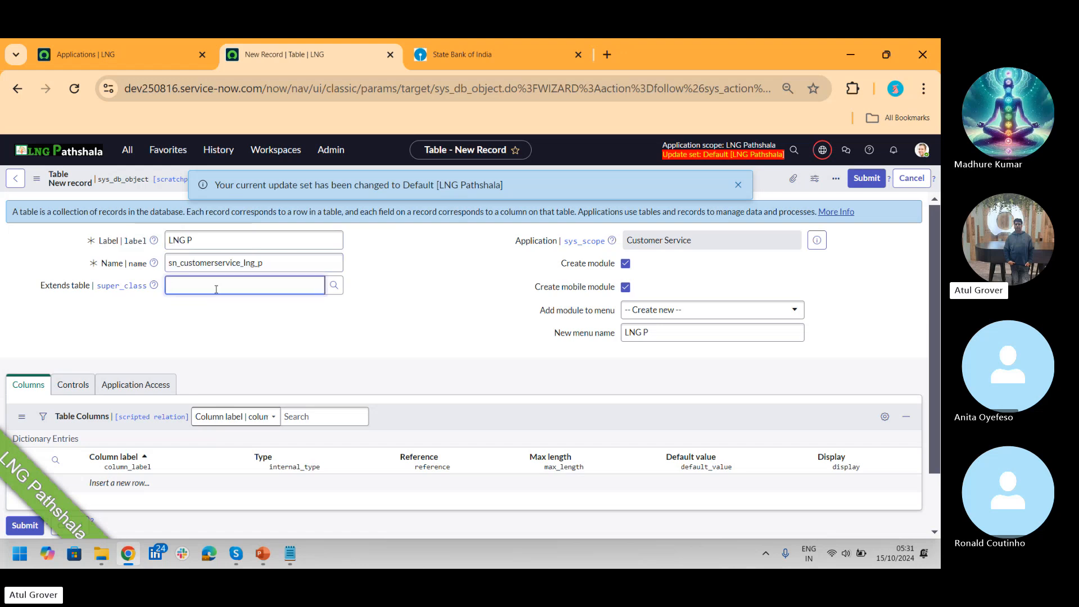
text(sn_)
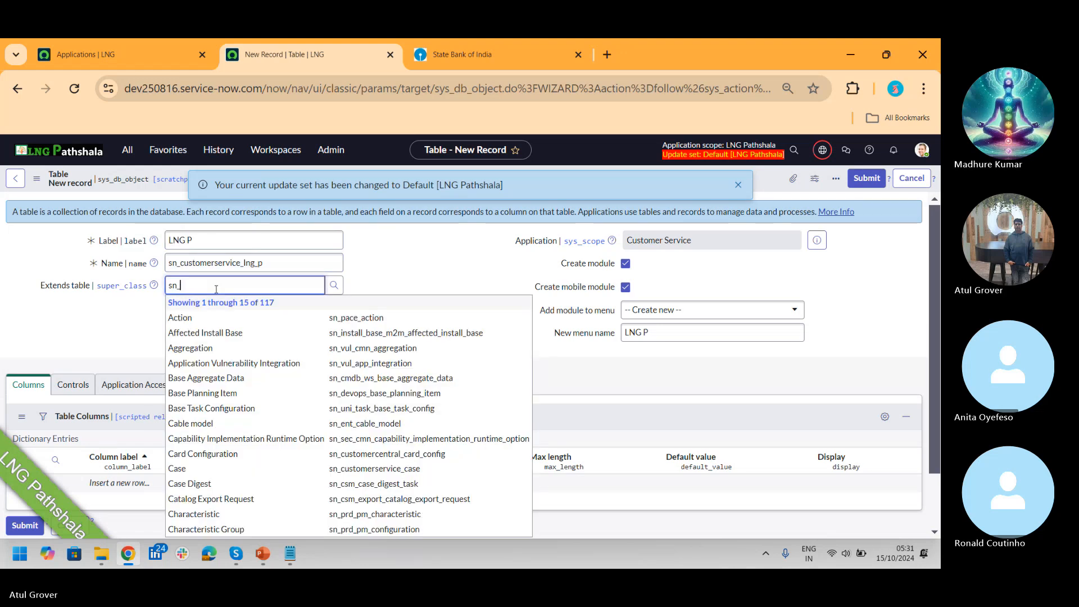
text(cust)
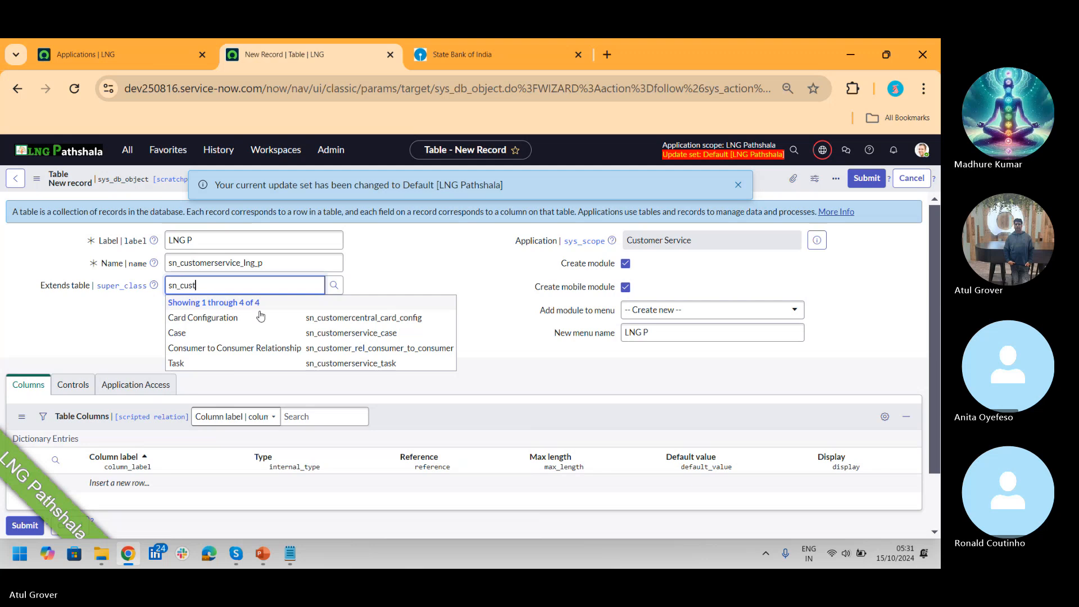
click(263, 334)
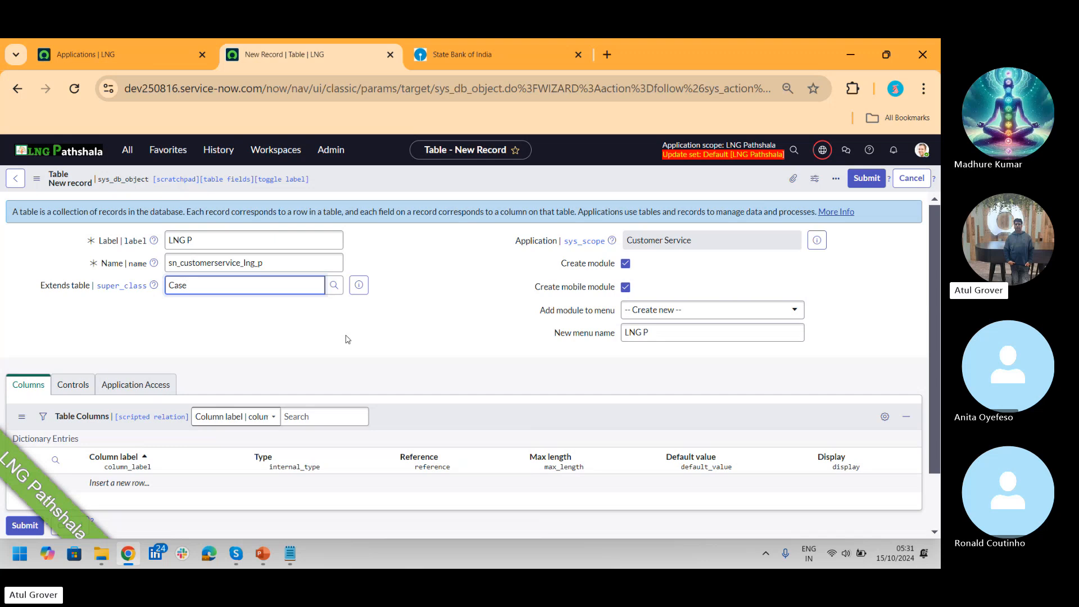
drag(177, 264, 158, 267)
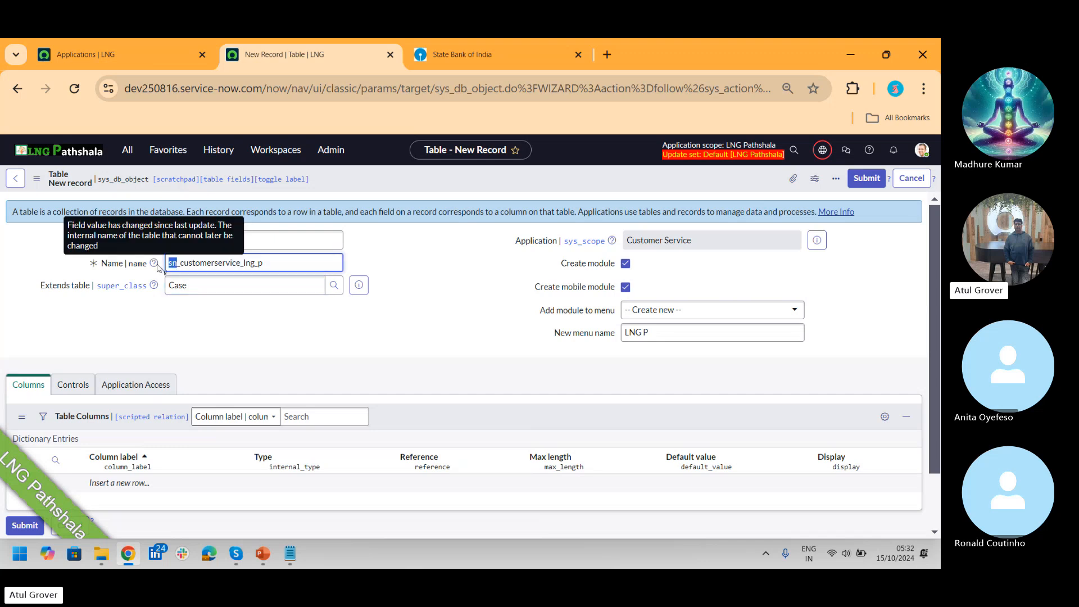
click(106, 55)
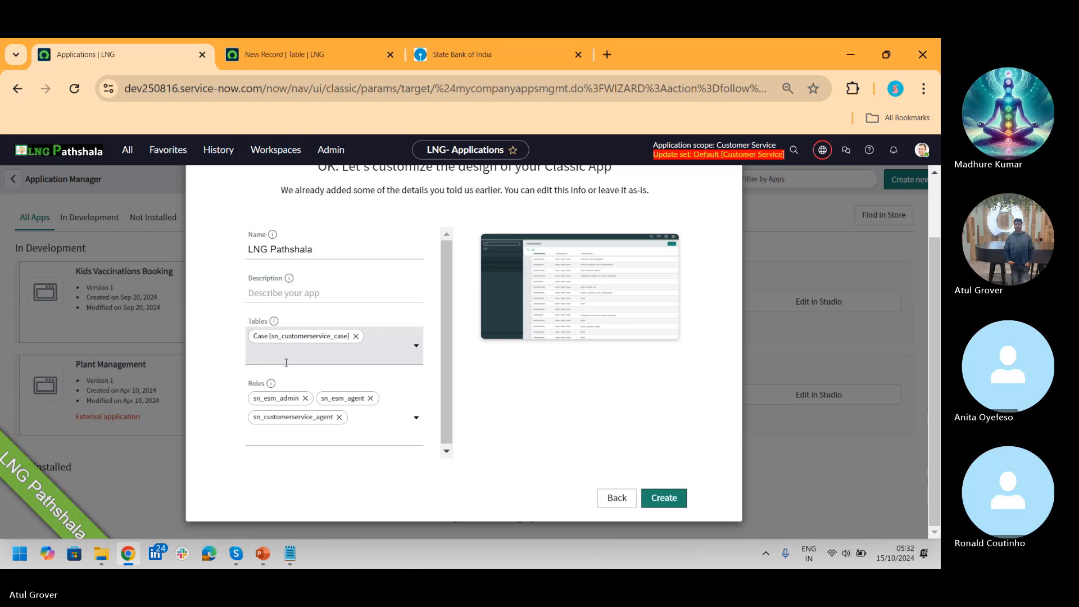
Step: Create the Classic app, then confirm Done with apps and Done to close the wizard
click(672, 502)
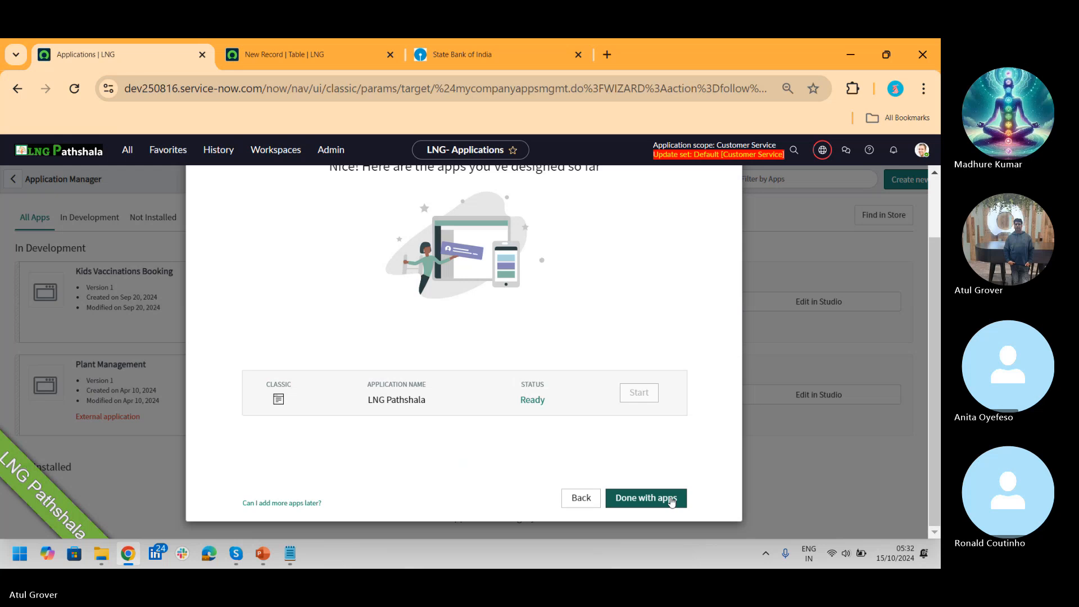
click(672, 499)
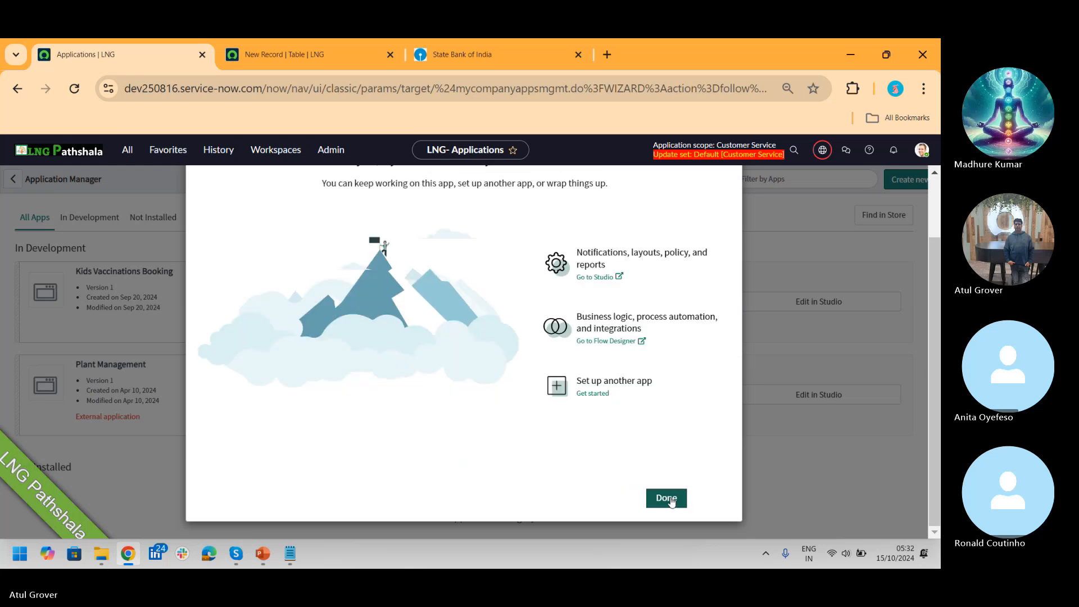
click(671, 501)
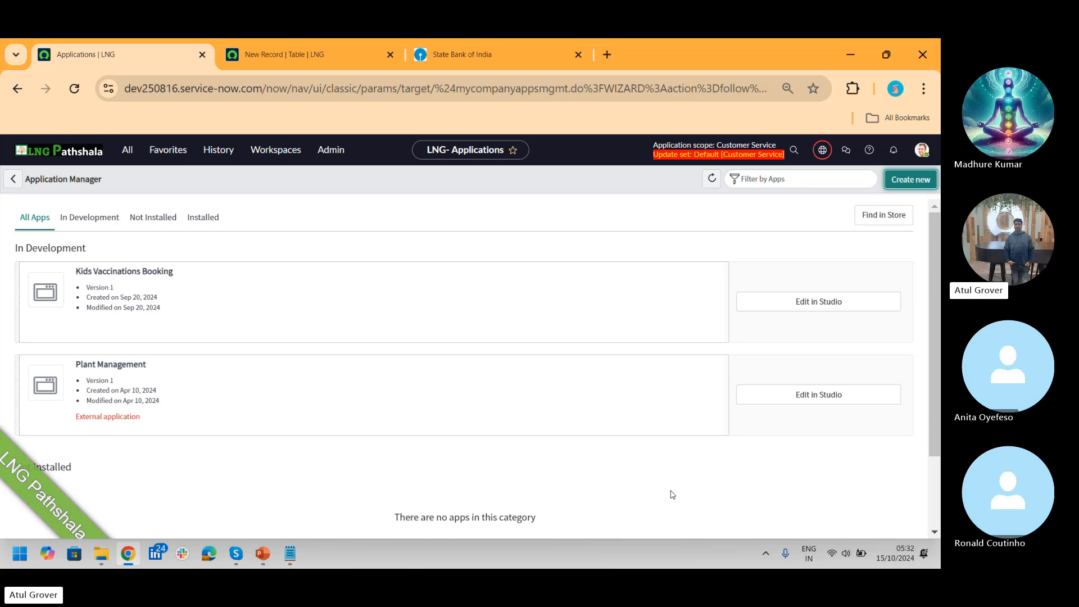
Step: Toggle In Development and All Apps, reload the app list, and open the LNG Pathshala application record
scroll(936, 285, down, 2)
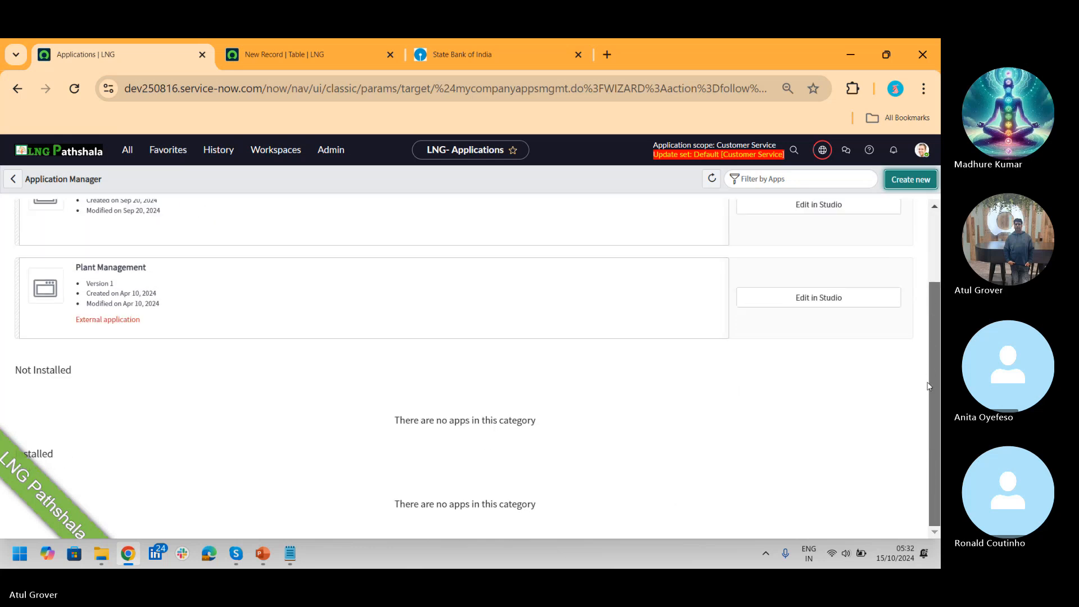
scroll(911, 217, up, 2)
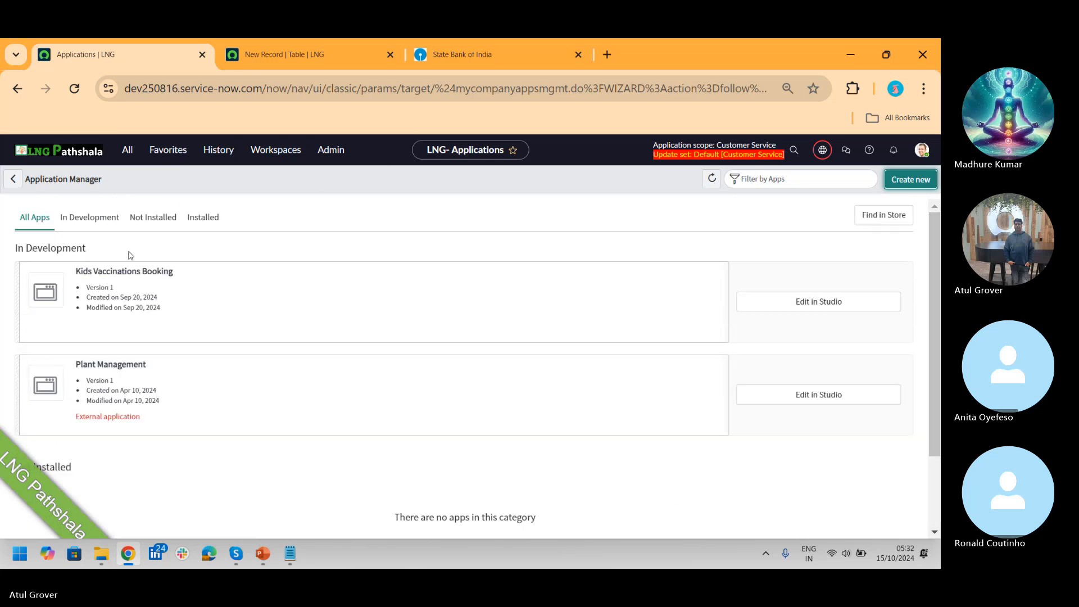
click(102, 218)
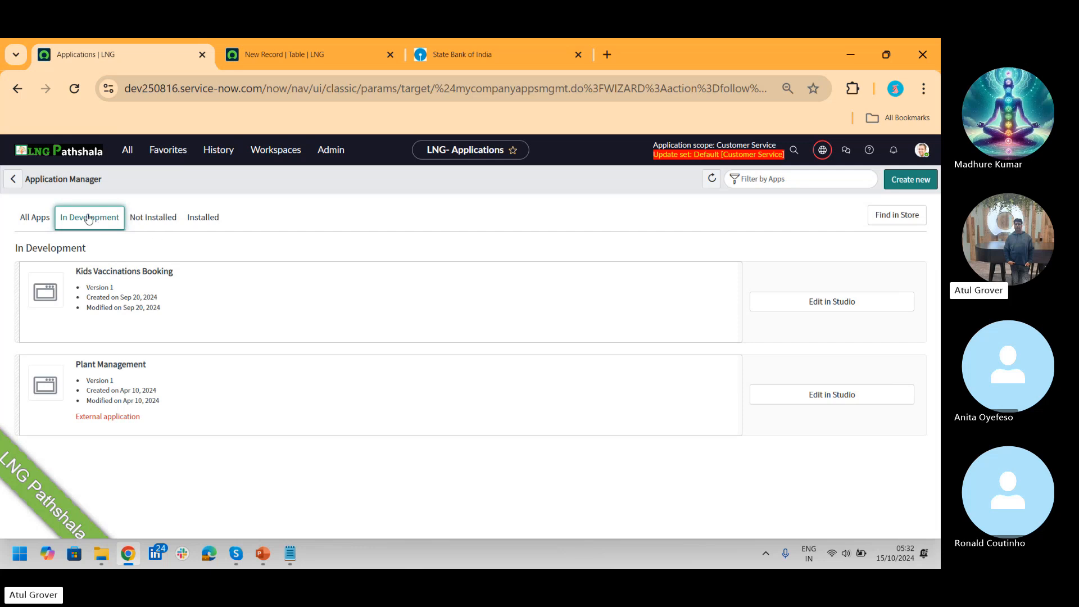
click(31, 227)
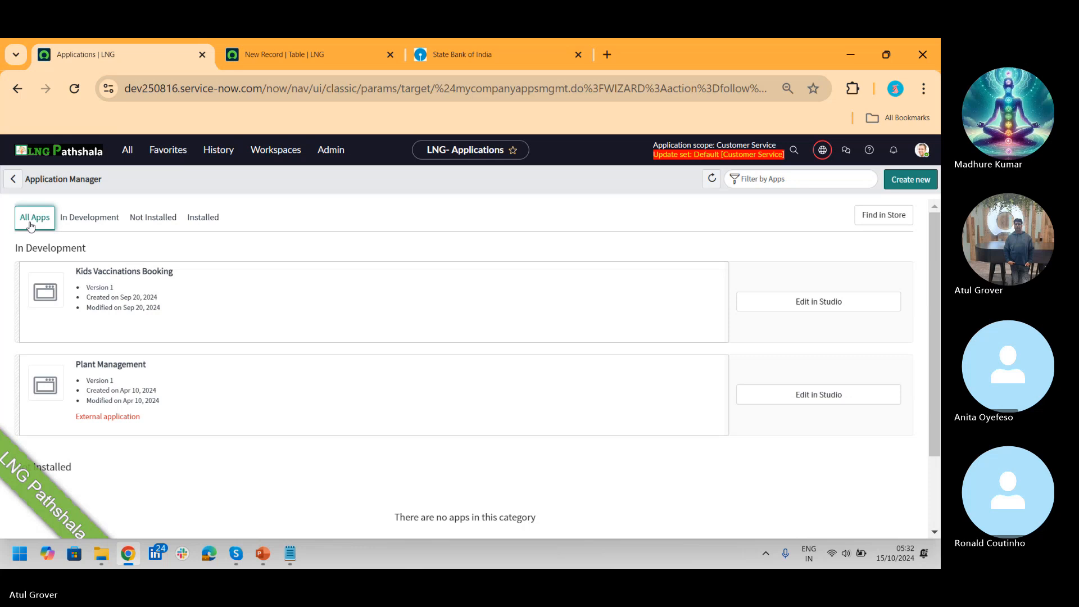
click(75, 89)
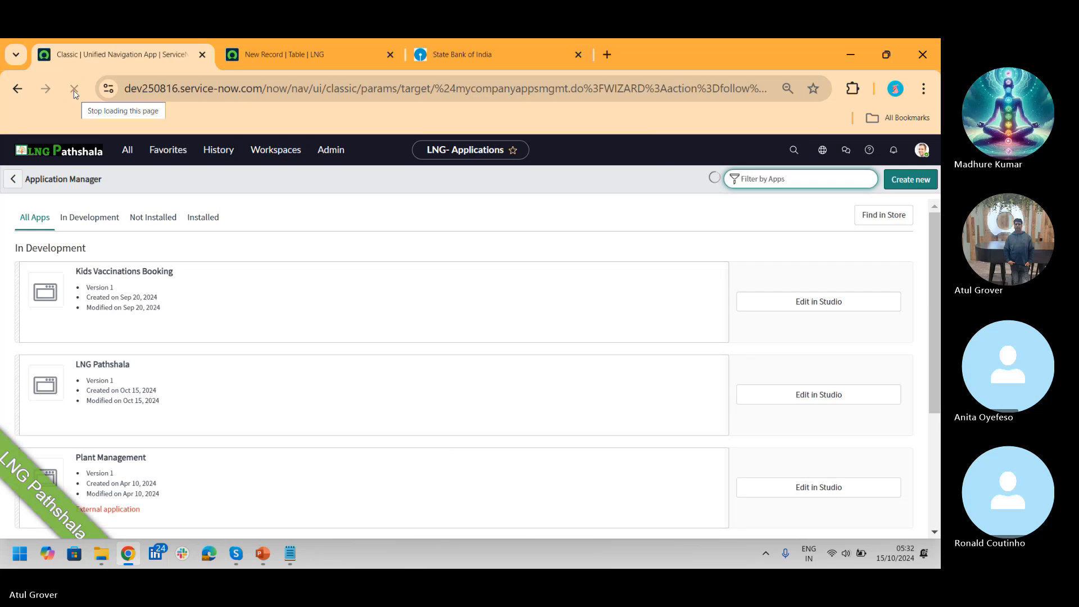
click(173, 396)
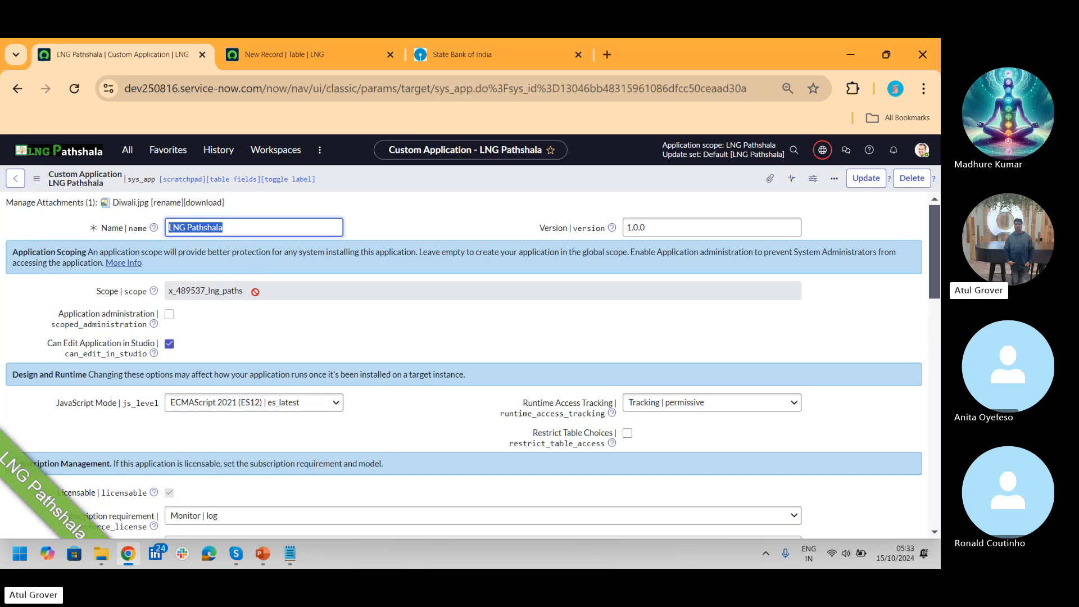
double_click(254, 291)
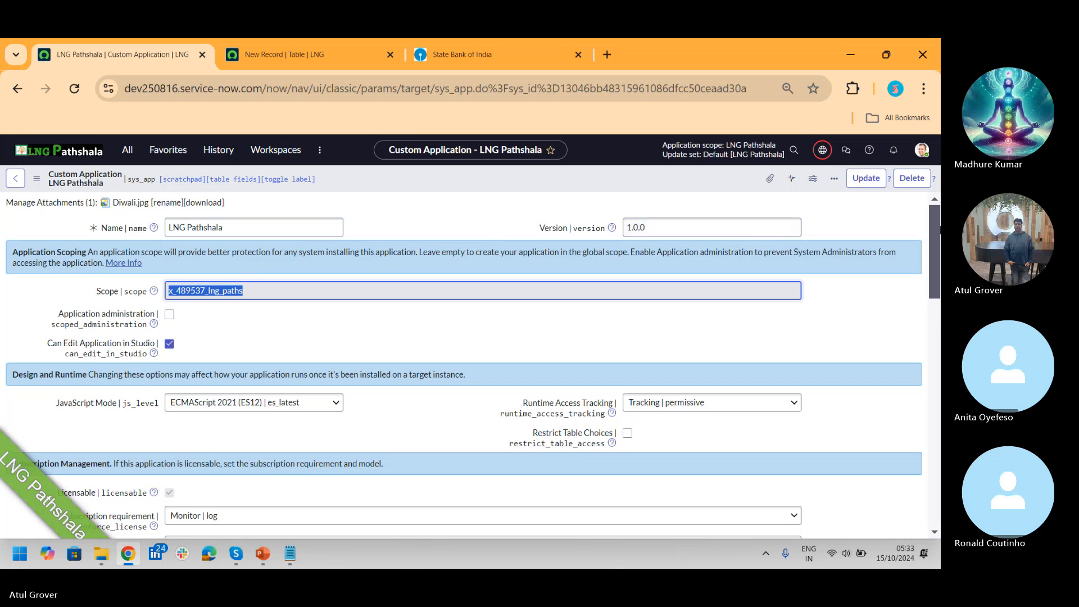
drag(936, 215, 939, 402)
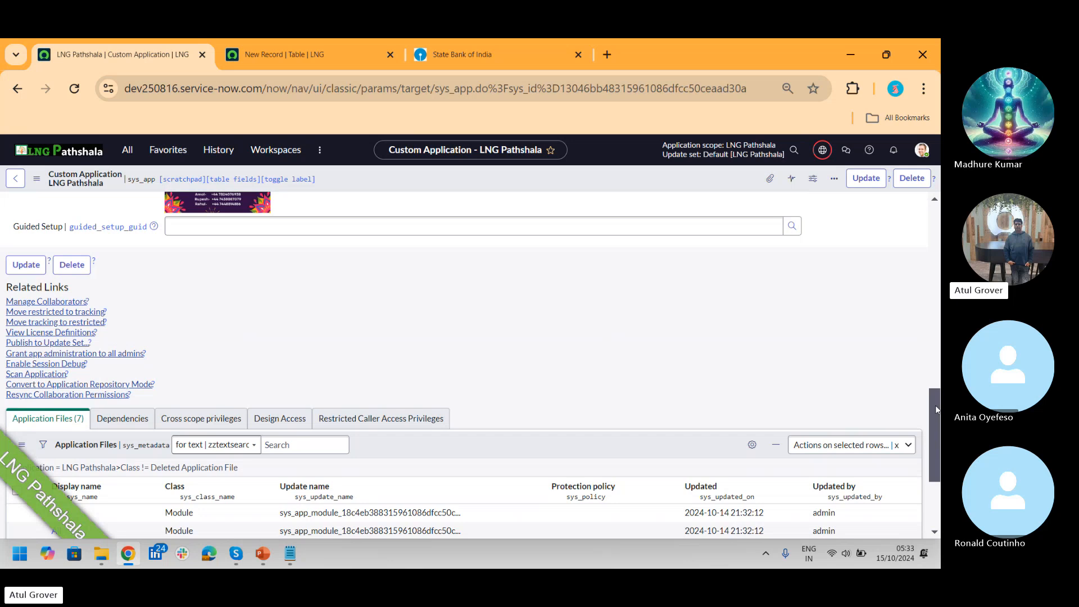
drag(937, 409, 938, 219)
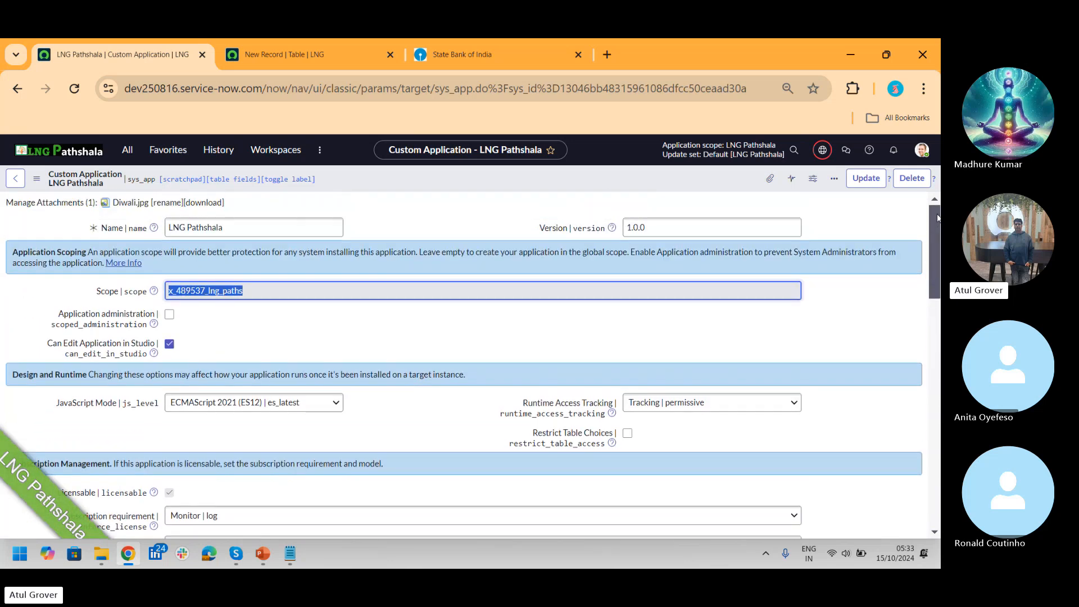
Step: Open the Home Loan page from SBI Loans, then return to the LNG Pathshala record tab
click(458, 50)
mouse_move(748, 209)
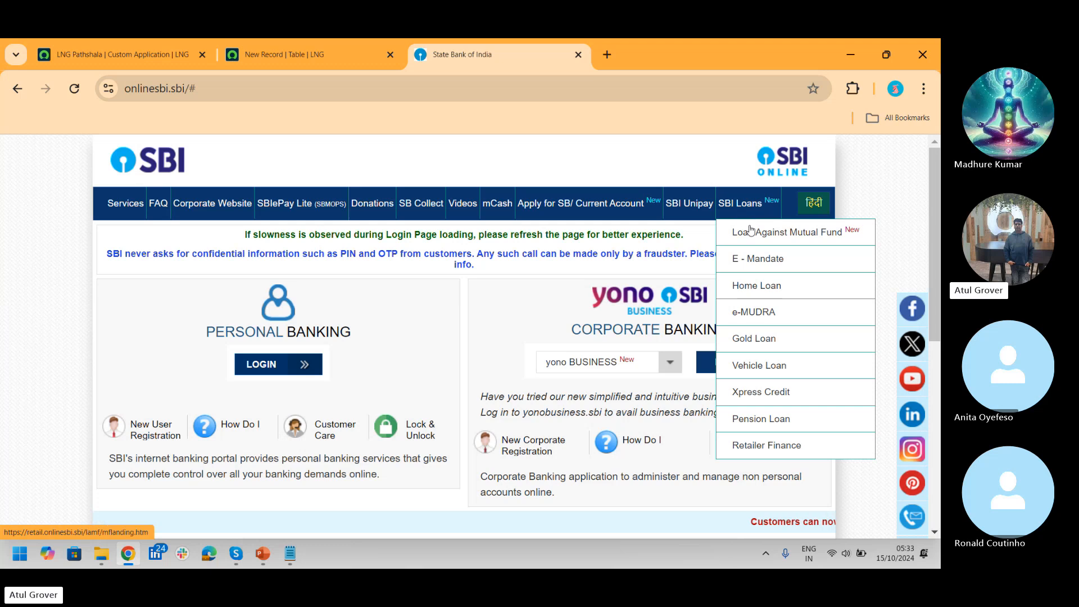
click(762, 286)
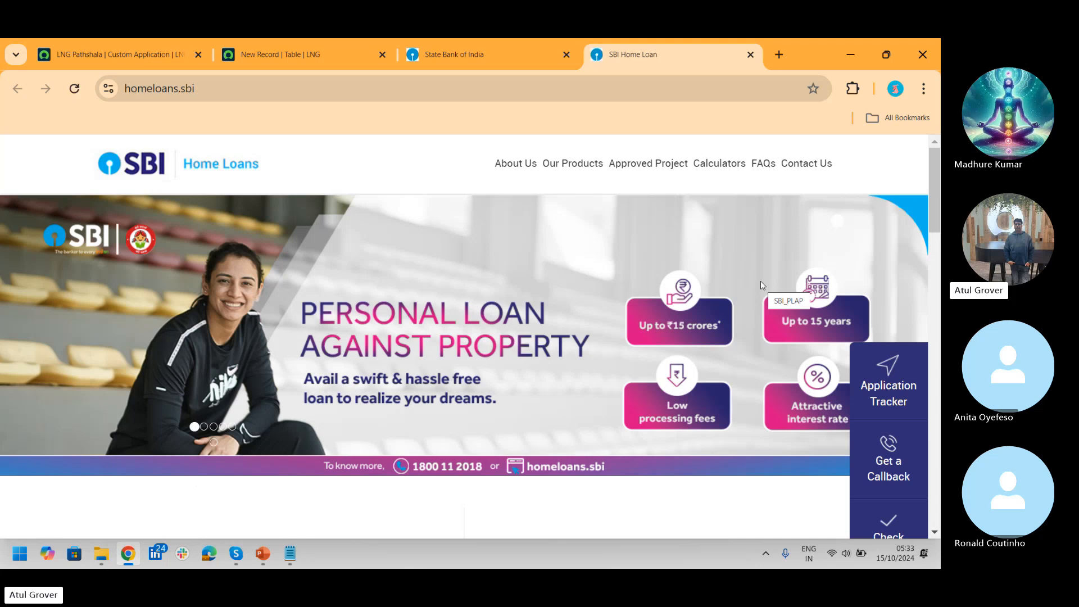
click(161, 51)
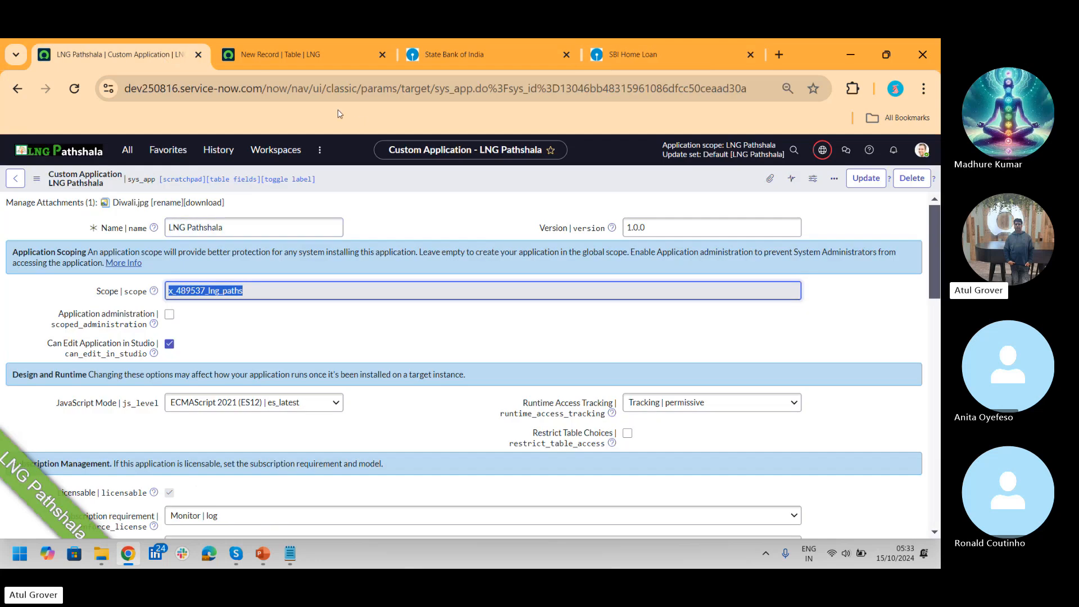
Step: Go to the Tables list via 'tables' and discard the unsaved new table
click(281, 55)
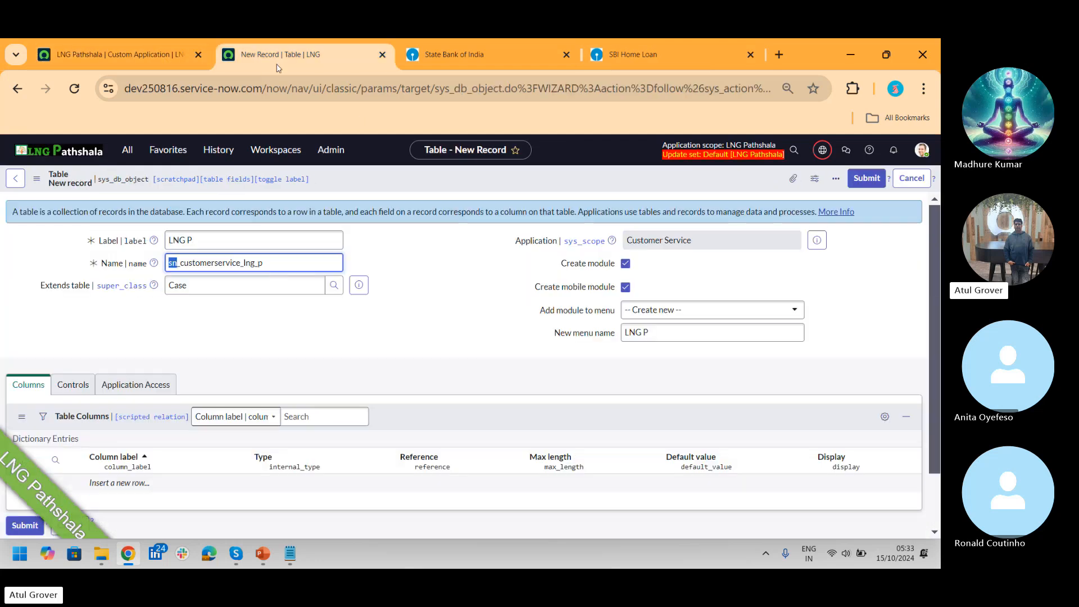
click(129, 149)
text(tables)
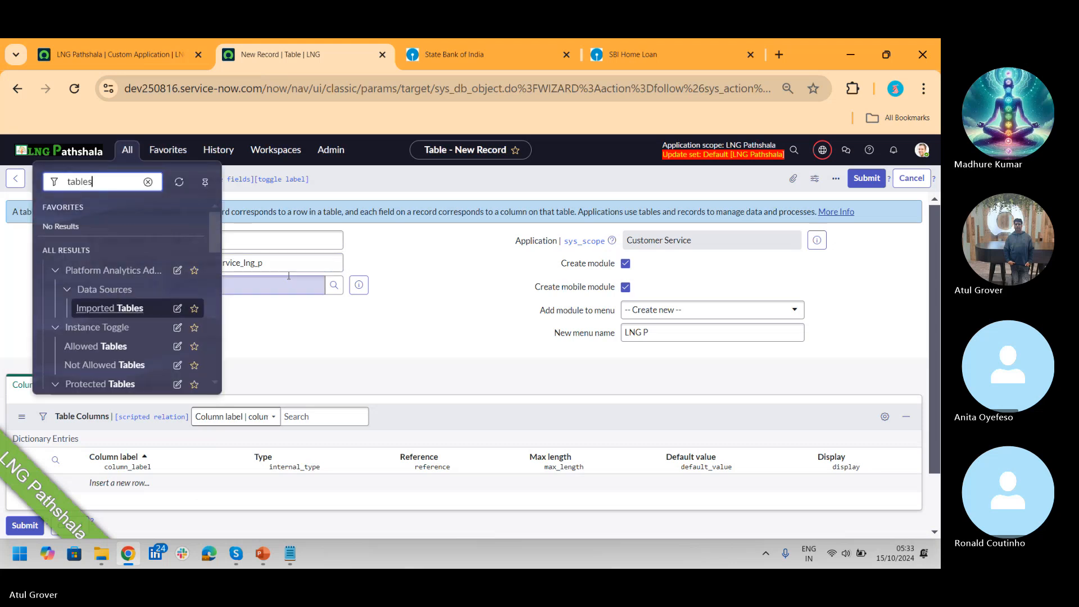
drag(213, 223, 215, 287)
click(88, 296)
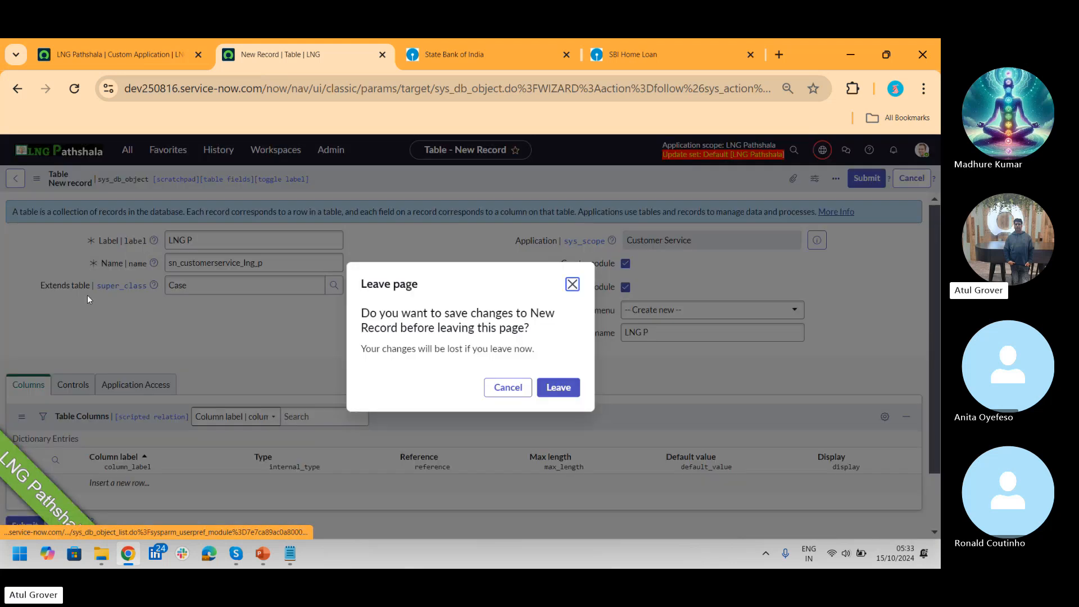
click(558, 388)
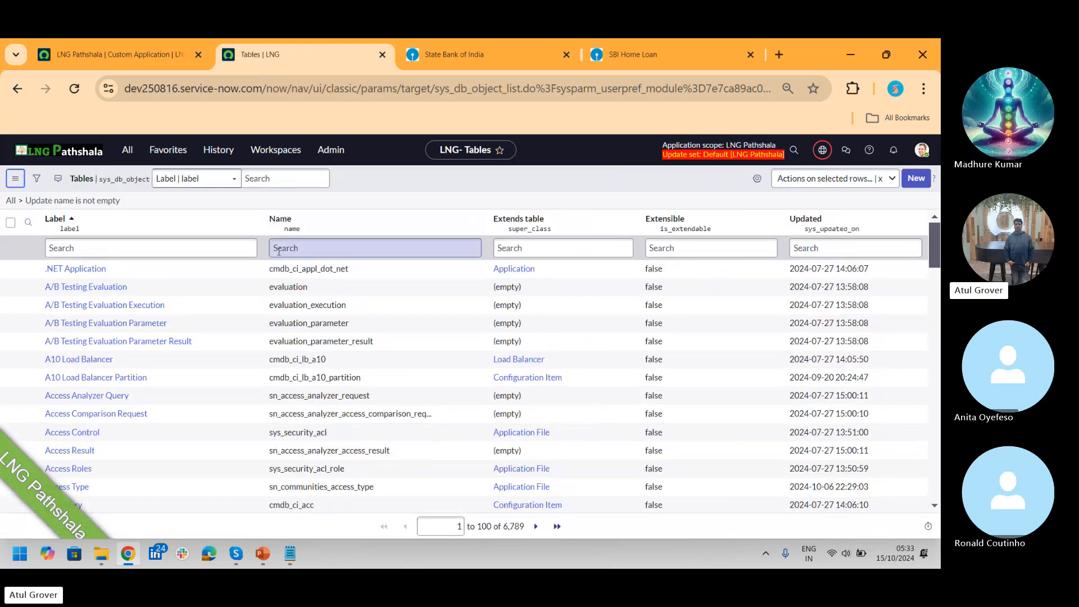
Step: Search table names for LNG and *LNG, then clear the name search
click(302, 248)
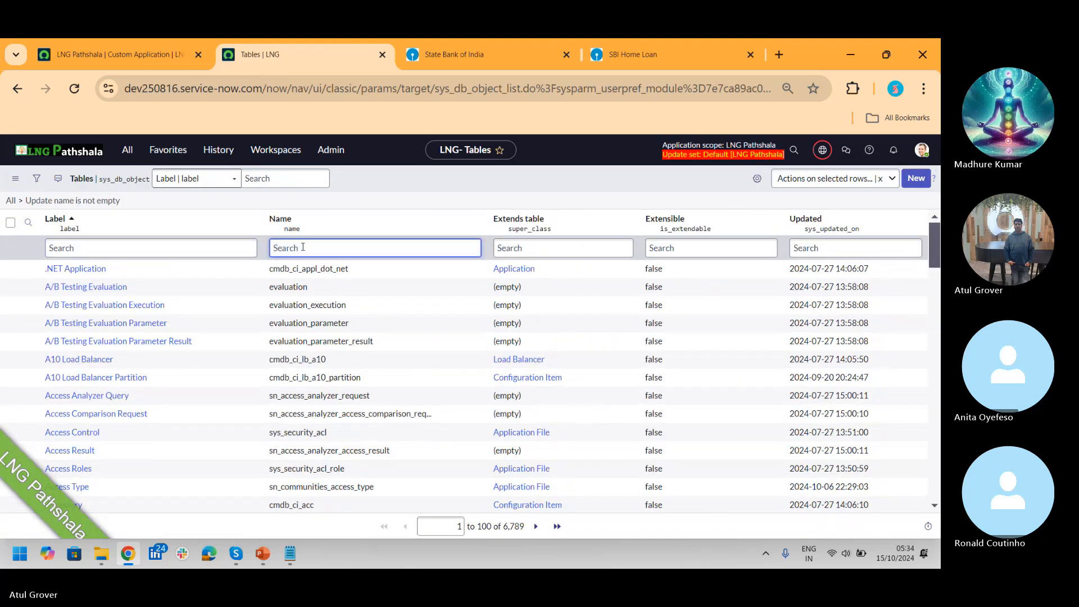
text(LNG)
key(Return)
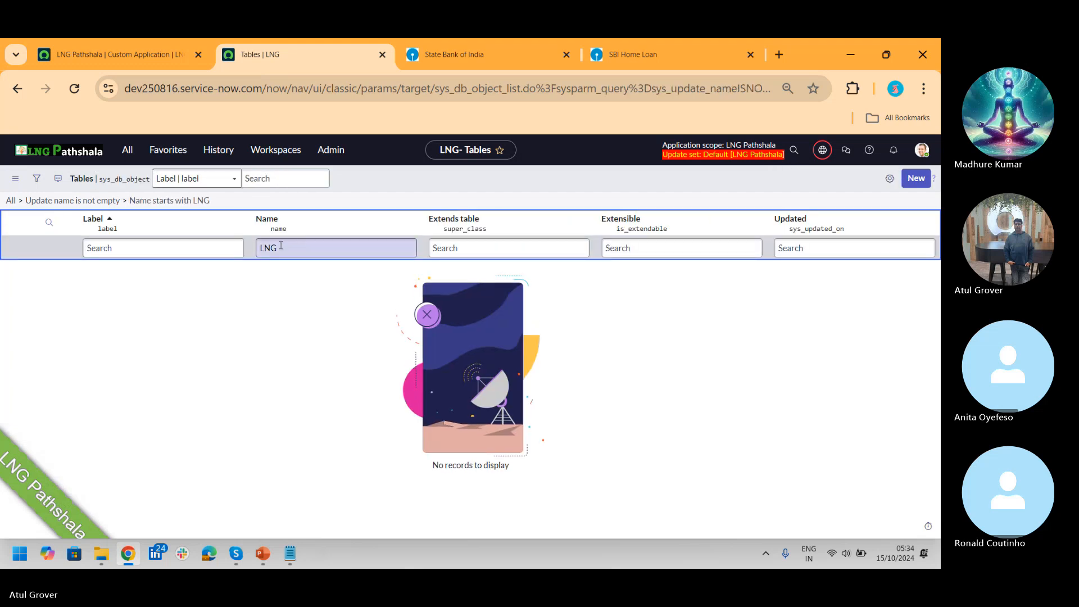
click(259, 248)
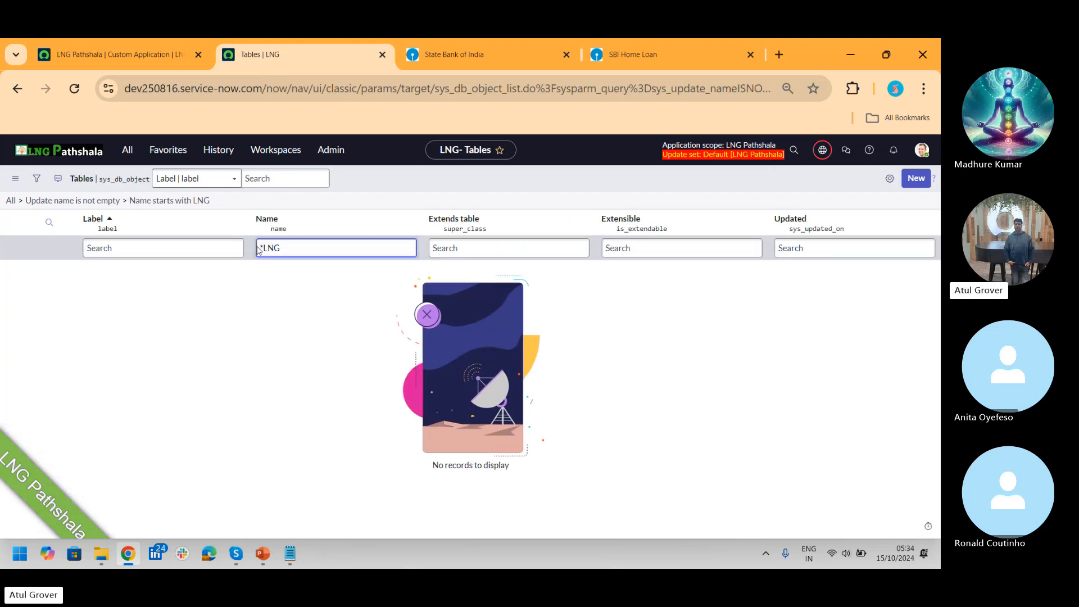
text(*)
key(Return)
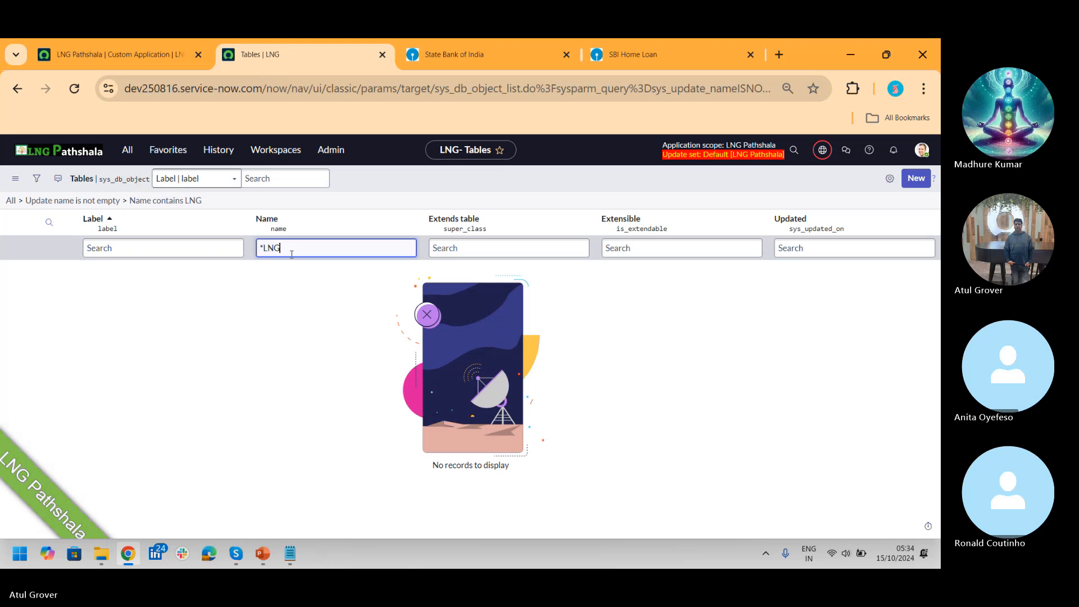
key(ctrl+a)
key(BackSpace)
Step: Search table labels for LNG and *LNG after clearing filters, then return to the LNG Pathshala tab
click(192, 248)
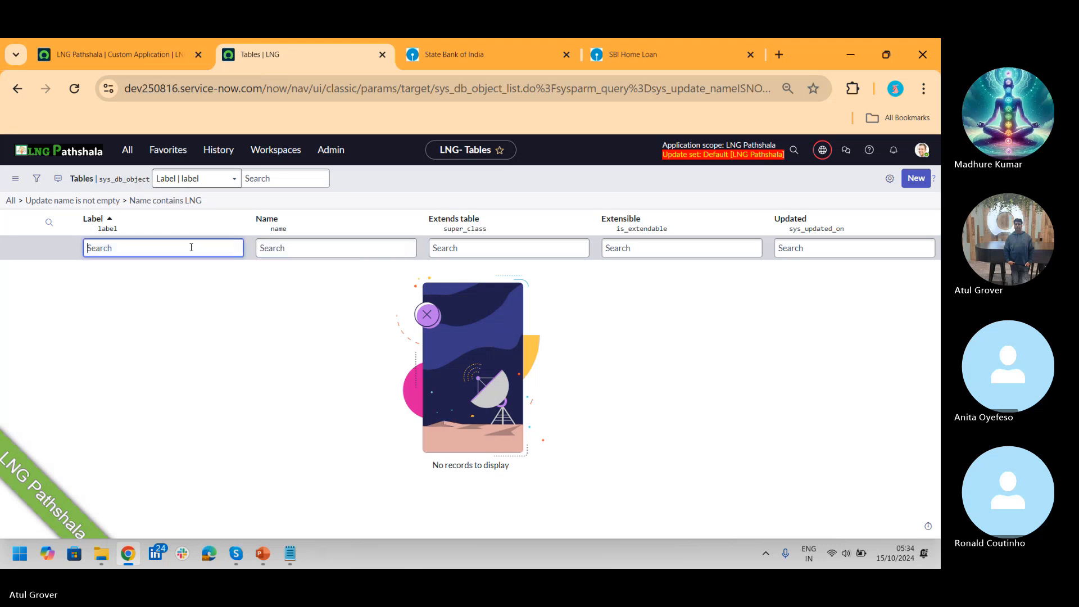
text(LNG)
key(Return)
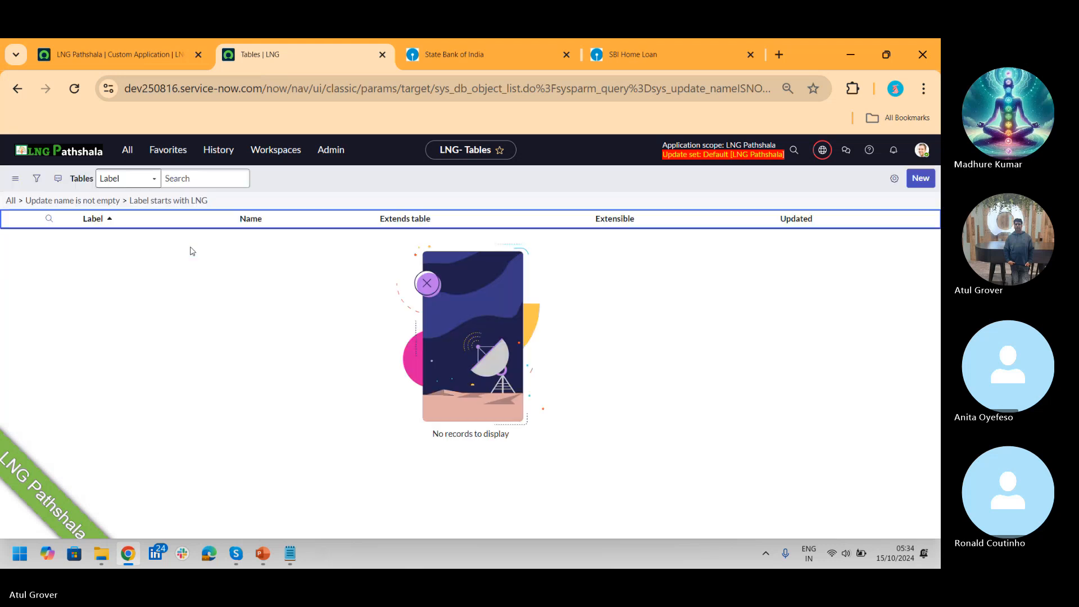
click(88, 248)
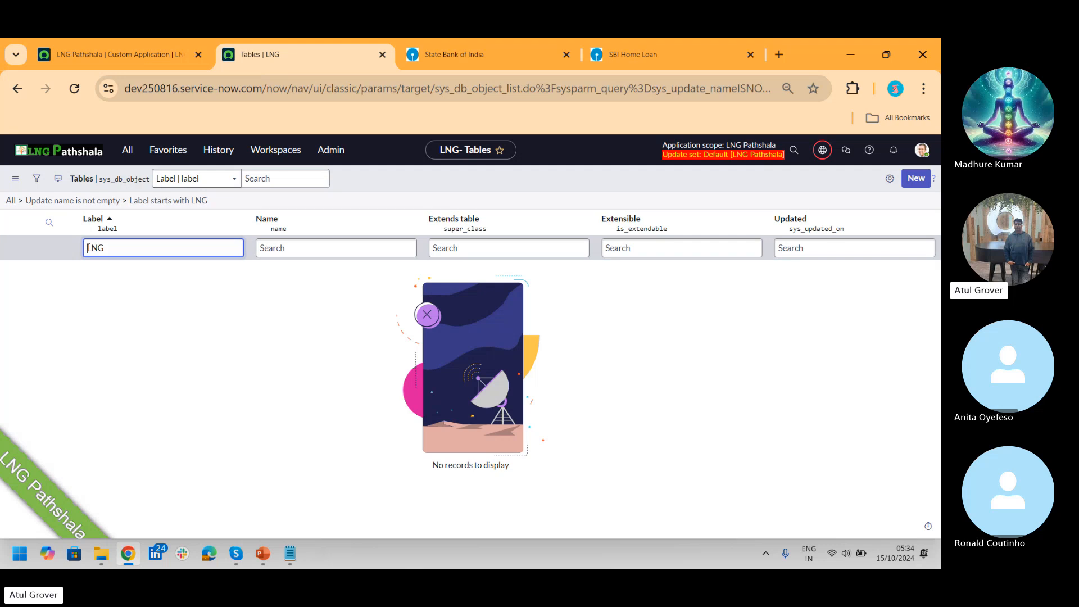
key(Return)
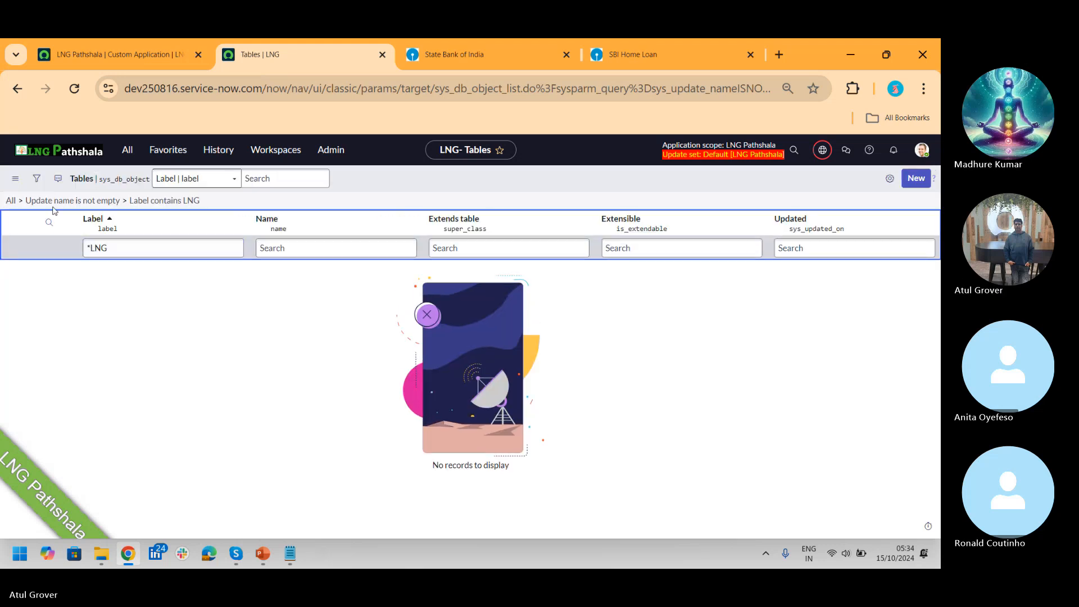
click(11, 200)
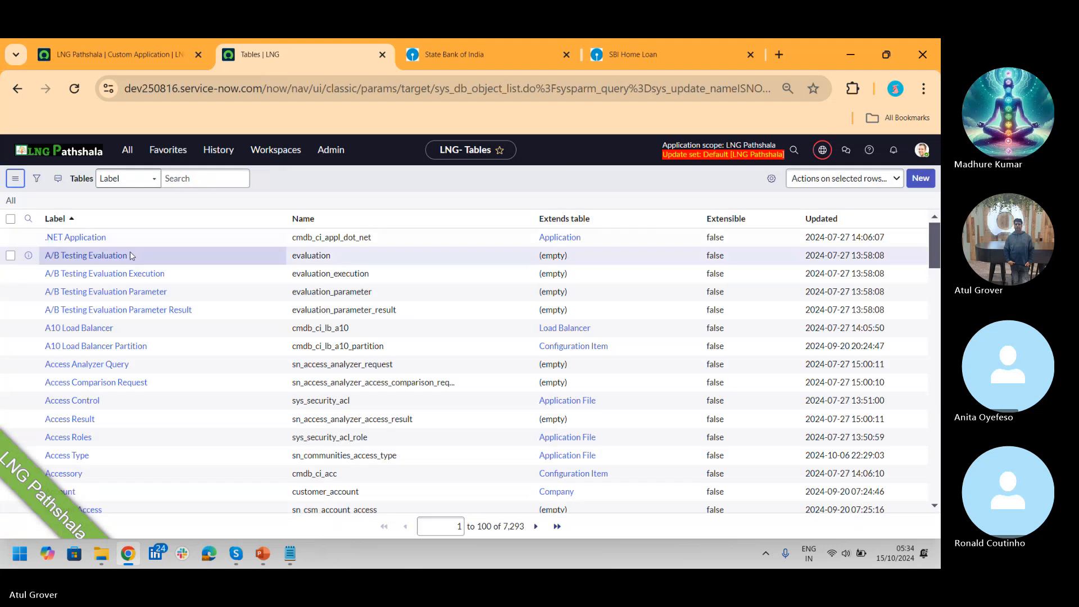
text(*)
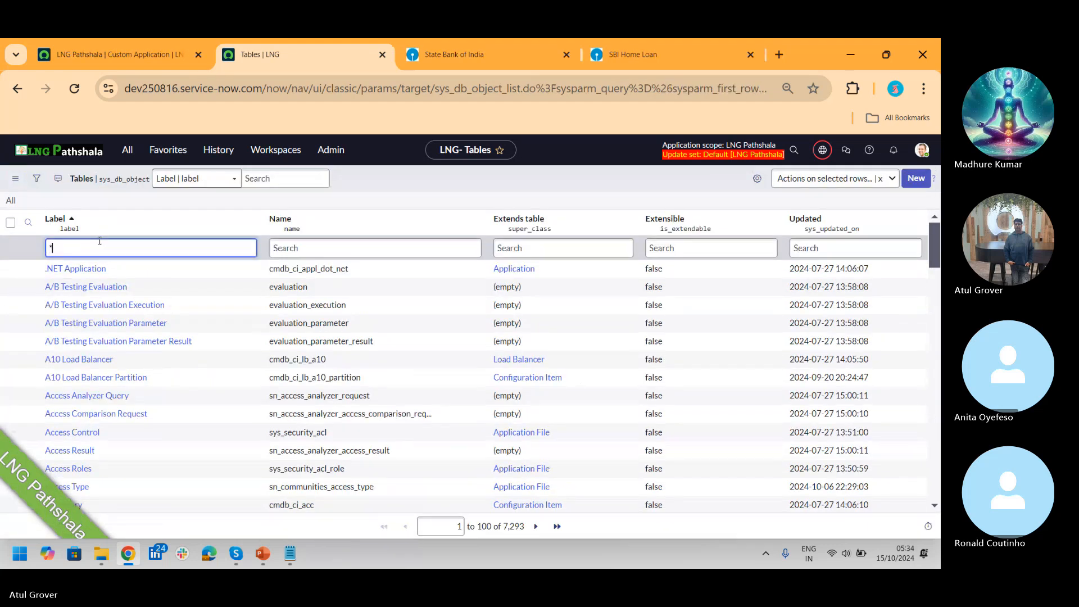
text(LNG)
key(Return)
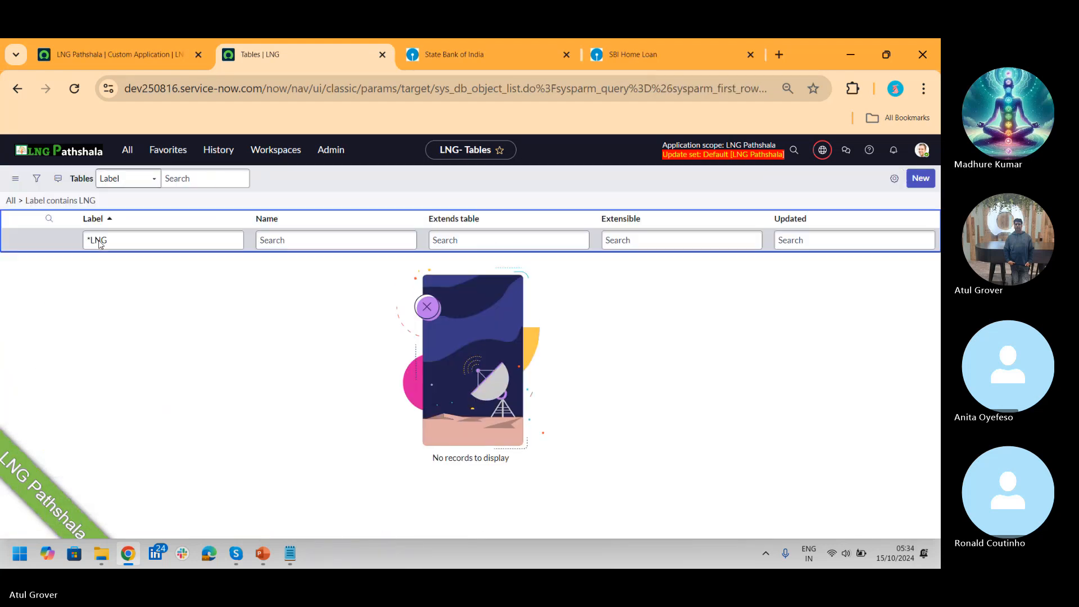
click(114, 57)
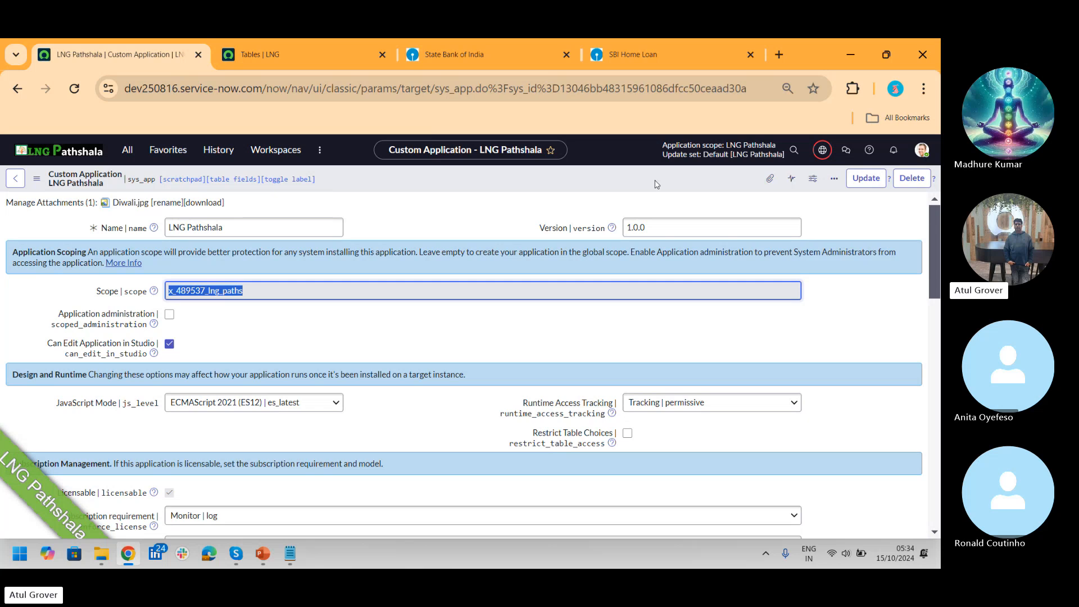
Step: Go back, open Manage Case Types via 'case typ', and create a new case type with the Guided Application Creator
click(13, 185)
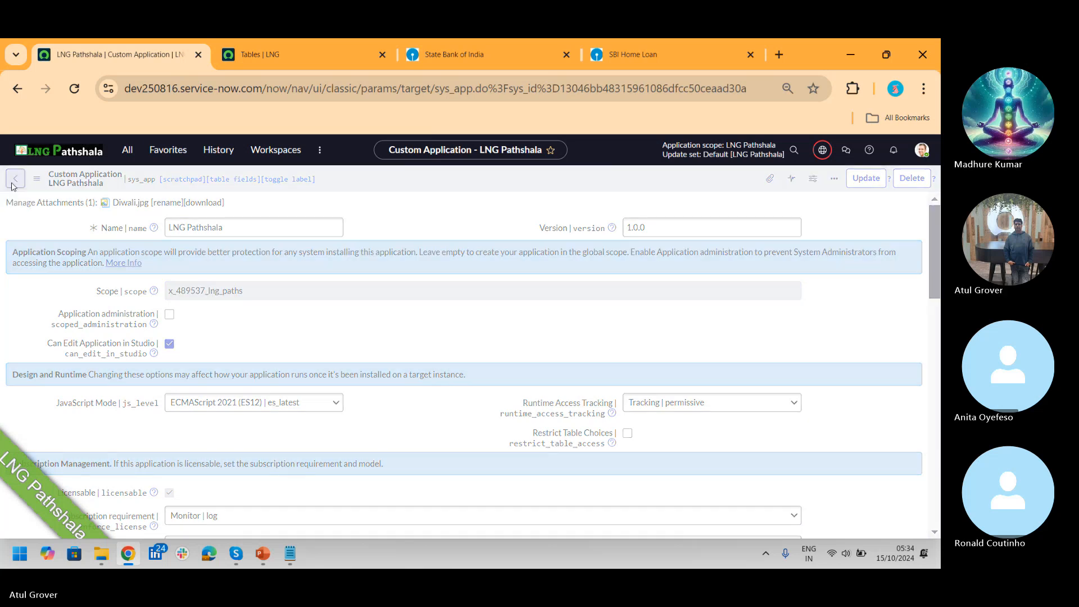
click(128, 152)
text(case typ)
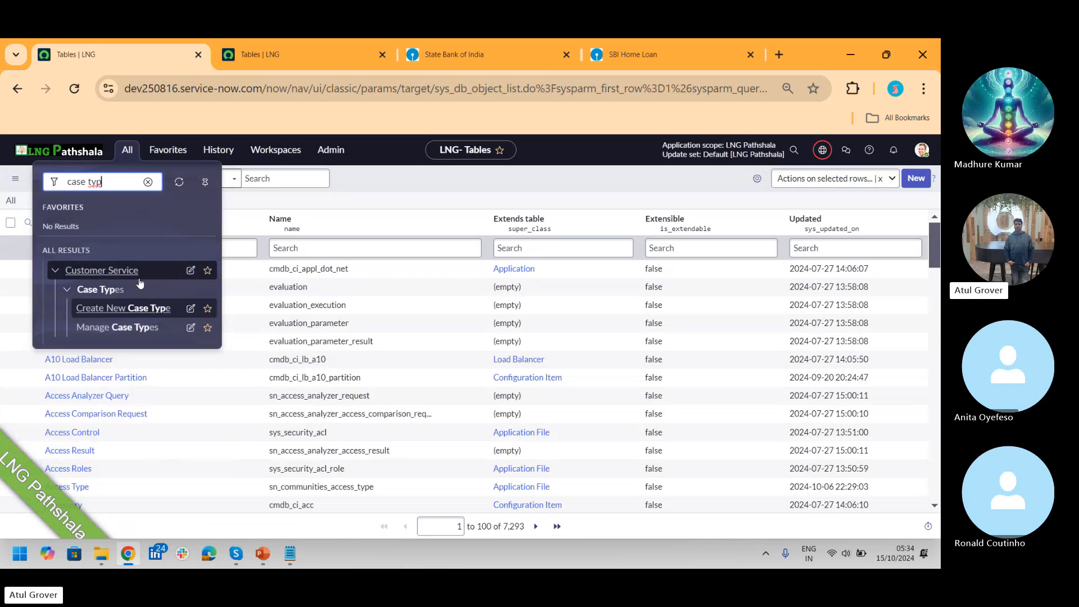
click(124, 328)
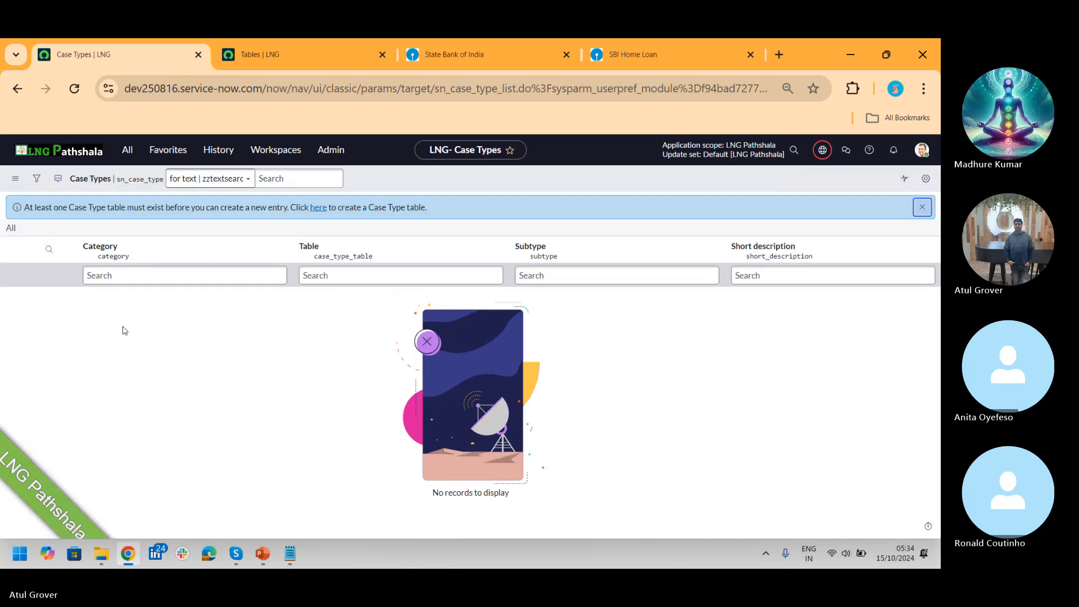
click(127, 150)
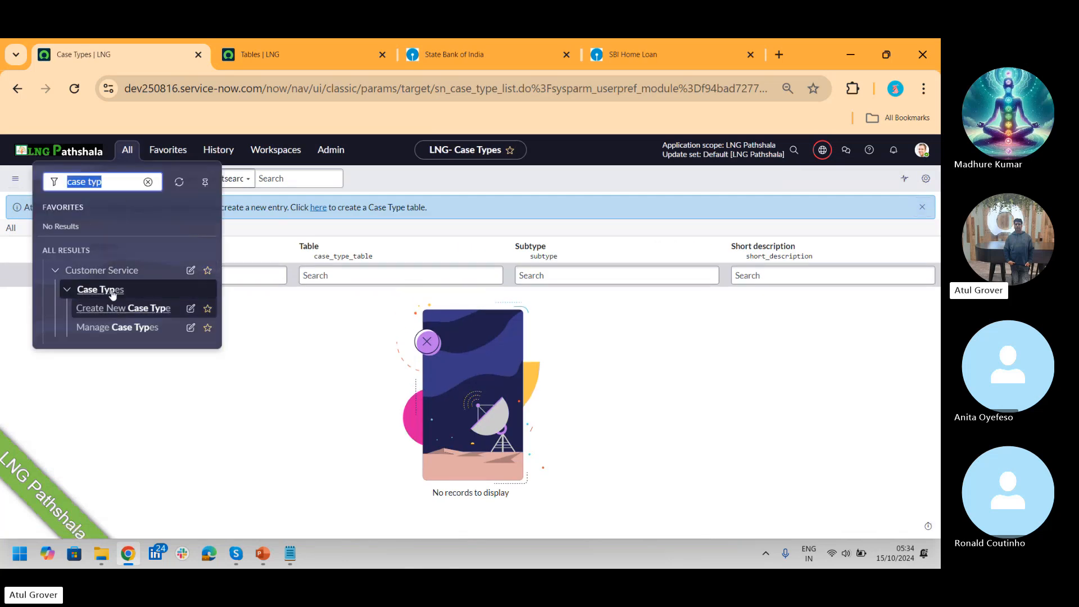
click(117, 310)
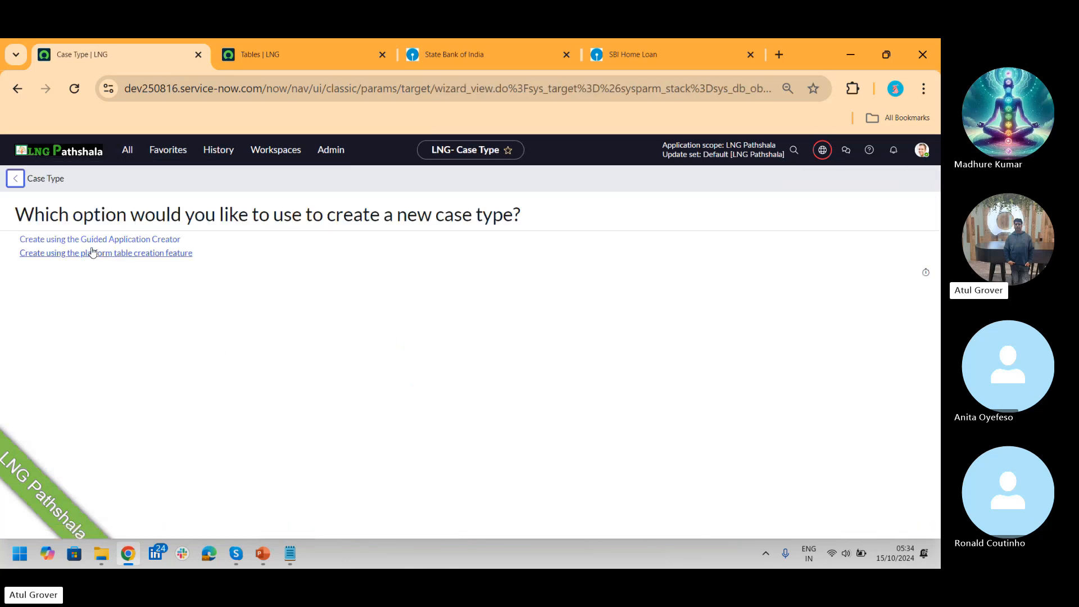
click(65, 240)
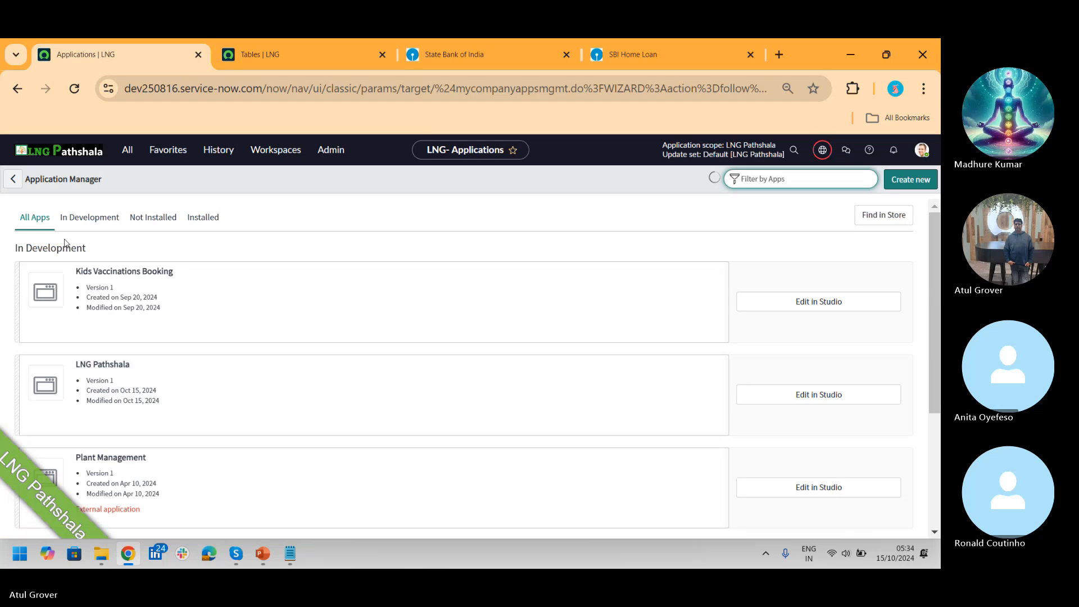
Step: View LNG Pathshala's Application Menu in Studio, then filter the navigator by 'LNG'
click(793, 393)
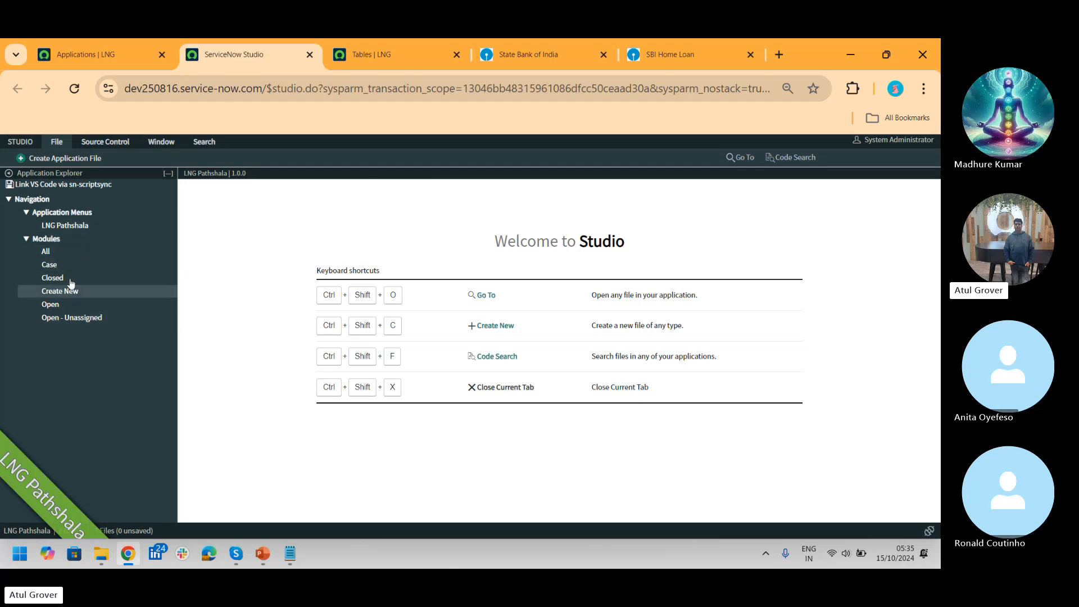
click(69, 227)
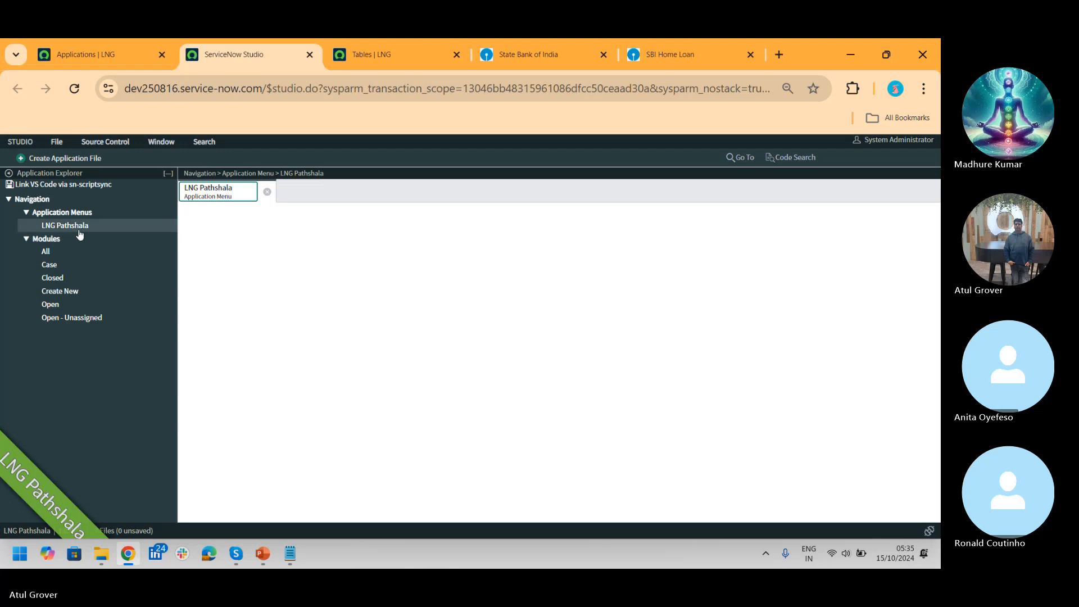
click(99, 52)
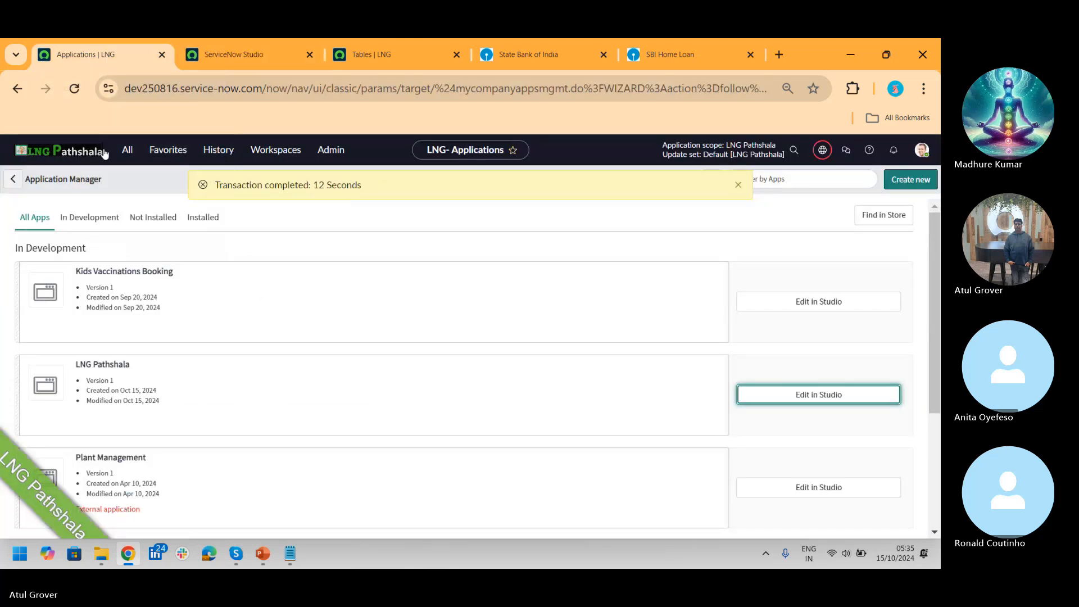
click(124, 153)
text(LNG)
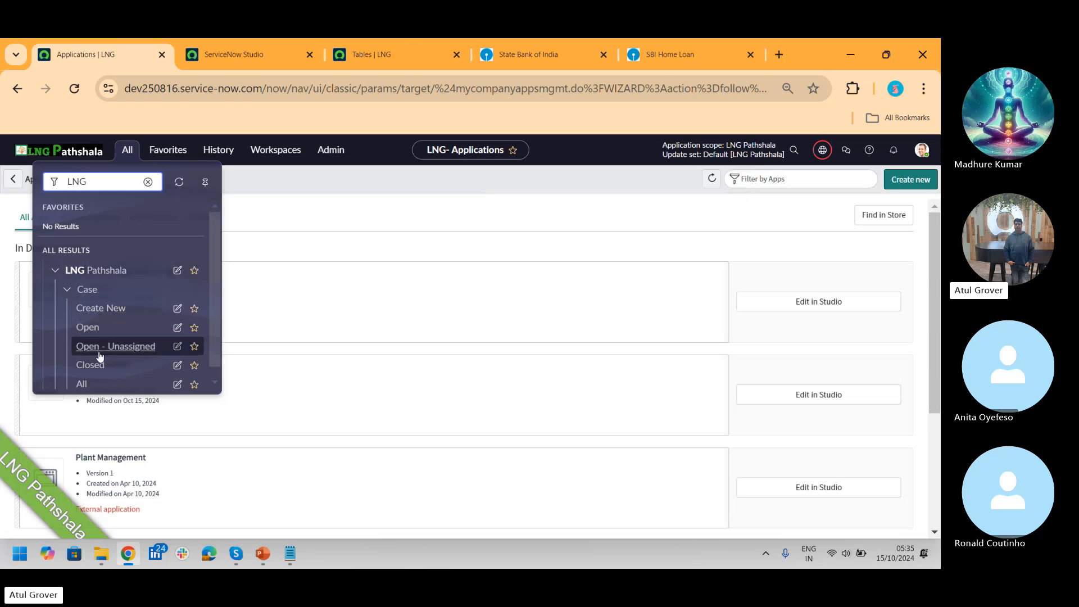
Step: Open the LNG Pathshala application menu record, view its table definition, and highlight its allowed roles
drag(218, 241, 215, 292)
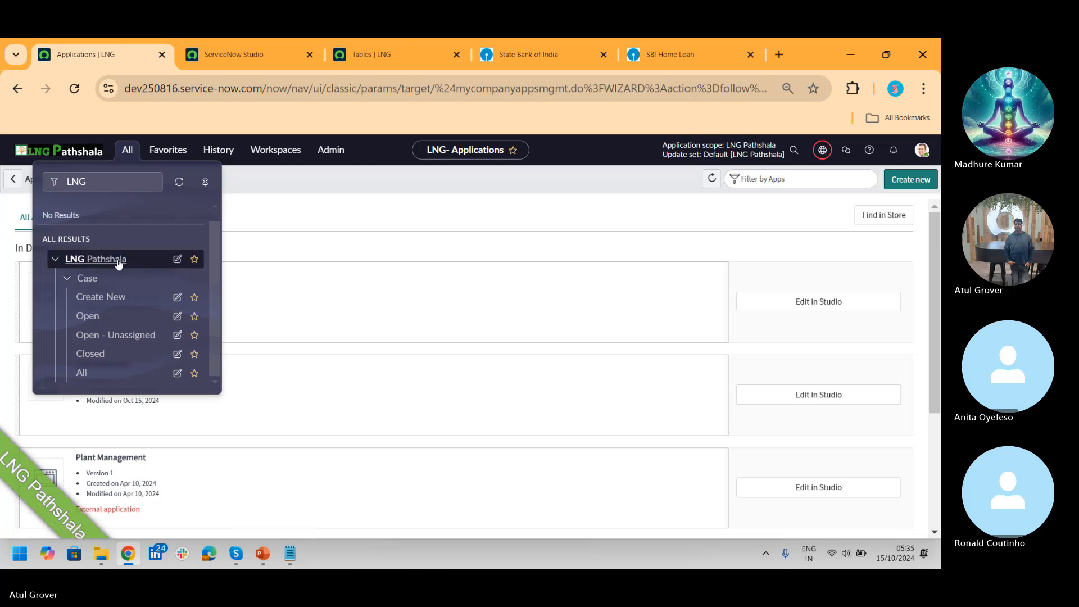
click(177, 259)
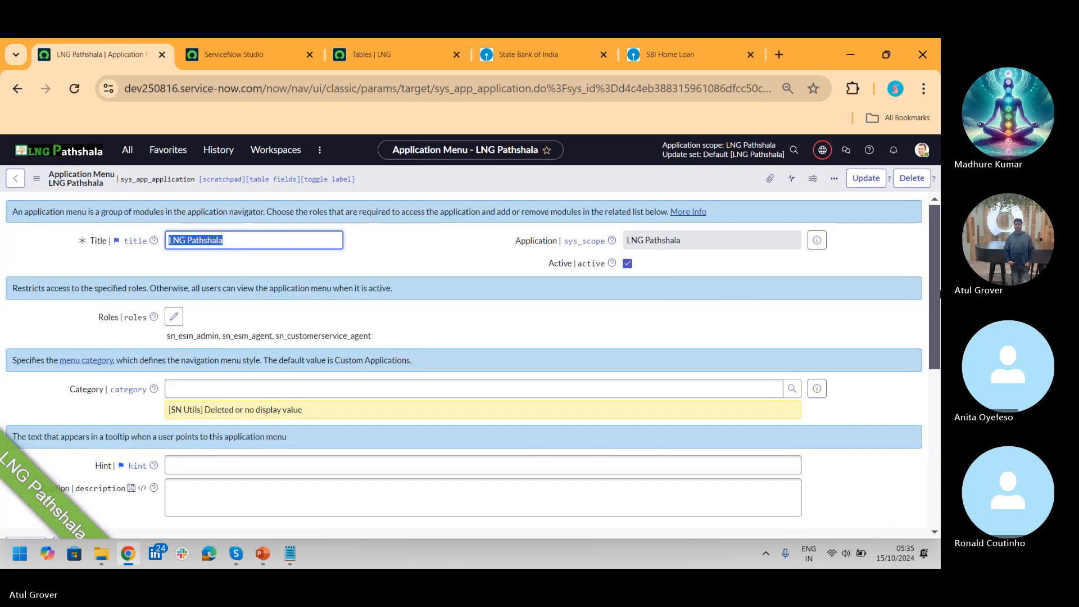
drag(936, 254, 887, 264)
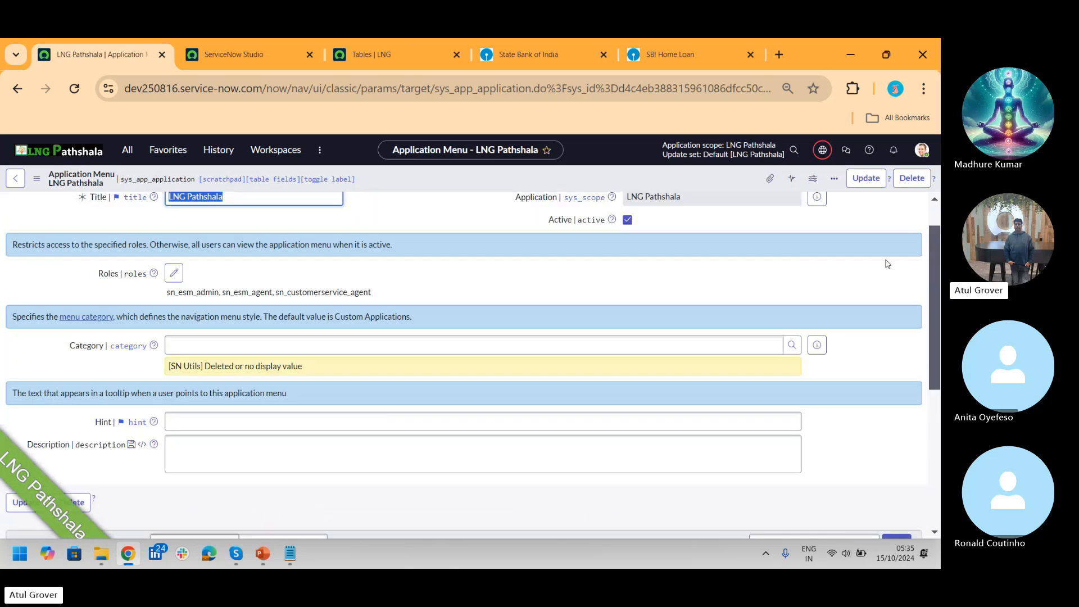
right_click(445, 183)
mouse_move(516, 275)
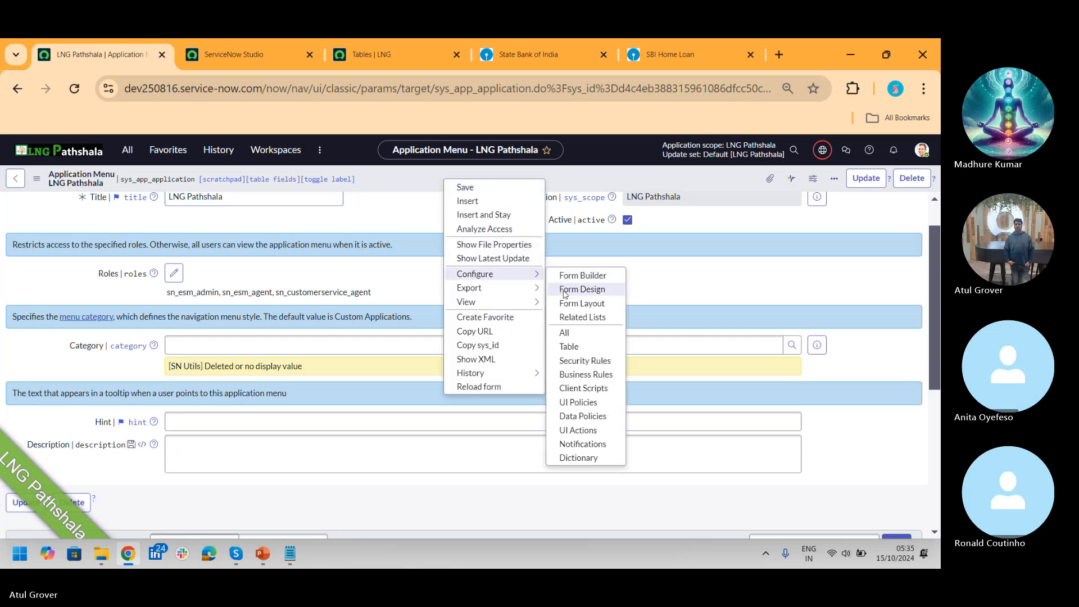
click(573, 346)
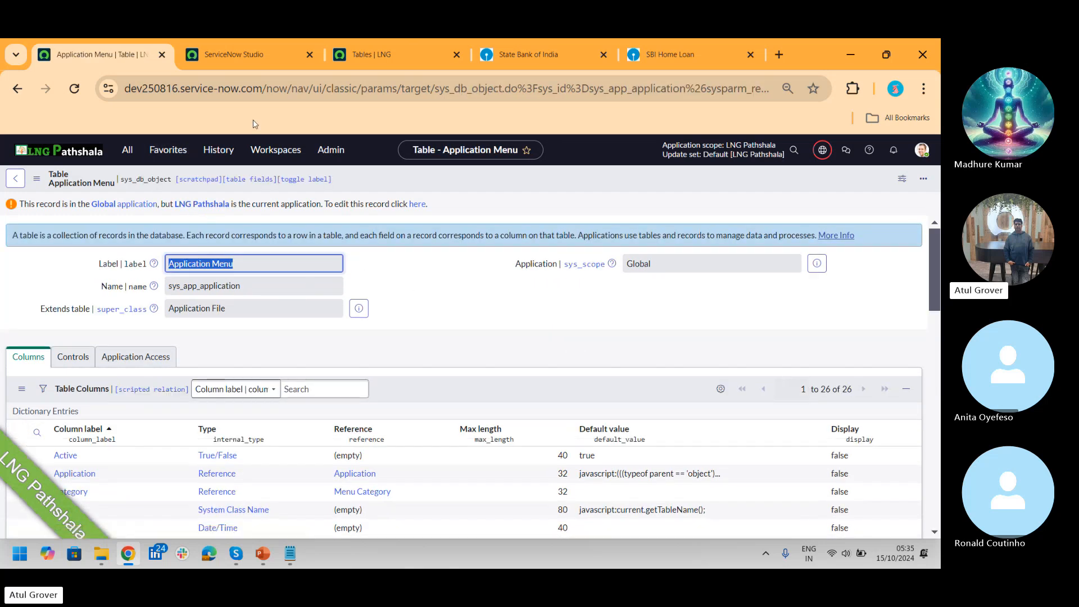
click(23, 92)
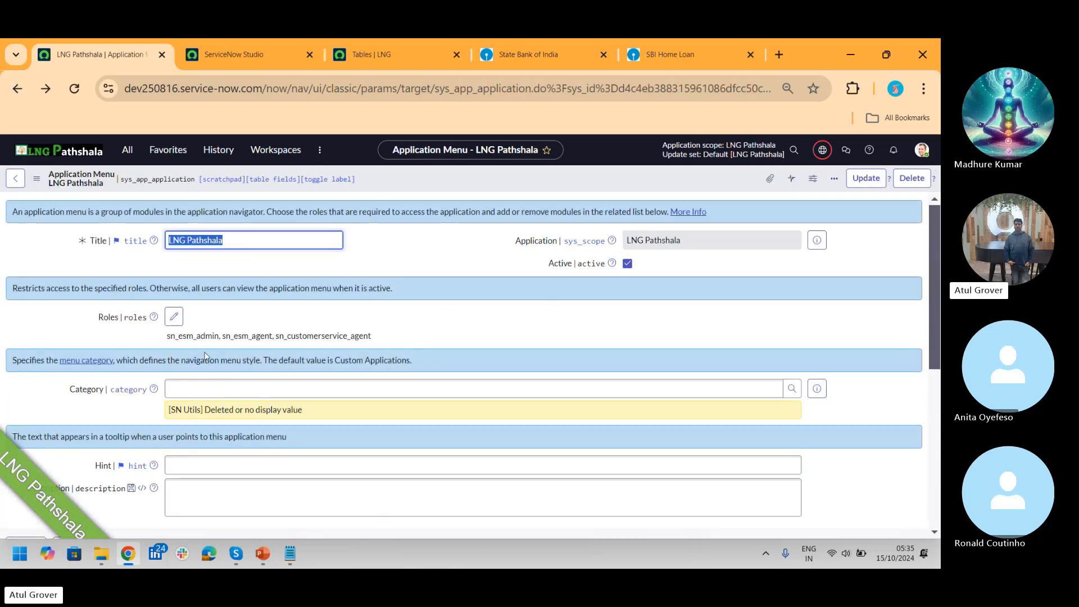
drag(161, 342, 381, 339)
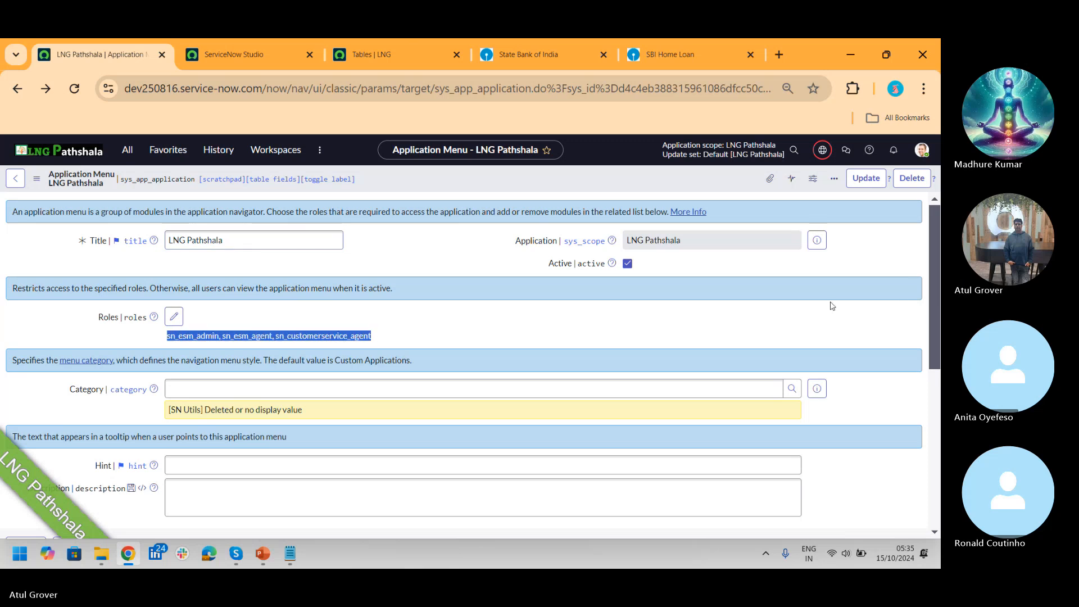
Step: Open a new Case record, then start a new case type via 'case ty' using the Guided Application Creator
click(127, 150)
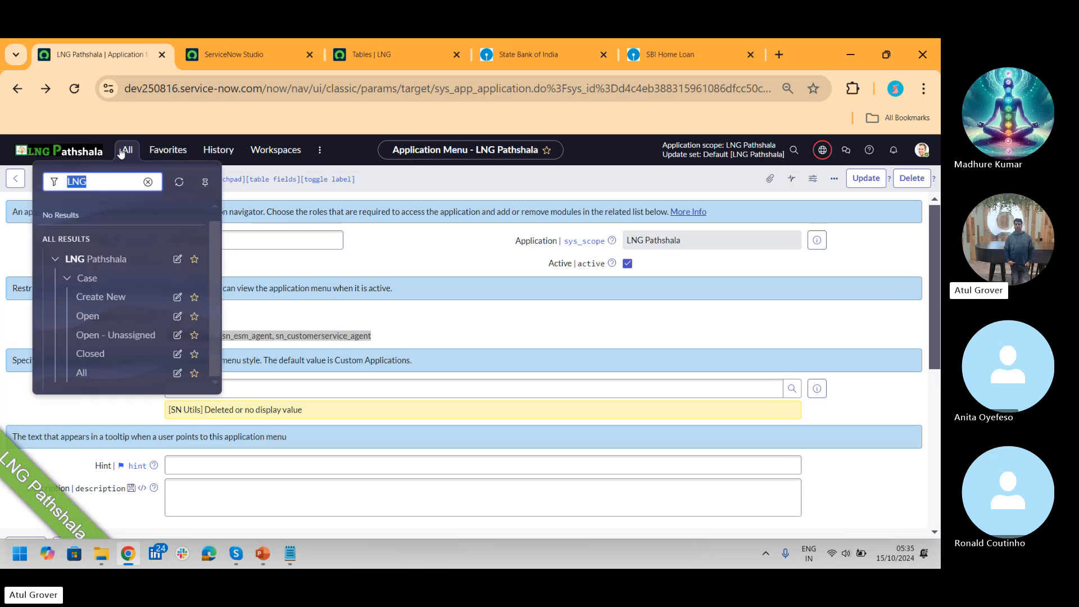
click(101, 298)
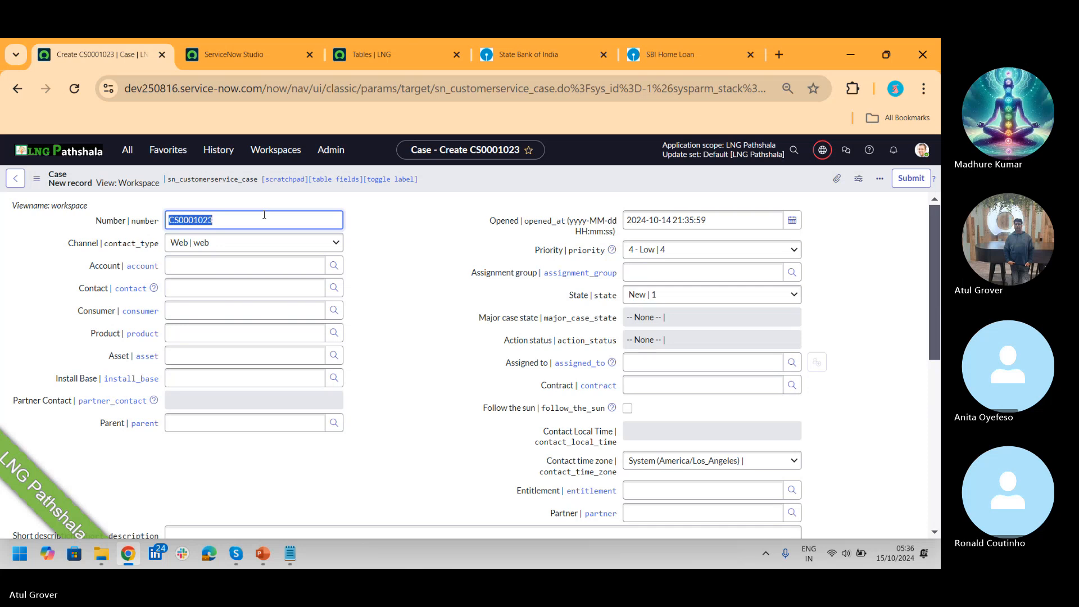
click(127, 156)
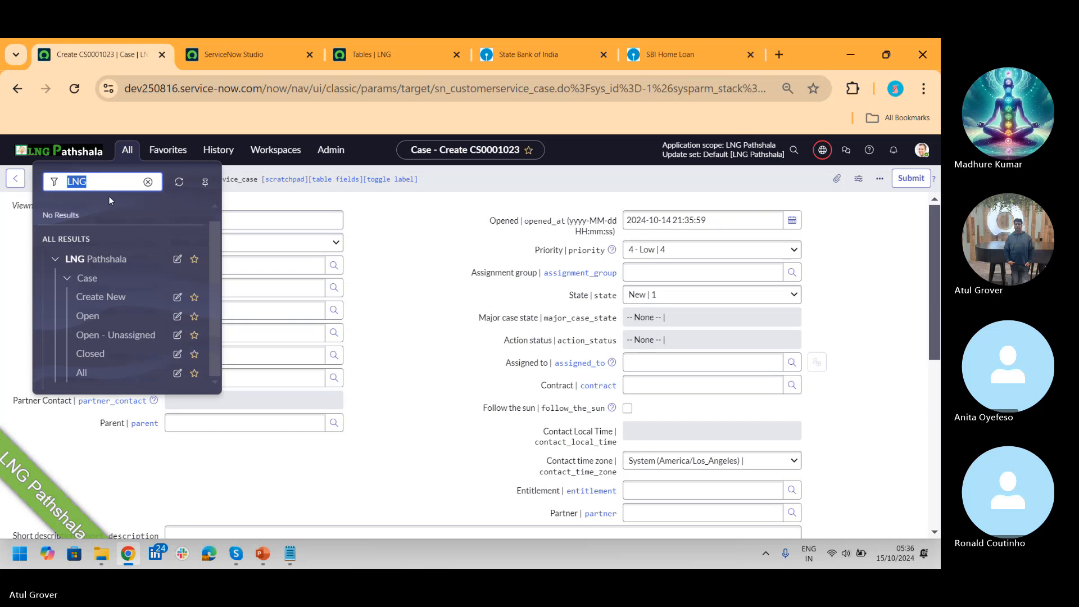
text(case ty)
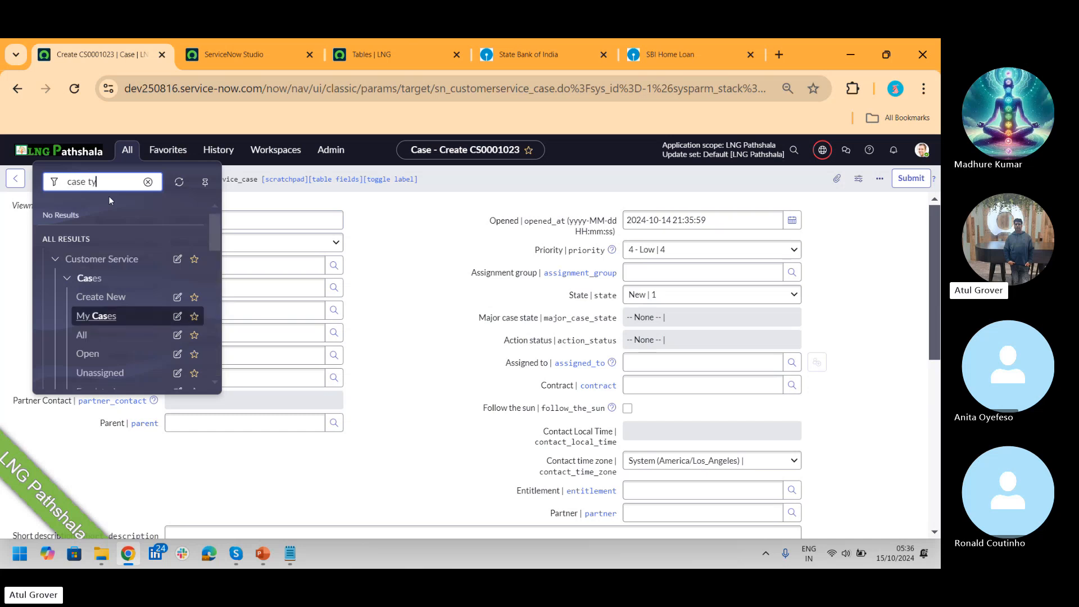
click(135, 312)
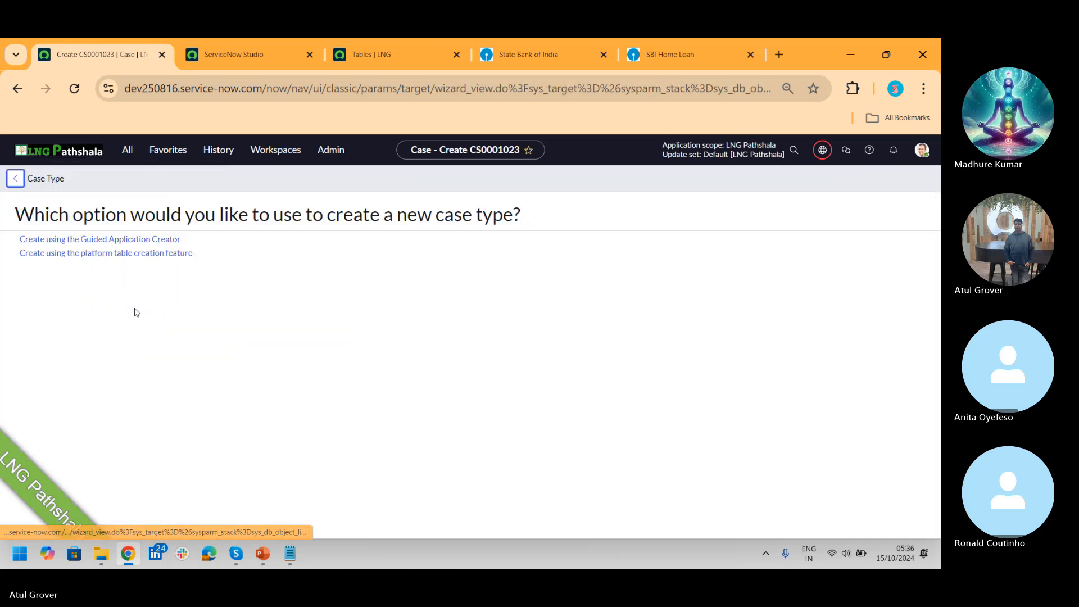
click(62, 242)
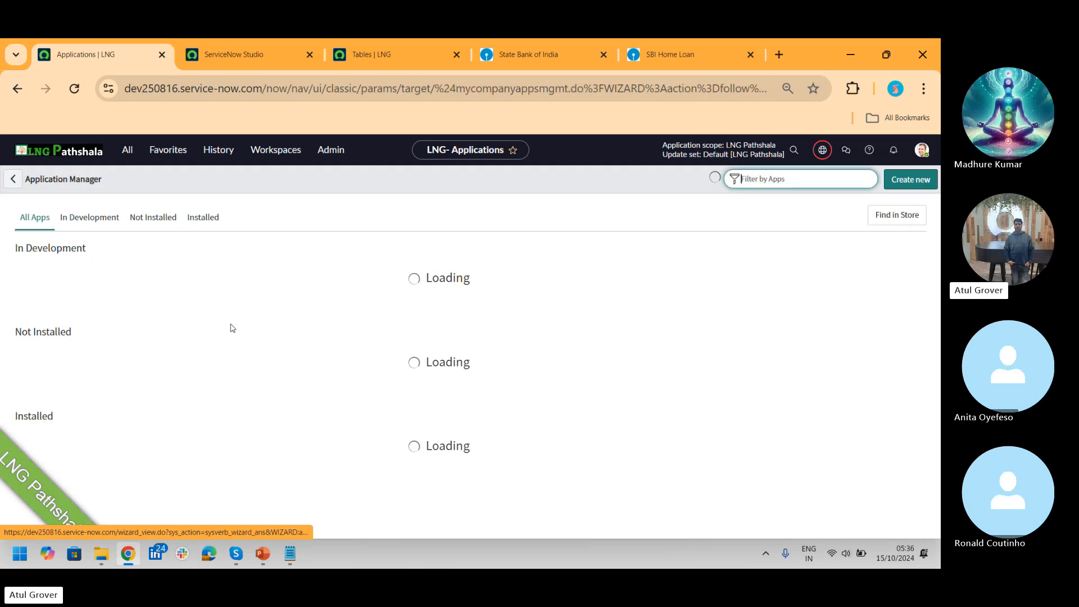
click(109, 367)
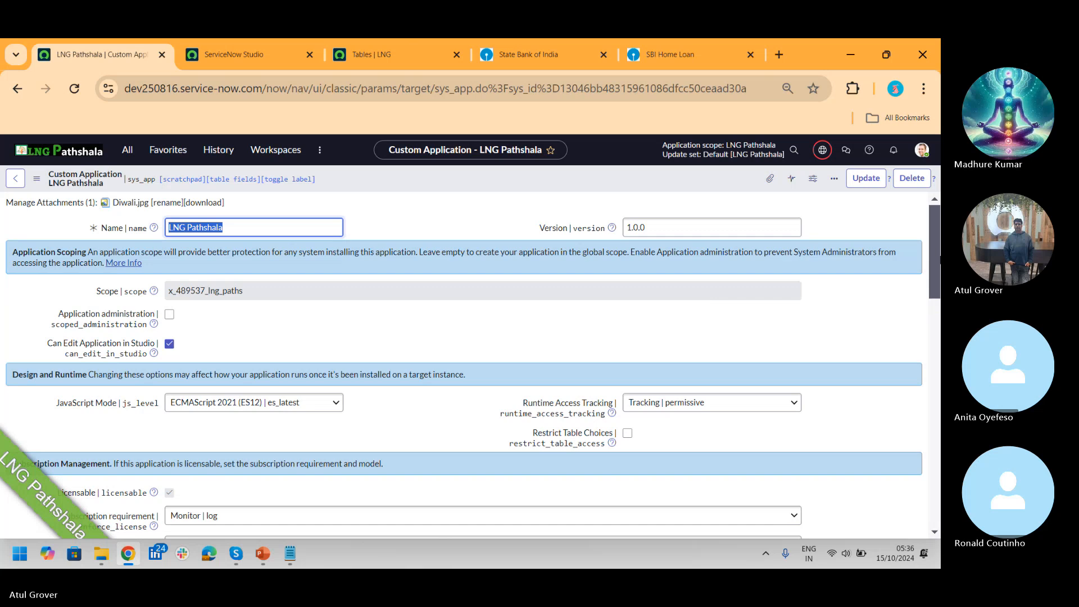
drag(934, 238, 940, 447)
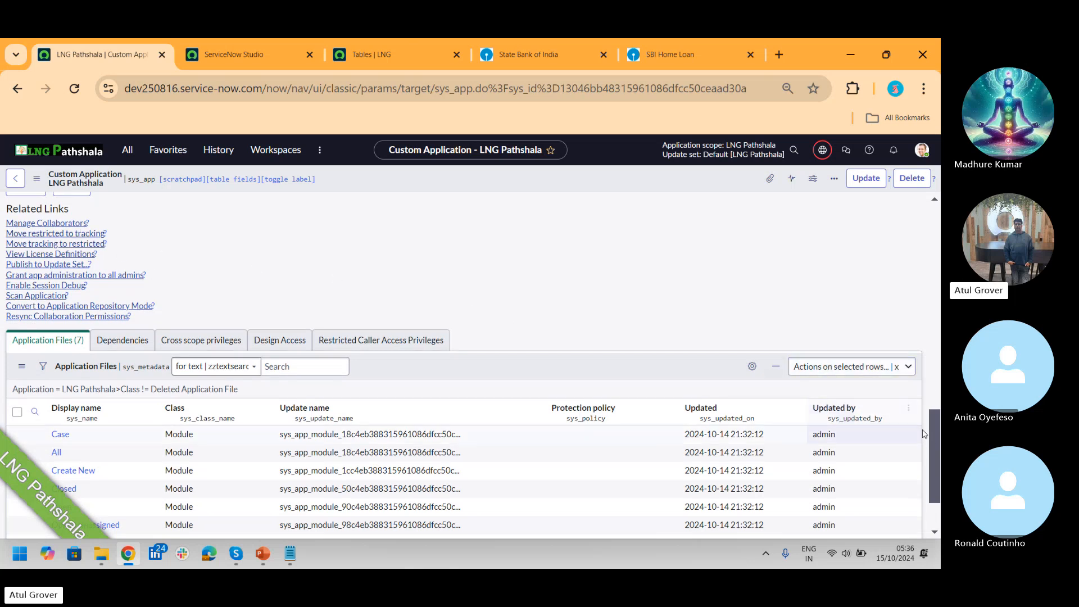
drag(934, 439, 935, 479)
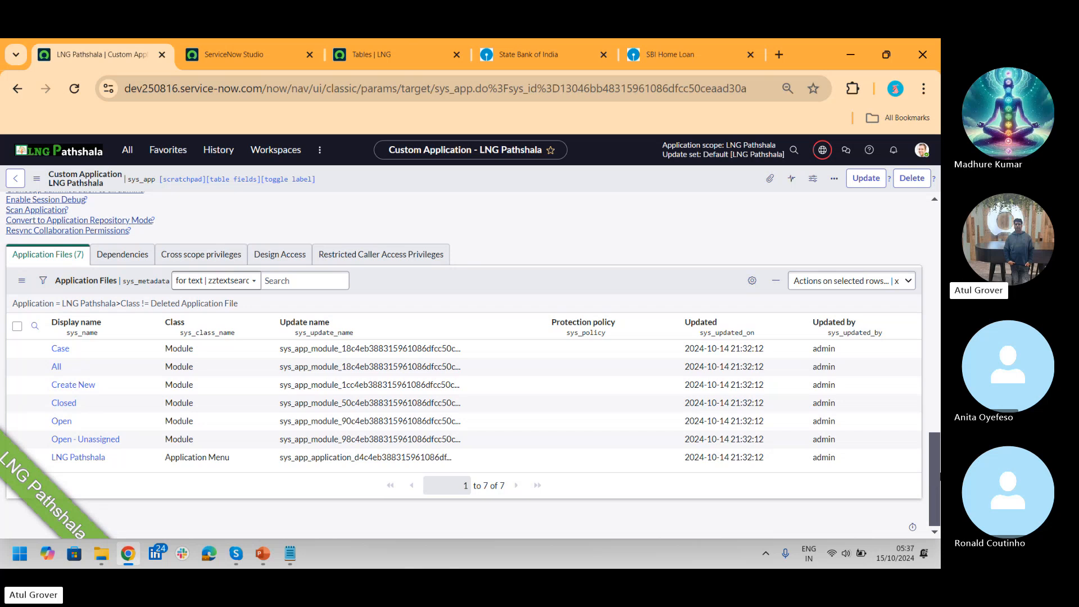
drag(936, 506, 938, 278)
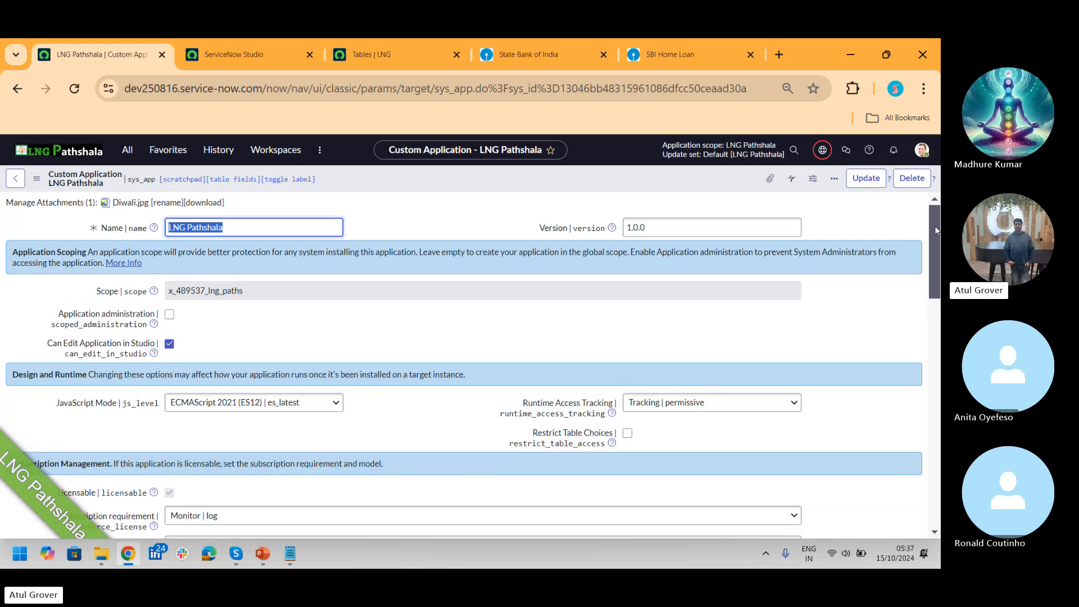
drag(933, 225, 909, 411)
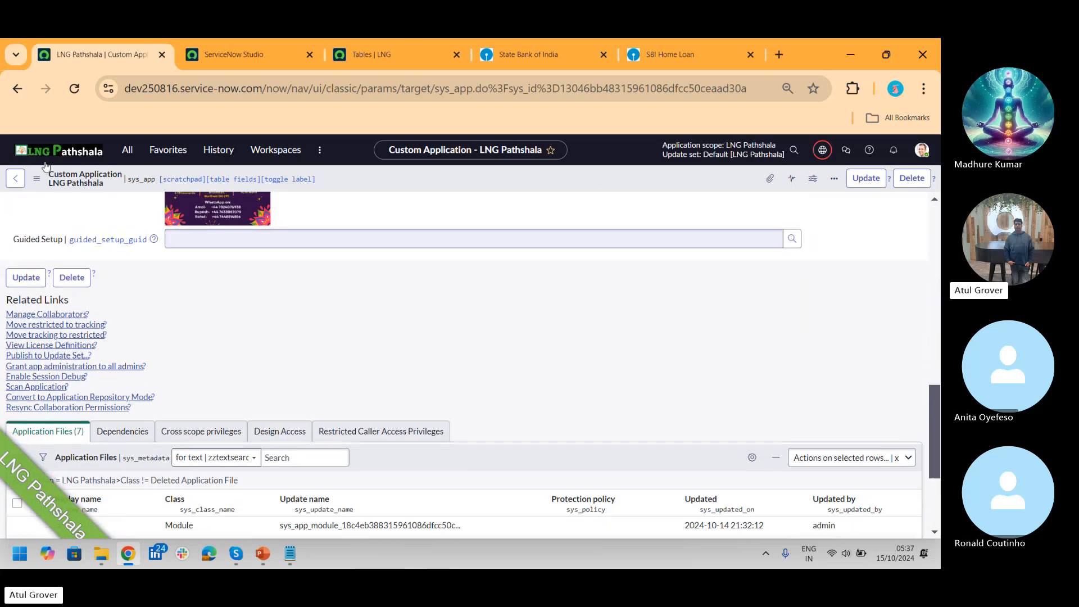
click(16, 91)
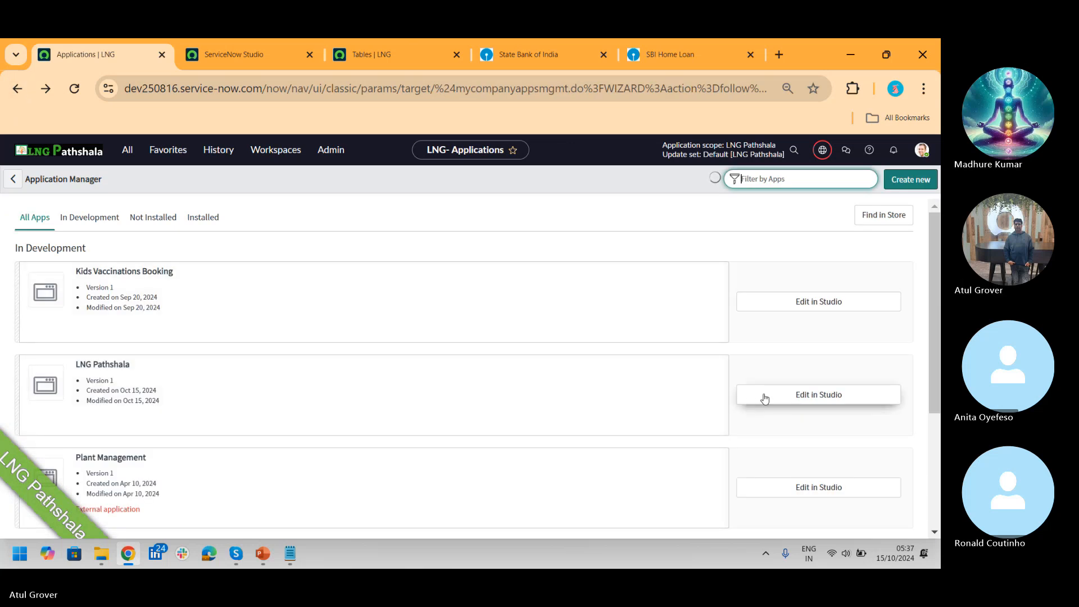
Step: Browse the In Development, Not Installed and Installed app tabs, then edit LNG Pathshala in Studio
click(89, 218)
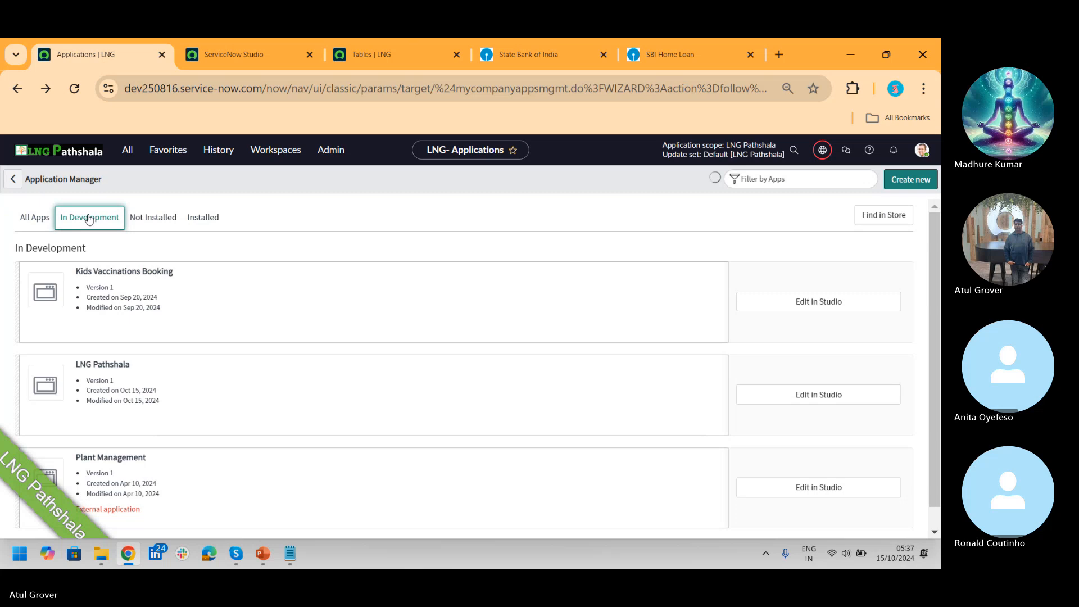
click(160, 221)
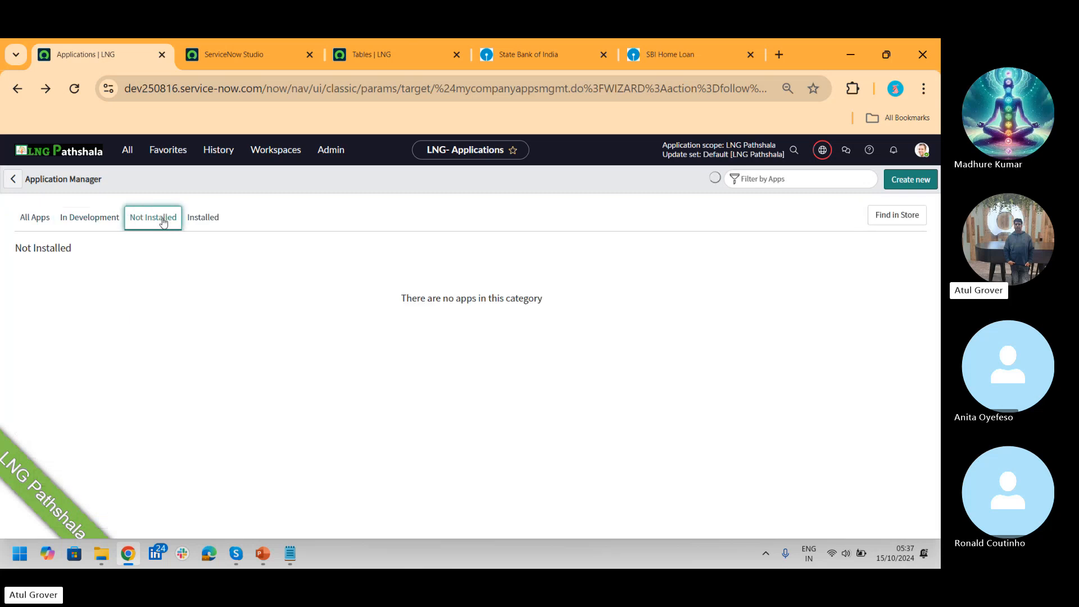
click(201, 218)
click(97, 218)
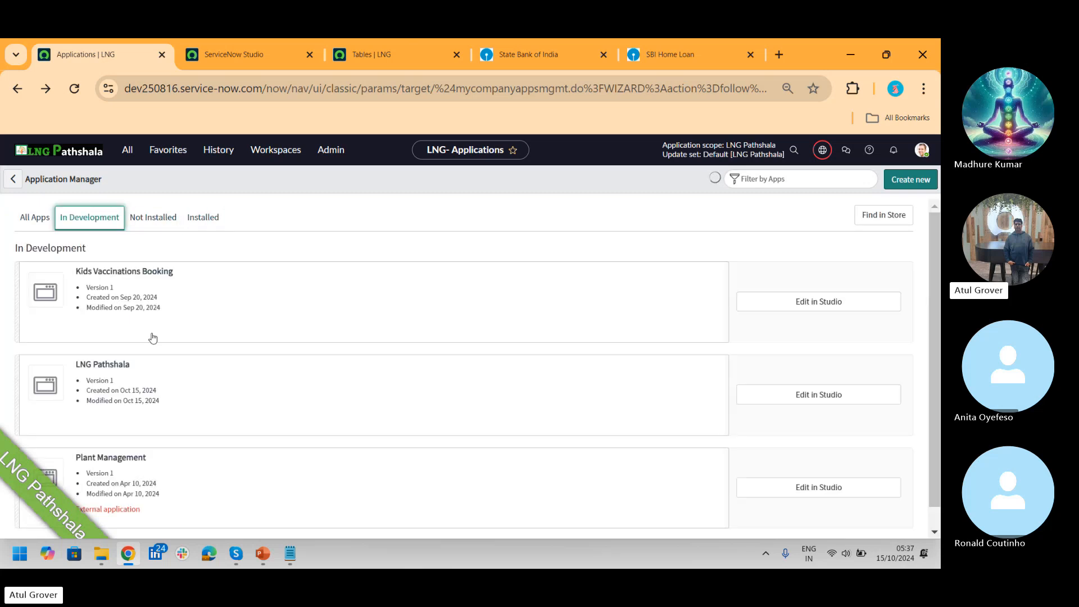
click(802, 397)
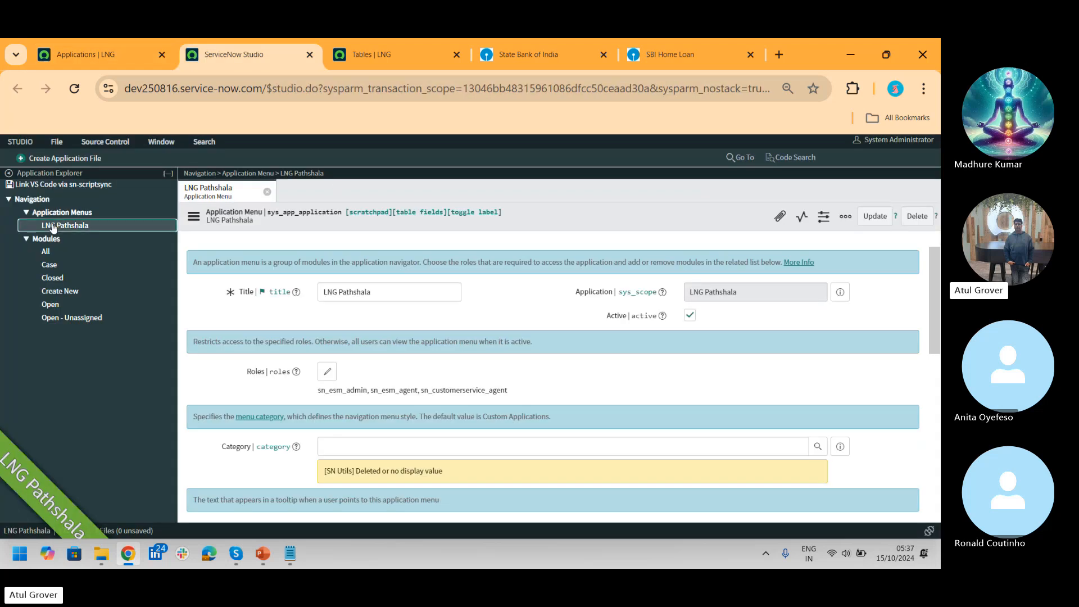
Step: Review the menu's Modules related list in Studio, then return to the Application Manager tab
click(59, 142)
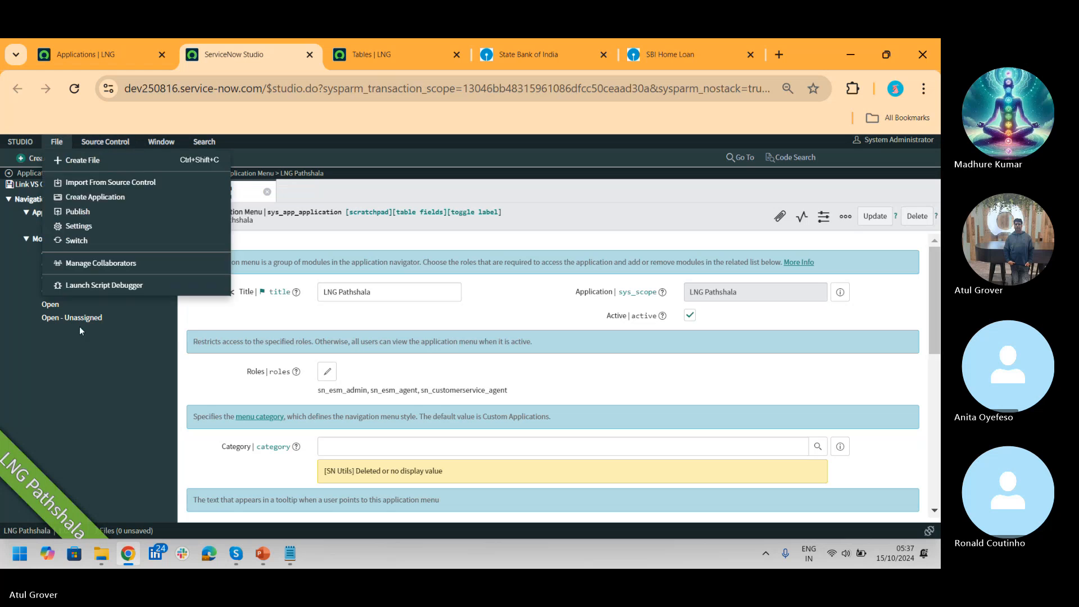
click(72, 372)
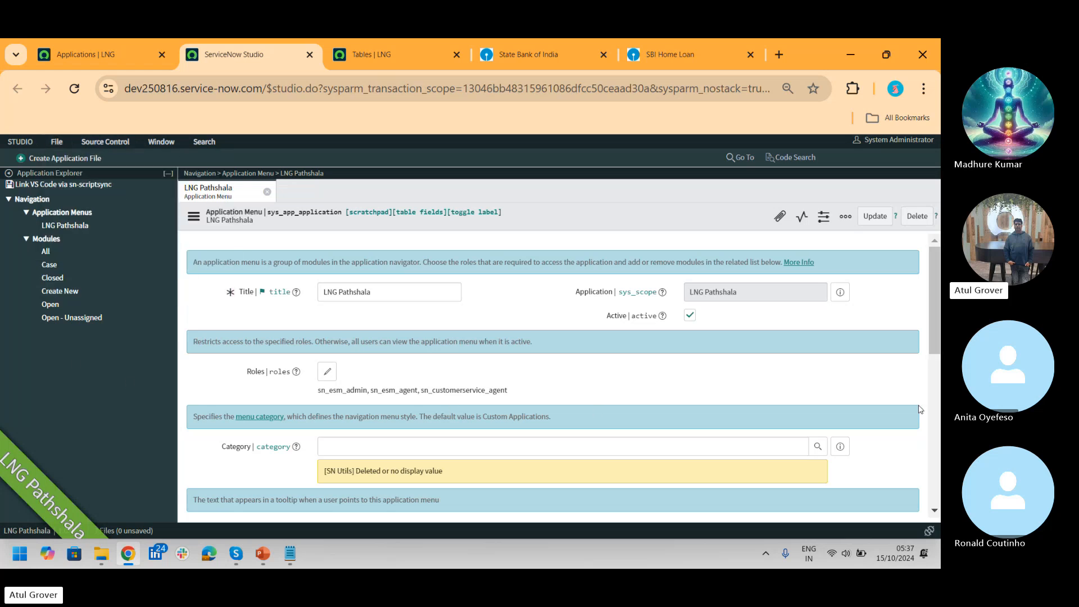
drag(937, 314, 933, 416)
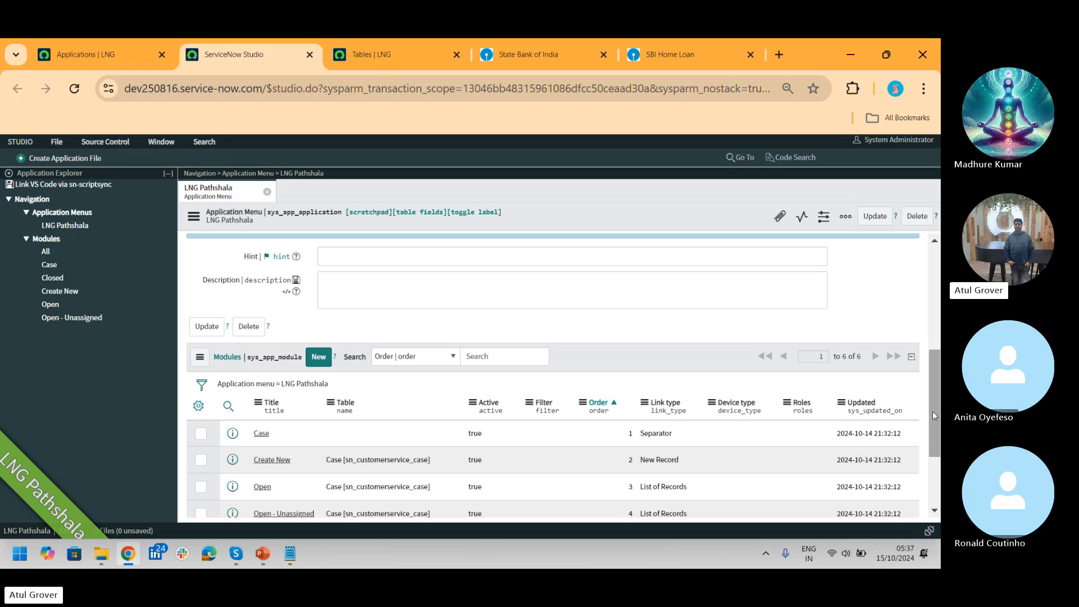
drag(932, 410, 932, 308)
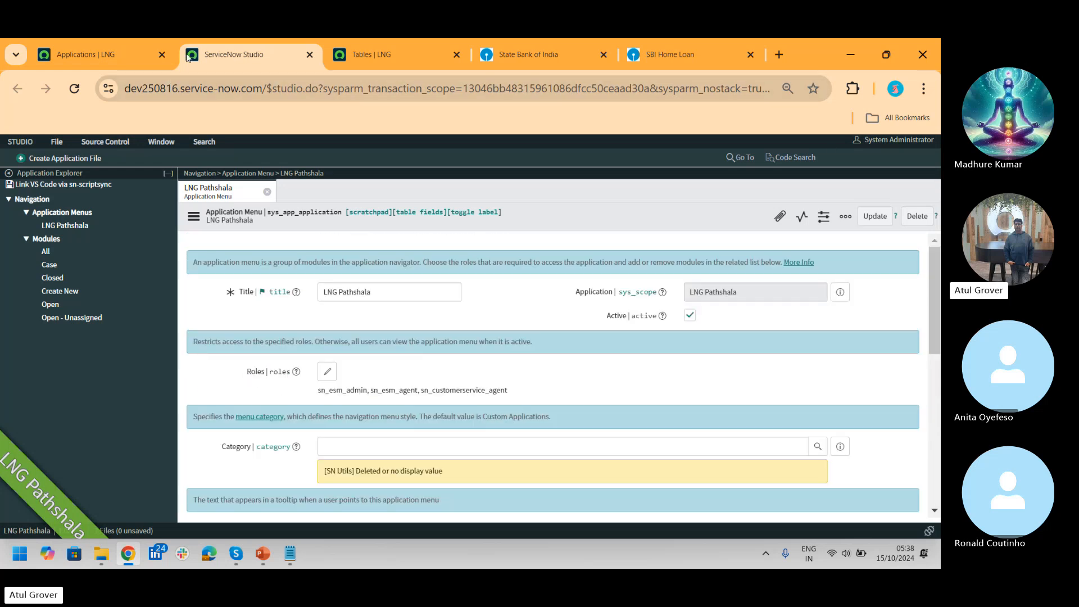
click(103, 59)
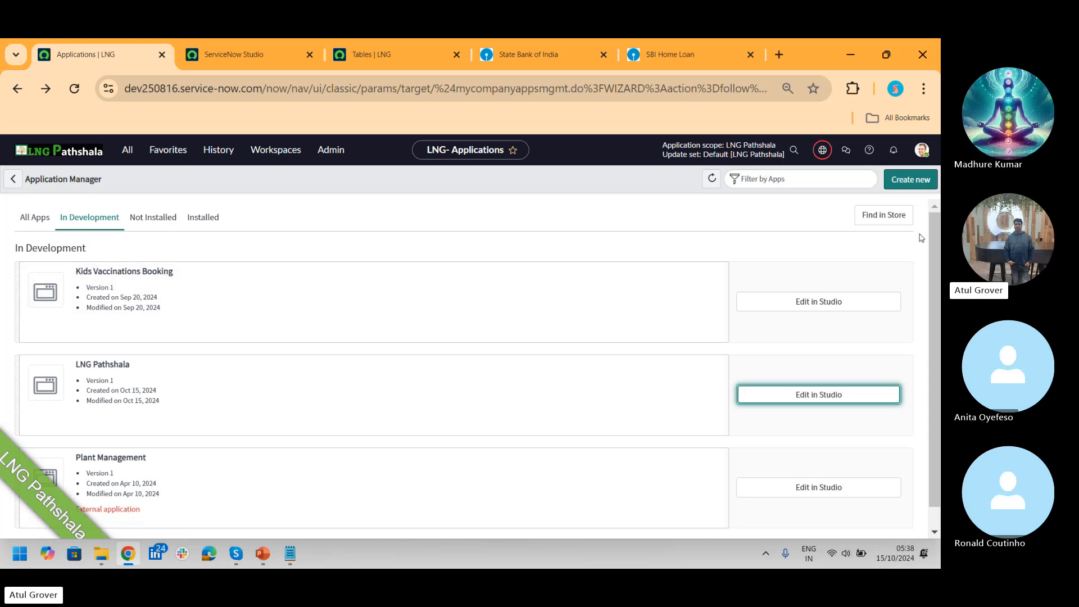
Step: Create a new application named 'LNG LNG'
click(911, 180)
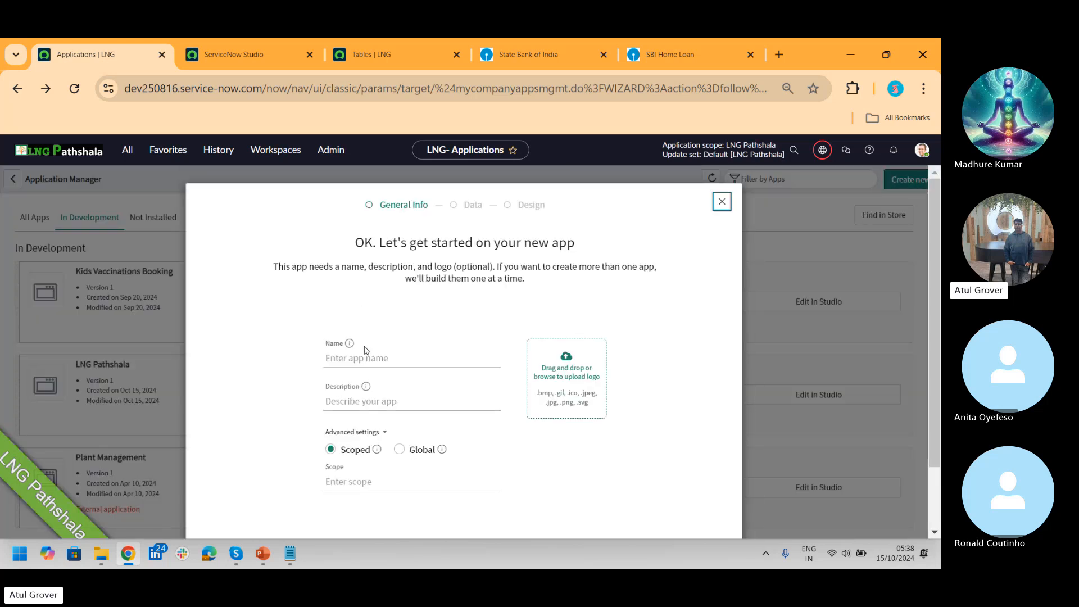
click(371, 358)
text(LNG )
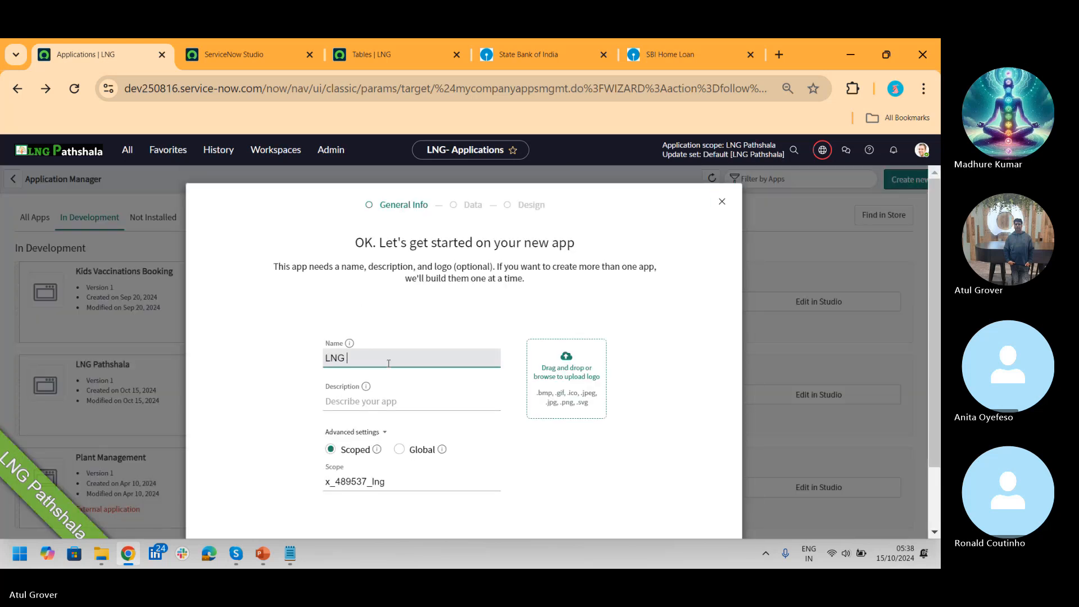
text(LNG)
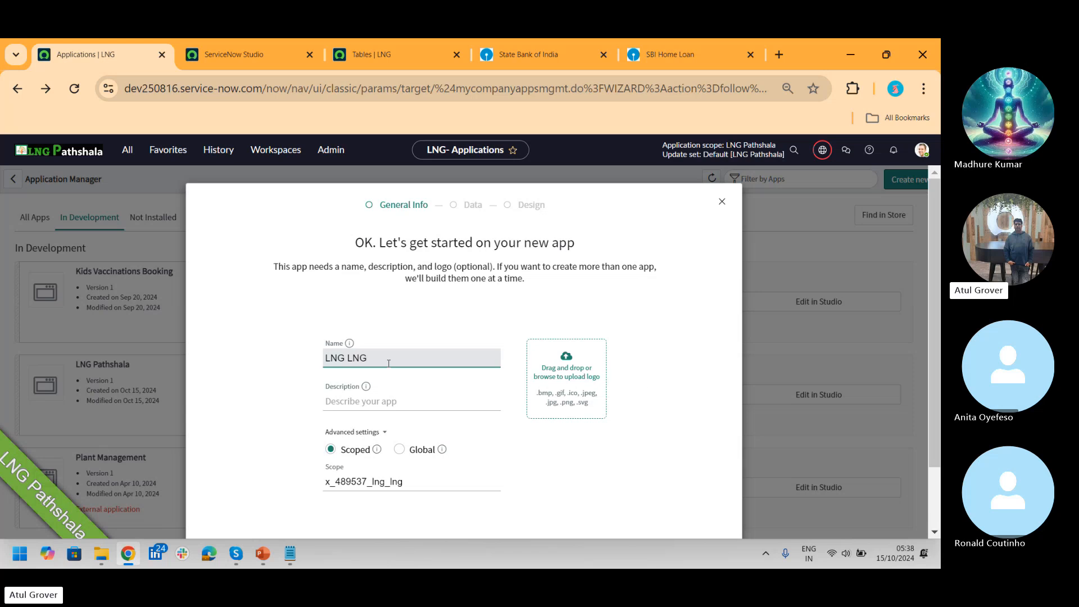
drag(934, 337, 927, 393)
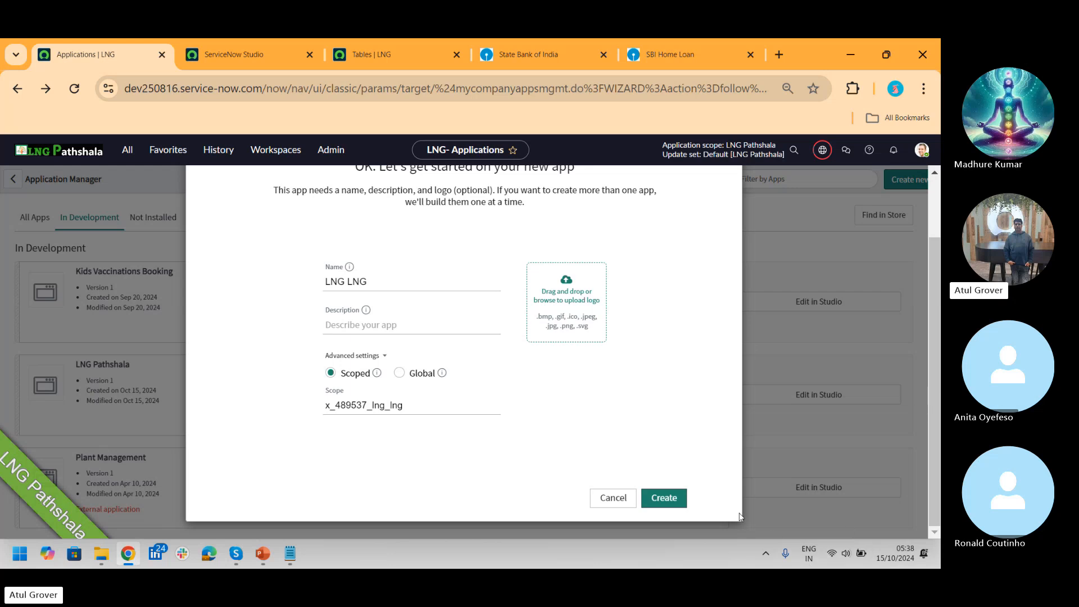
click(677, 498)
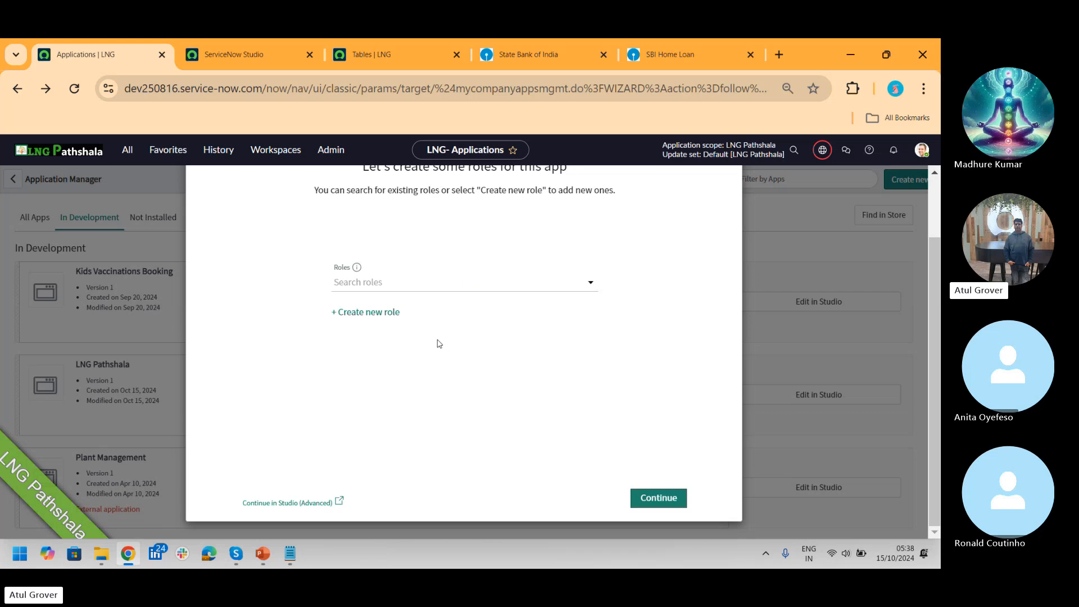
Step: Assign roles sn_esm_admin and sn_esm_agent to the app and continue
click(392, 283)
text(esm)
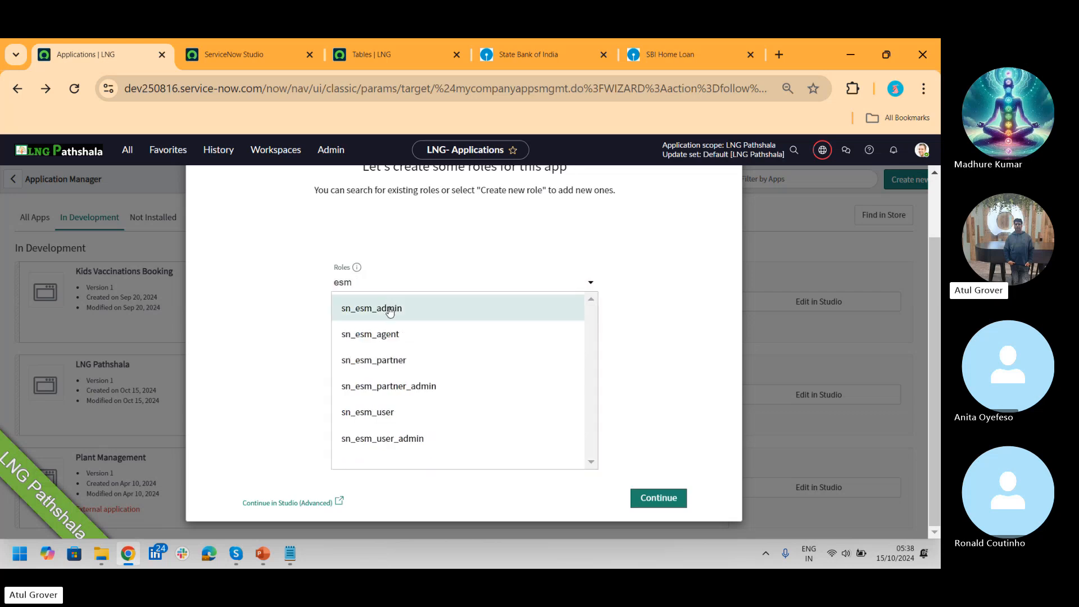
click(390, 308)
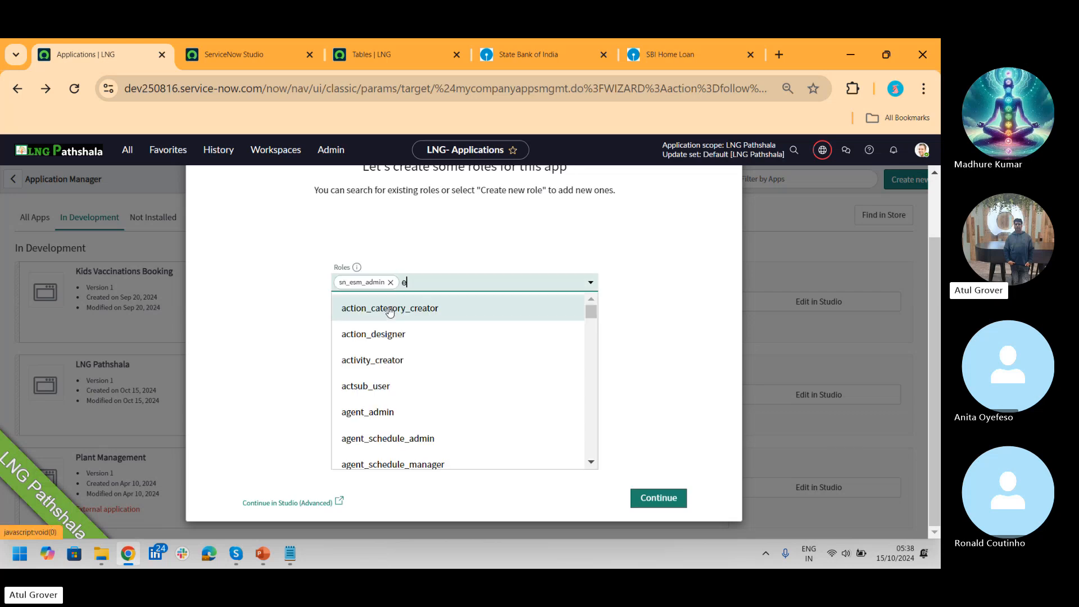
click(390, 309)
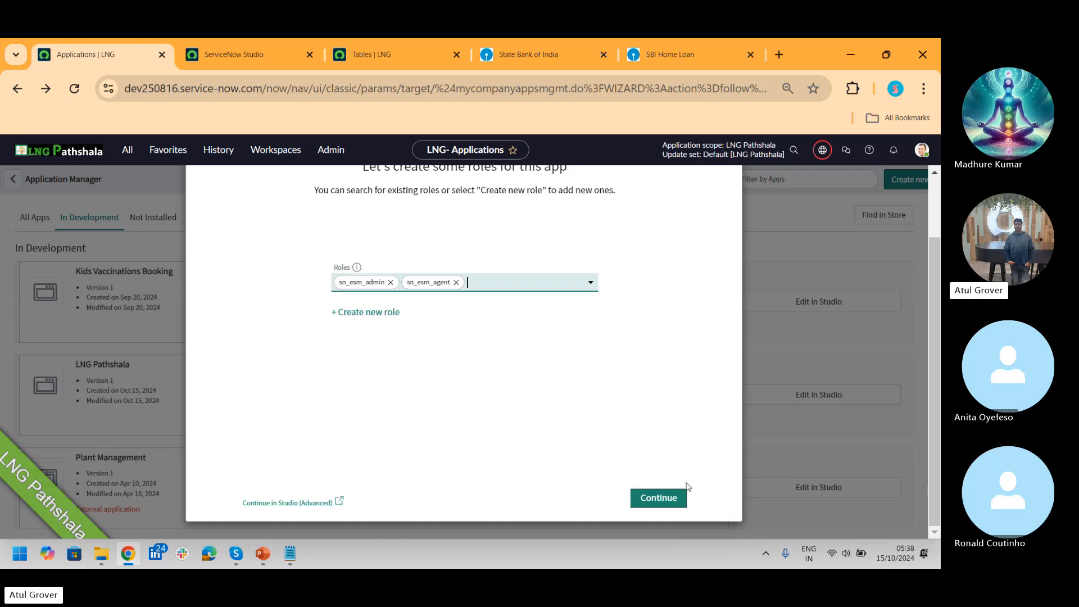
click(658, 497)
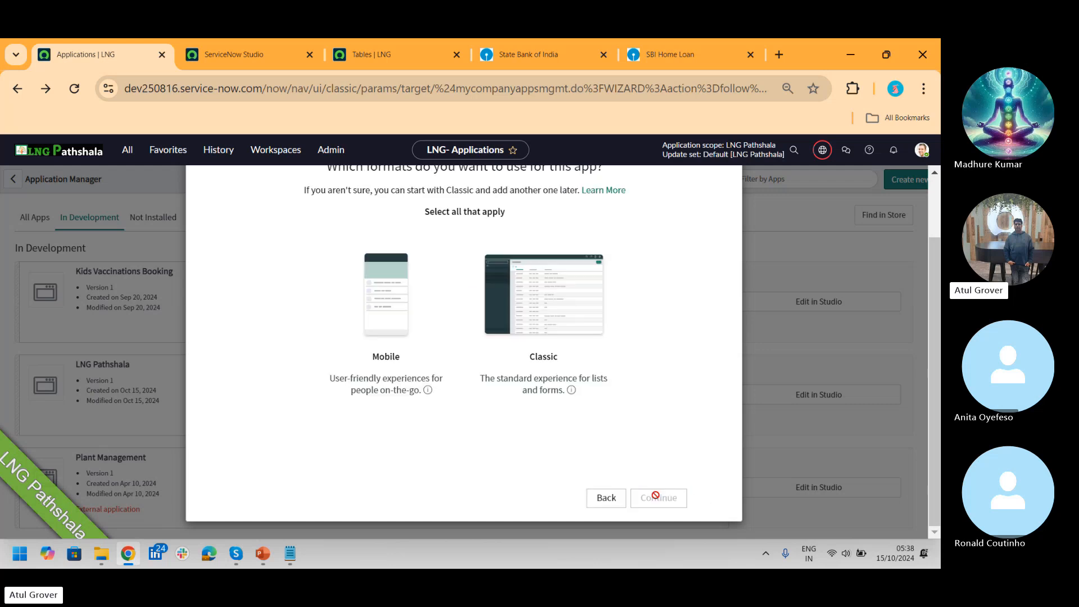
Step: Pick the Classic format and the Case table (sn_customerservice_case), found by searching 'sn_customerse'
click(585, 307)
click(666, 499)
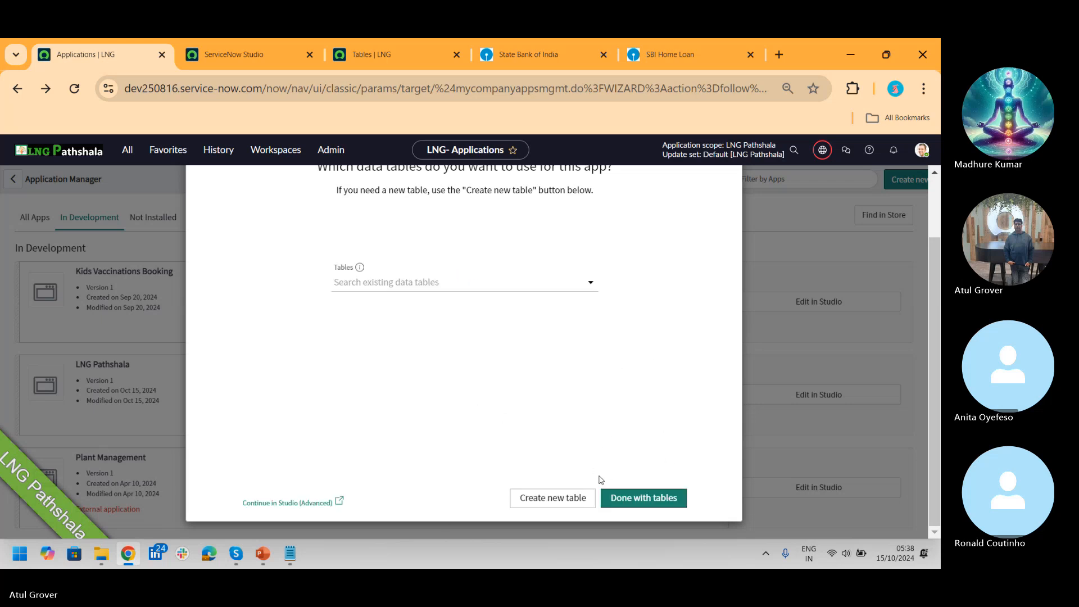
click(441, 281)
text(s)
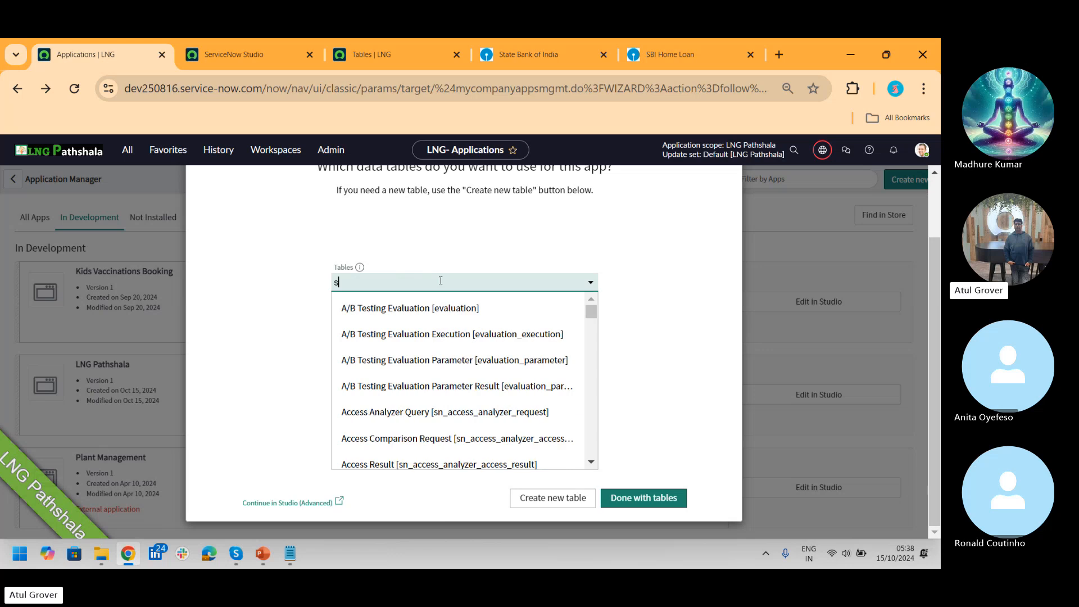
text(n_cus)
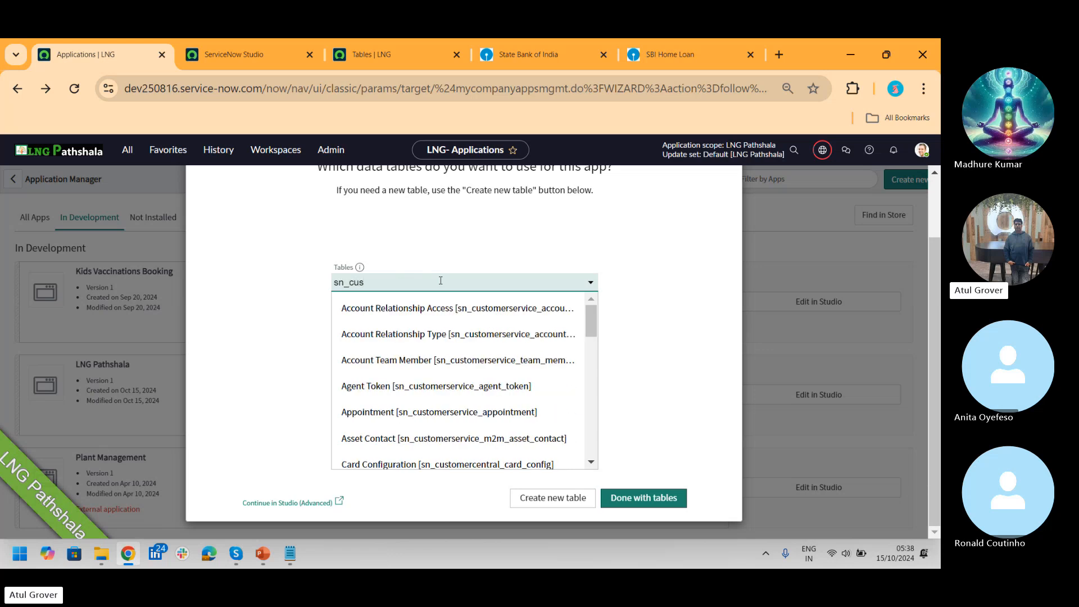
text(tomerse)
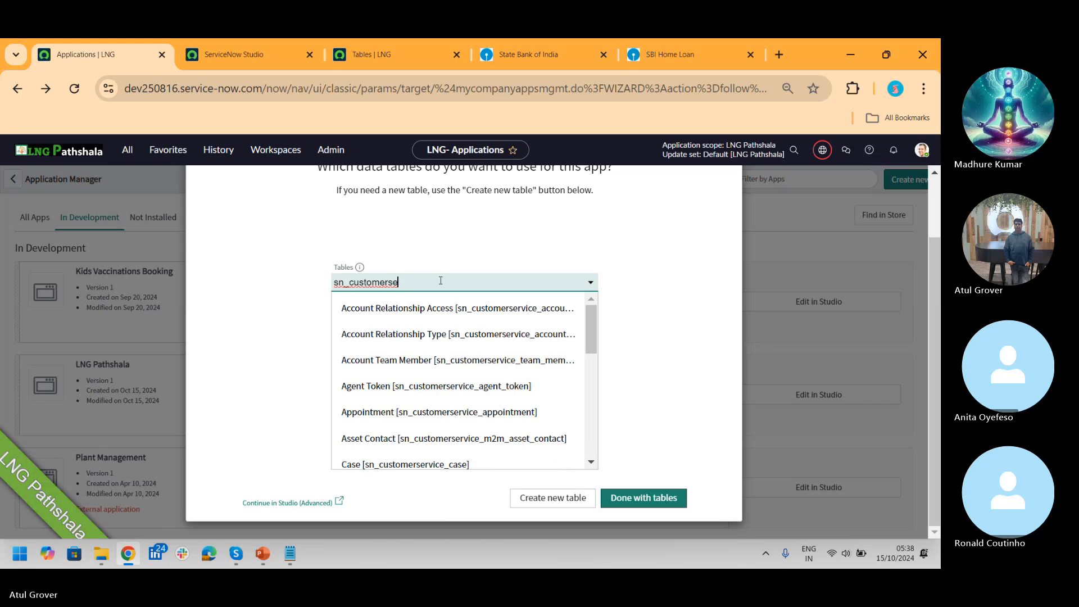
click(456, 464)
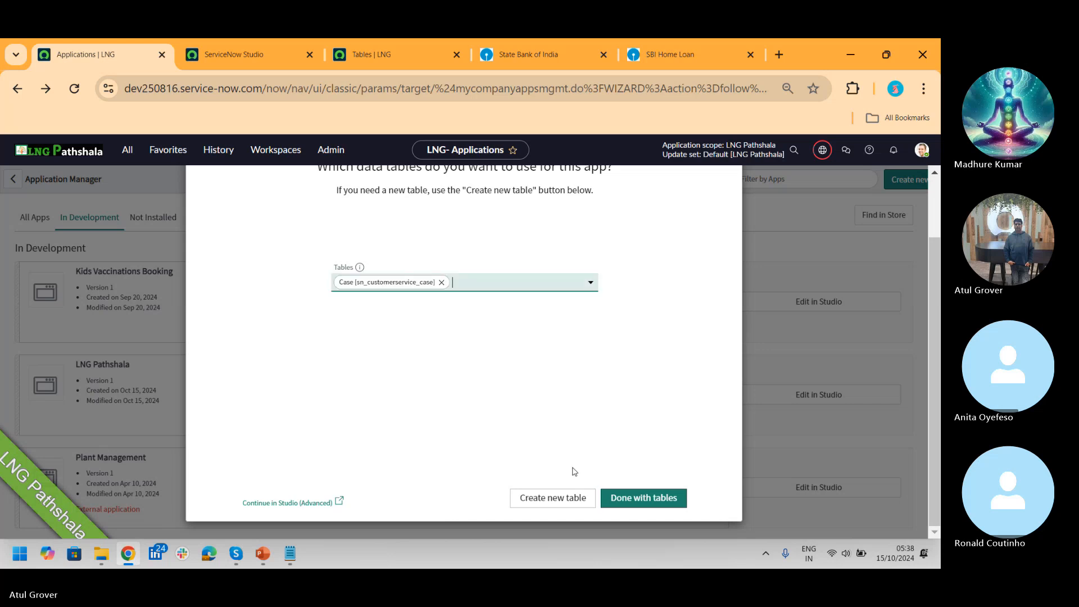
click(635, 498)
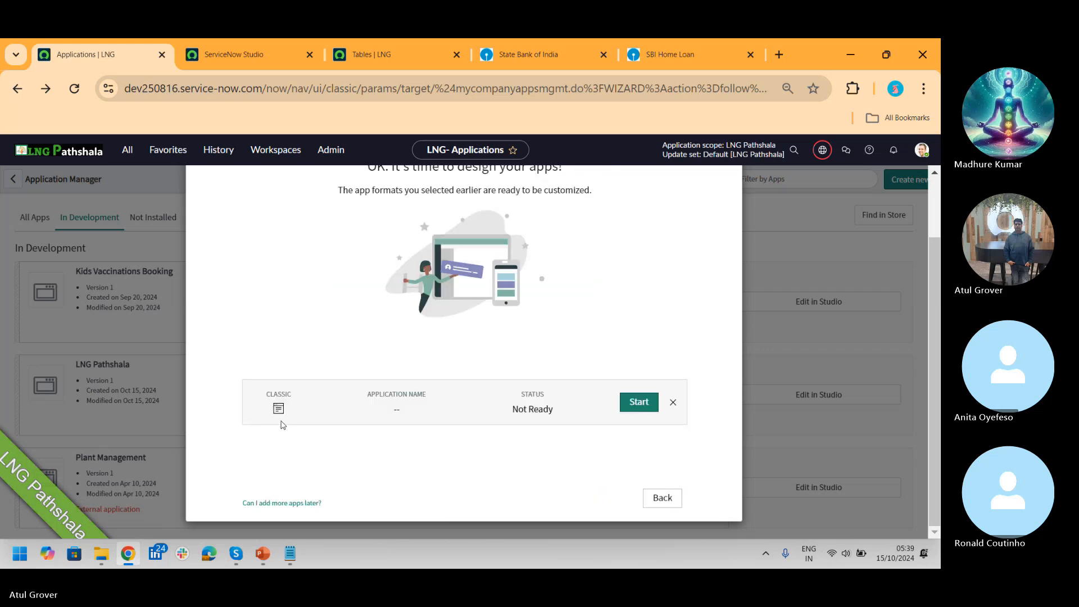
Step: Start the Classic design, confirm the name LNG LNG, create the app and close the wizard
click(639, 402)
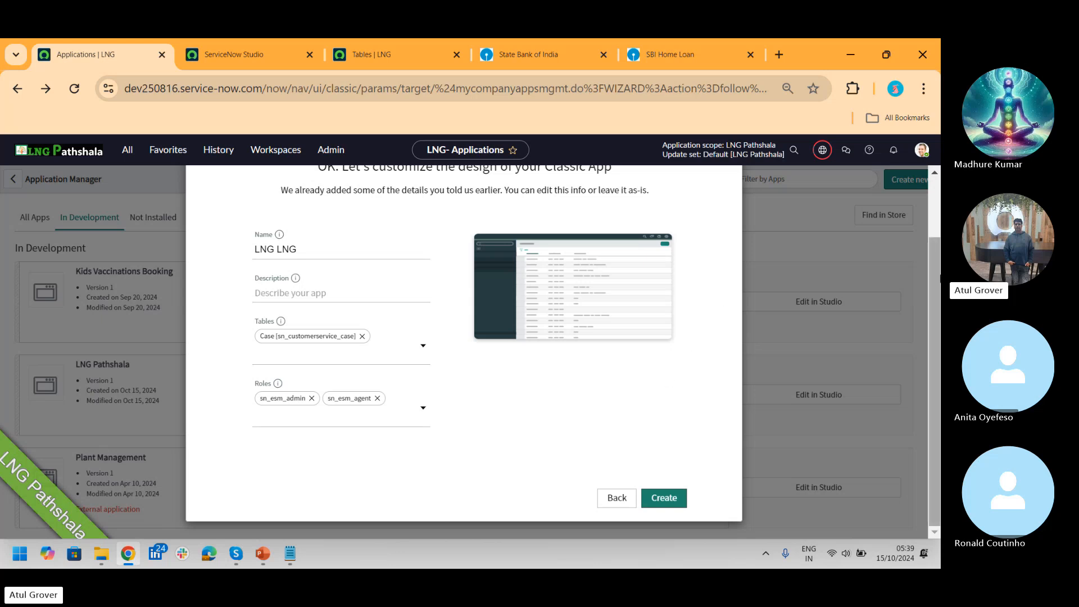
drag(934, 246, 934, 306)
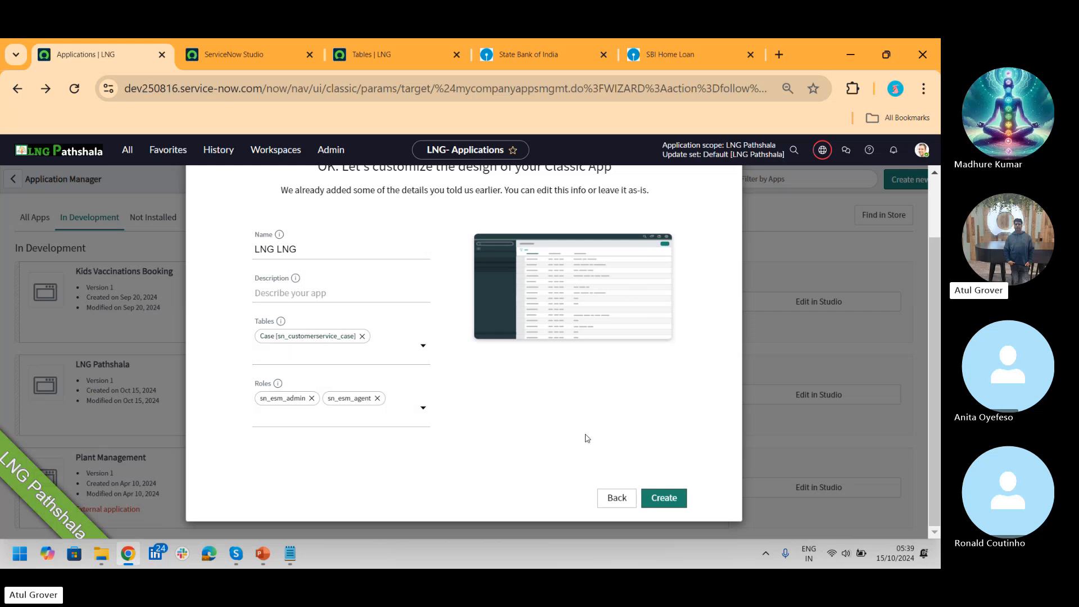
click(664, 498)
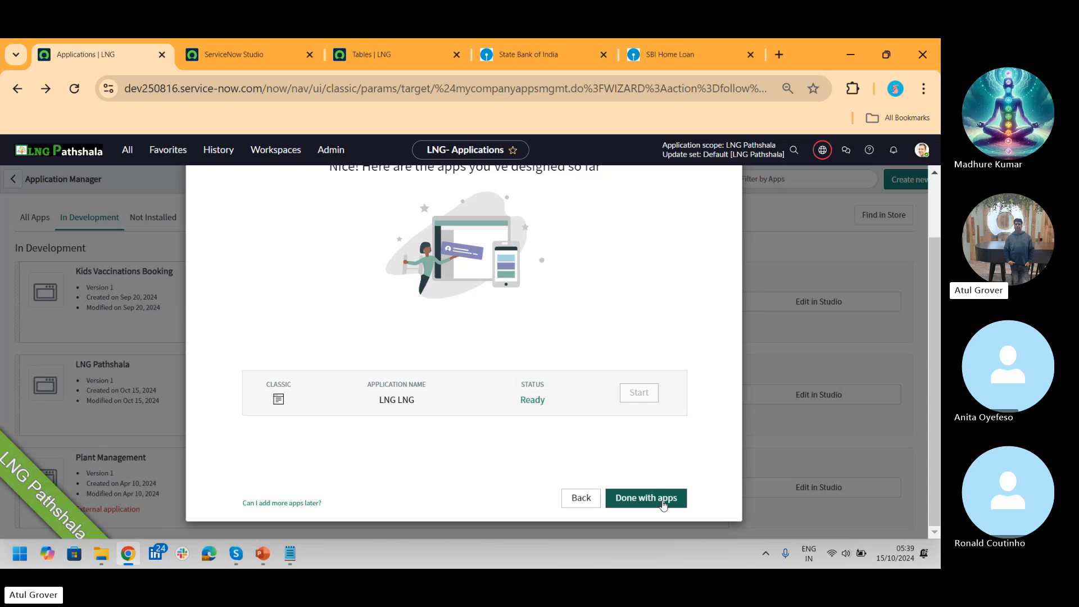
click(664, 502)
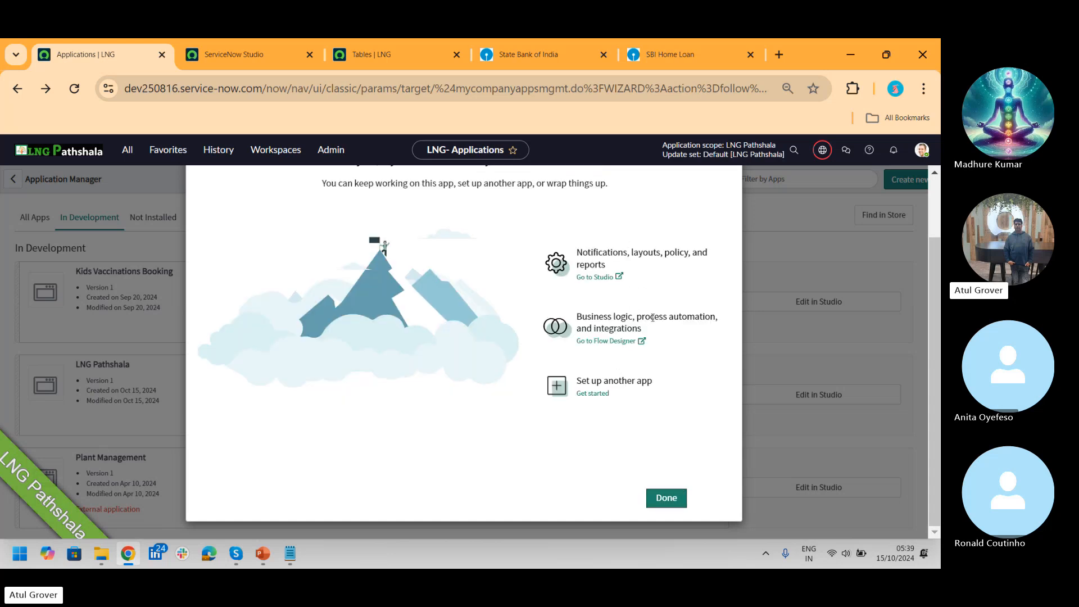
click(667, 498)
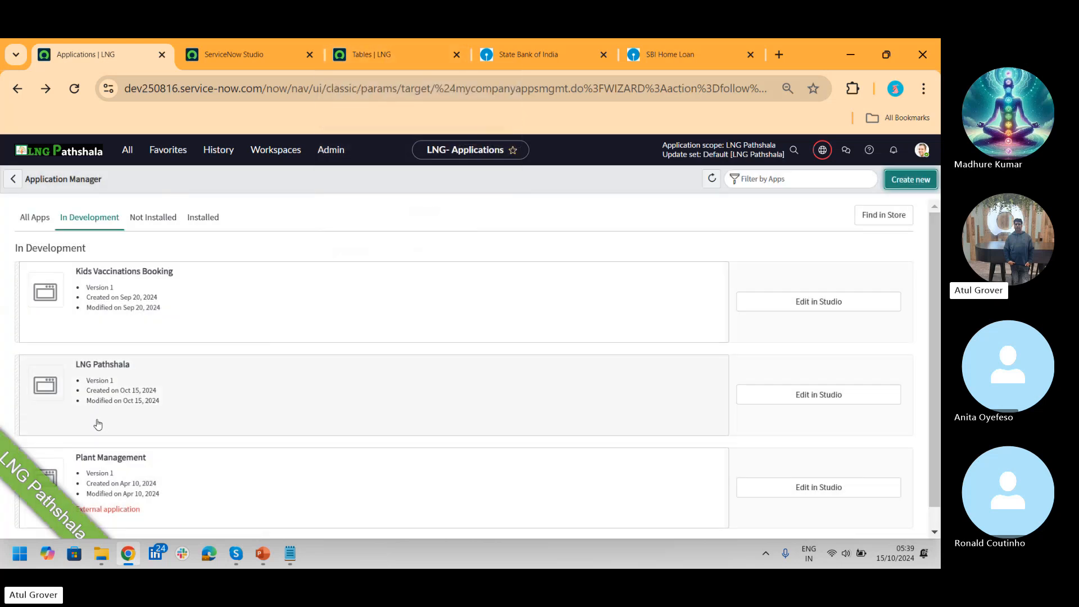
Step: Filter the navigator for 'tables' and open the Tables list in a new tab
click(269, 62)
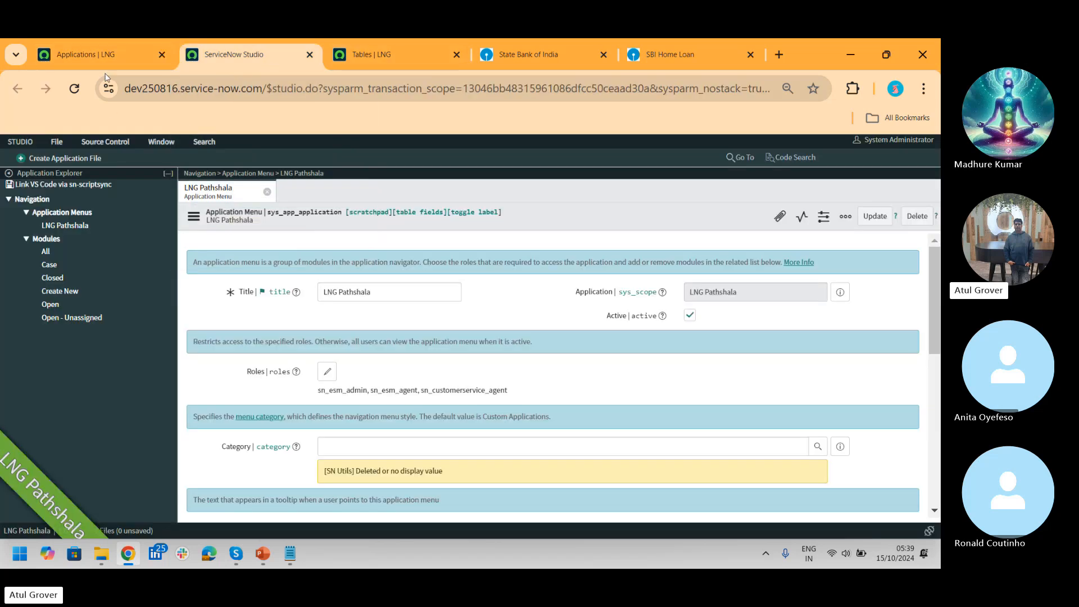
click(107, 56)
click(126, 155)
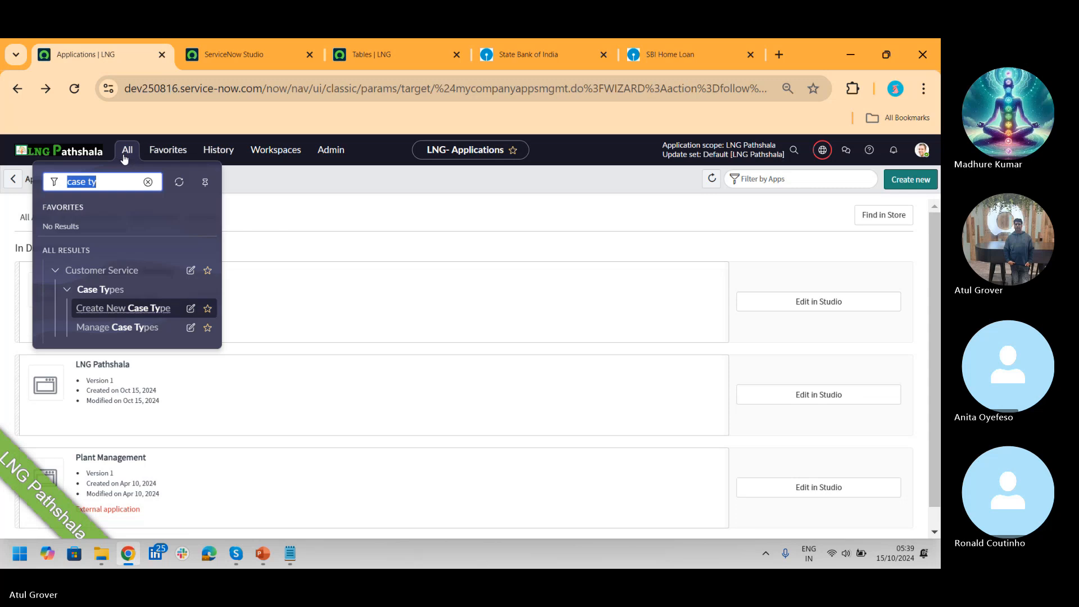
text(tables)
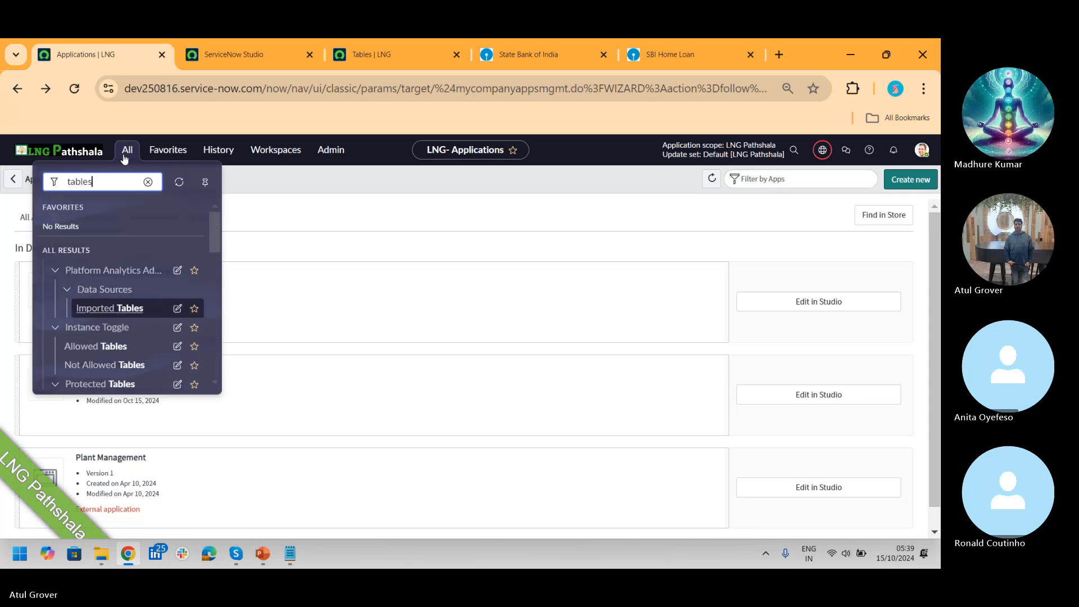
scroll(214, 253, down, 6)
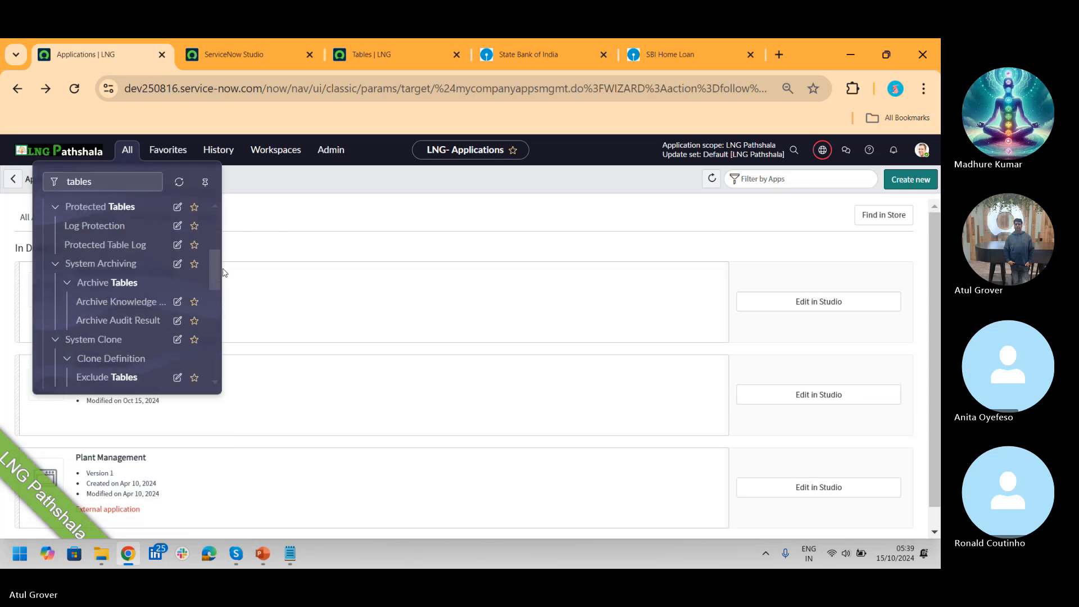
middle_click(85, 260)
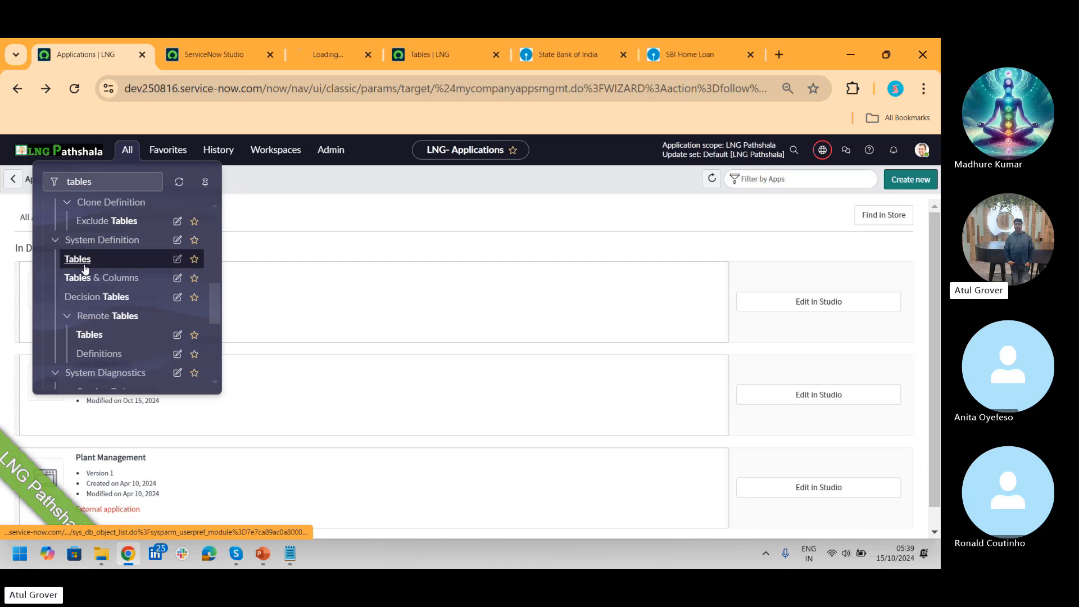
click(312, 56)
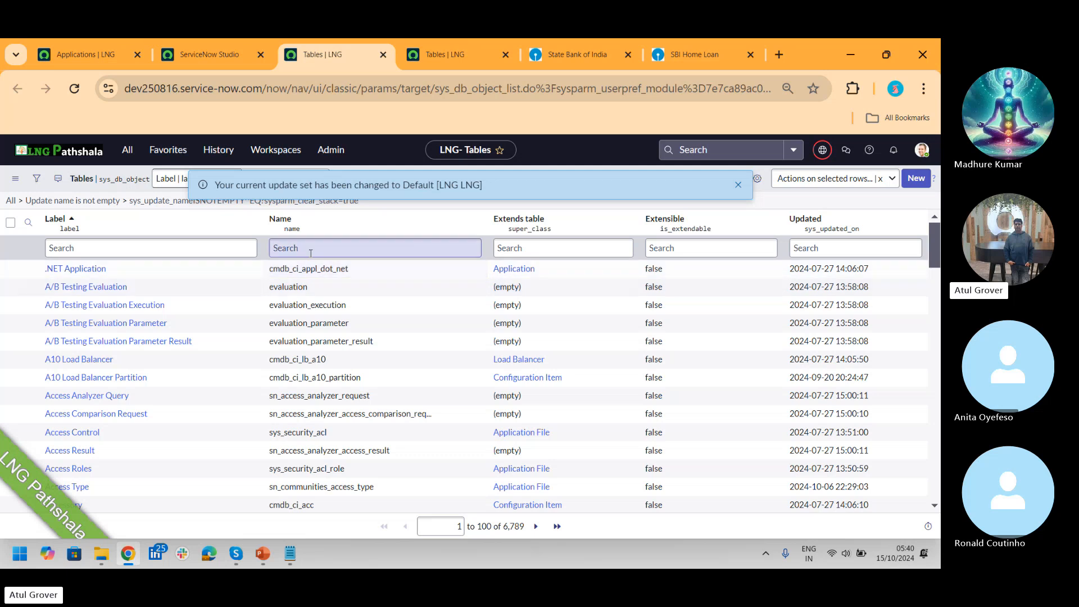
Step: Filter tables by Name 'sn_customers', open Case and scroll to its Table Columns
click(230, 249)
click(338, 246)
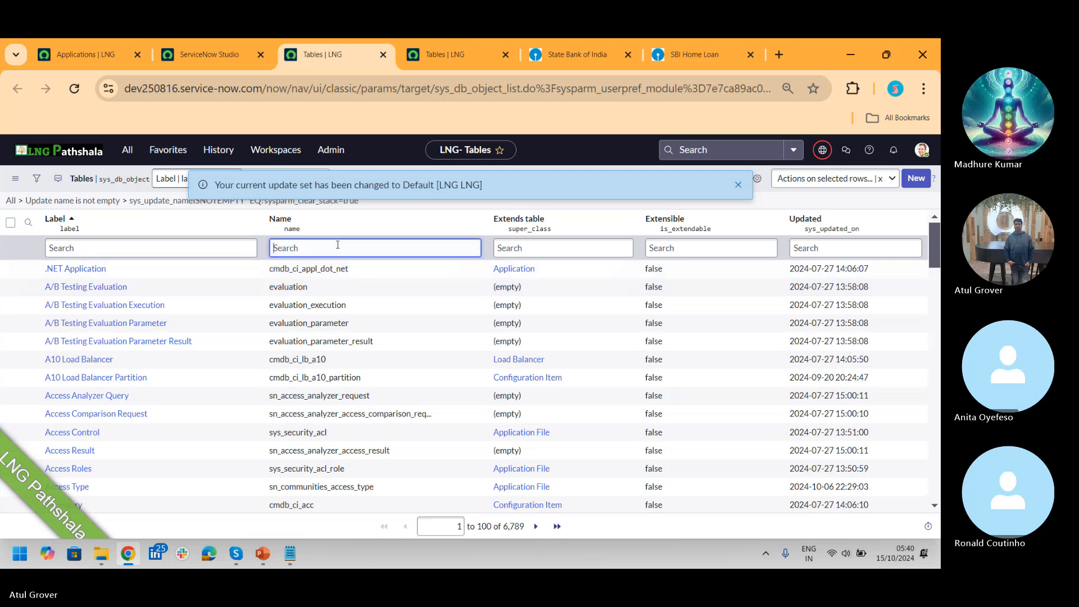
text(sn_cust)
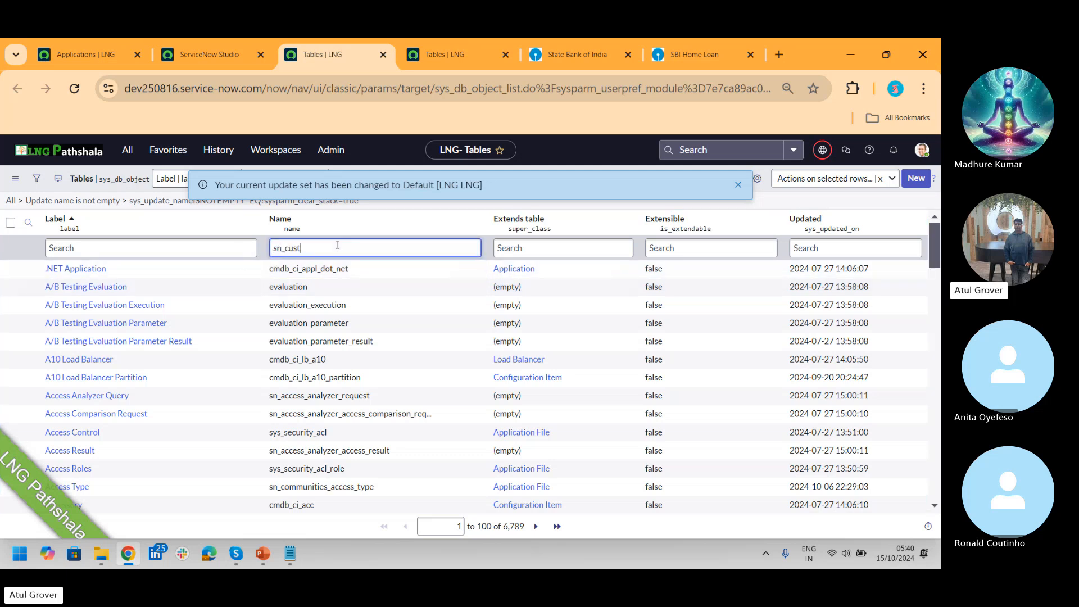
text(omerse)
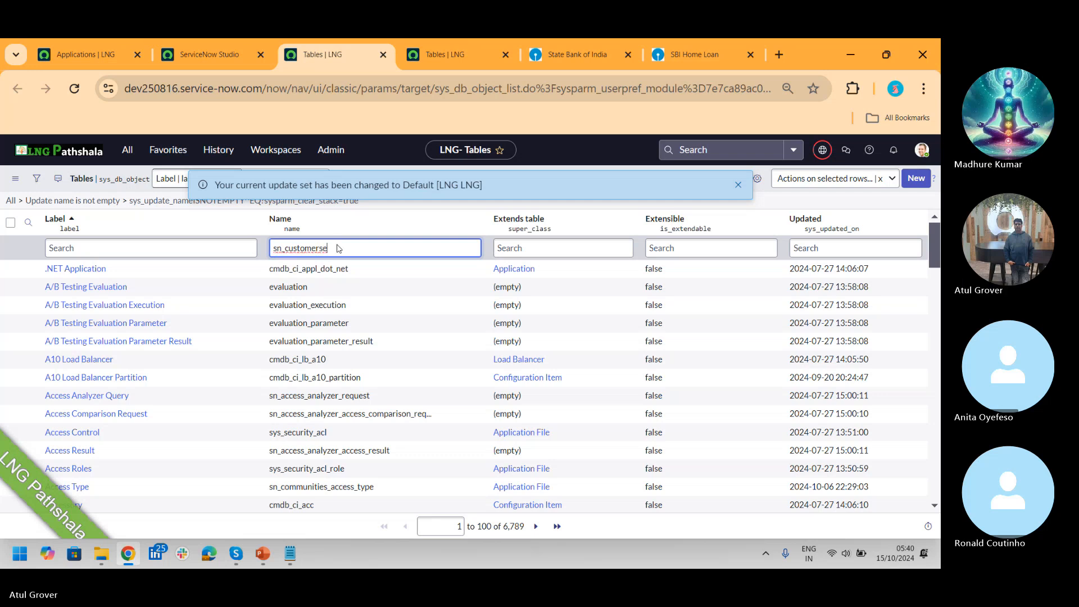
key(Return)
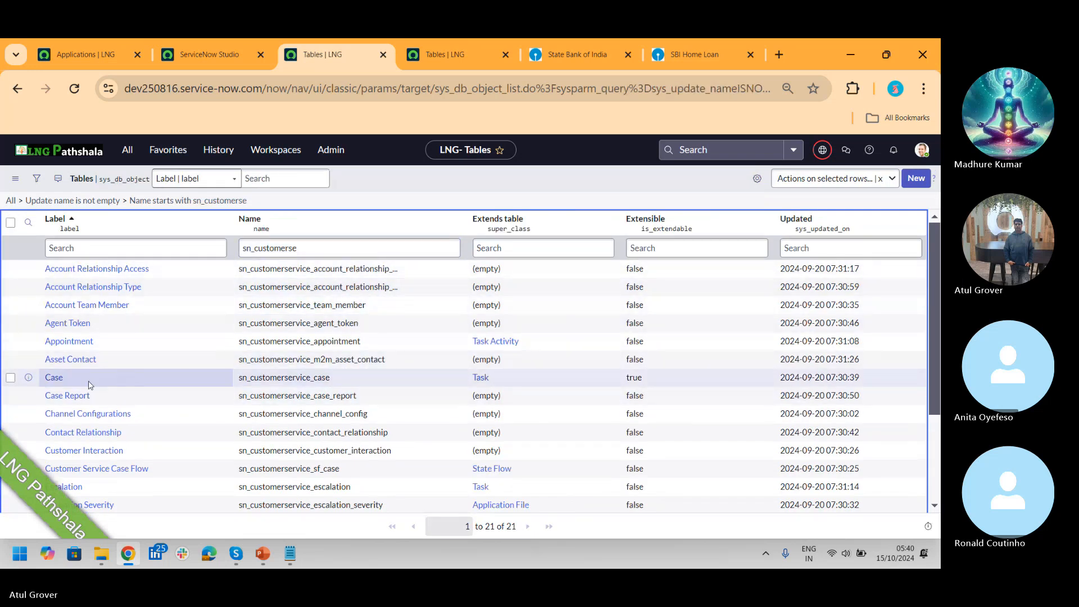
click(52, 381)
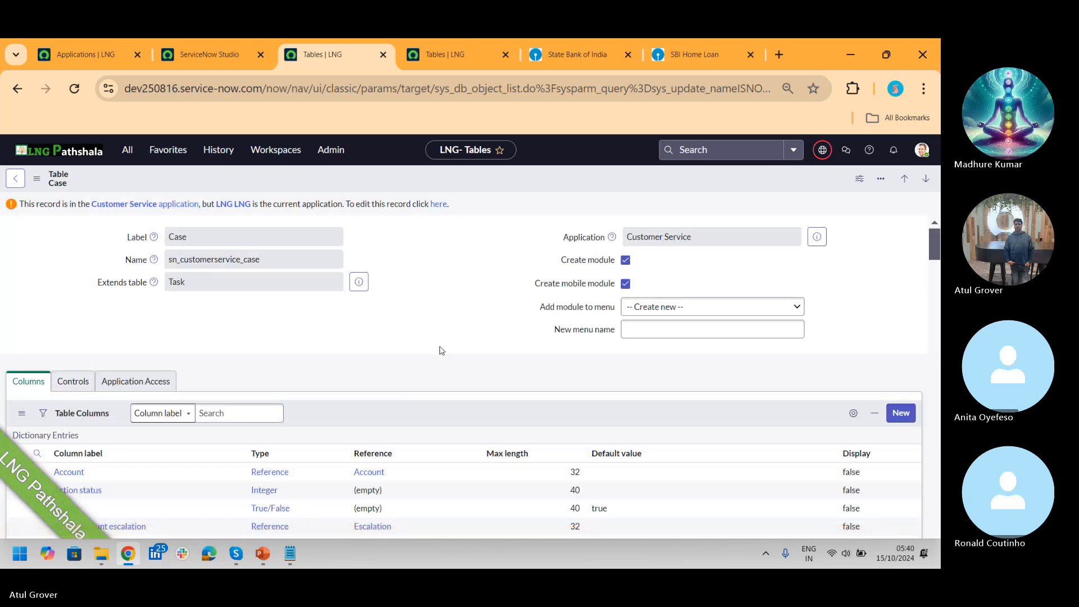
drag(937, 236, 936, 265)
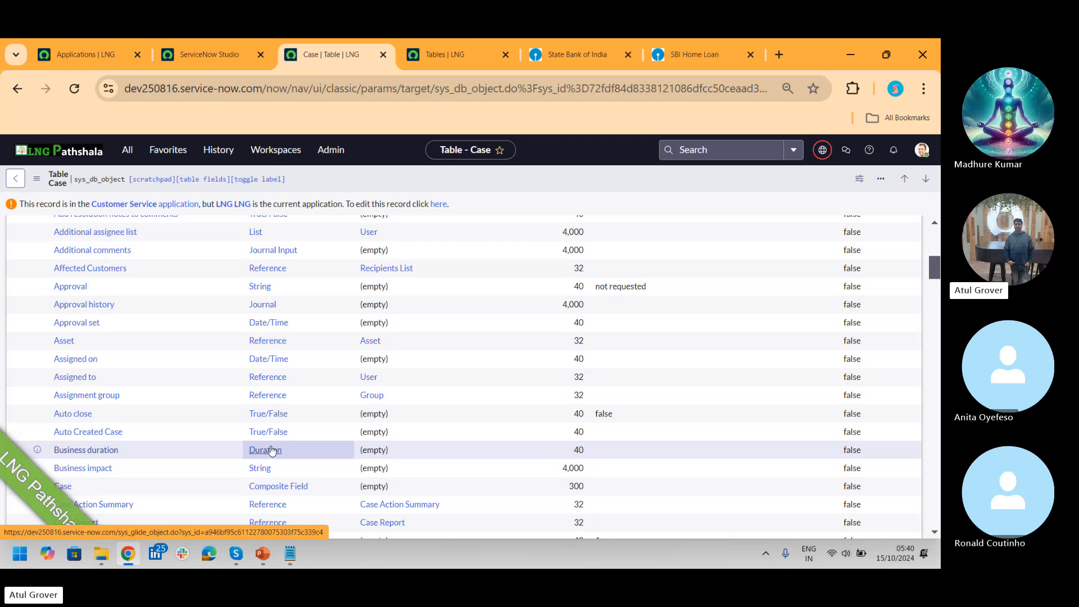
mouse_move(936, 274)
mouse_down()
mouse_move(936, 247)
mouse_move(936, 258)
mouse_up()
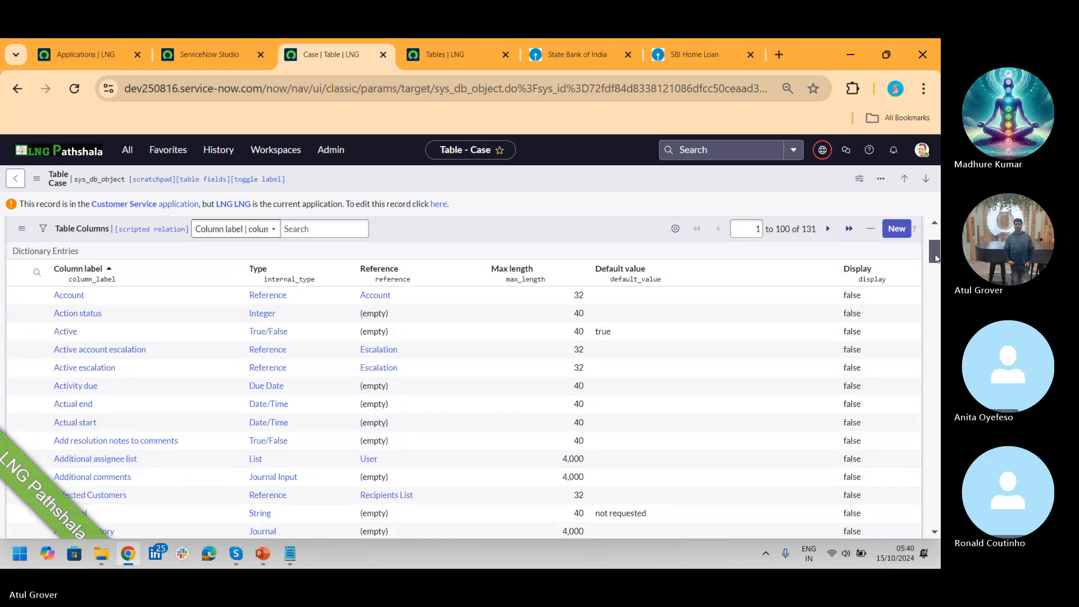
Step: Submit a new String column labelled LNG_Details with max length 40 on the Case table
click(897, 229)
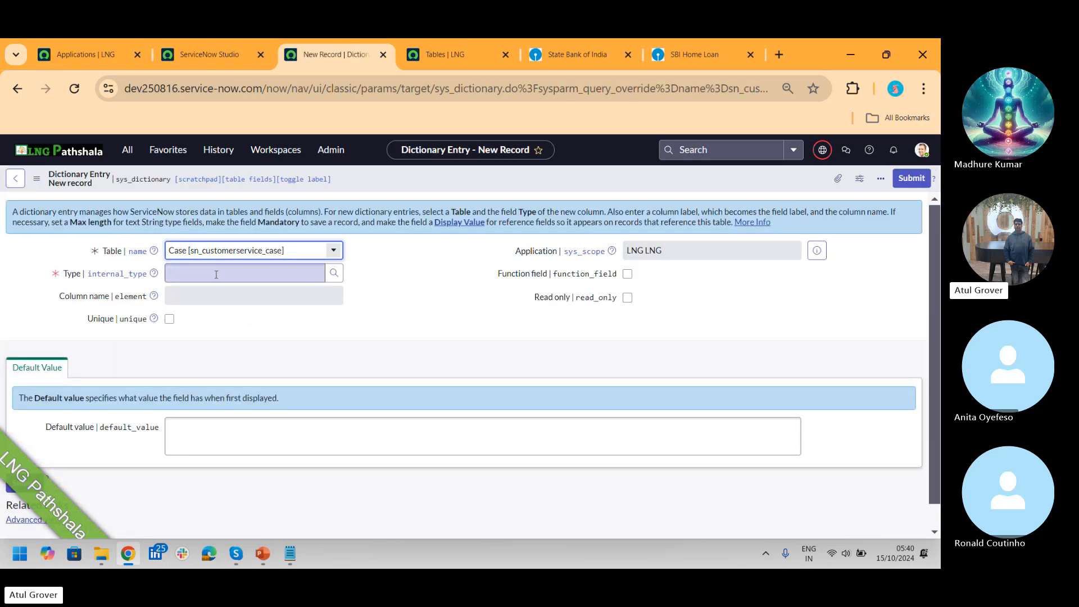
click(215, 275)
text(stri)
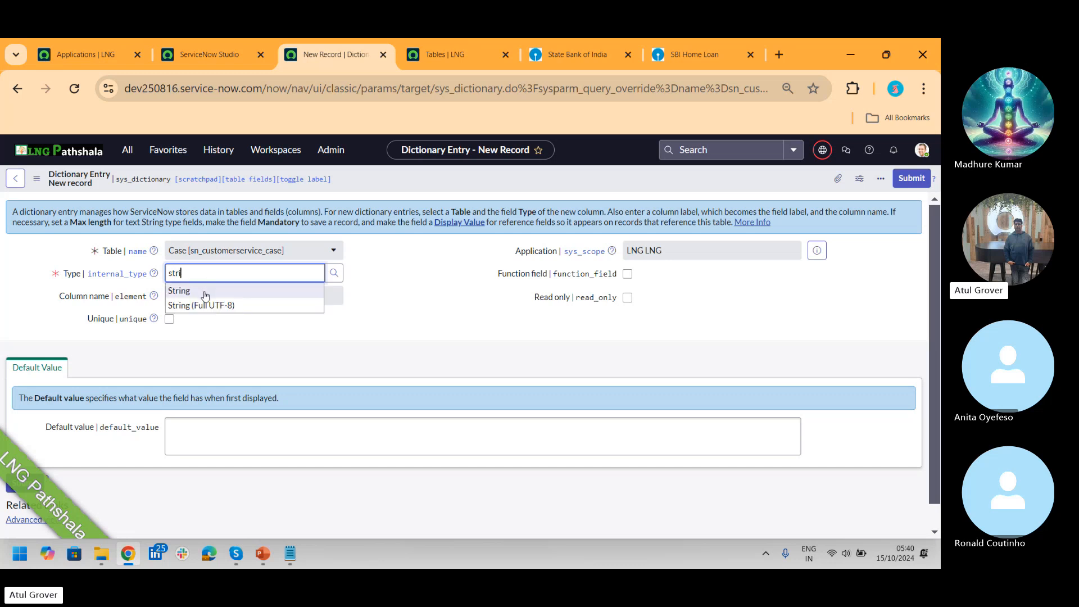
click(205, 291)
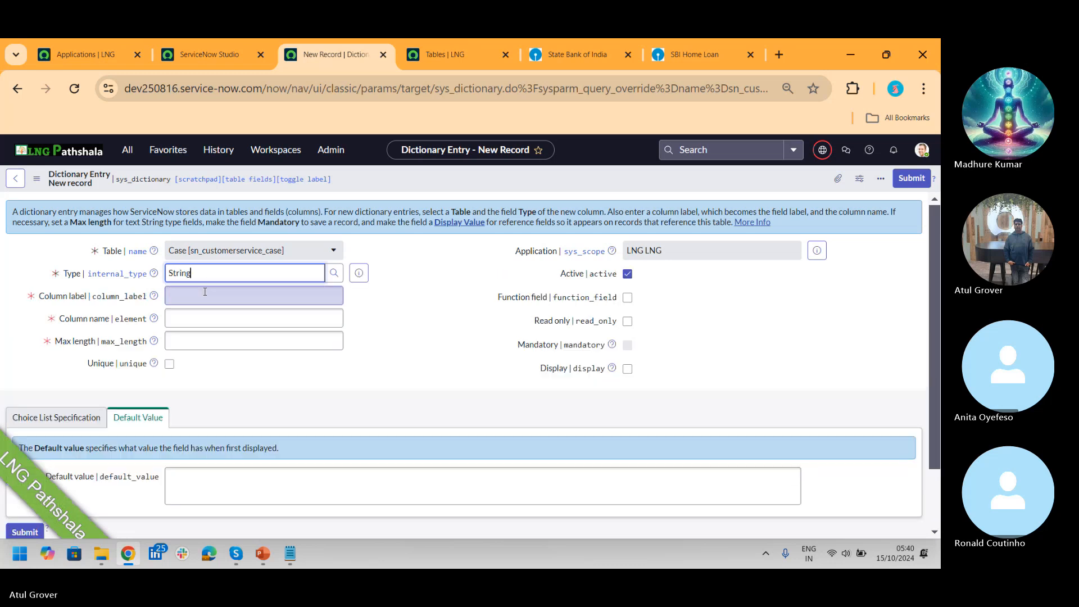
click(208, 297)
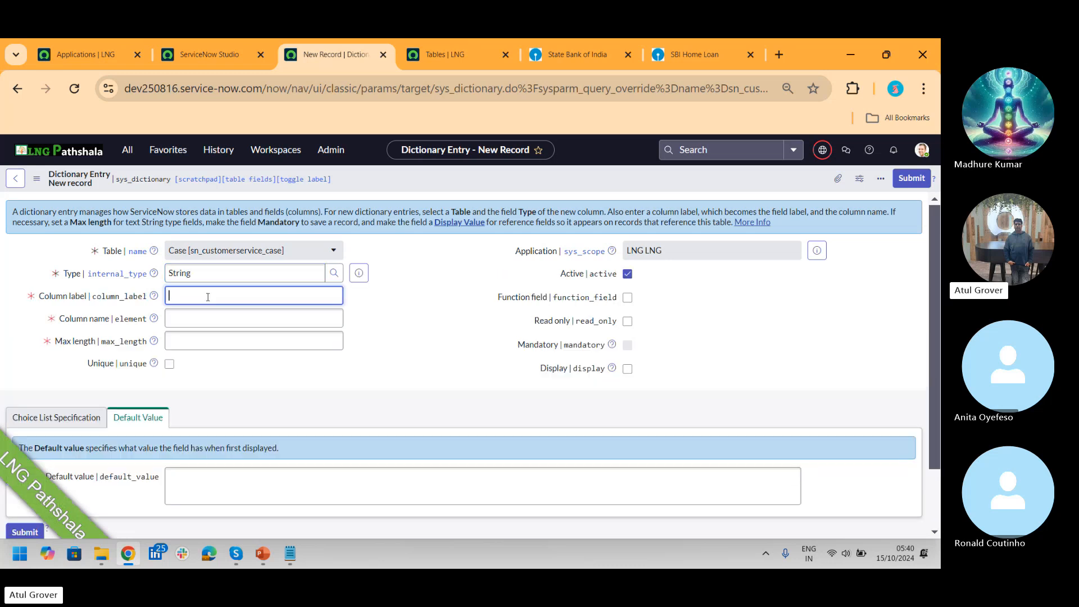
text(LNG_Details)
key(Tab)
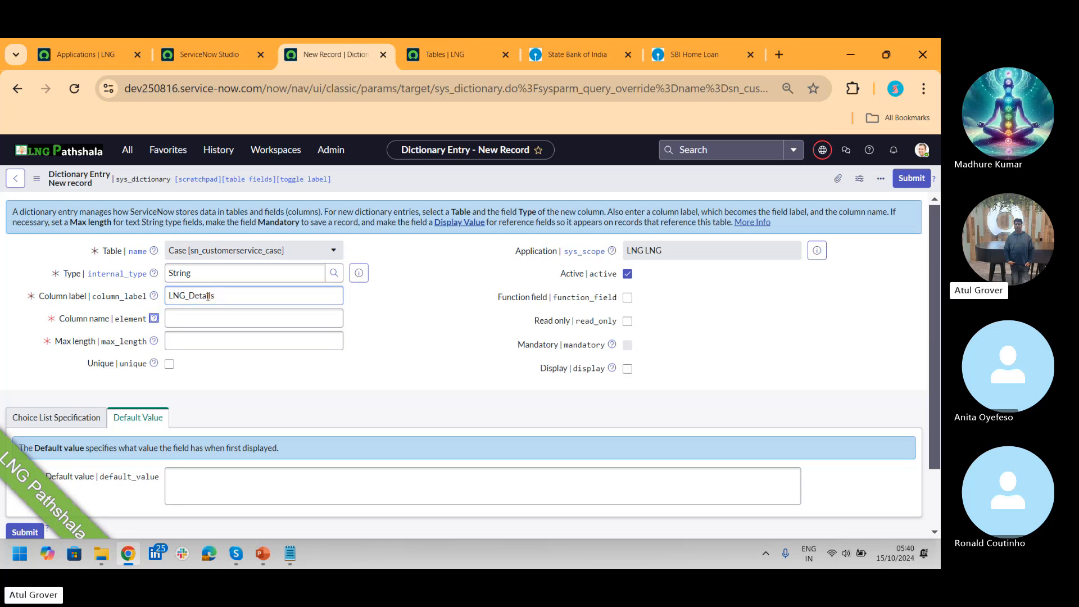
click(244, 338)
text(40)
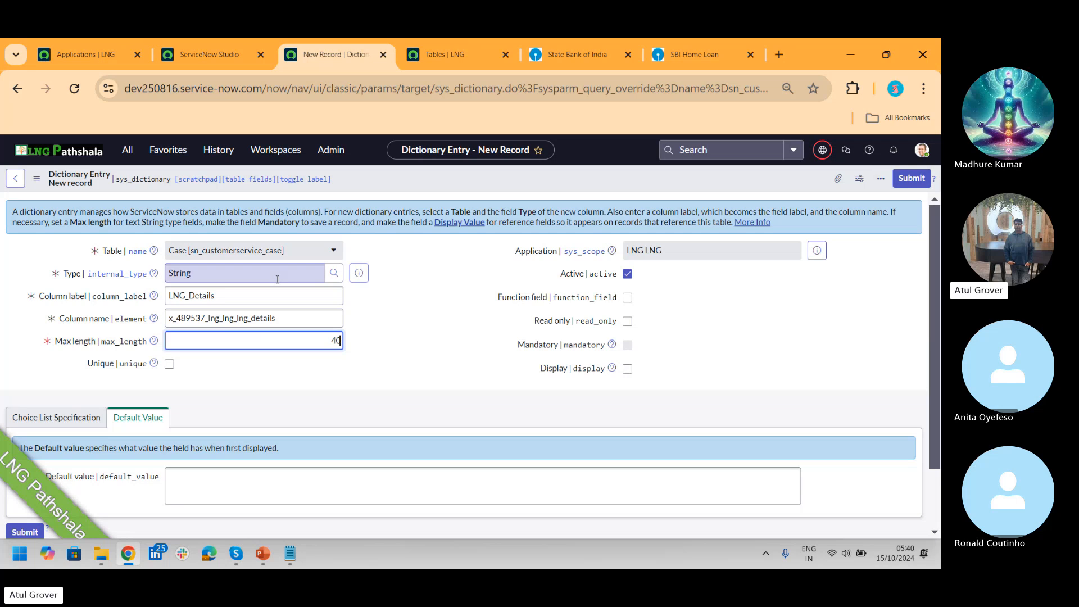
click(56, 417)
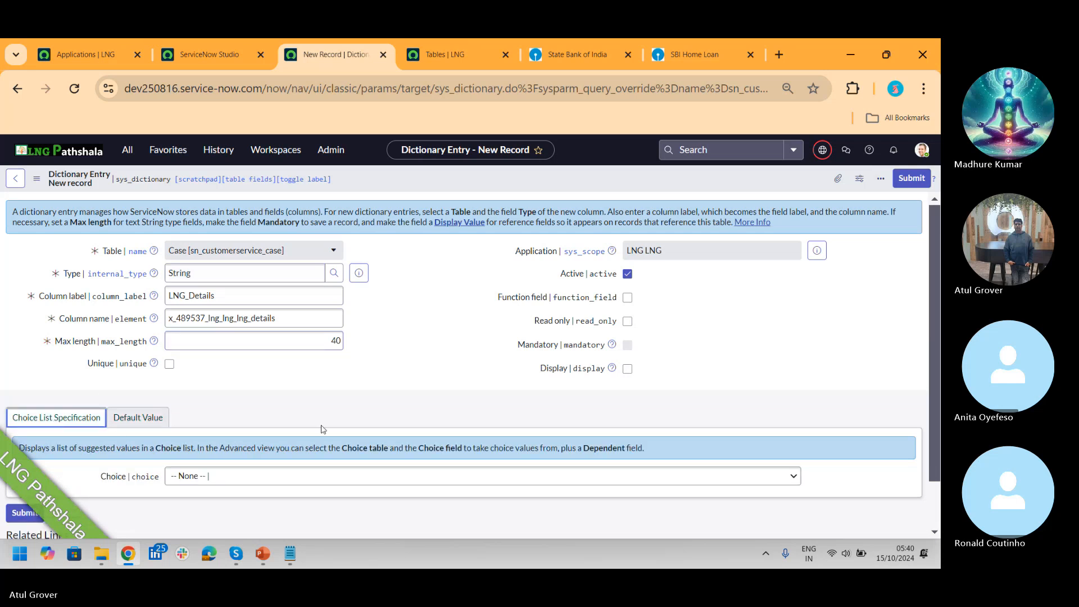
click(912, 178)
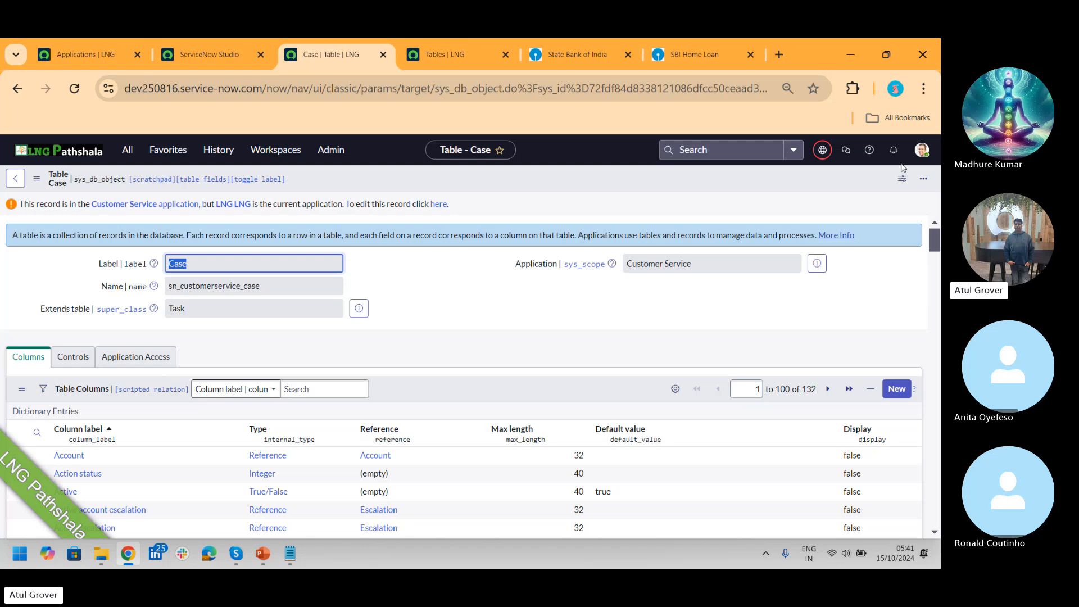
Step: Open Manage Case Types, follow the new case type link, then return to ServiceNow Studio
click(126, 151)
text(case)
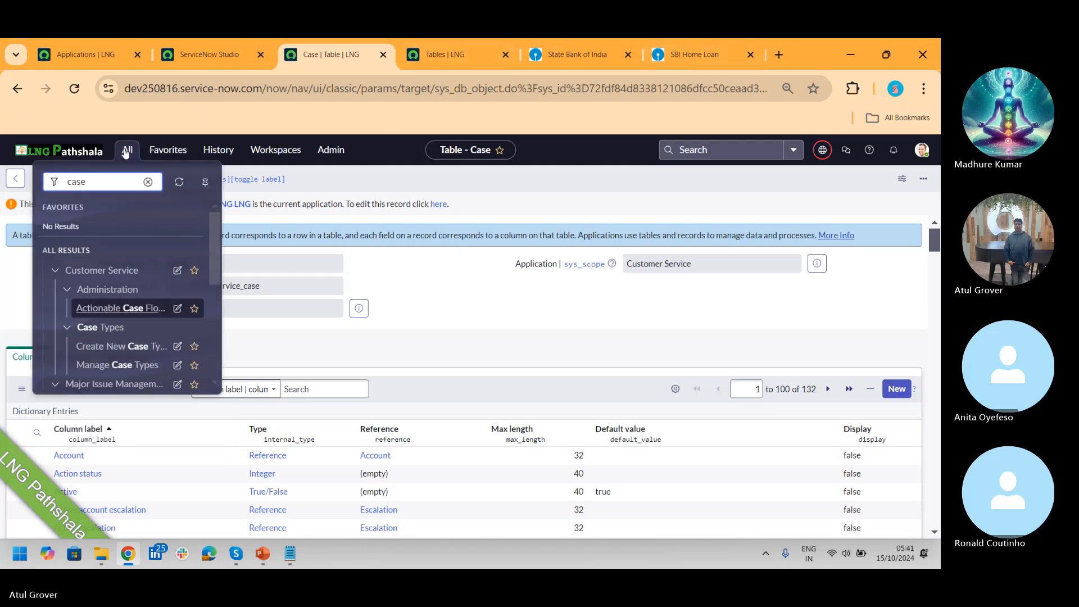
click(129, 365)
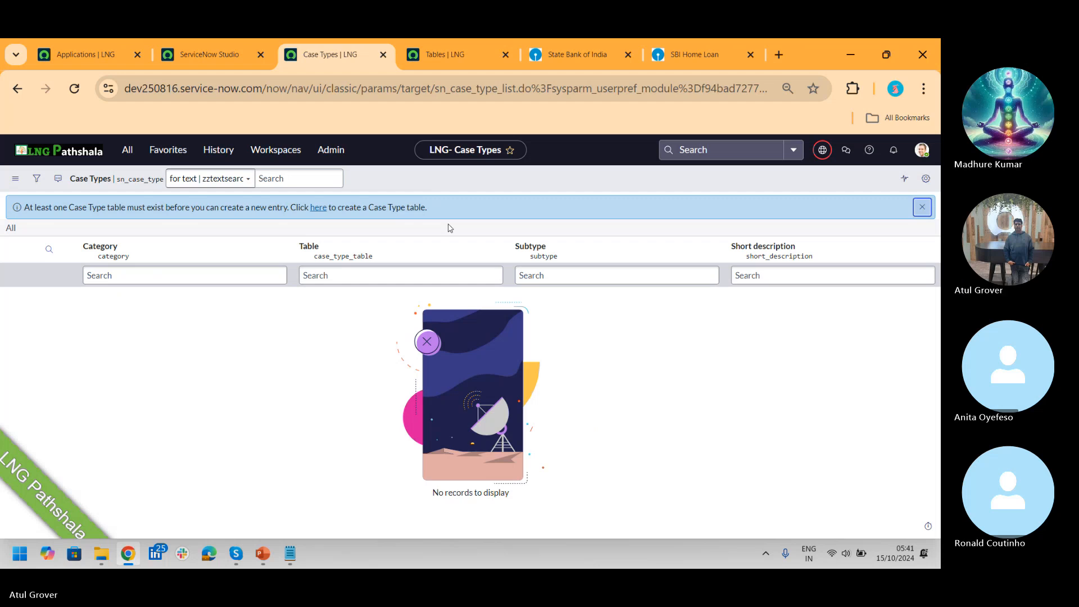
click(317, 208)
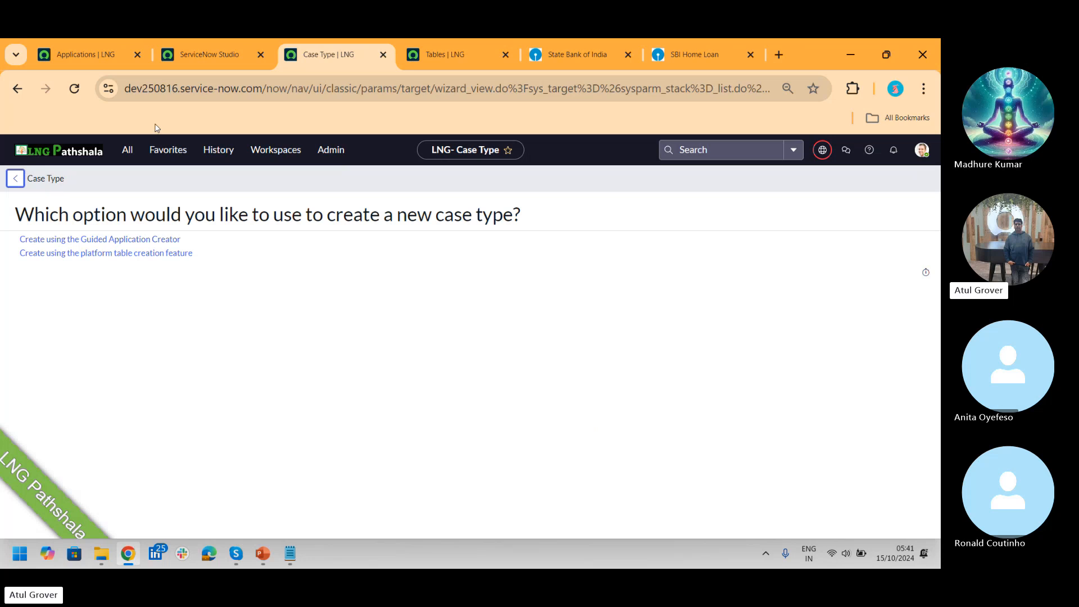
click(187, 54)
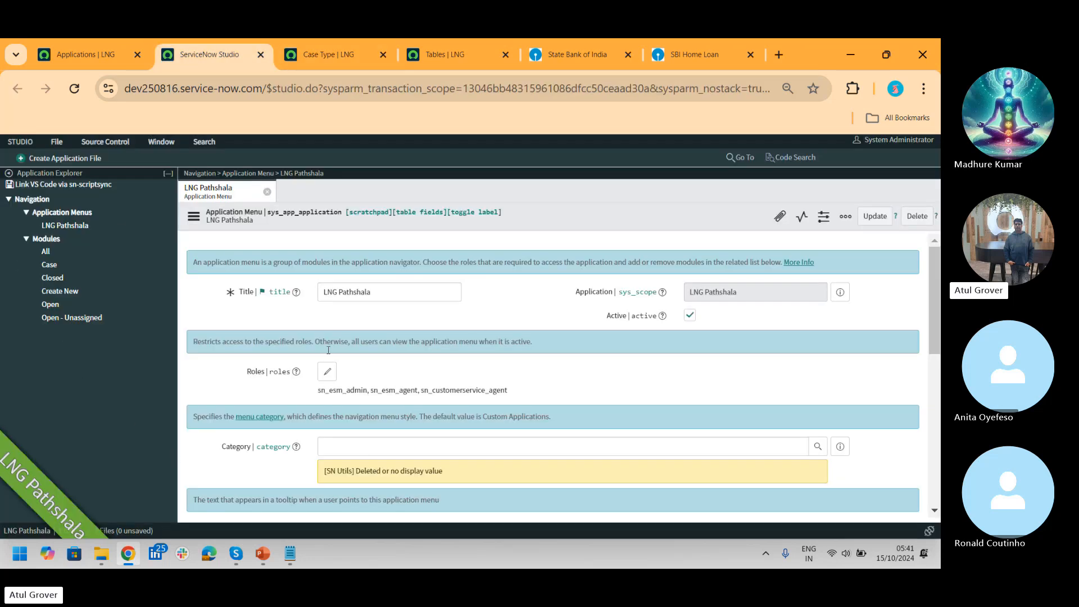
Step: Filter the navigator for 'case ty' and open the Manage Case Types list
click(69, 53)
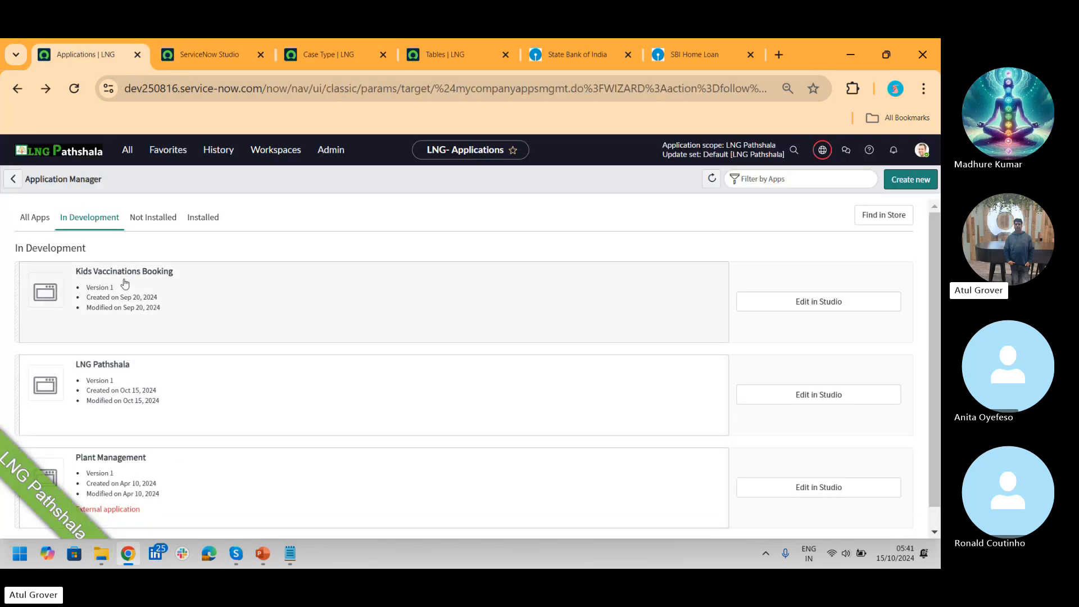
click(127, 150)
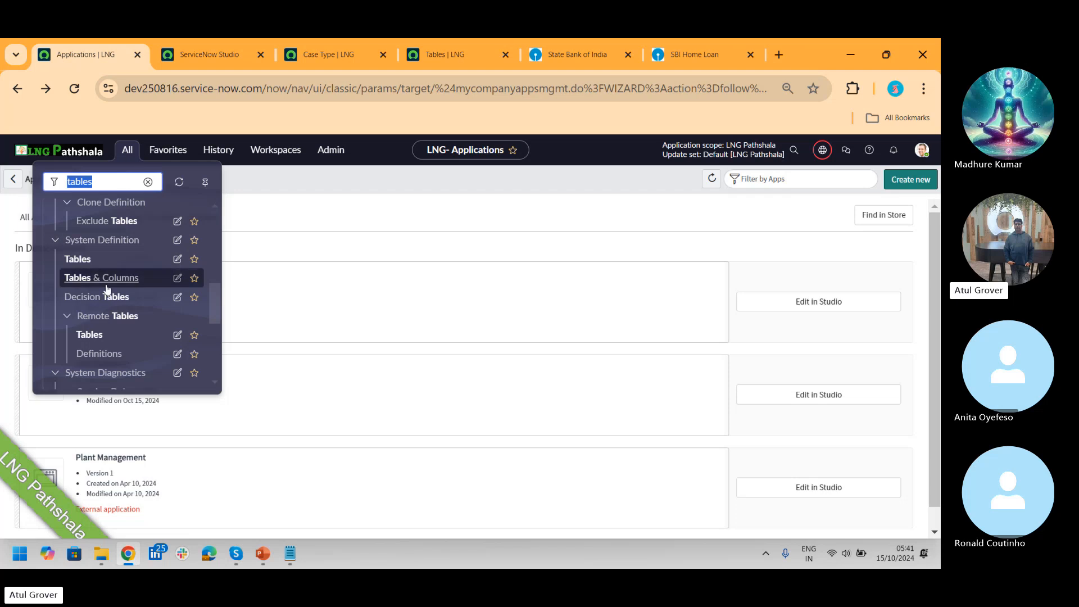
text(ca)
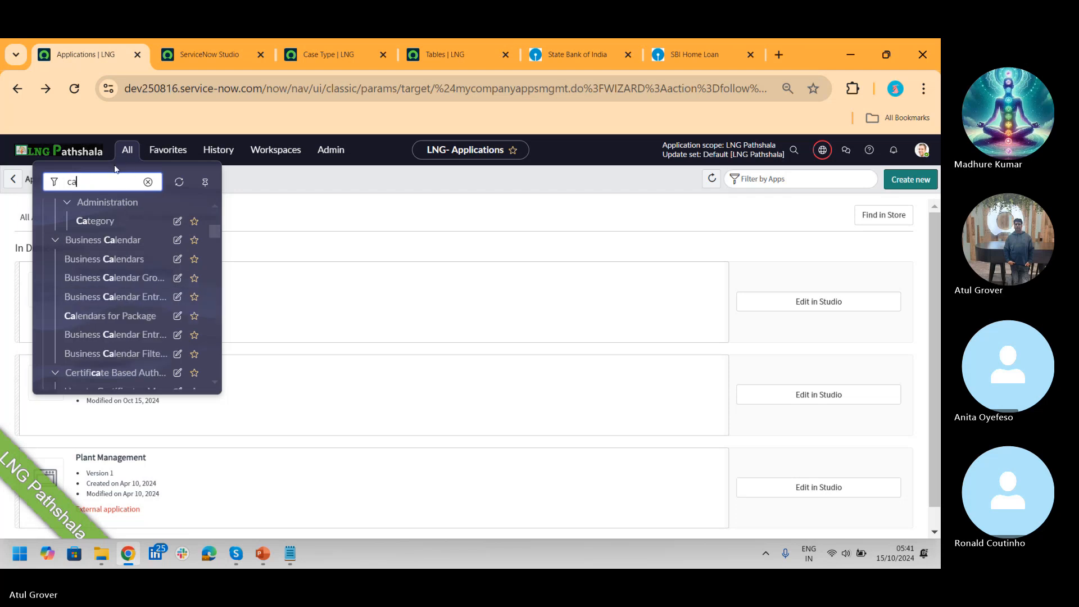
text(se ty)
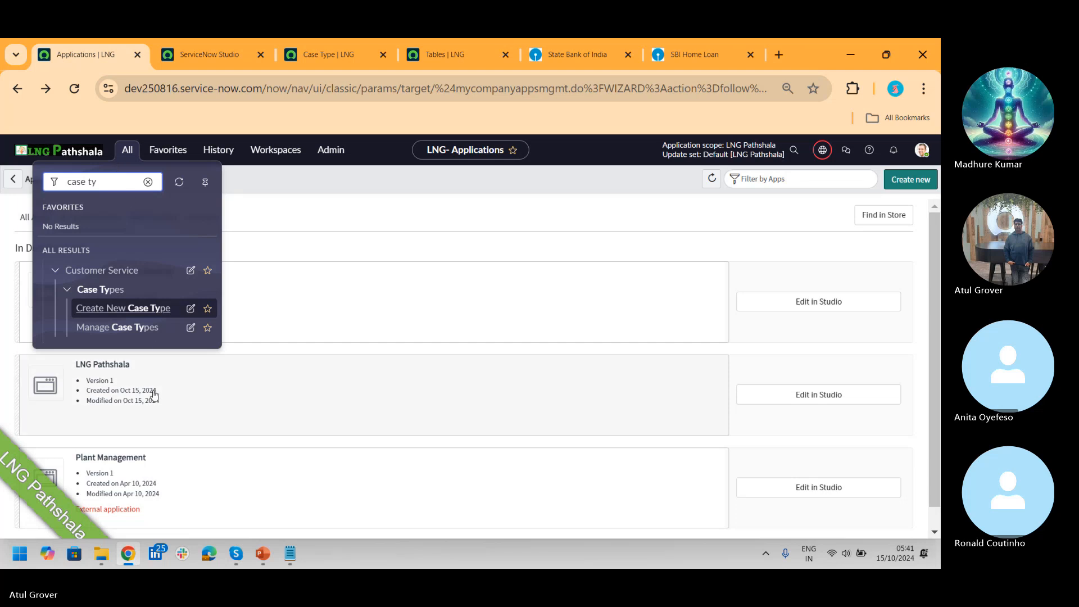
click(125, 332)
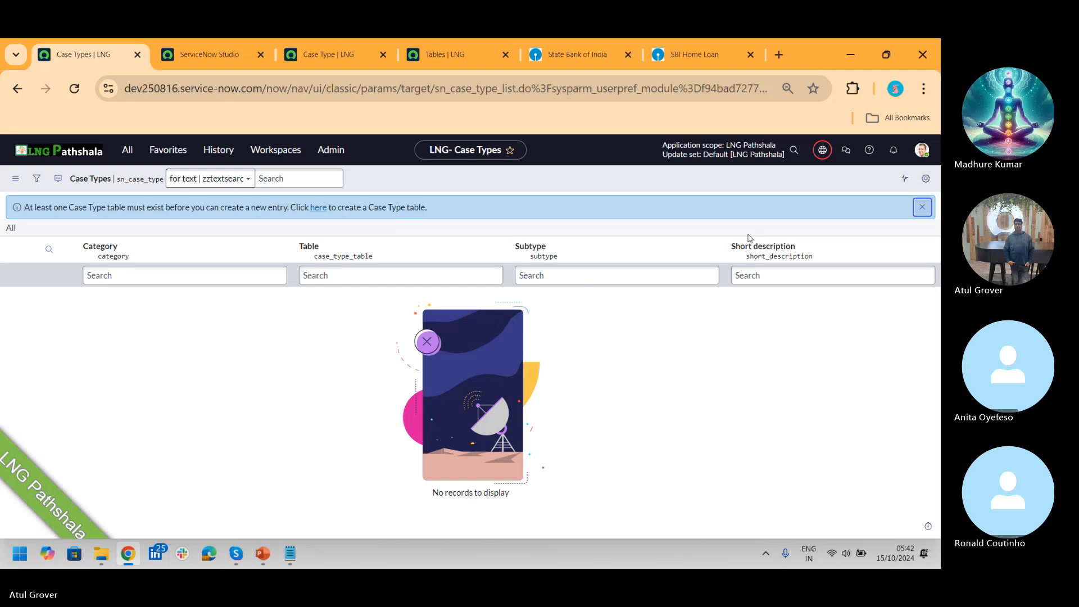
Step: Dismiss the notice and switch the application scope to Customer Service
click(922, 207)
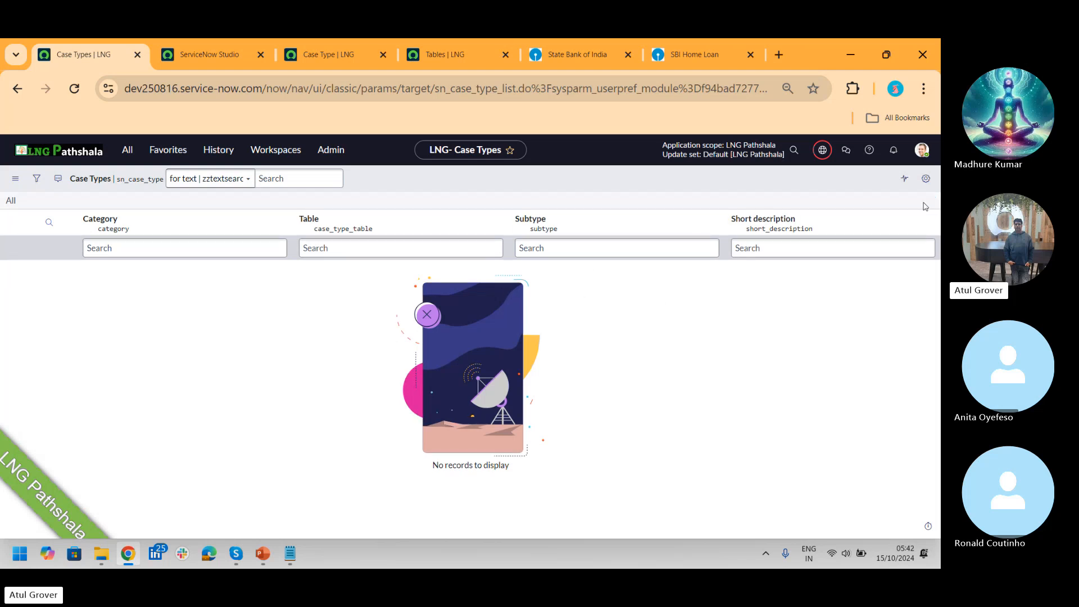
click(822, 149)
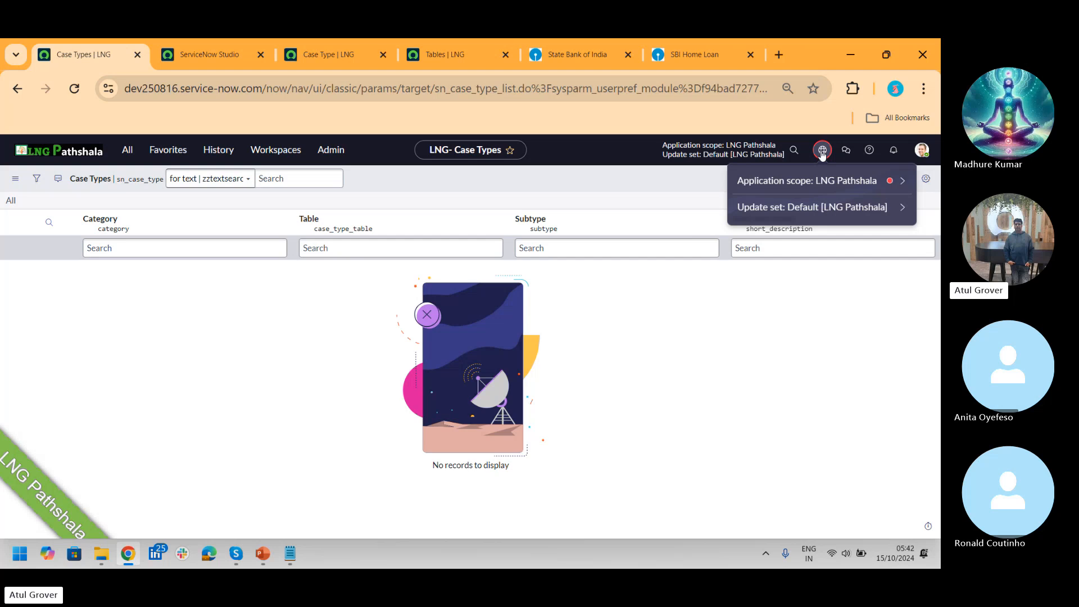
click(791, 176)
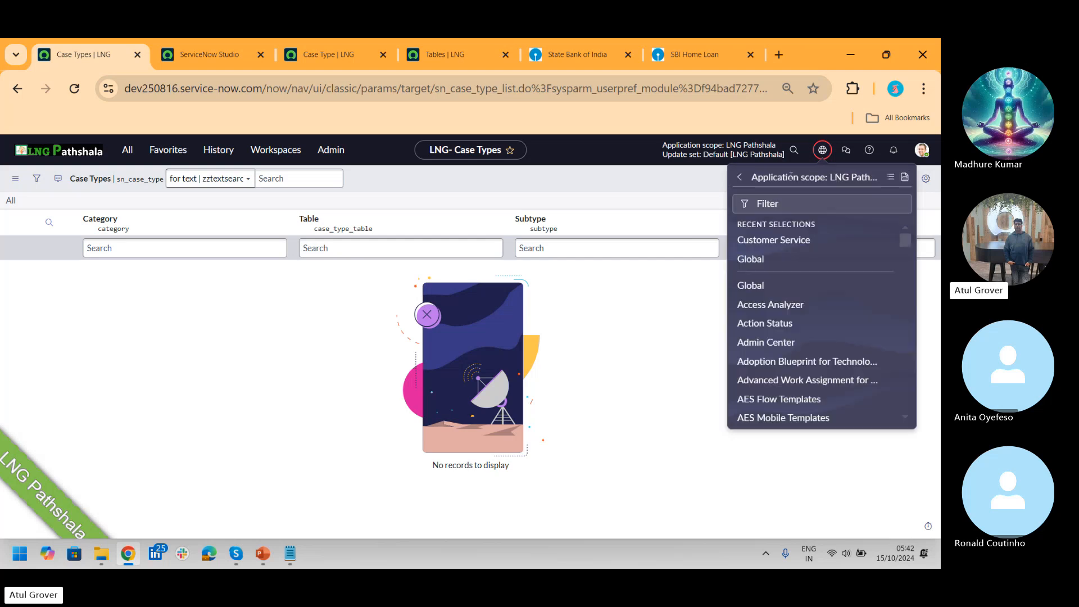
click(796, 246)
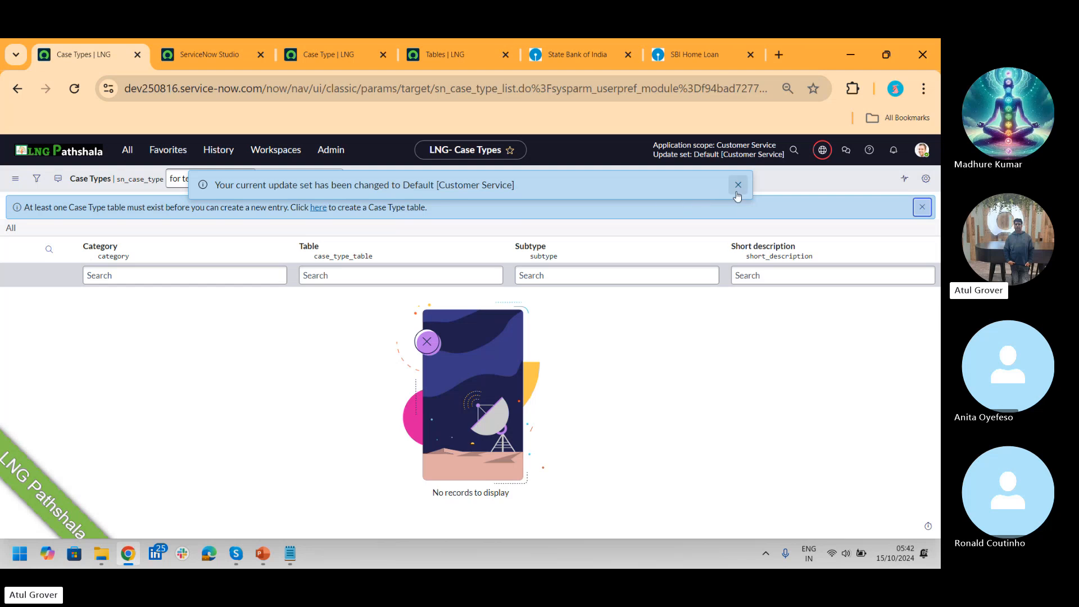
click(738, 185)
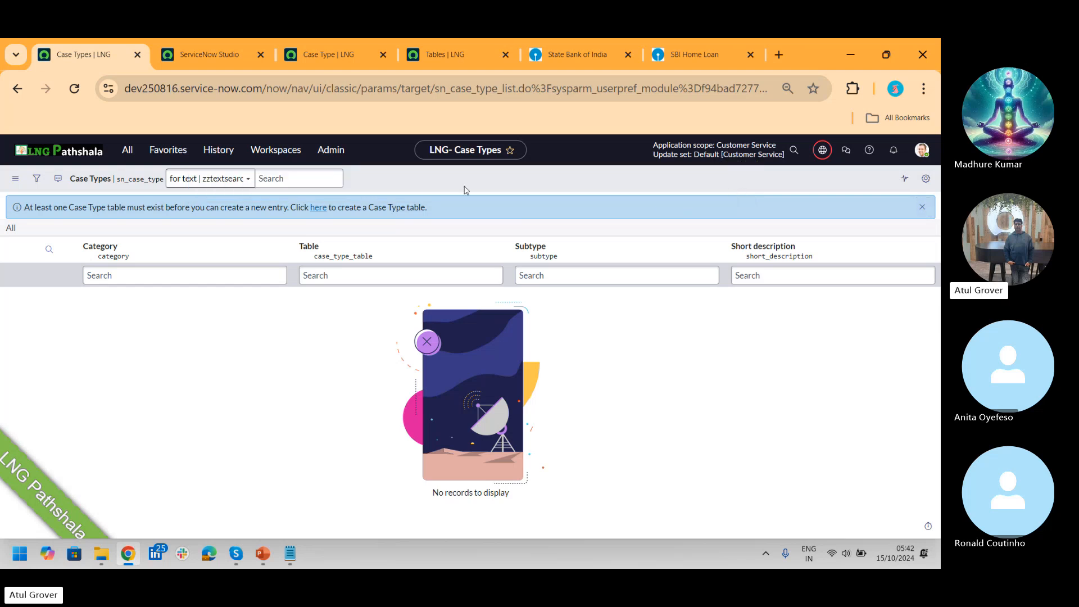
Step: Check the case type creation options, return to Case Types and dismiss the notice again
click(318, 207)
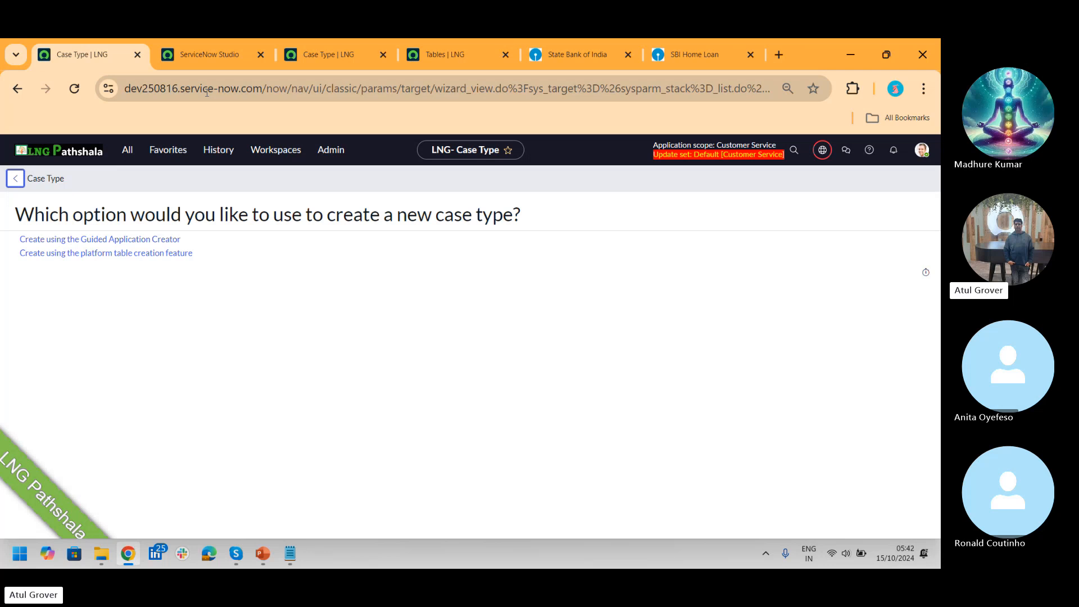
click(18, 89)
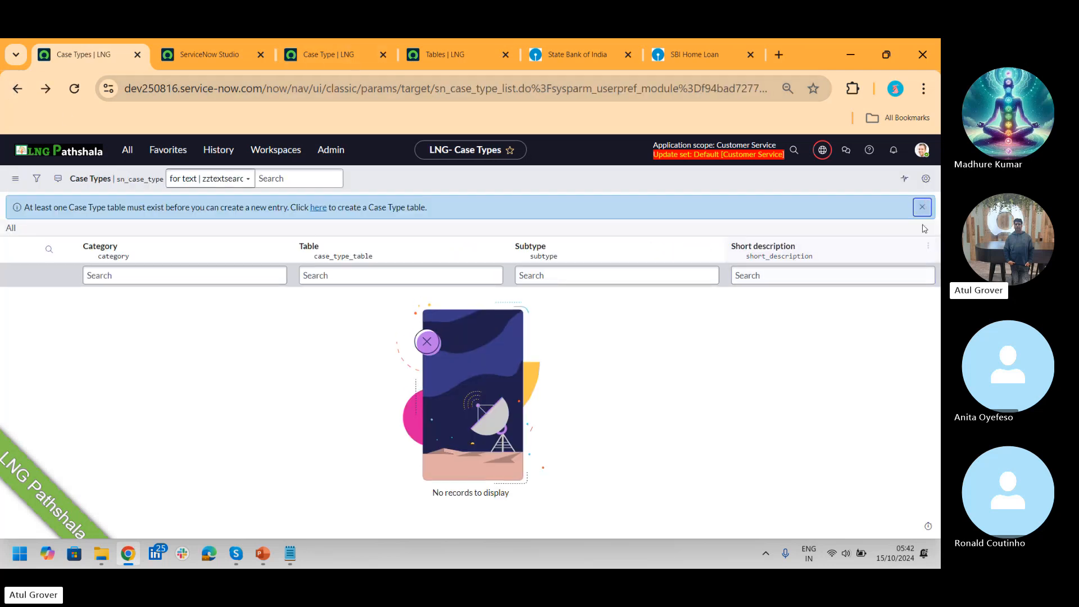
click(922, 207)
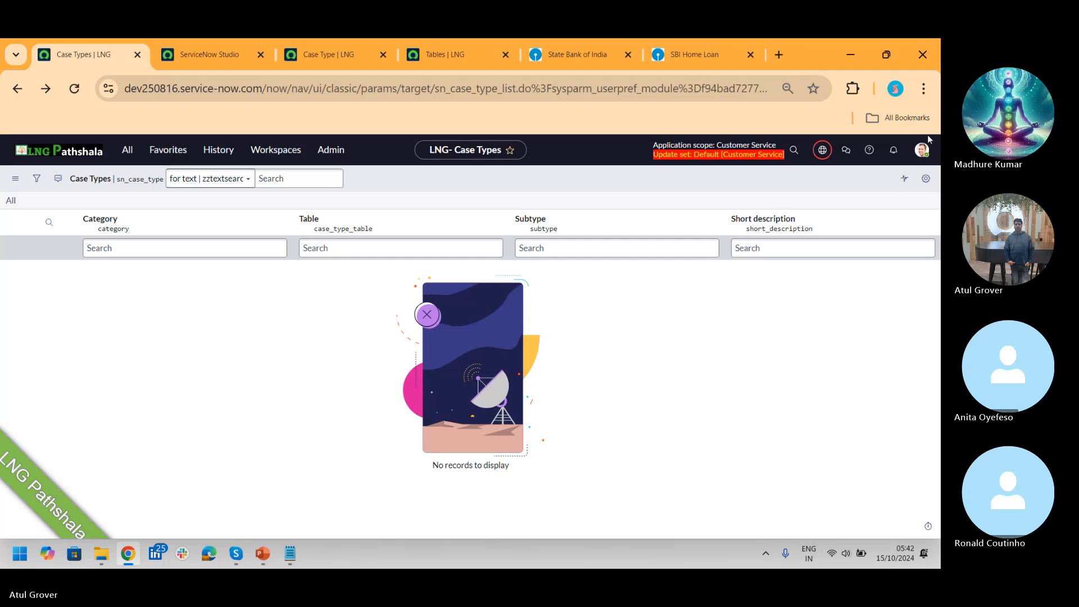
click(922, 149)
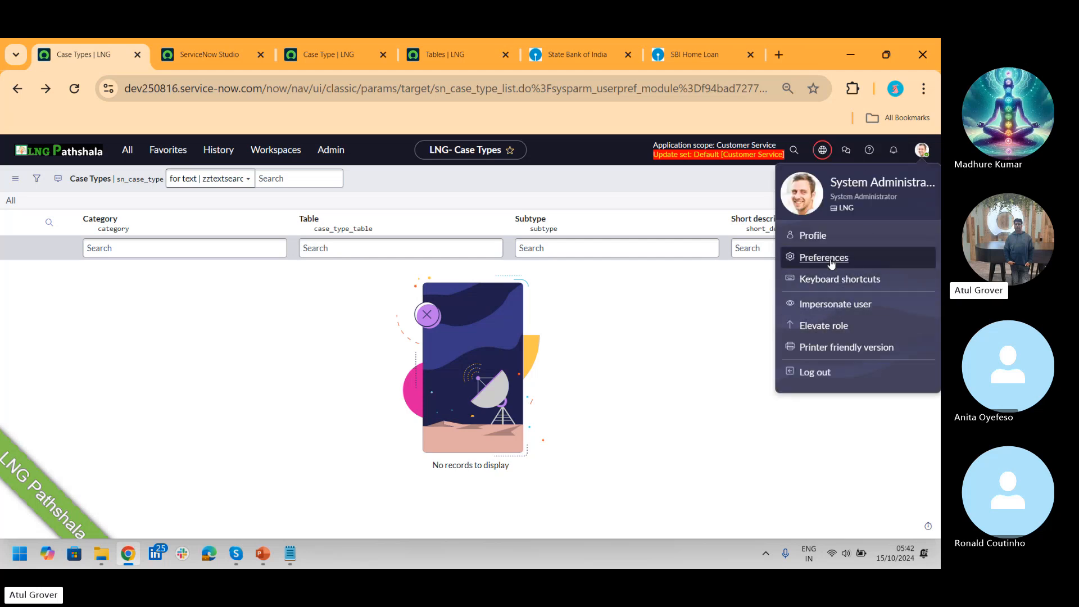
click(815, 236)
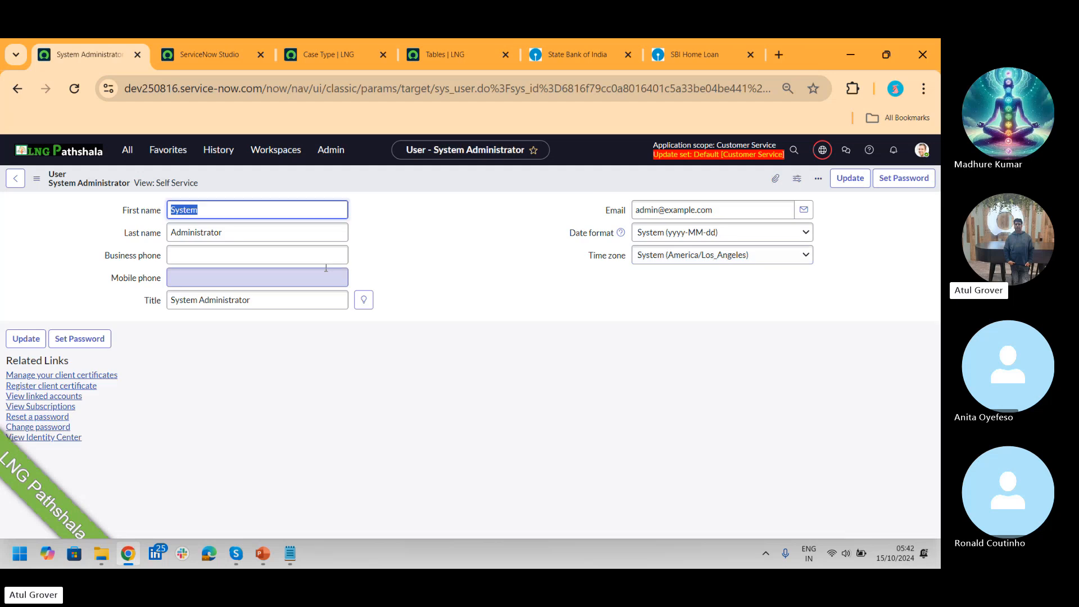
double_click(326, 268)
click(36, 178)
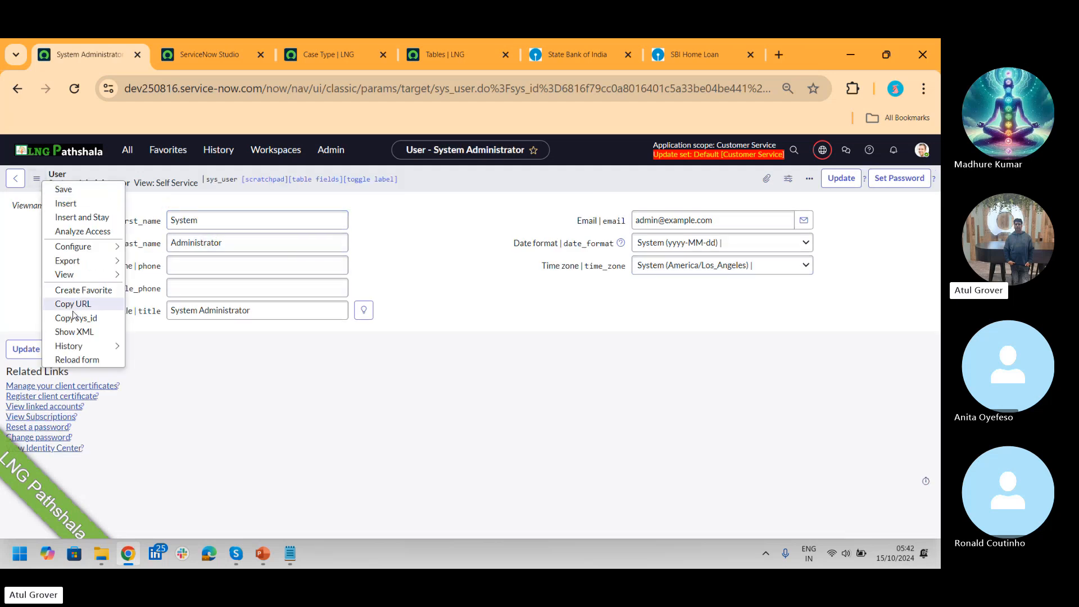
mouse_move(91, 248)
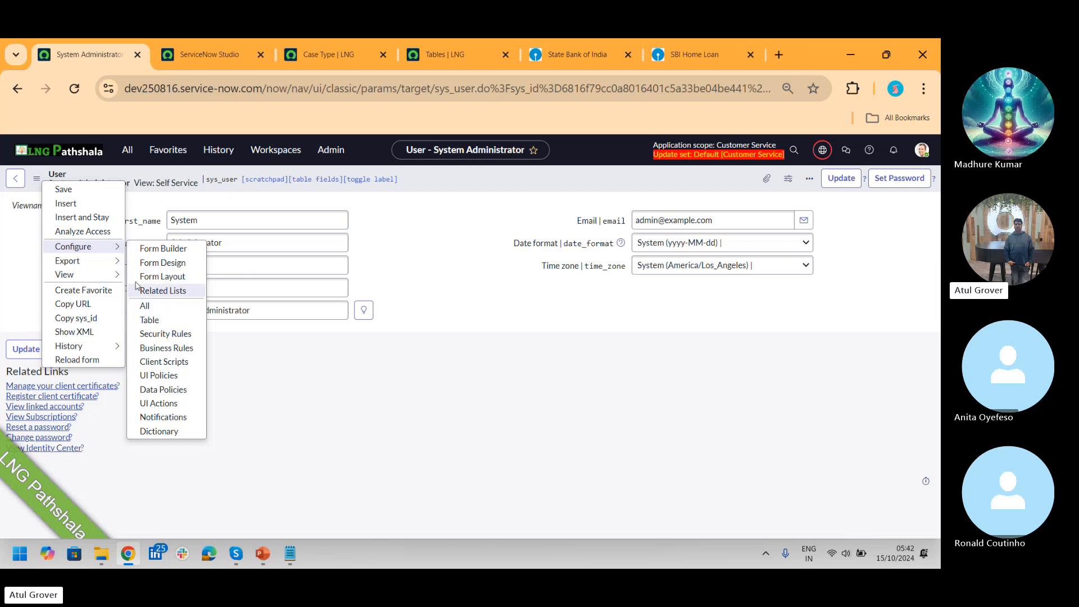
mouse_move(84, 274)
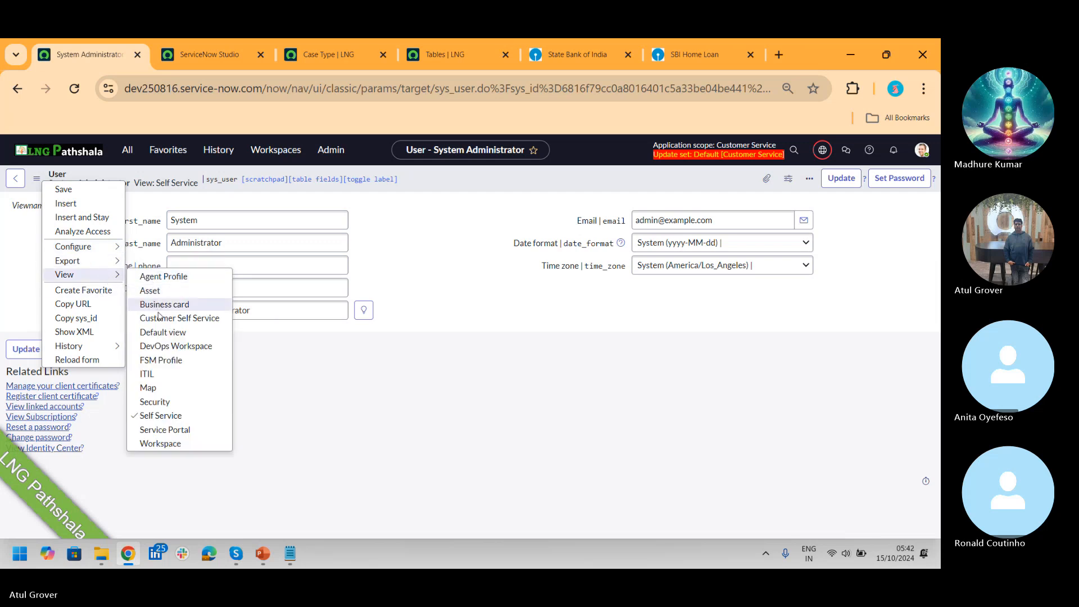
click(163, 334)
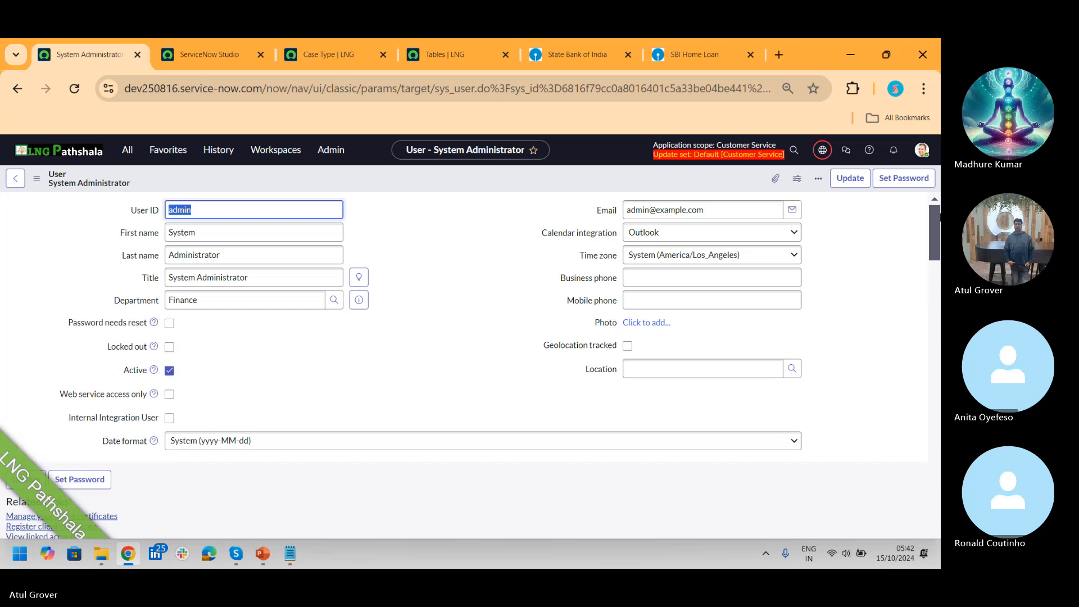
drag(935, 211, 932, 264)
click(889, 256)
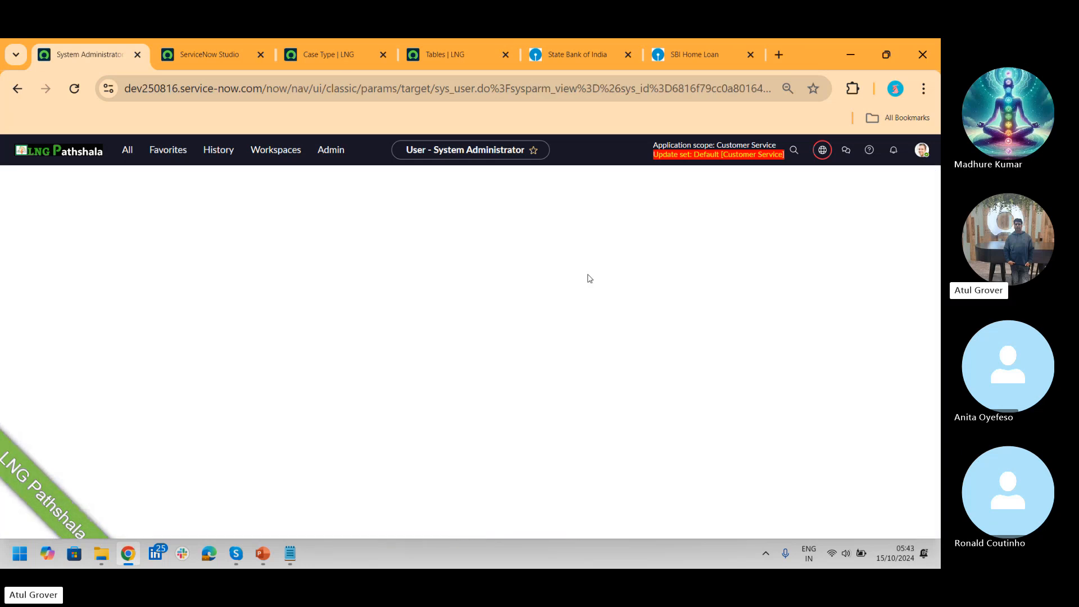
click(269, 318)
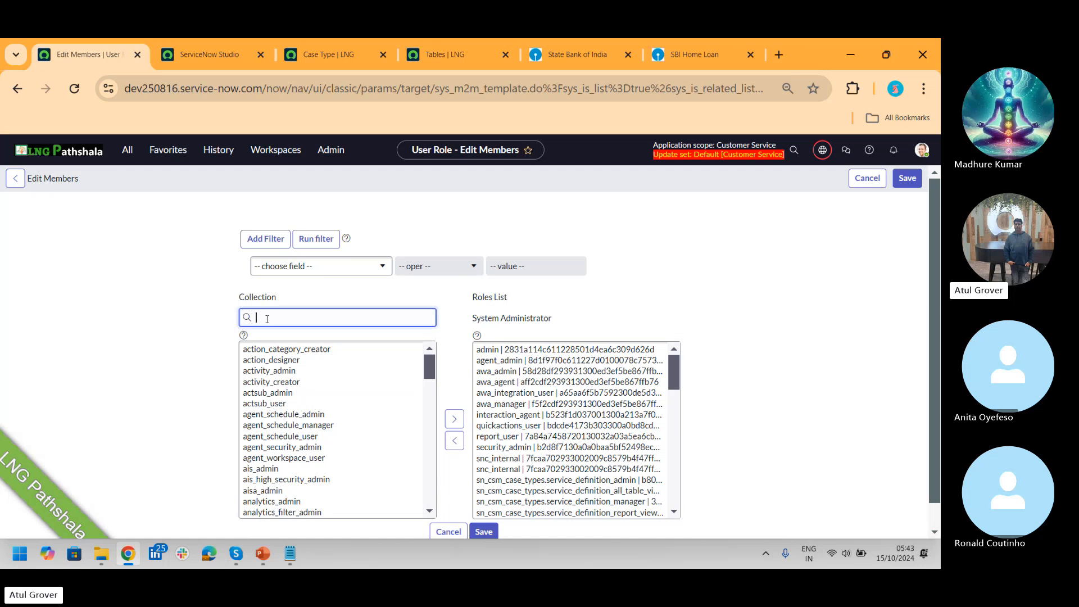
text(*case)
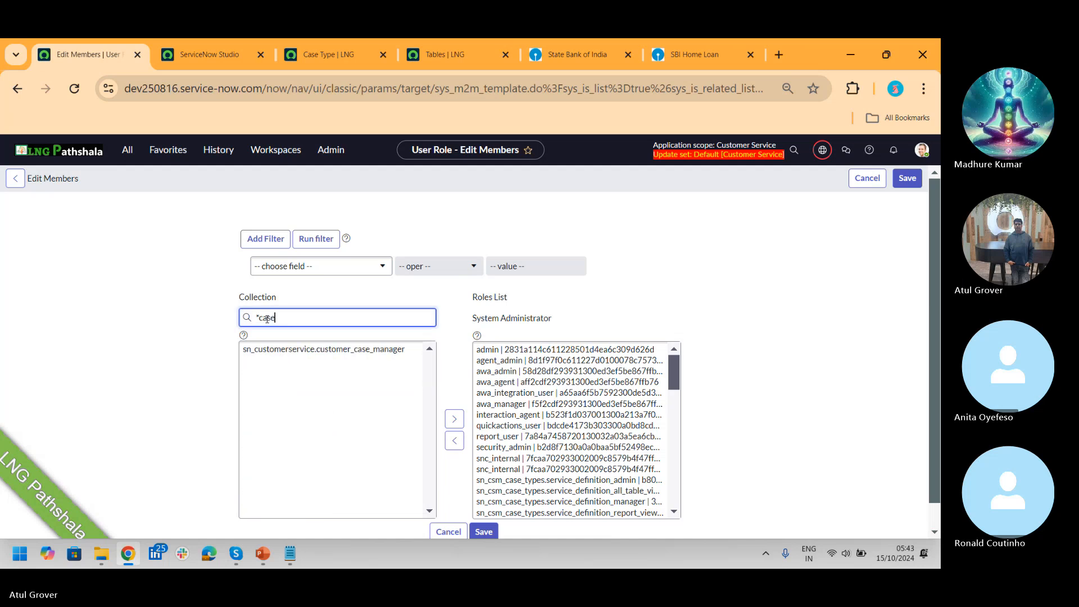
key(BackSpace)
key(BackSpace)
key(BackSpace)
key(BackSpace)
text(type)
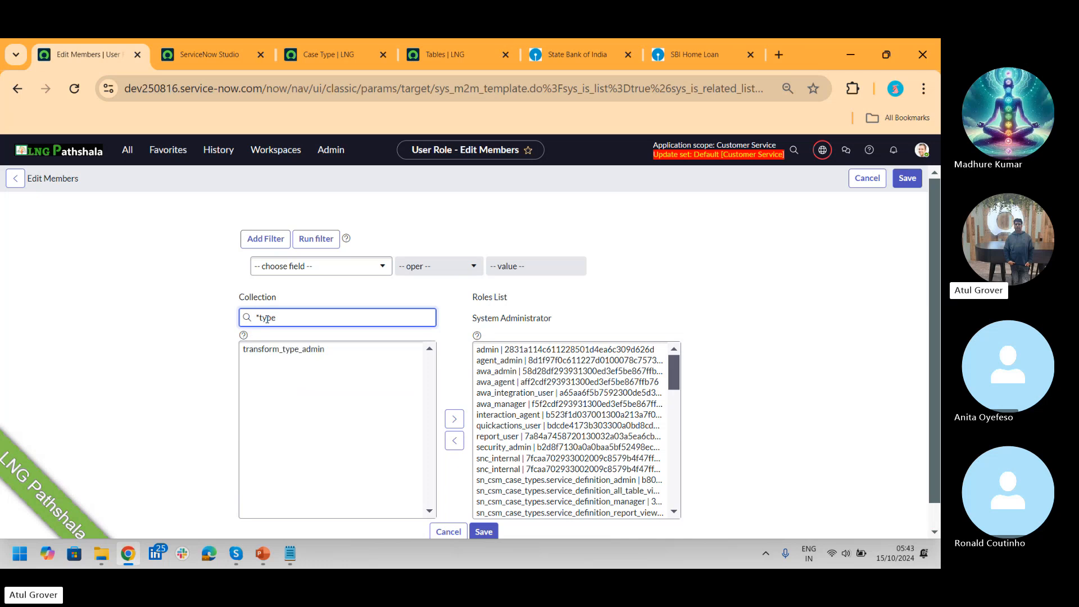
key(BackSpace)
key(BackSpace)
key(BackSpace)
key(BackSpace)
key(BackSpace)
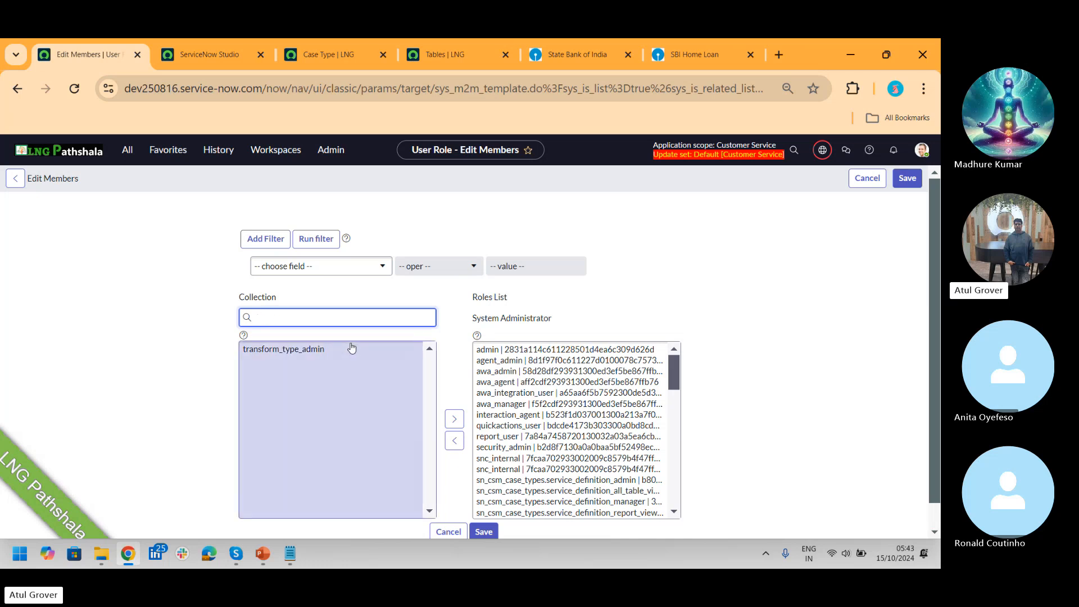
click(448, 531)
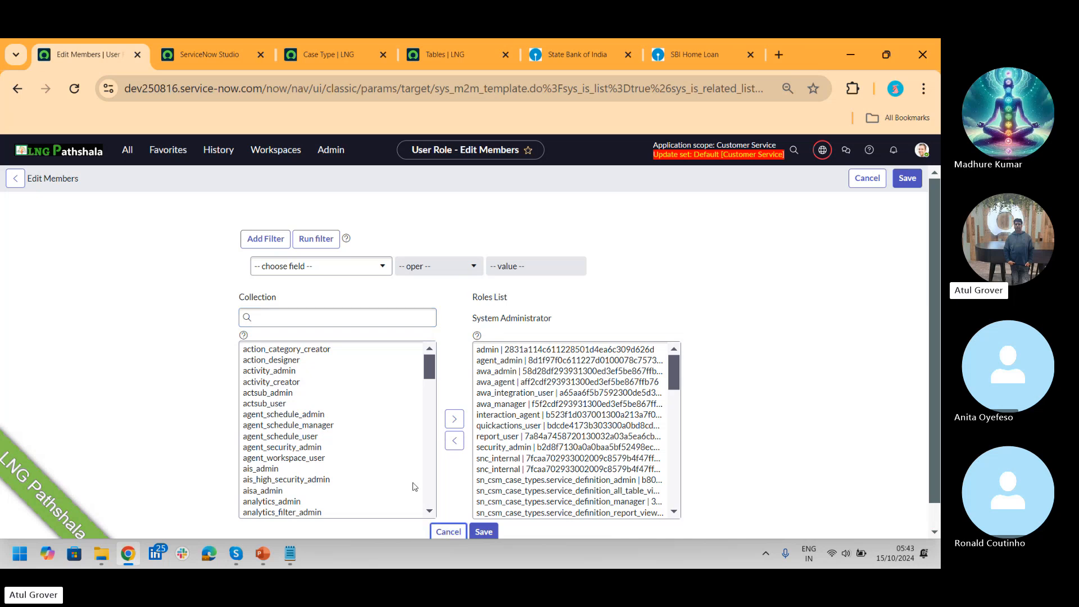
click(128, 152)
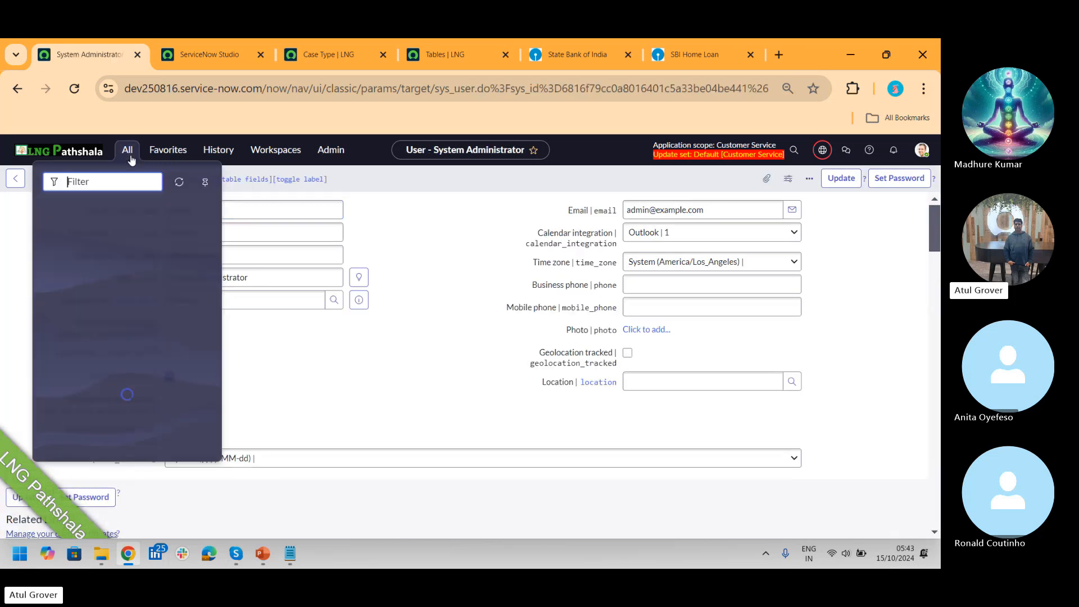
Step: Glance at the LNG Pathshala menu in Studio, then return to the user record
click(203, 55)
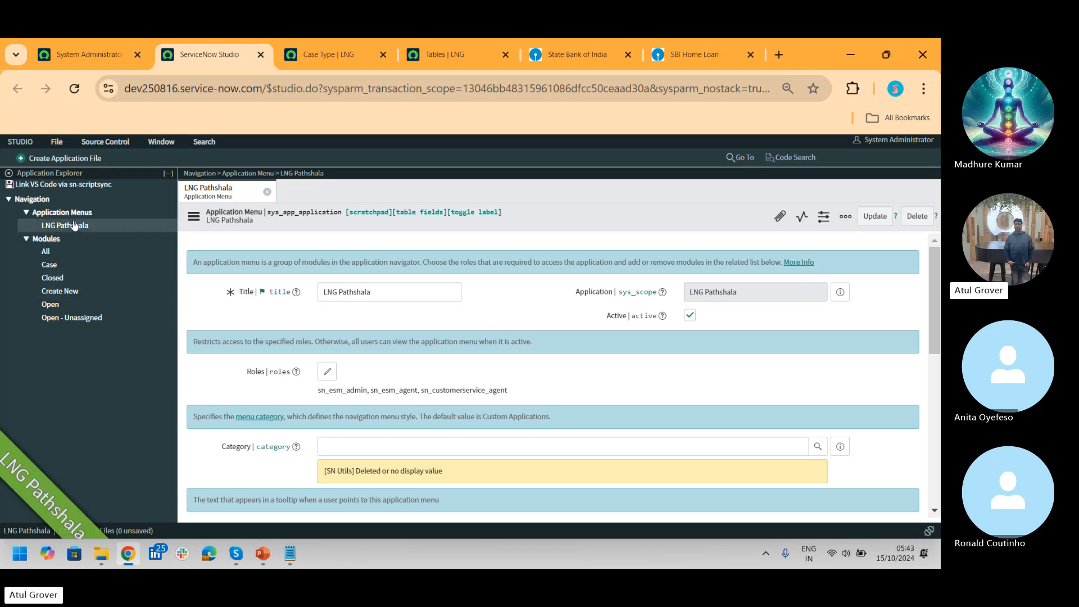
click(95, 54)
click(124, 151)
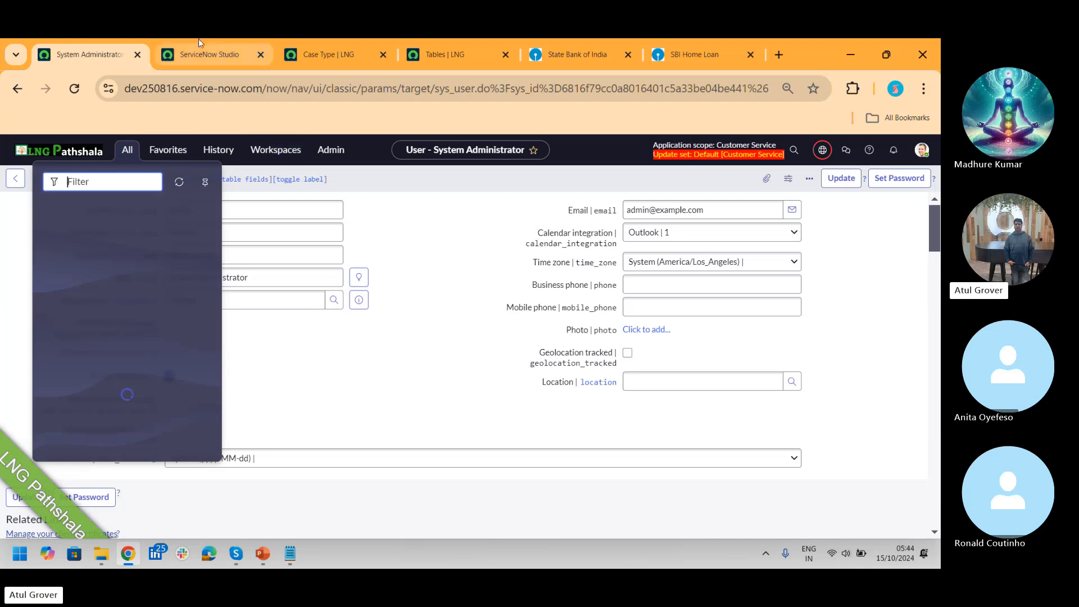
click(195, 60)
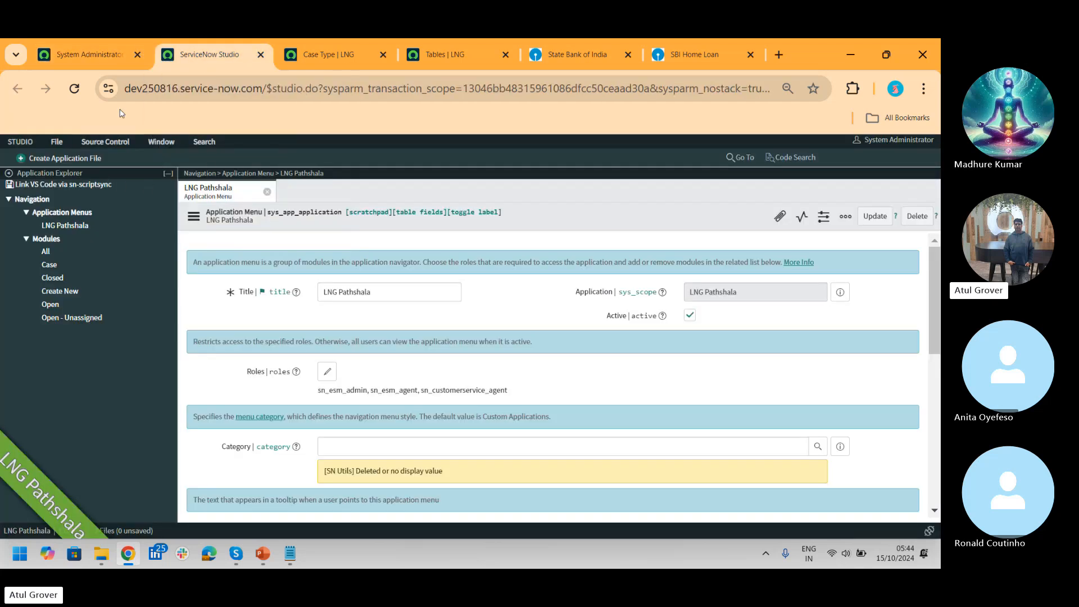
click(111, 63)
Step: Filter the application navigator for 'case', correcting typos along the way
click(126, 151)
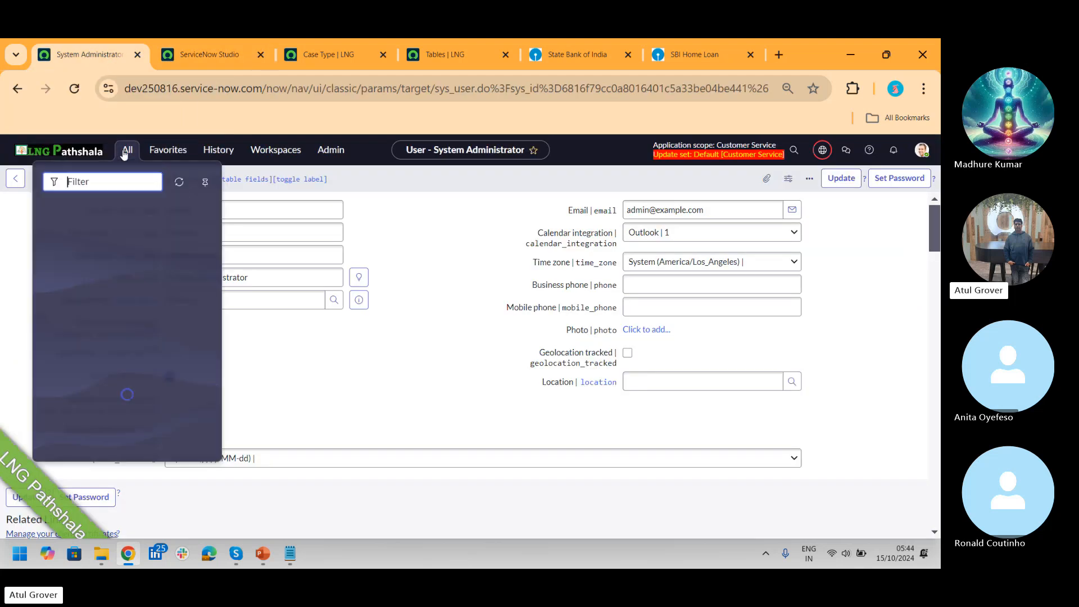
text(case t)
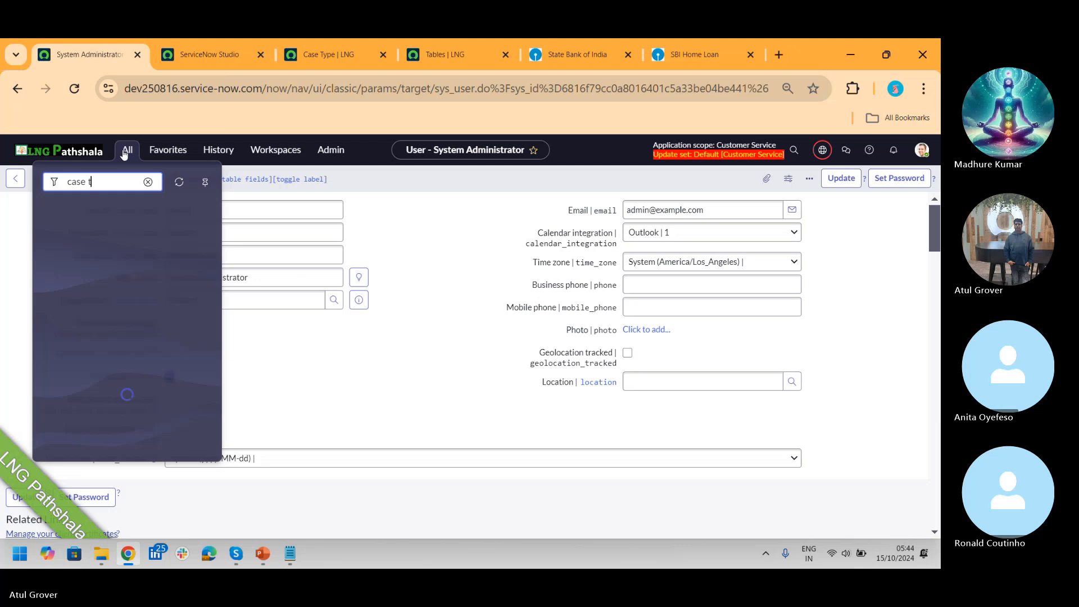
key(BackSpace)
key(BackSpace)
key(BackSpace)
key(BackSpace)
key(BackSpace)
key(BackSpace)
text(Csae)
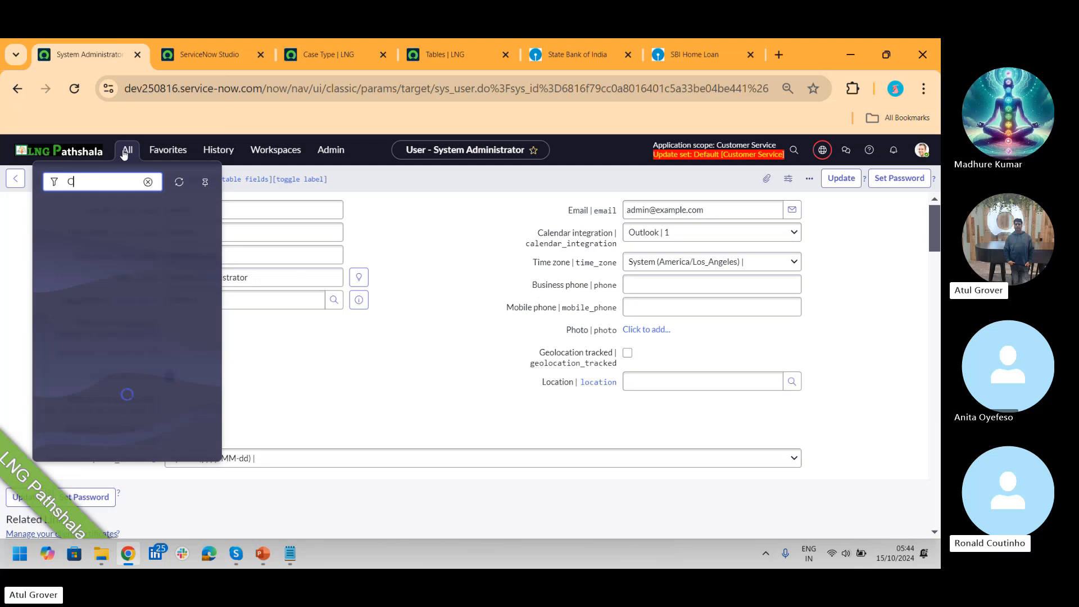
key(BackSpace)
key(BackSpace)
key(BackSpace)
key(BackSpace)
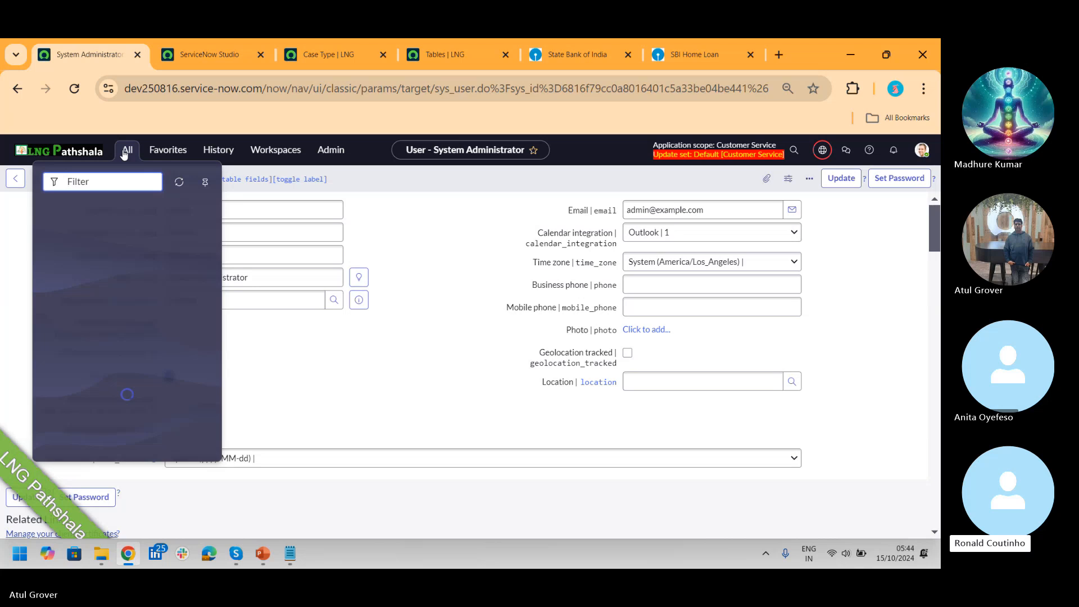
click(423, 229)
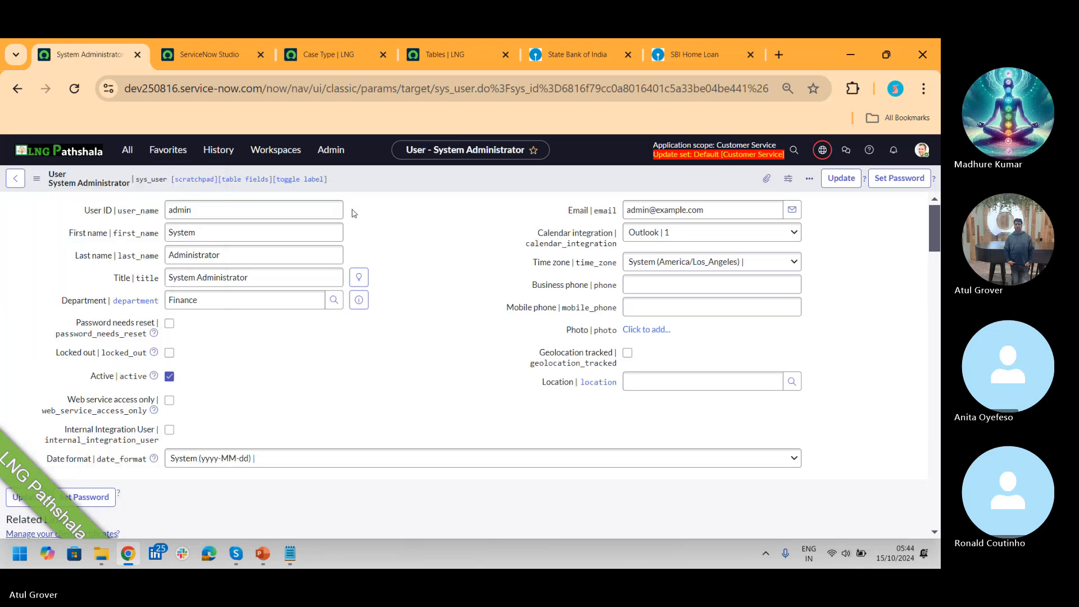
click(127, 150)
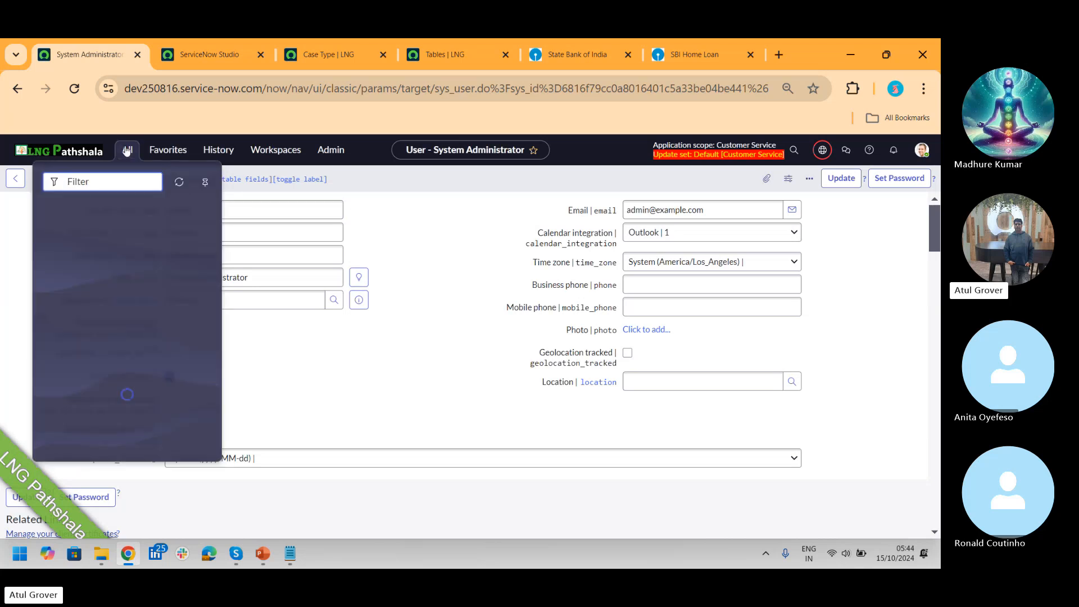
text(case)
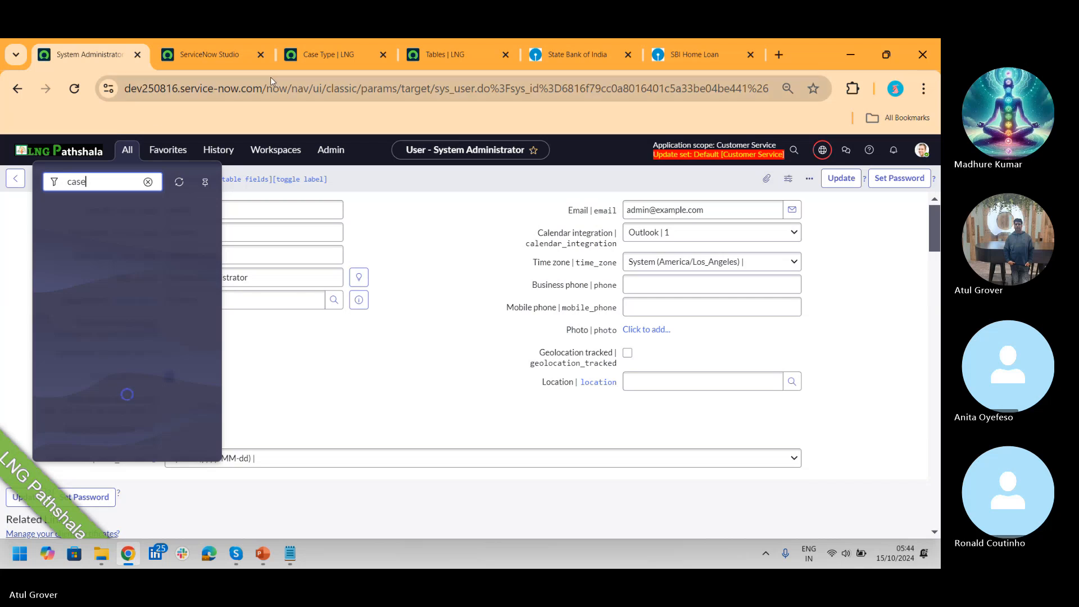
Step: Via the Guided Application Creator on the Case Type page, open the LNG Pathshala app record
click(320, 59)
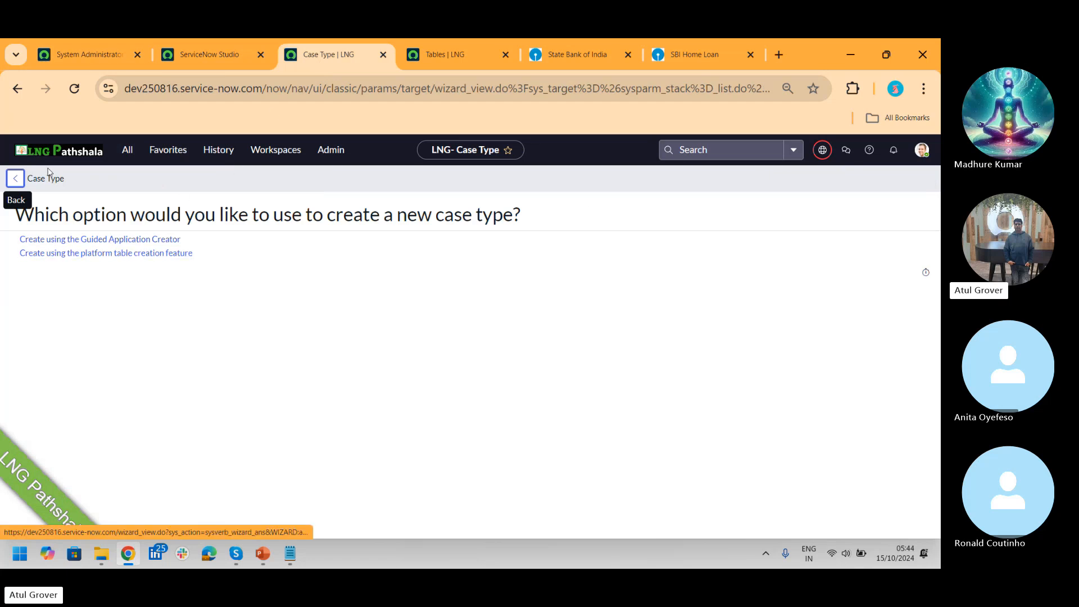
click(124, 244)
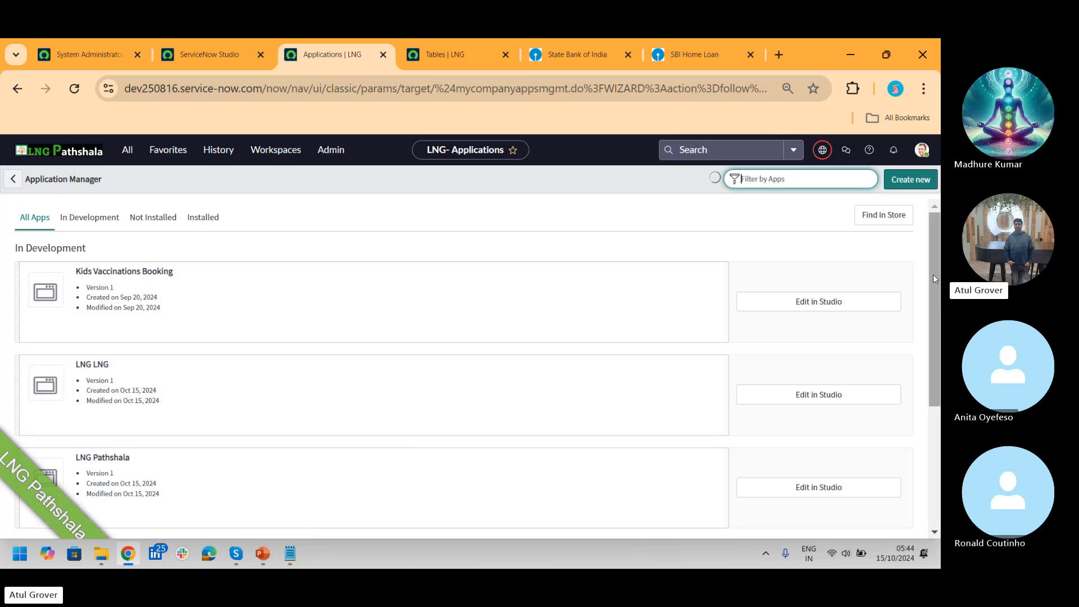
drag(932, 274, 928, 366)
click(889, 391)
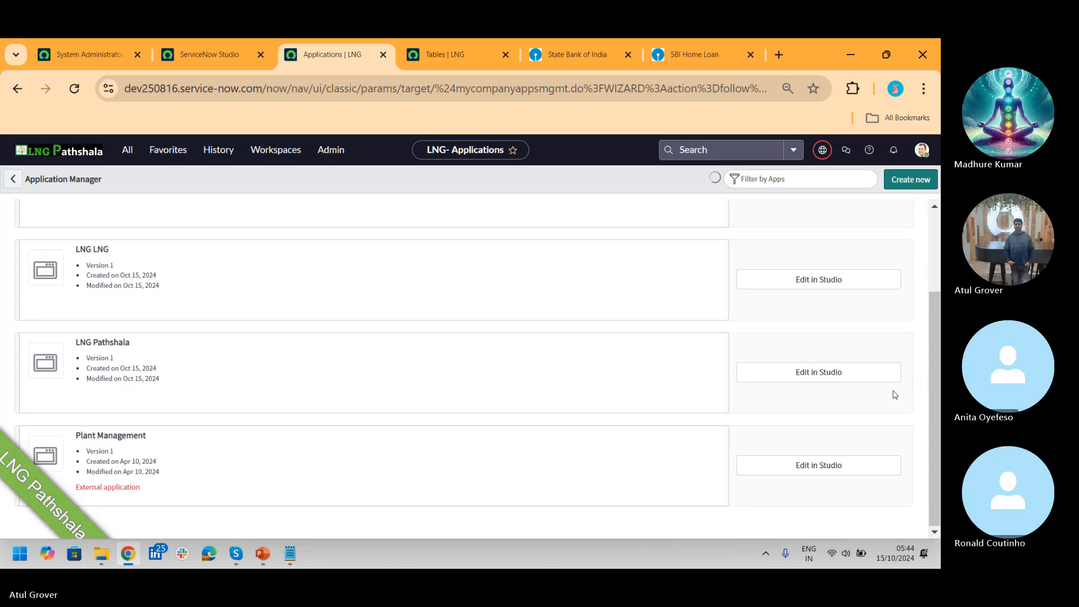
click(128, 384)
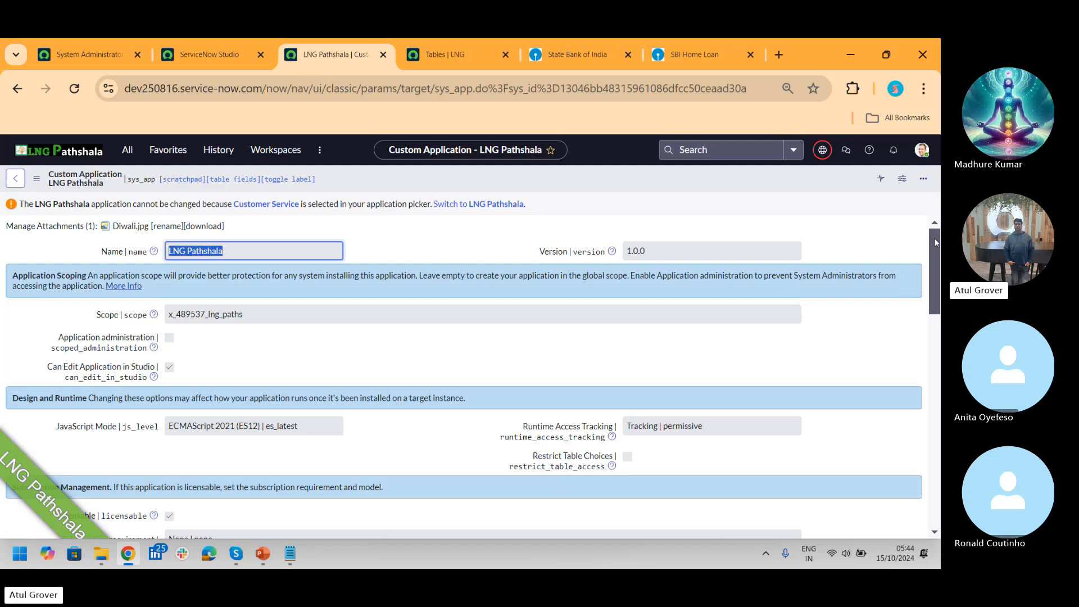
Step: Check the seven Application Files of LNG Pathshala (scope x_489537_lng_paths, version 1.0.0), then bring up the Skype call
drag(936, 243, 933, 457)
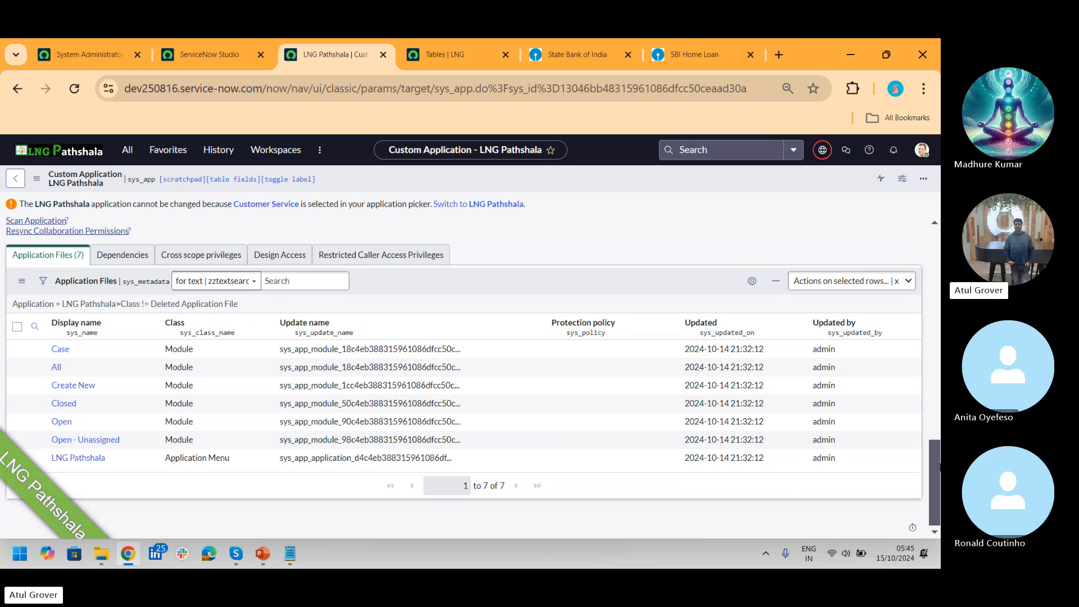
drag(936, 471, 936, 270)
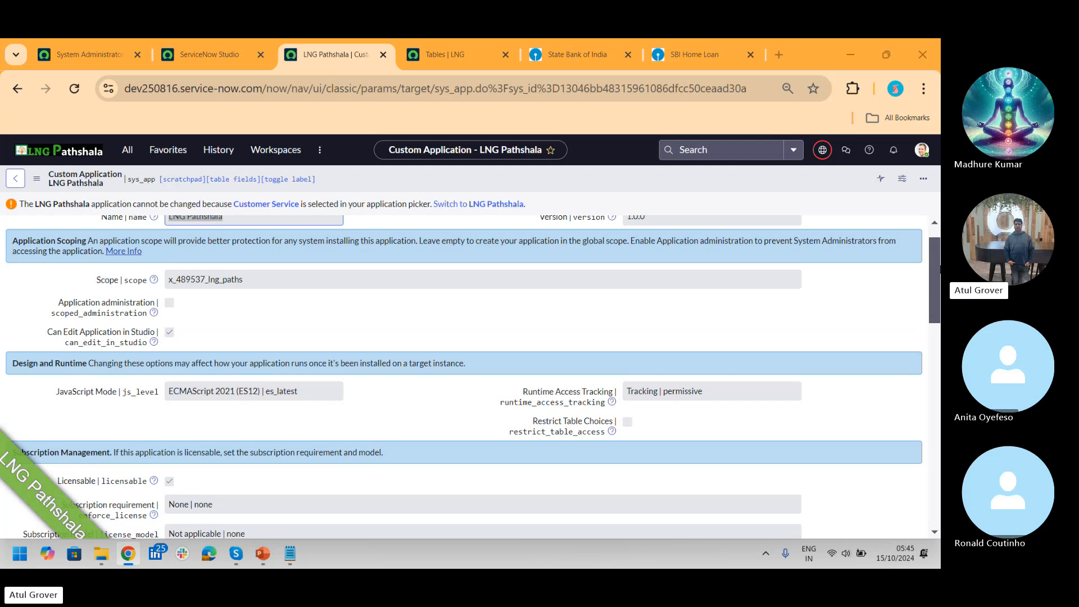
key(alt+Tab)
key(alt+Down)
key(alt+Left)
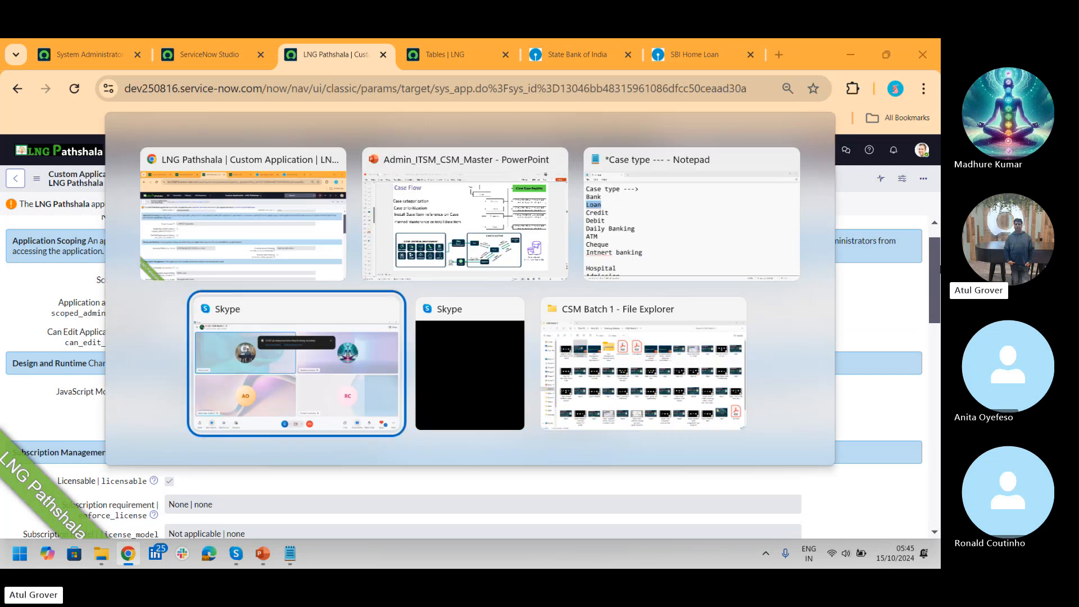